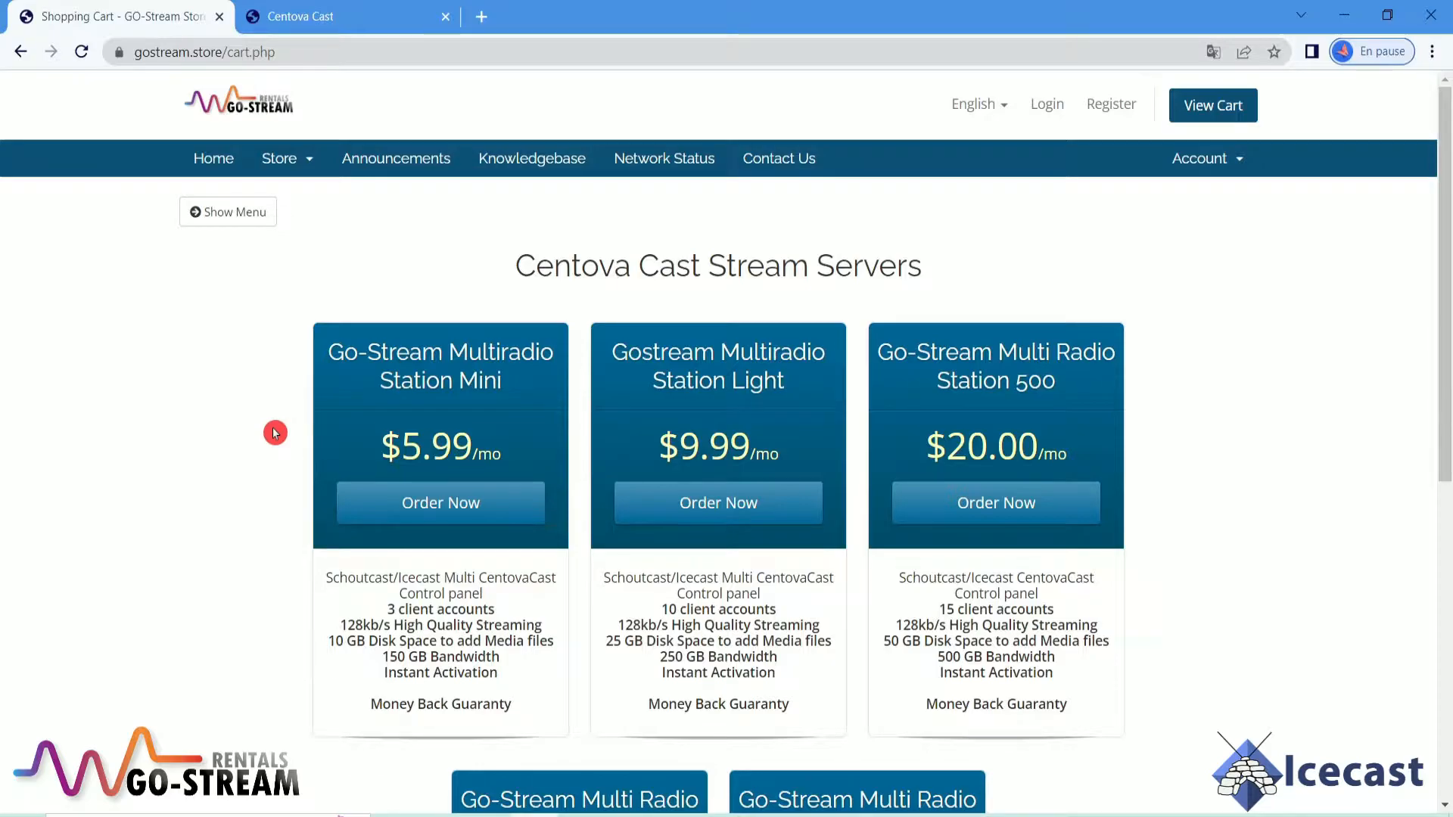
Step: Go back to the store's home page and list all the stream server plans
click(213, 164)
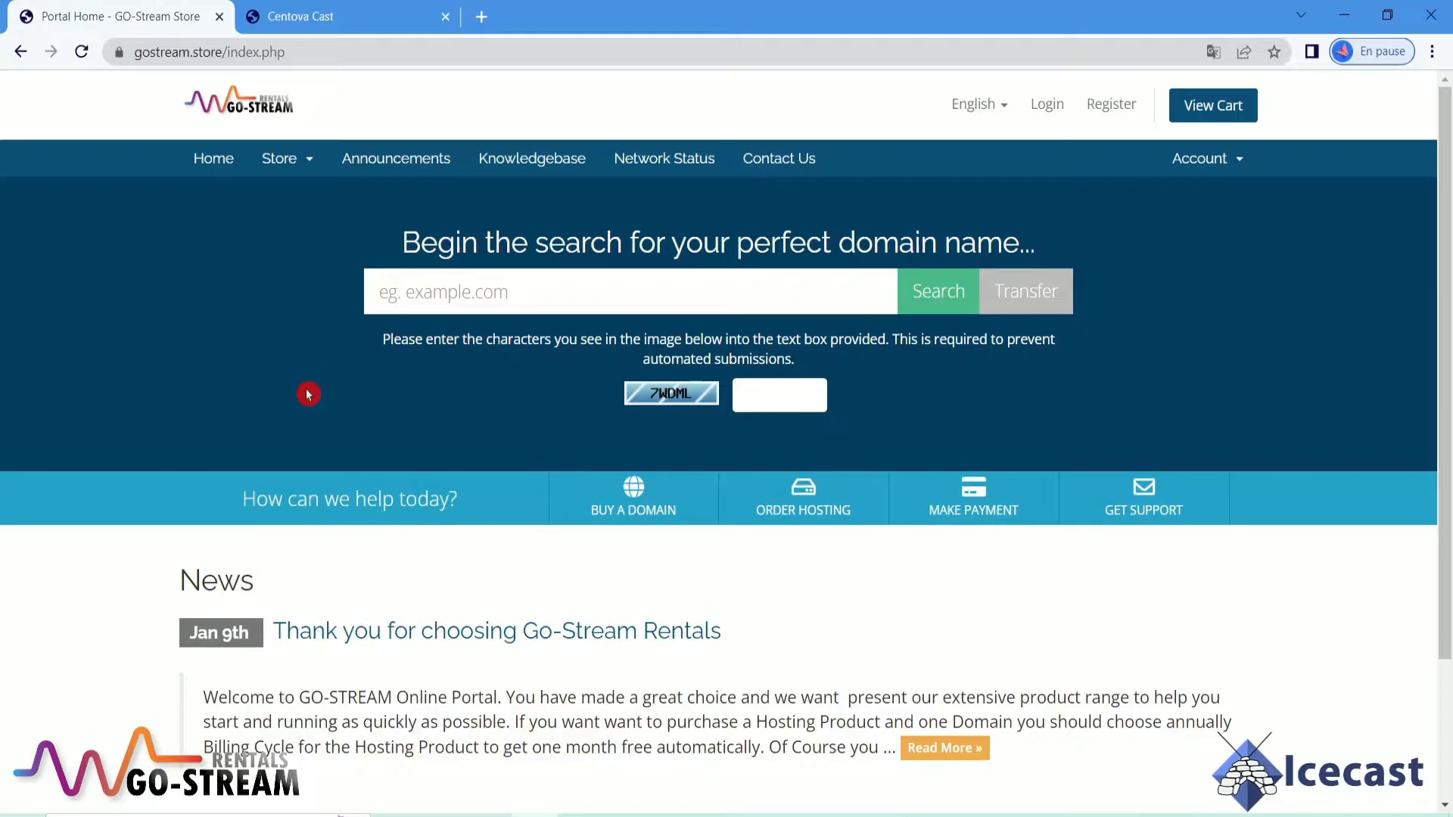
click(286, 158)
click(347, 198)
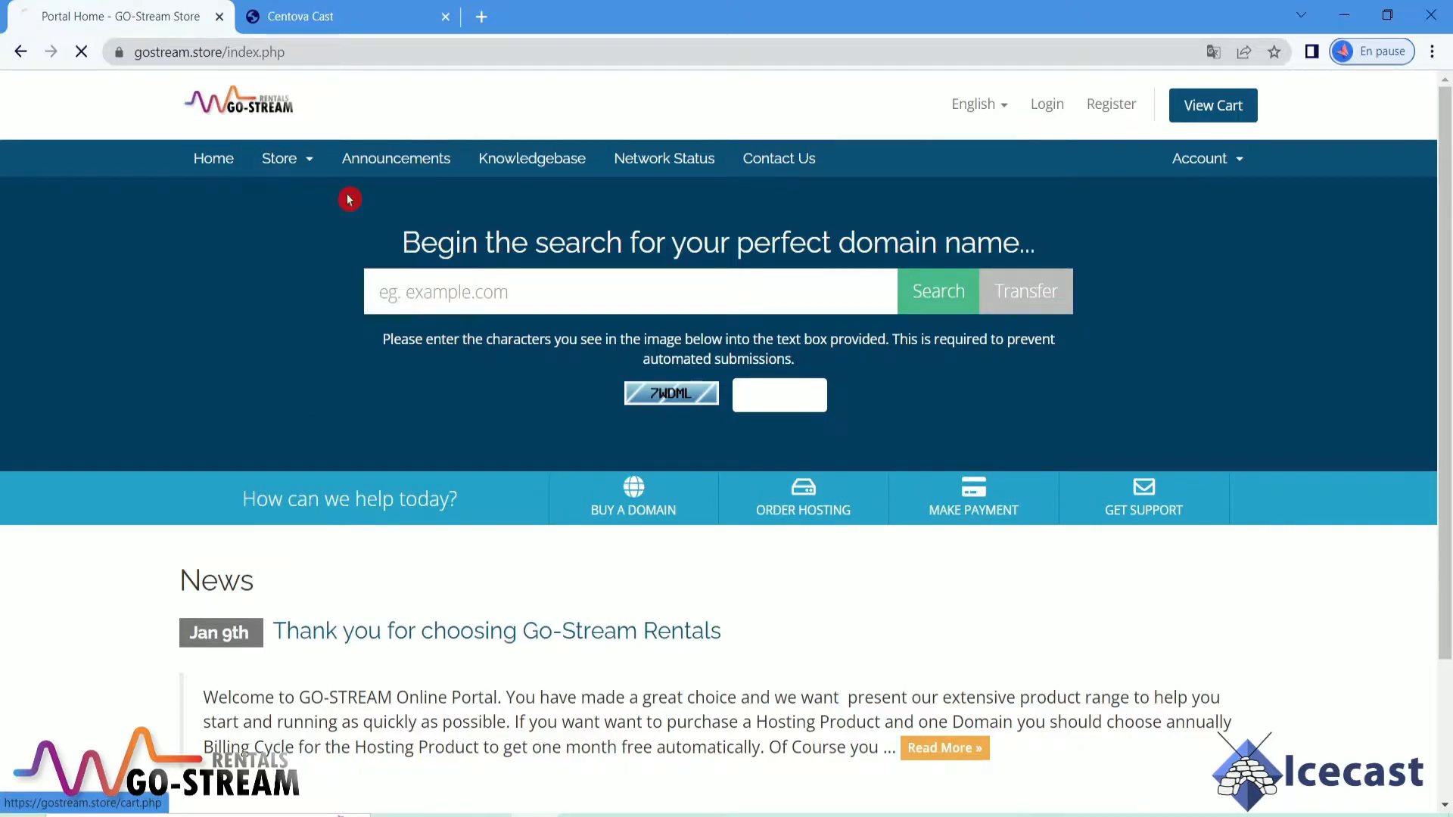
drag(1444, 292, 1447, 423)
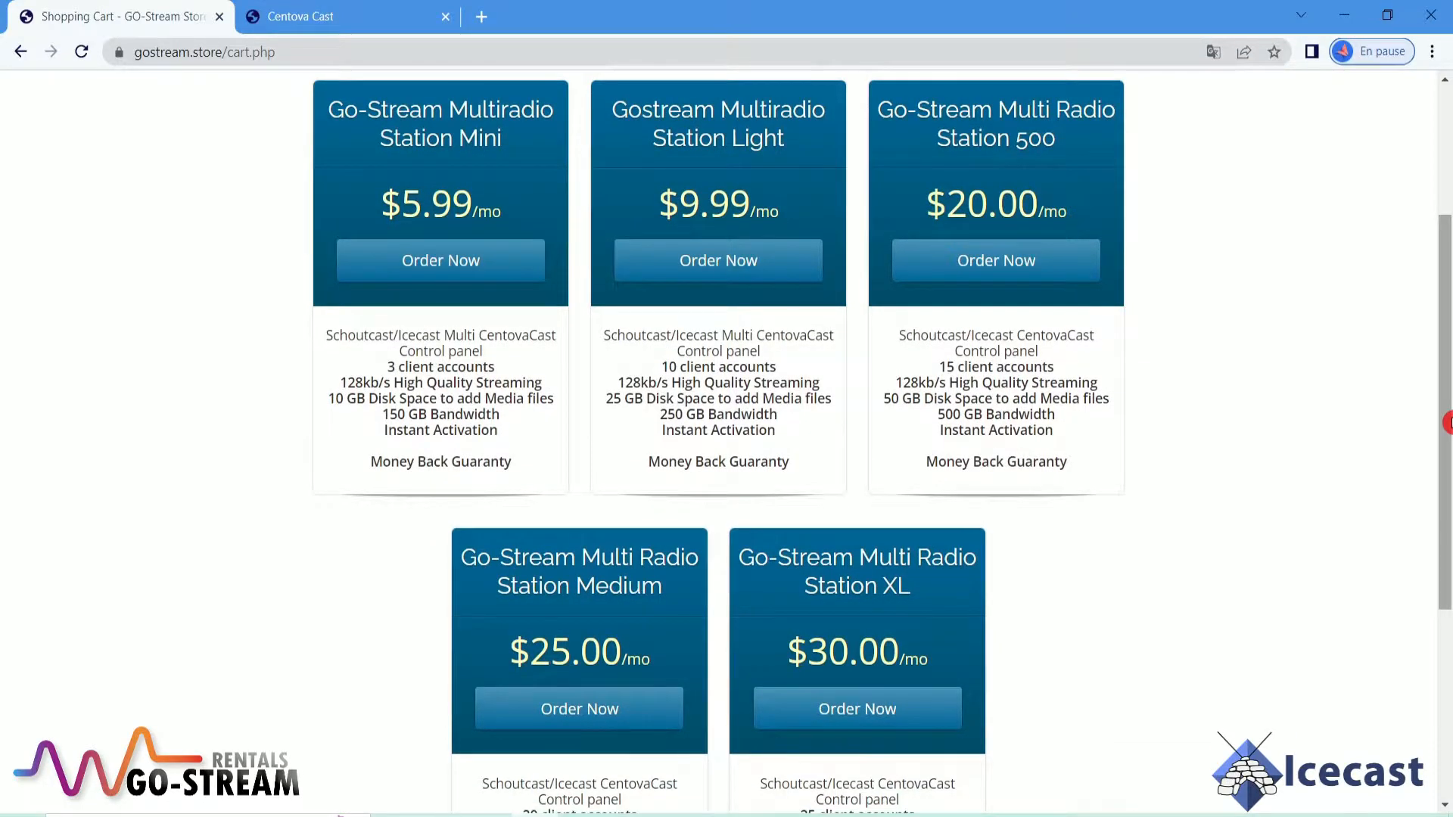
drag(1447, 422, 1438, 363)
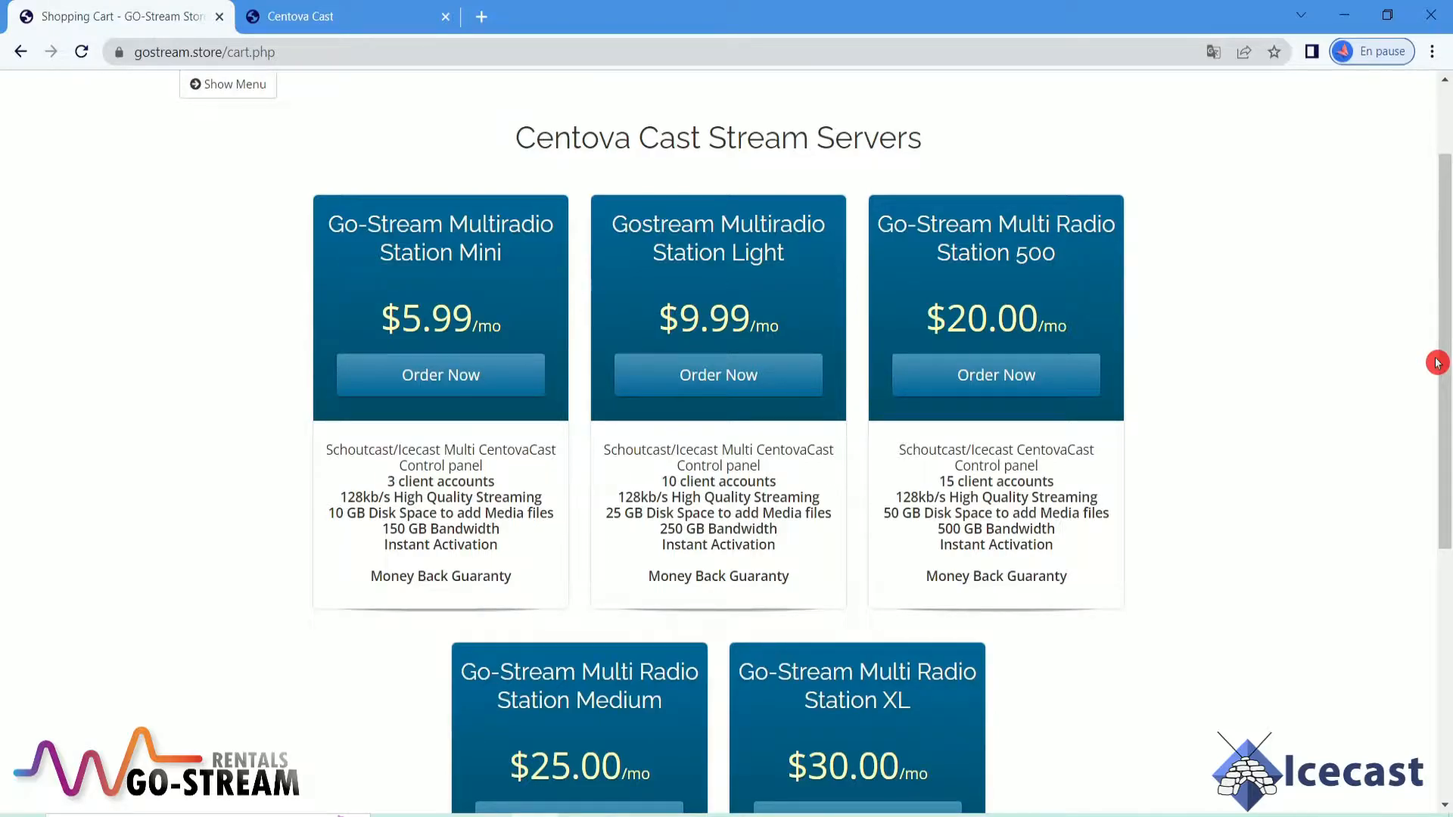
mouse_move(1437, 363)
mouse_down()
mouse_move(1446, 508)
mouse_move(1446, 372)
mouse_up()
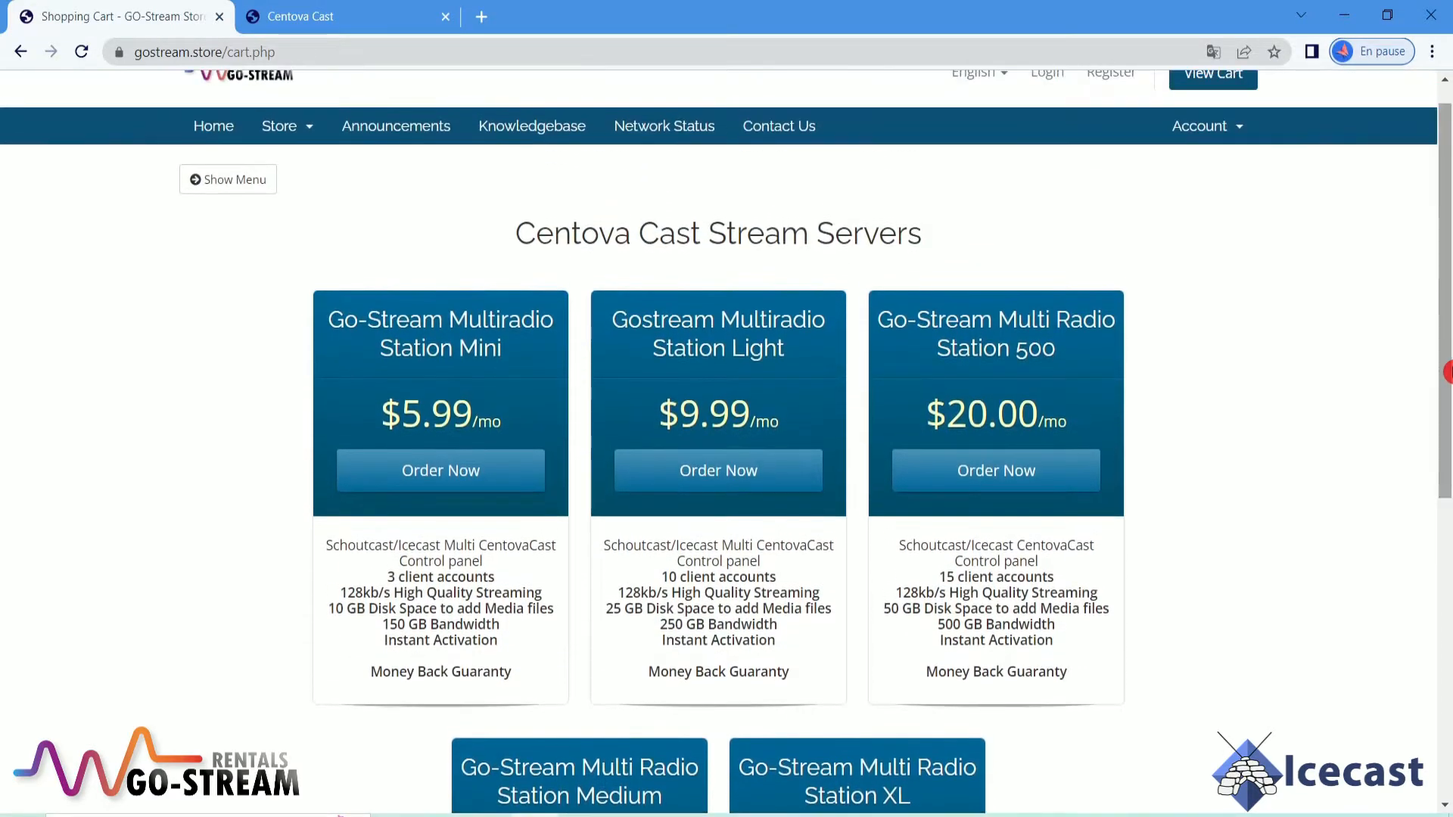
Step: Order the Multiradio Station Mini plan using the existing domain gostream.store
click(424, 473)
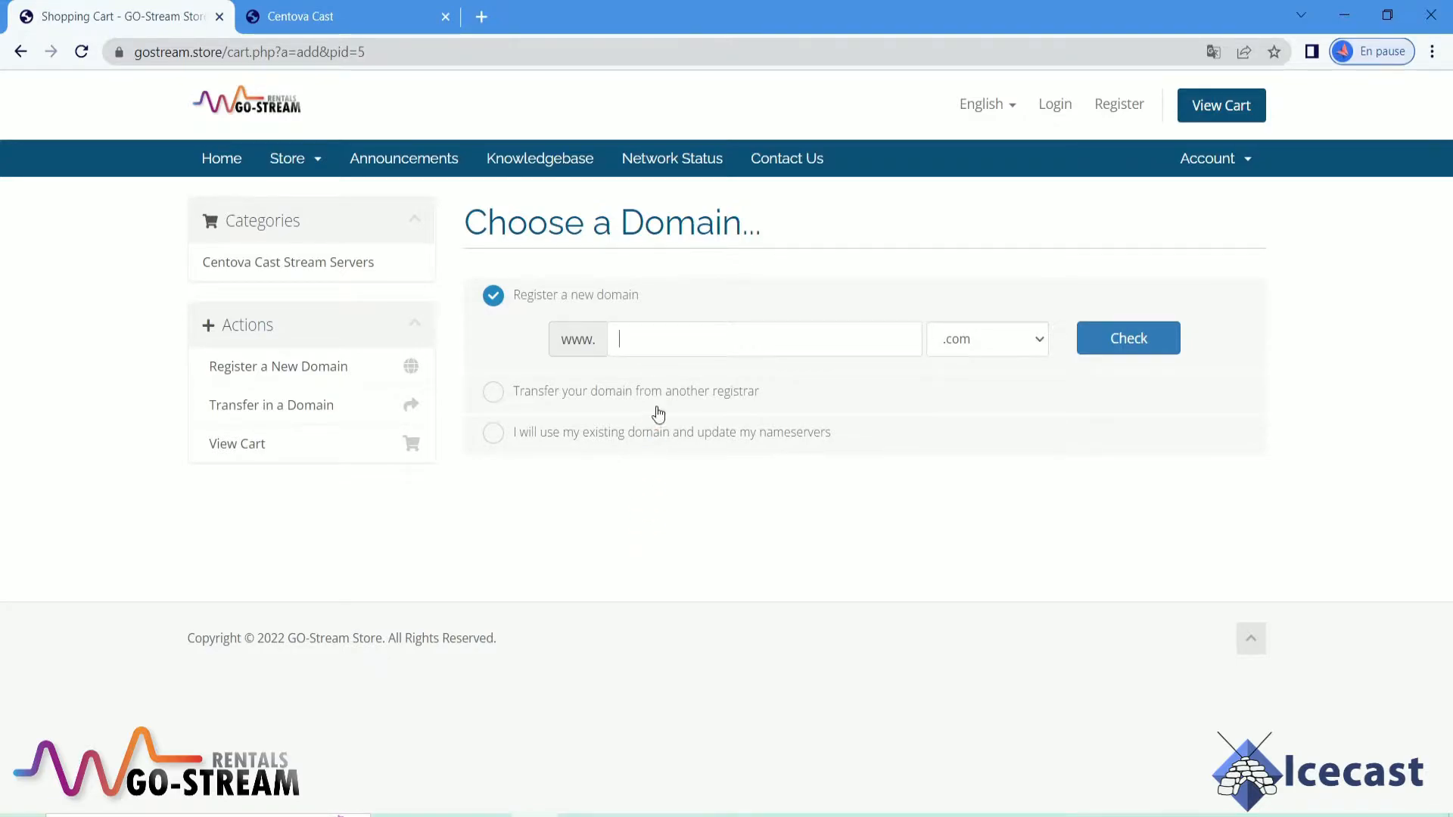
click(602, 395)
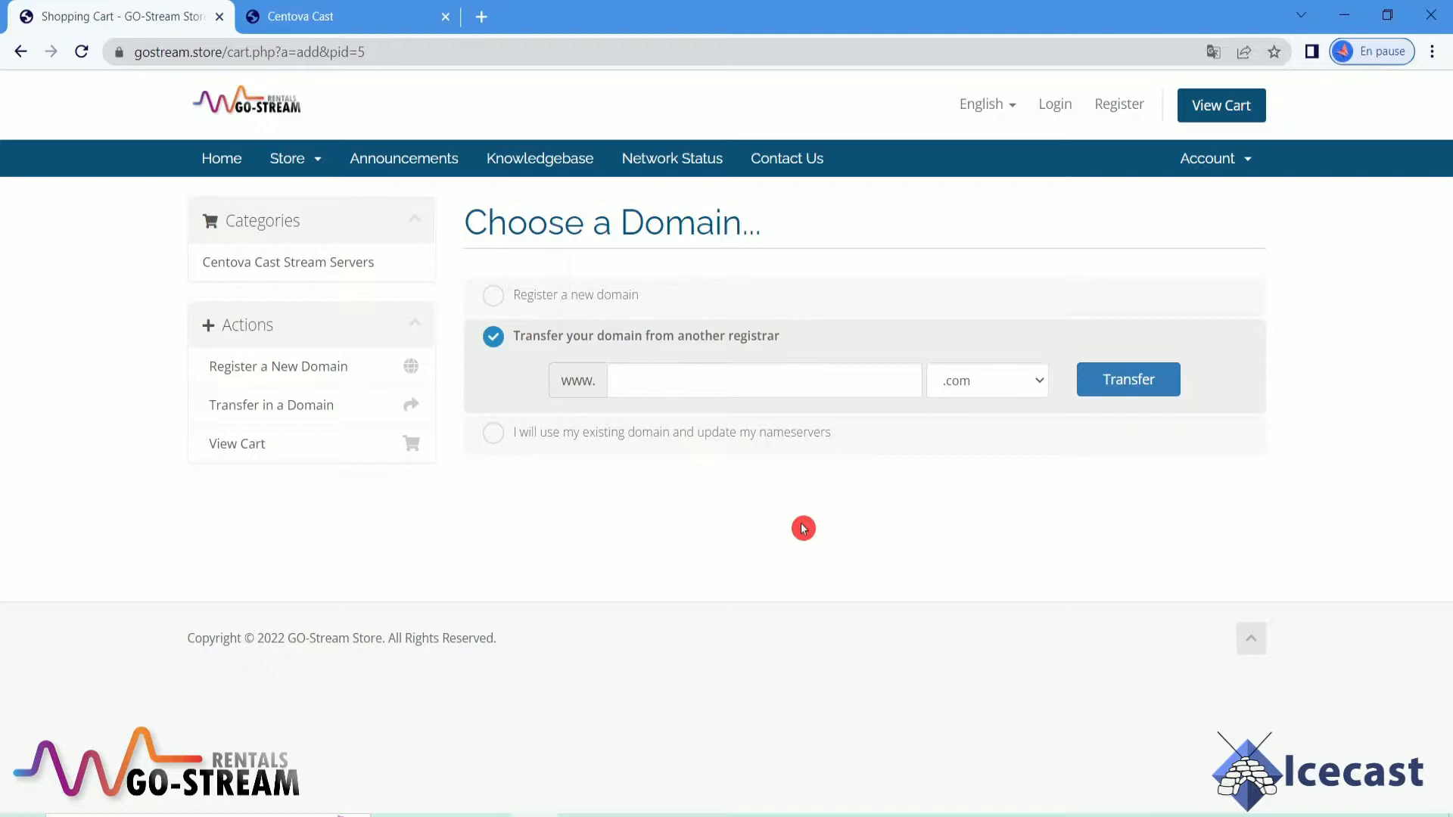
click(625, 441)
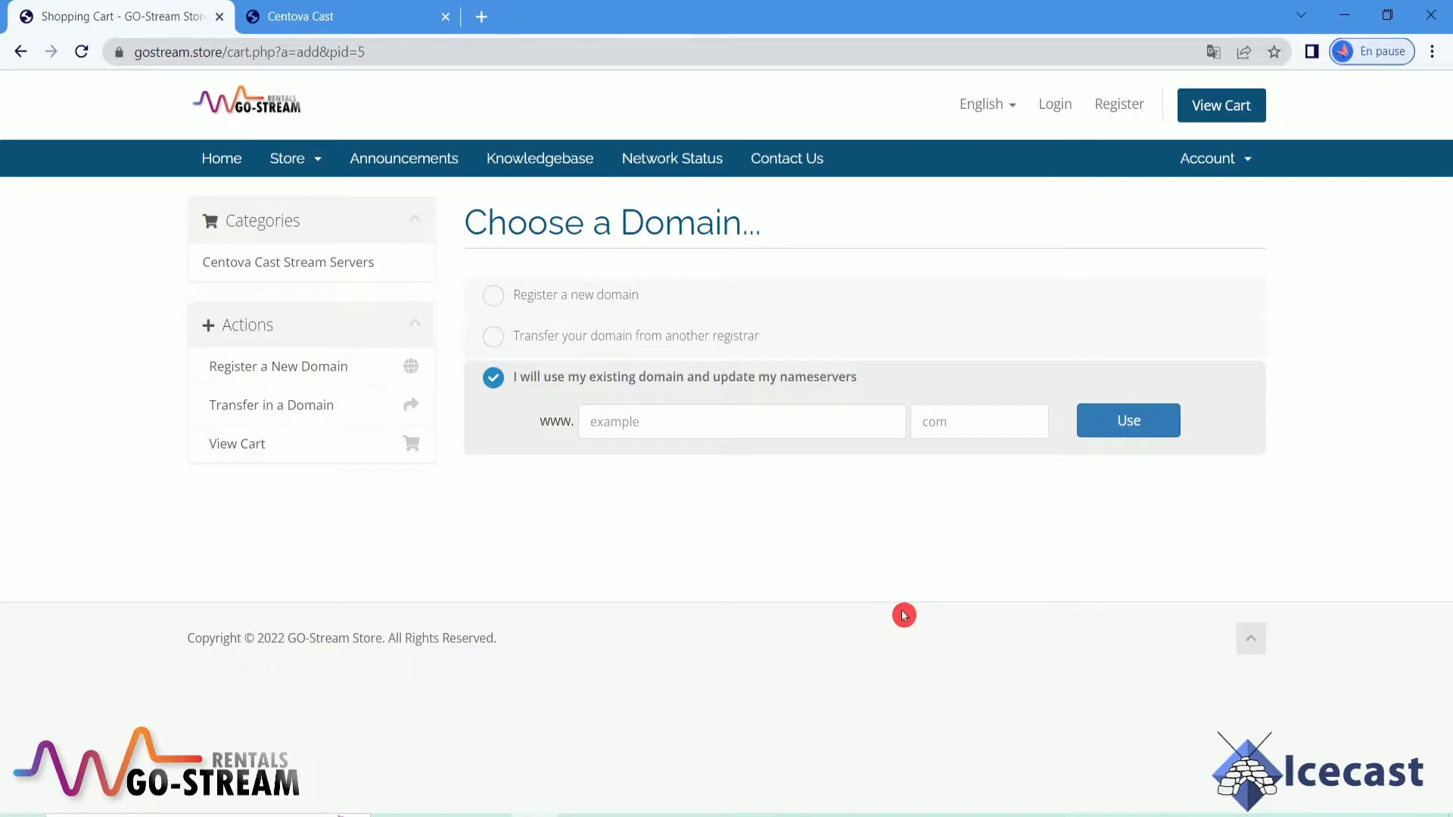
click(647, 430)
text(g)
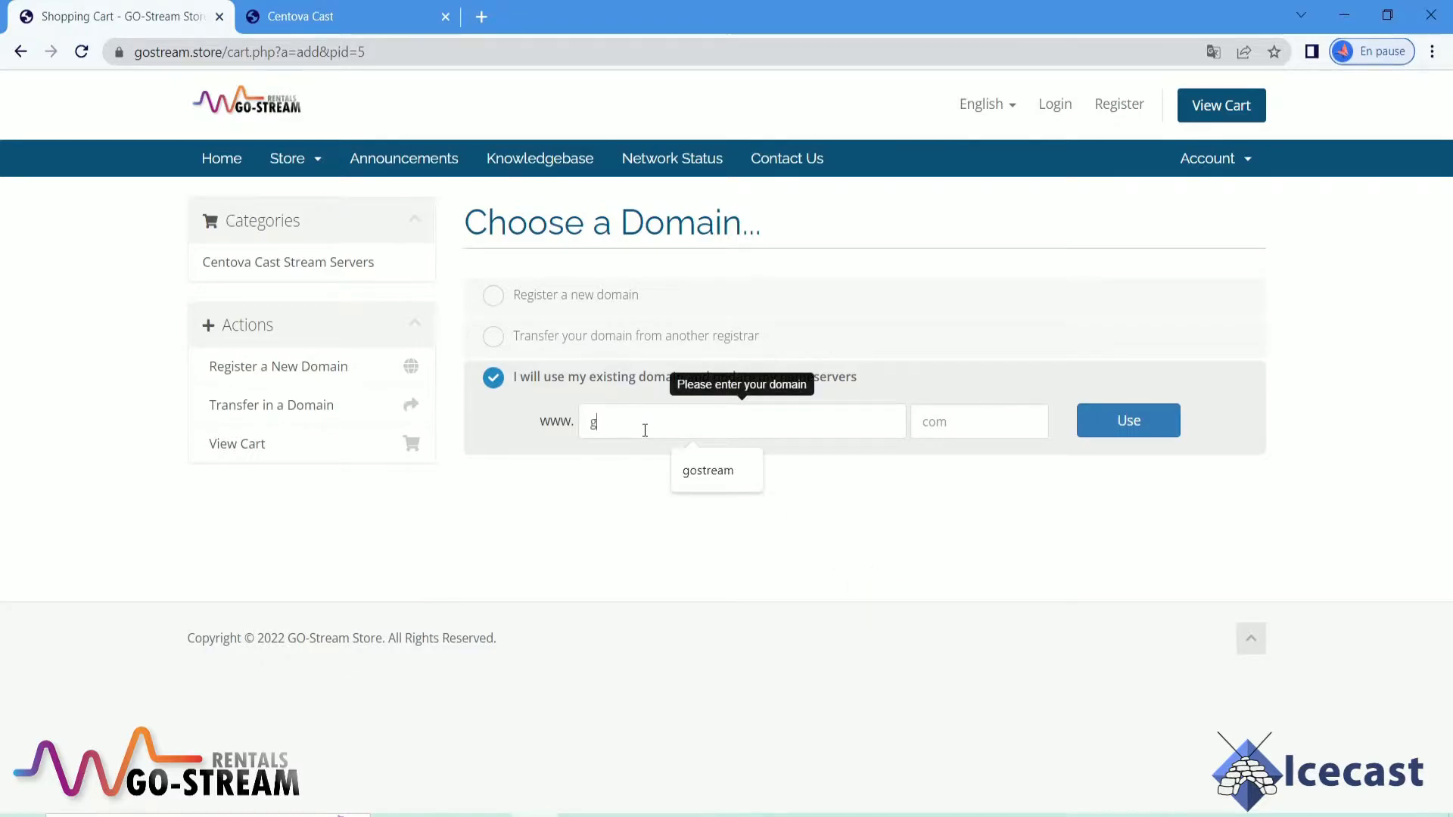
text(ostream.s)
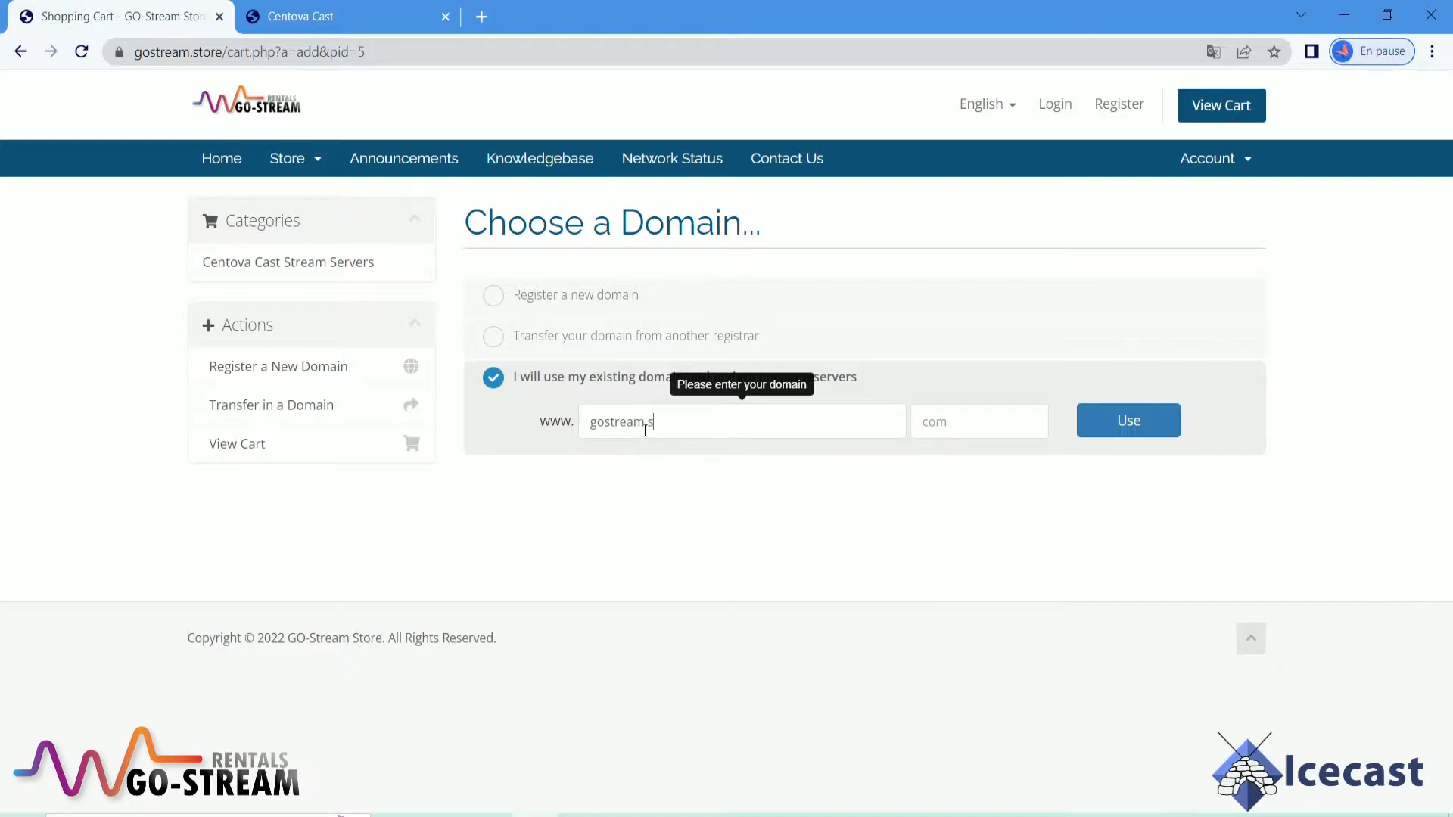
click(938, 422)
text(s)
key(BackSpace)
text(.store)
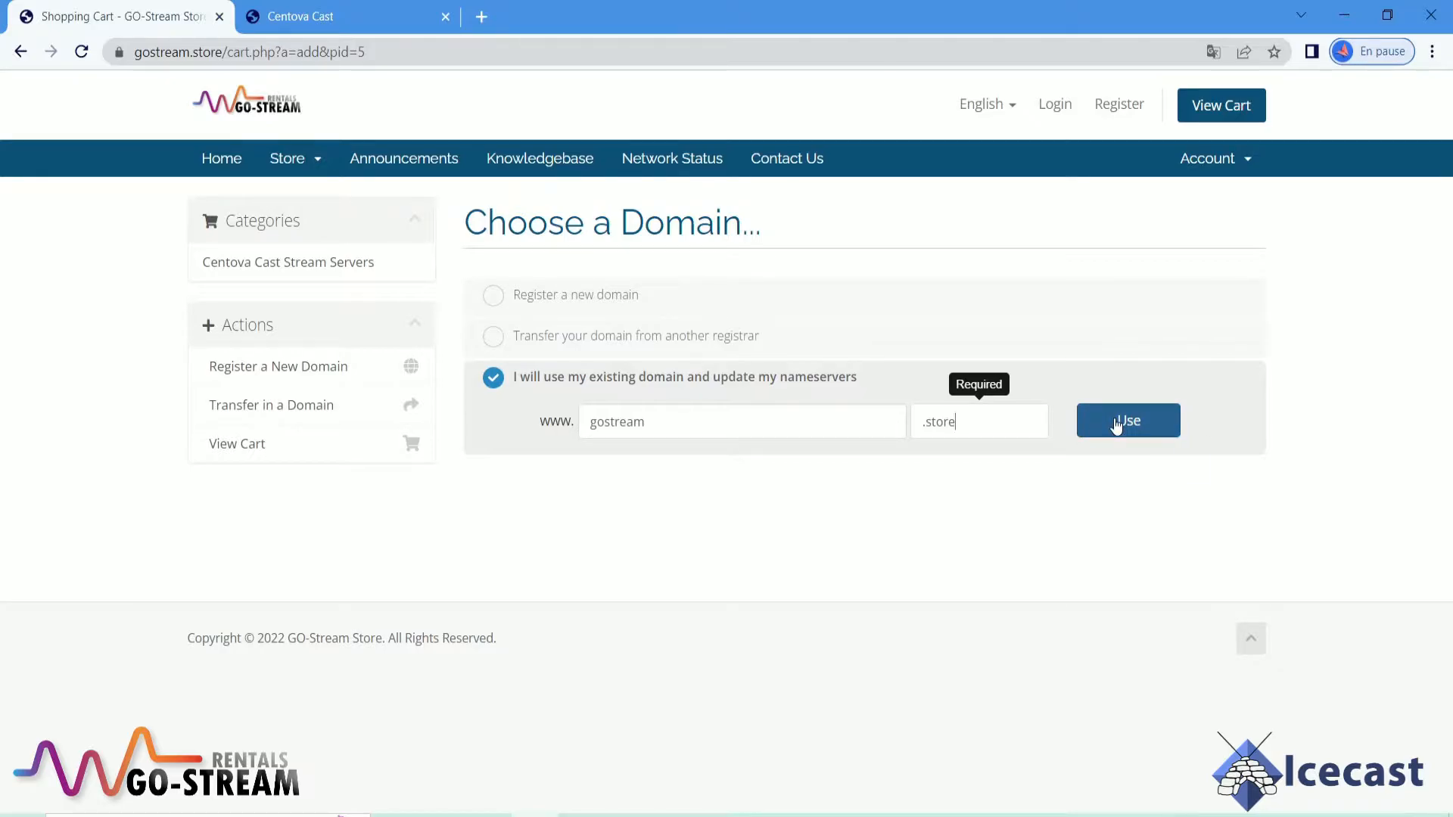
click(1116, 424)
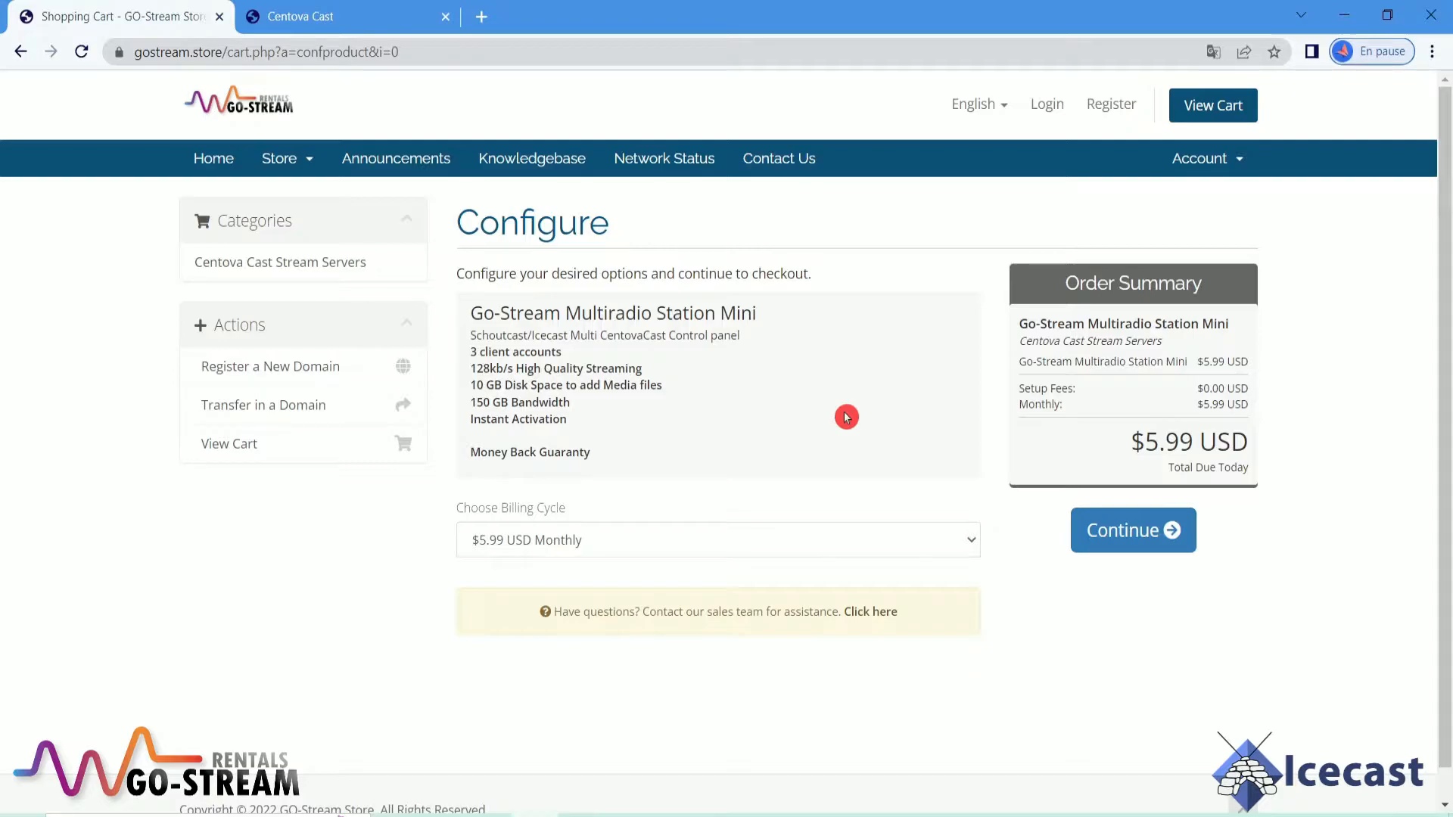
Step: Keep the $5.99 USD Monthly billing cycle and continue to the order review
click(560, 543)
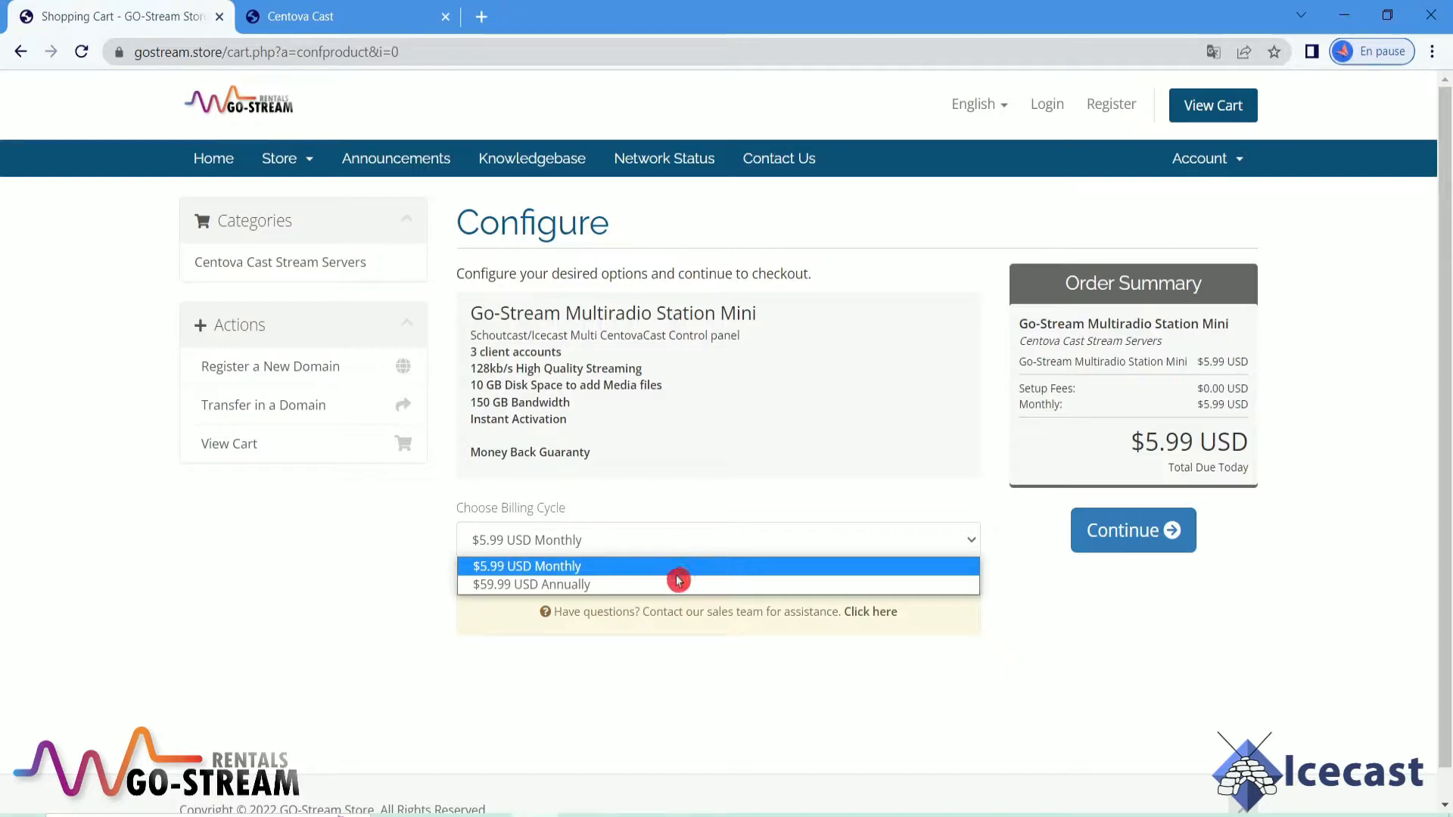
click(608, 569)
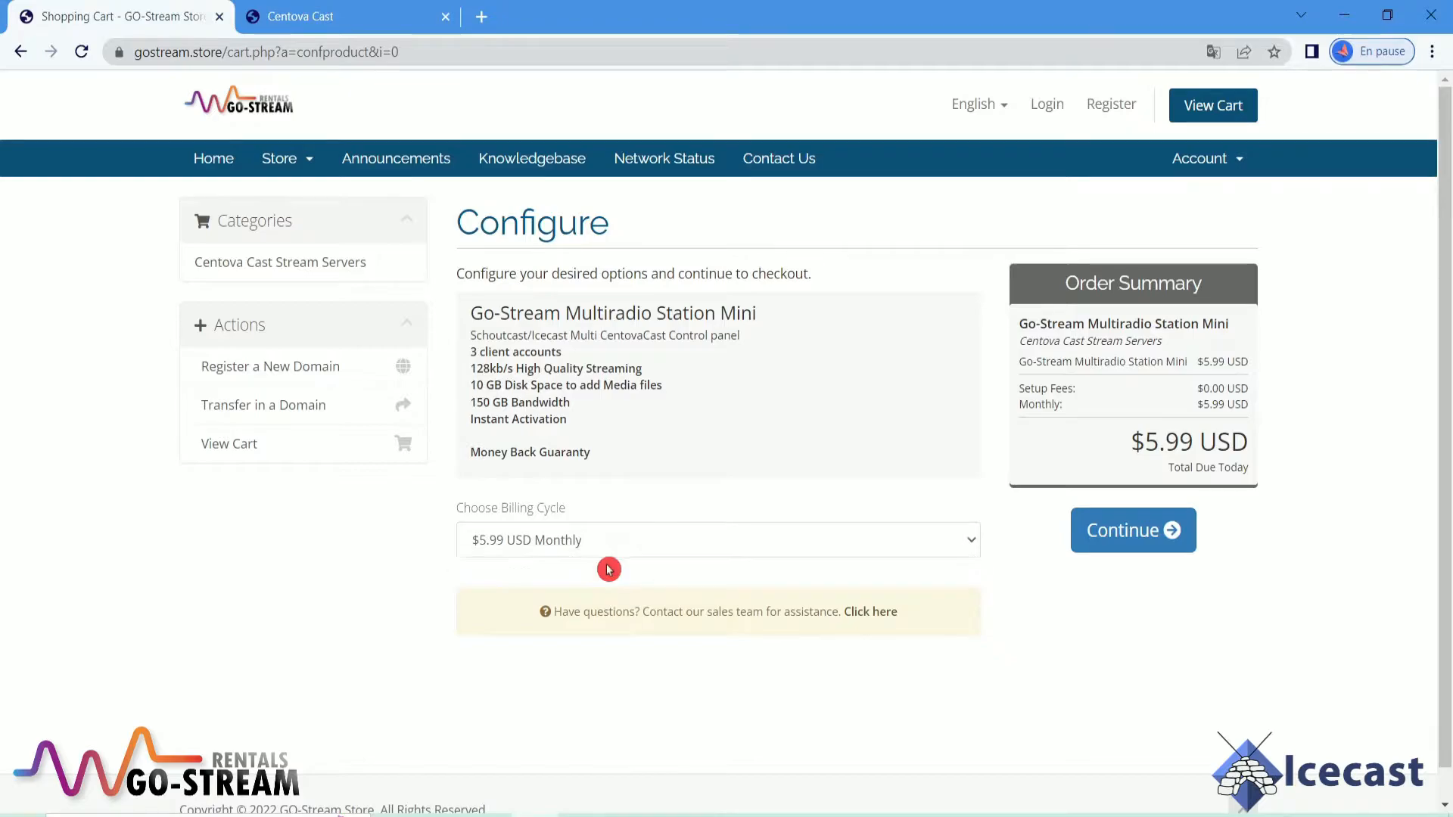
click(1133, 534)
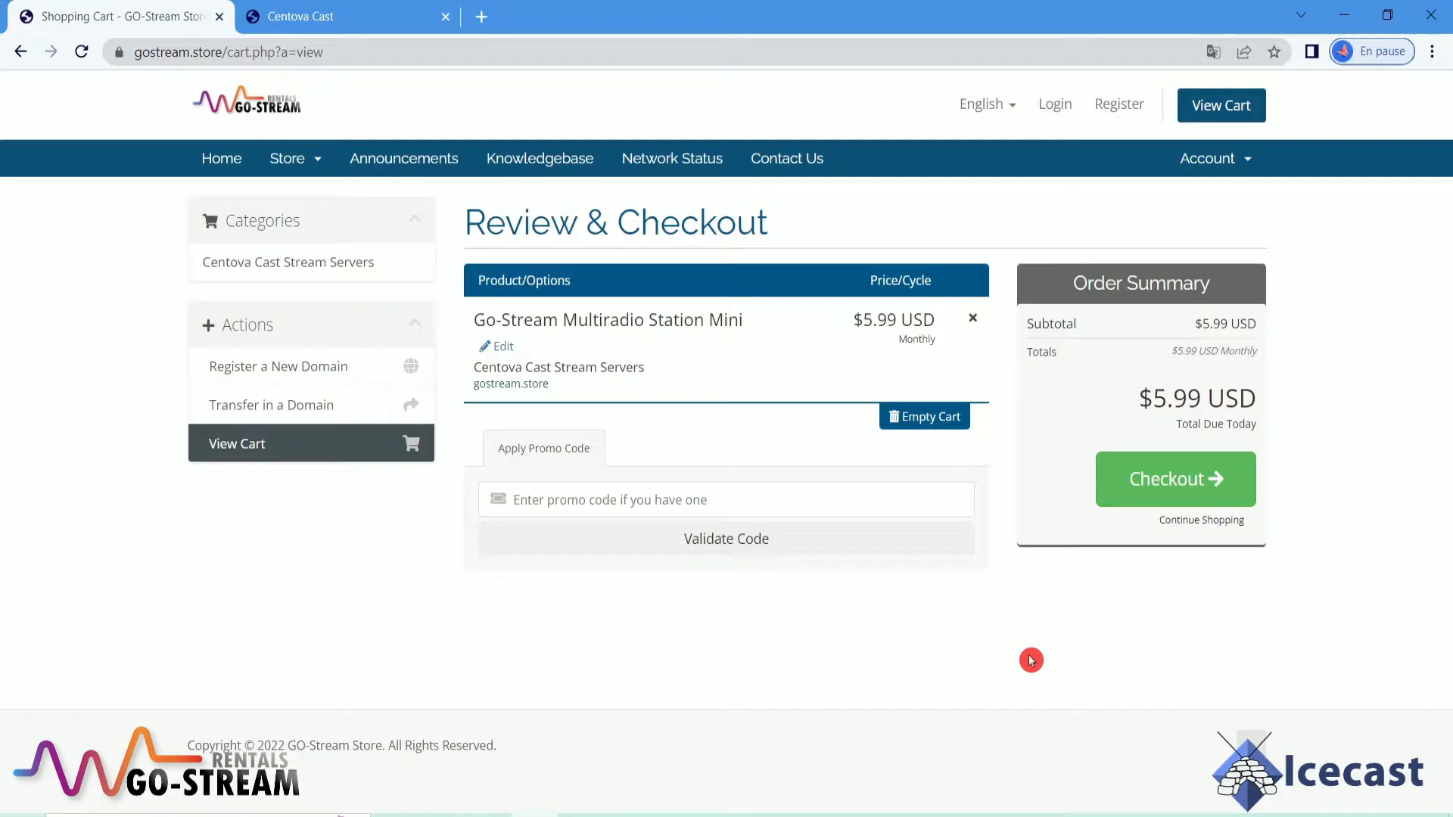
Step: Proceed from Review & Checkout to the Checkout page
click(607, 495)
click(902, 432)
click(1208, 478)
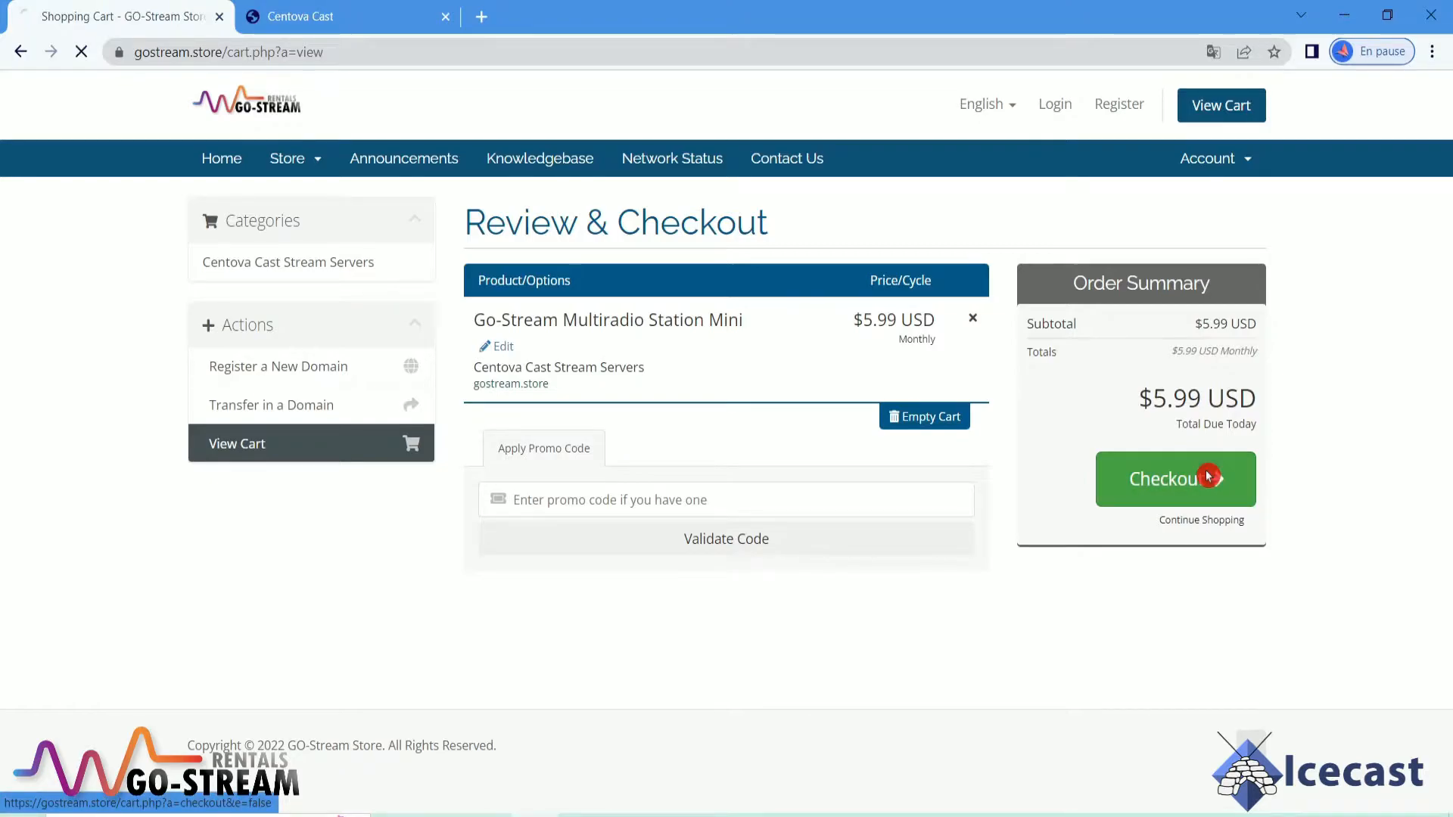
Step: Scroll through the unfilled checkout form, then switch to the Centova Cast login tab
click(1334, 379)
mouse_move(1450, 241)
mouse_down()
mouse_move(1450, 260)
mouse_move(1452, 222)
mouse_up()
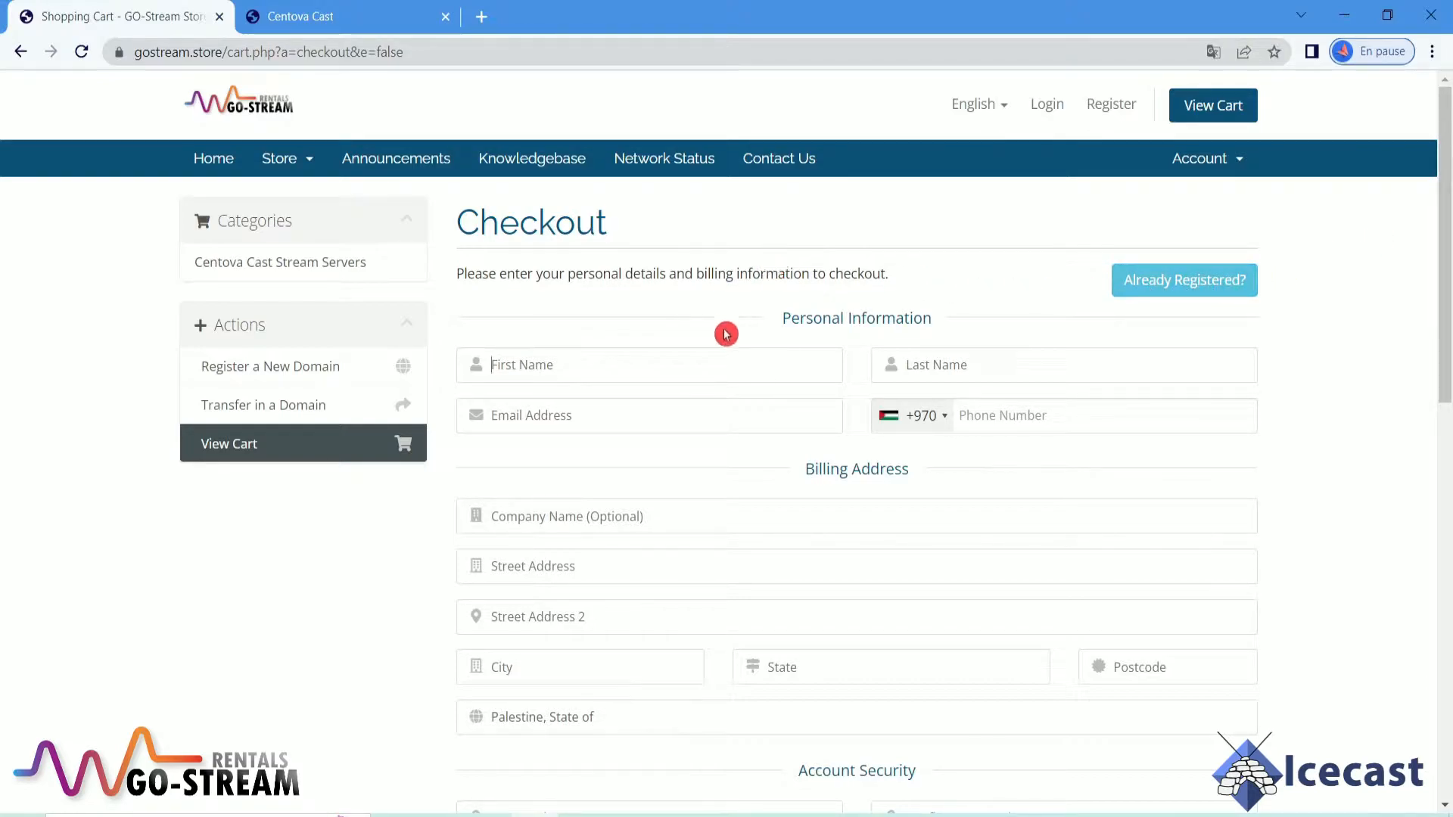
scroll(1447, 351, down, 3)
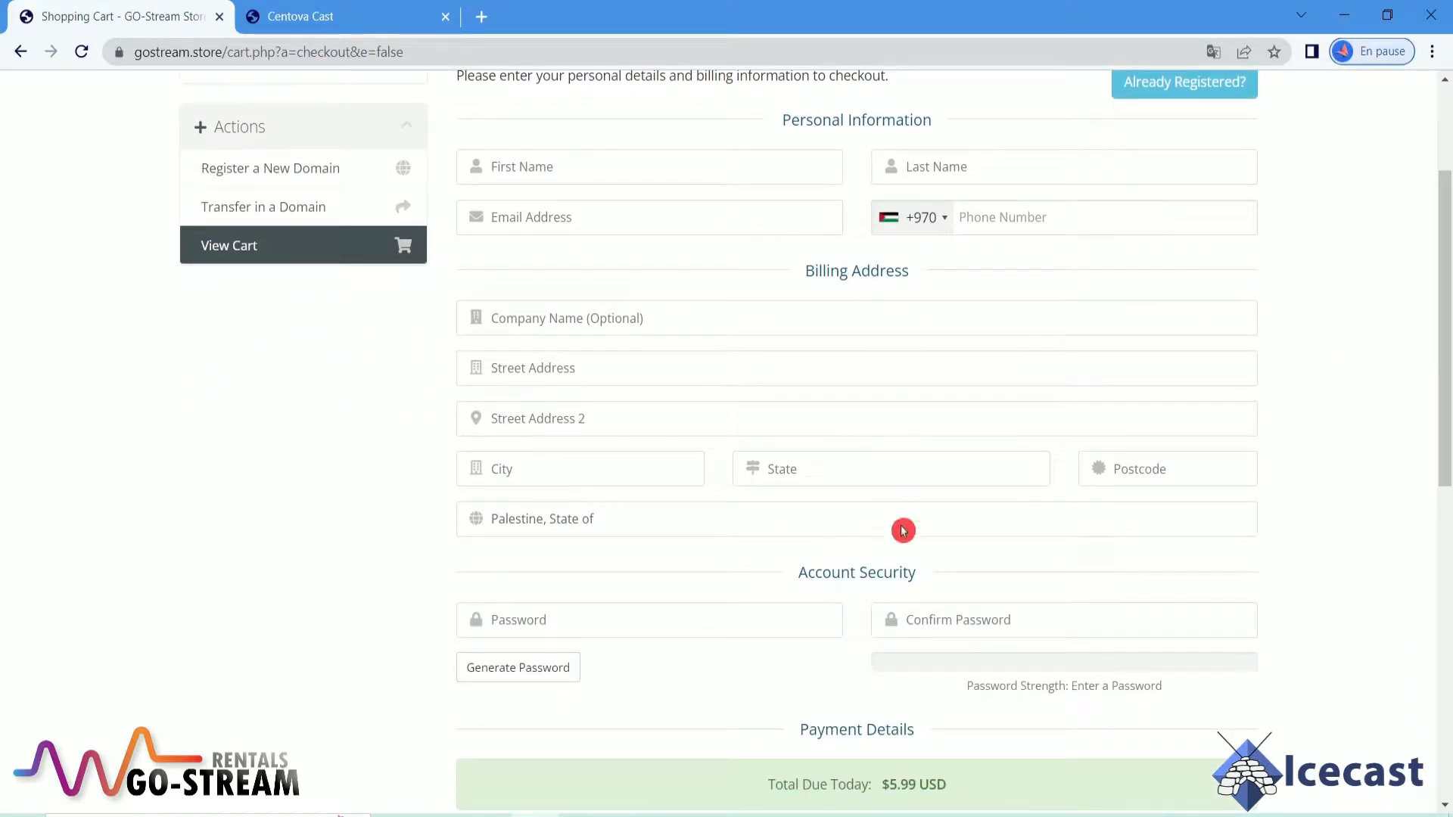
drag(1447, 302, 1447, 262)
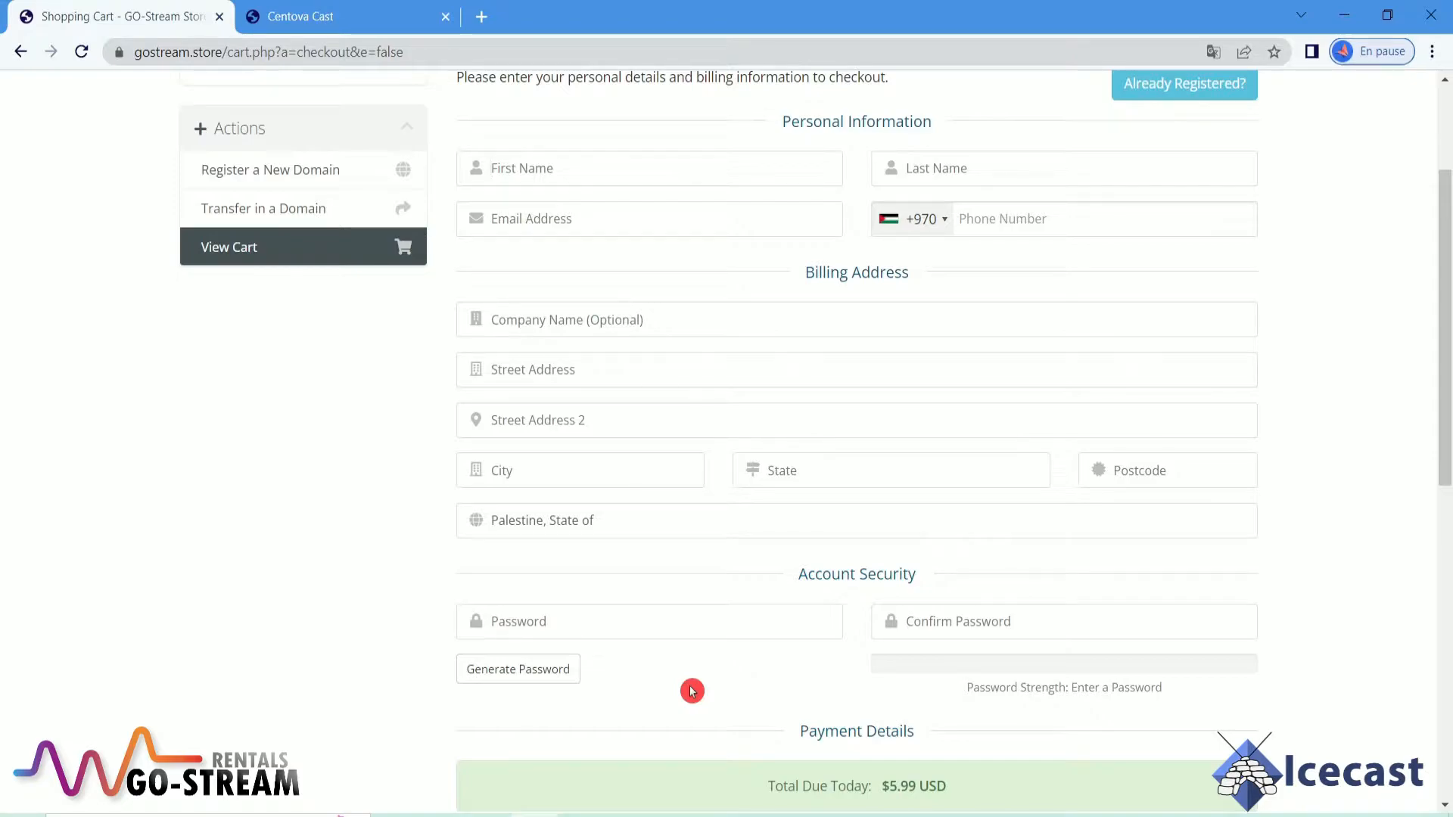
drag(1443, 372, 1431, 571)
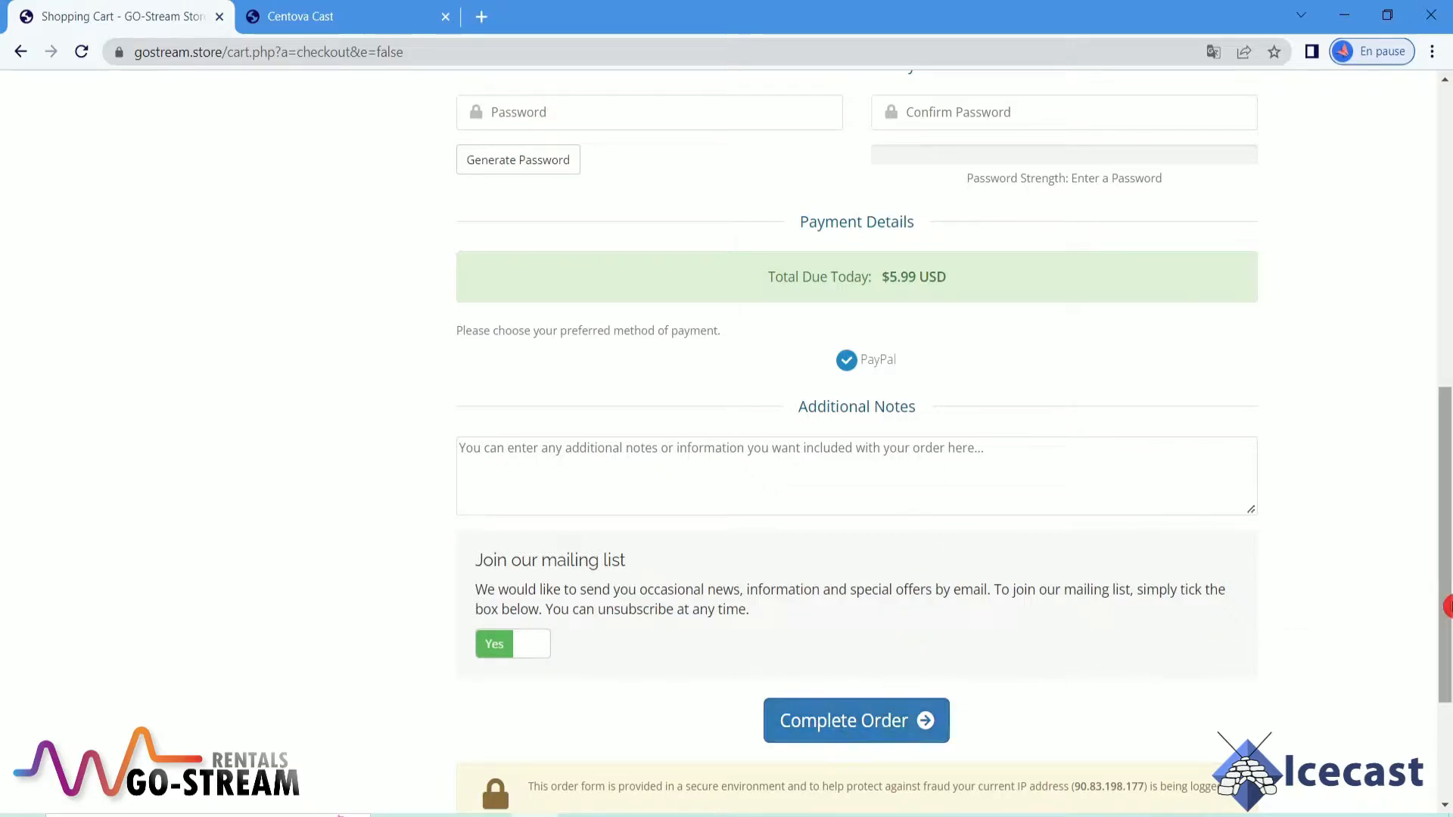
scroll(637, 457, up, 10)
click(637, 457)
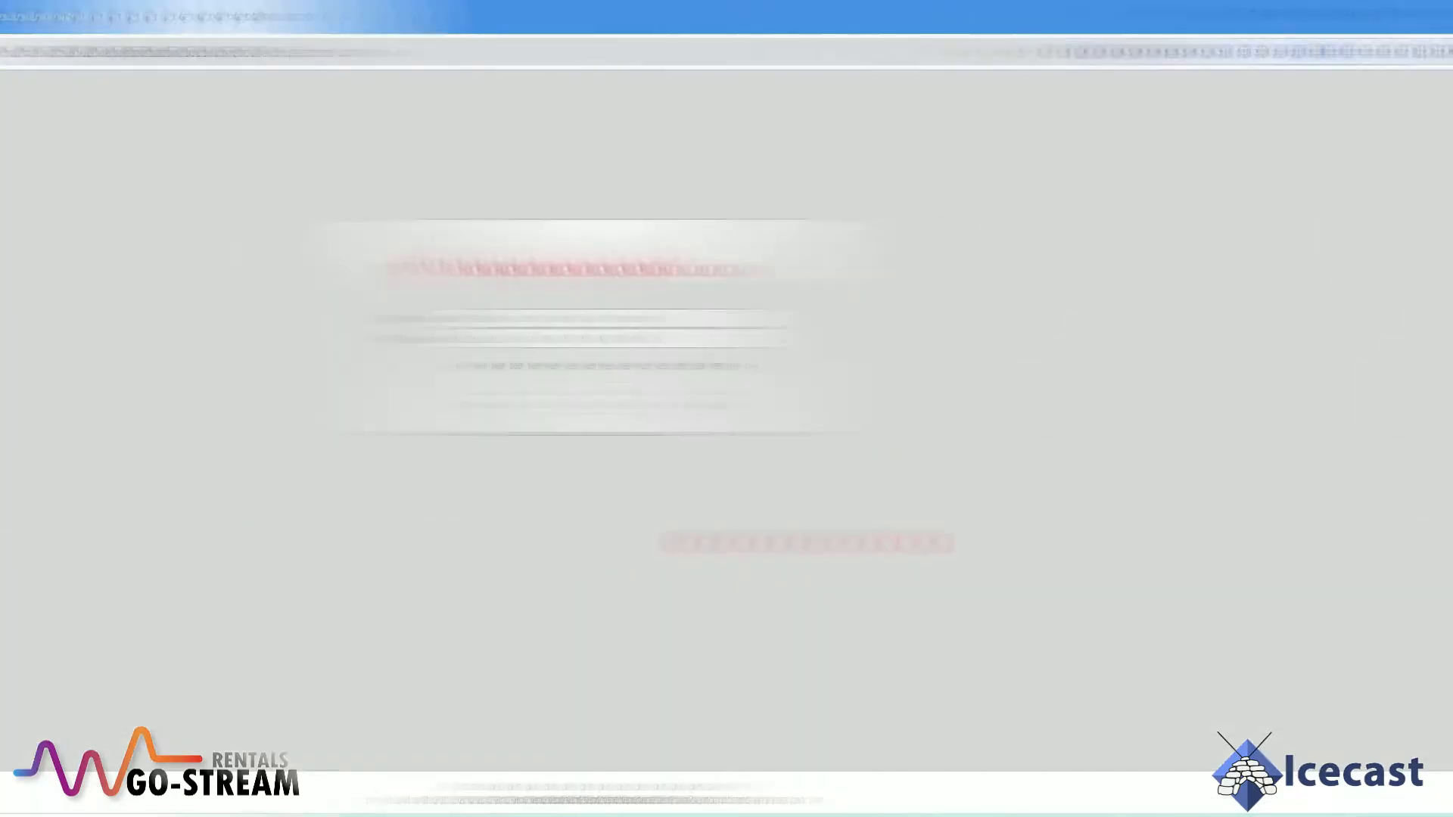
click(936, 542)
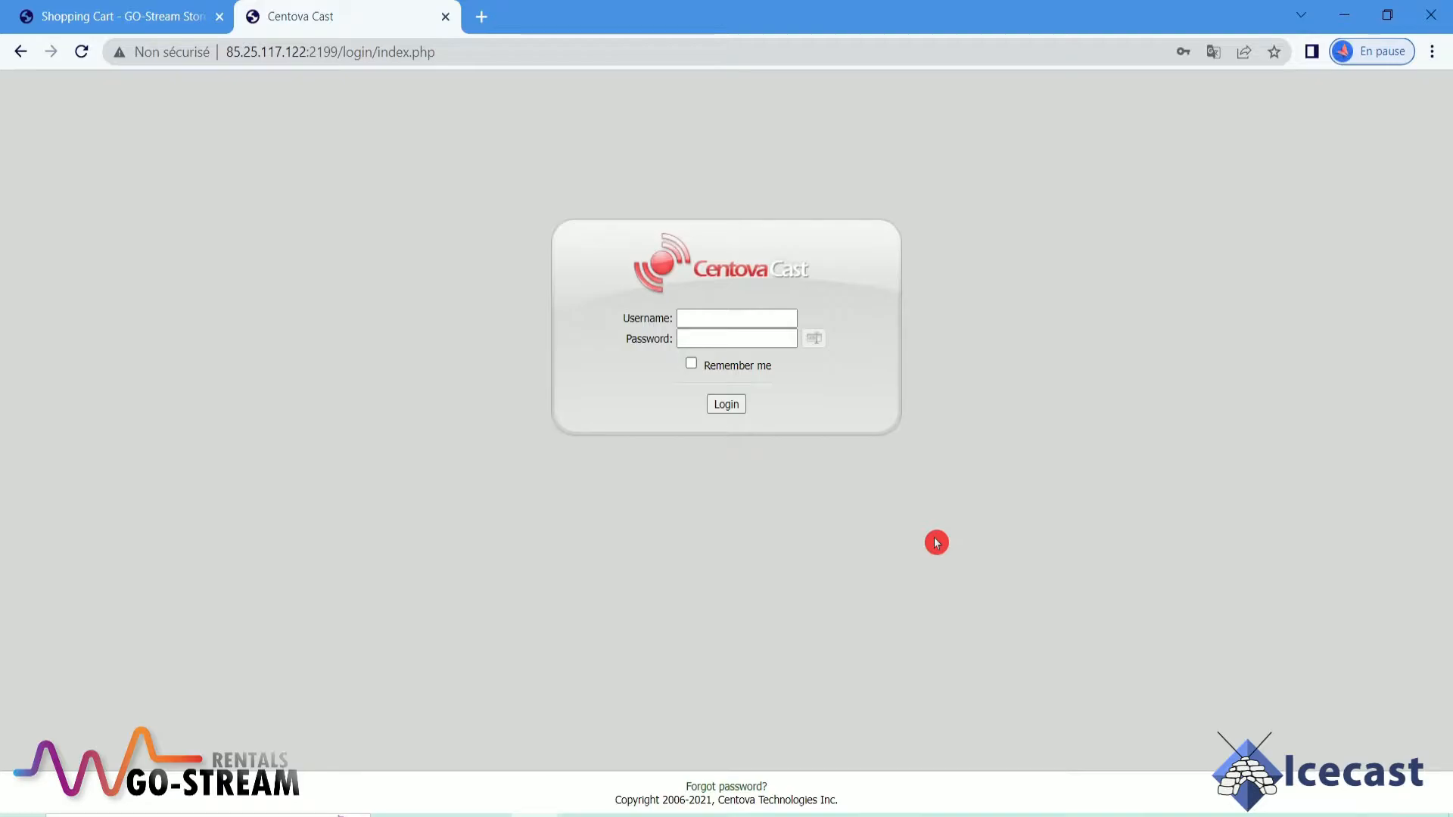
Step: Log in to the reseller panel with the saved login and Remember me ticked
click(735, 317)
click(768, 367)
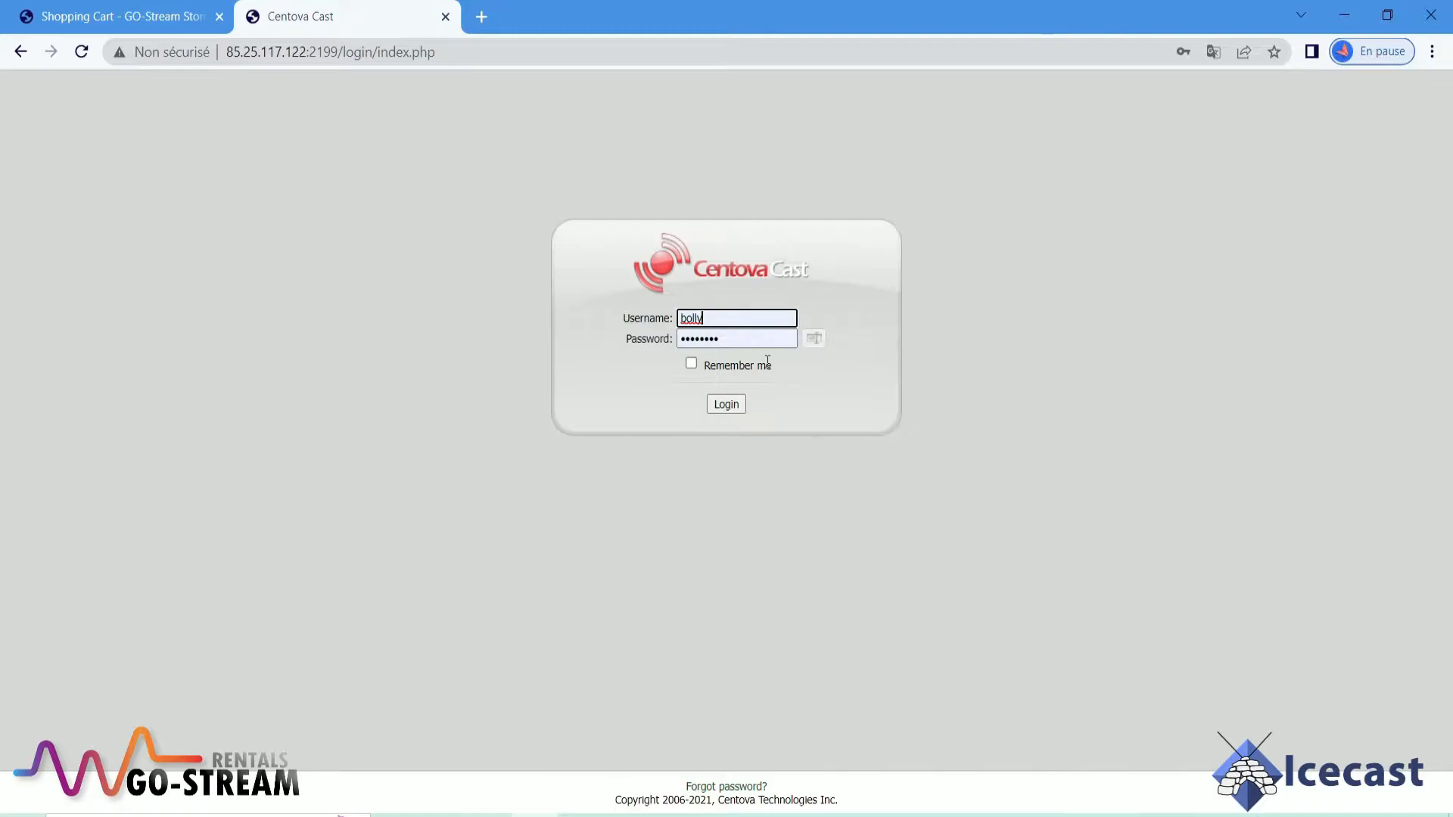
click(690, 365)
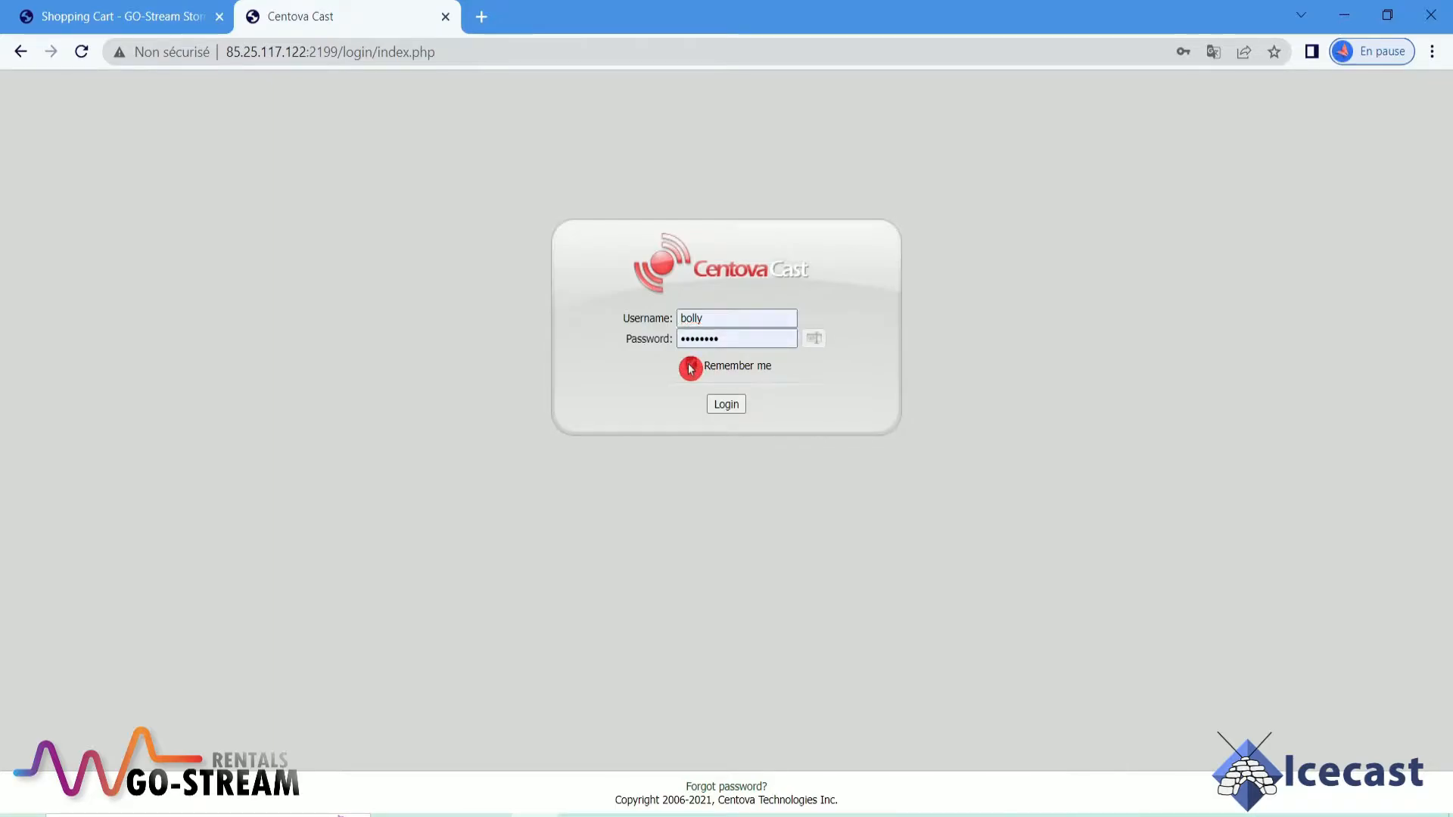
click(727, 408)
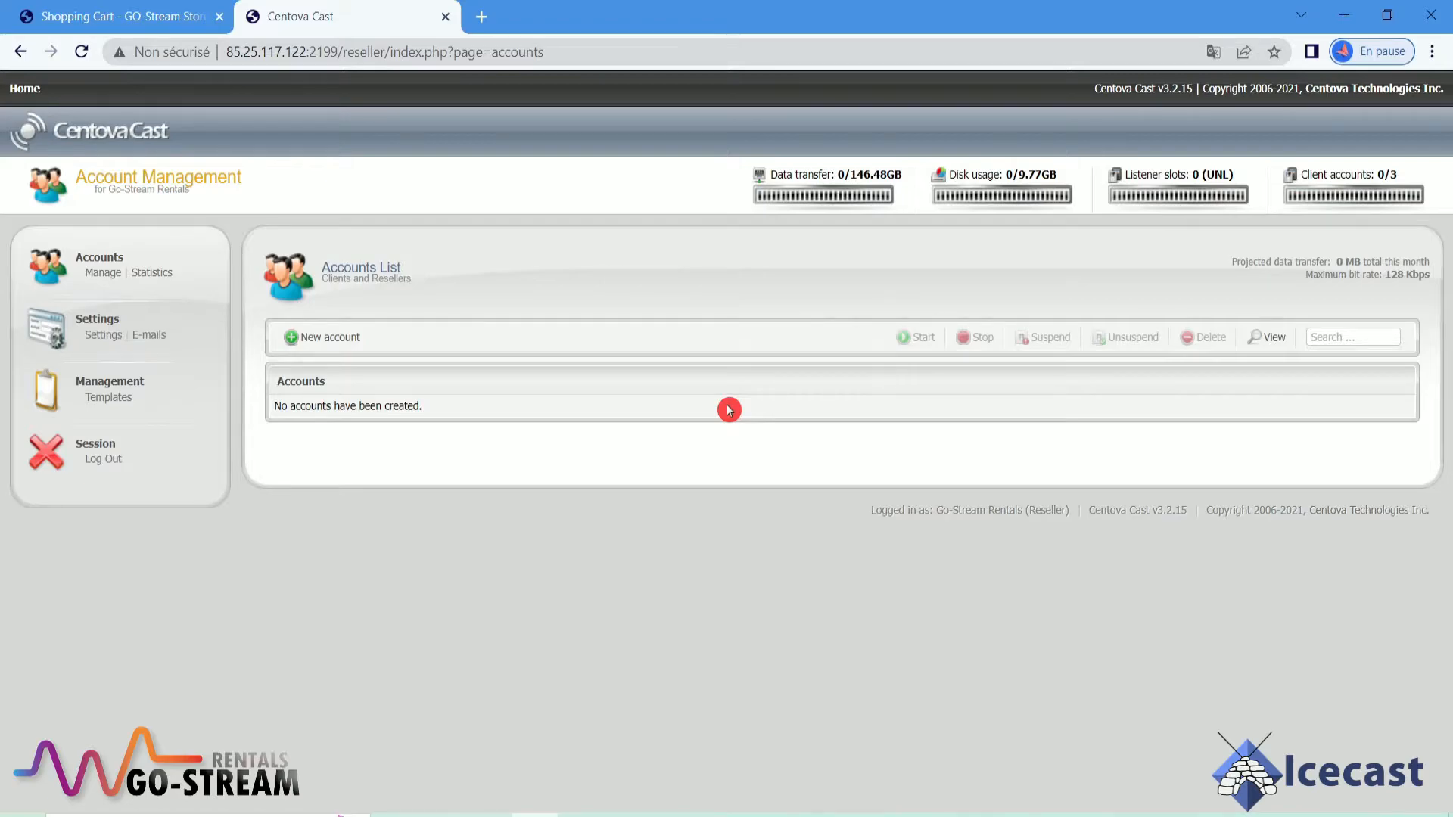
Step: Create a new Manual entry account with server type Icecast v2 and AutoDJ None
click(328, 339)
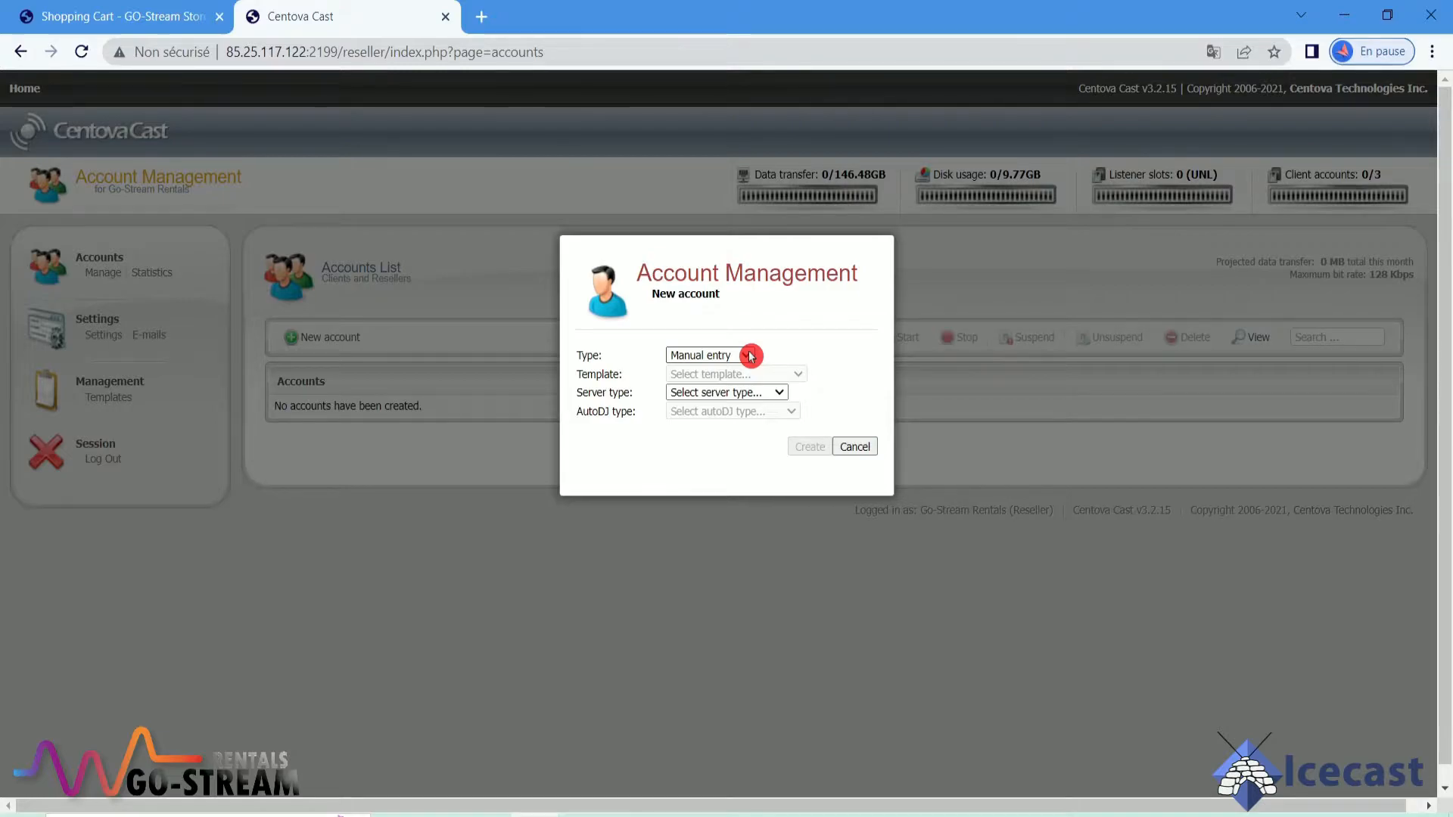
click(751, 394)
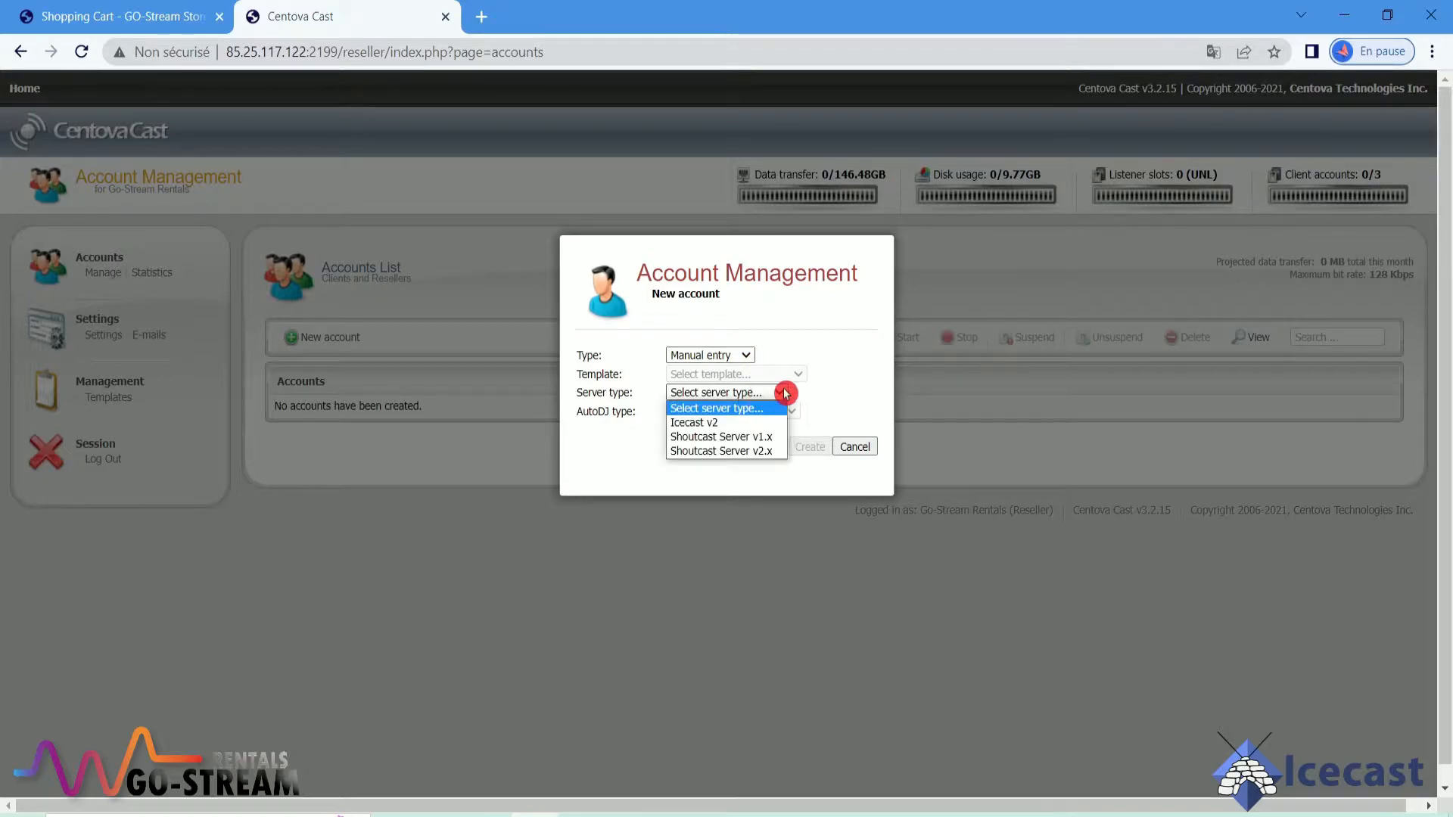
click(730, 425)
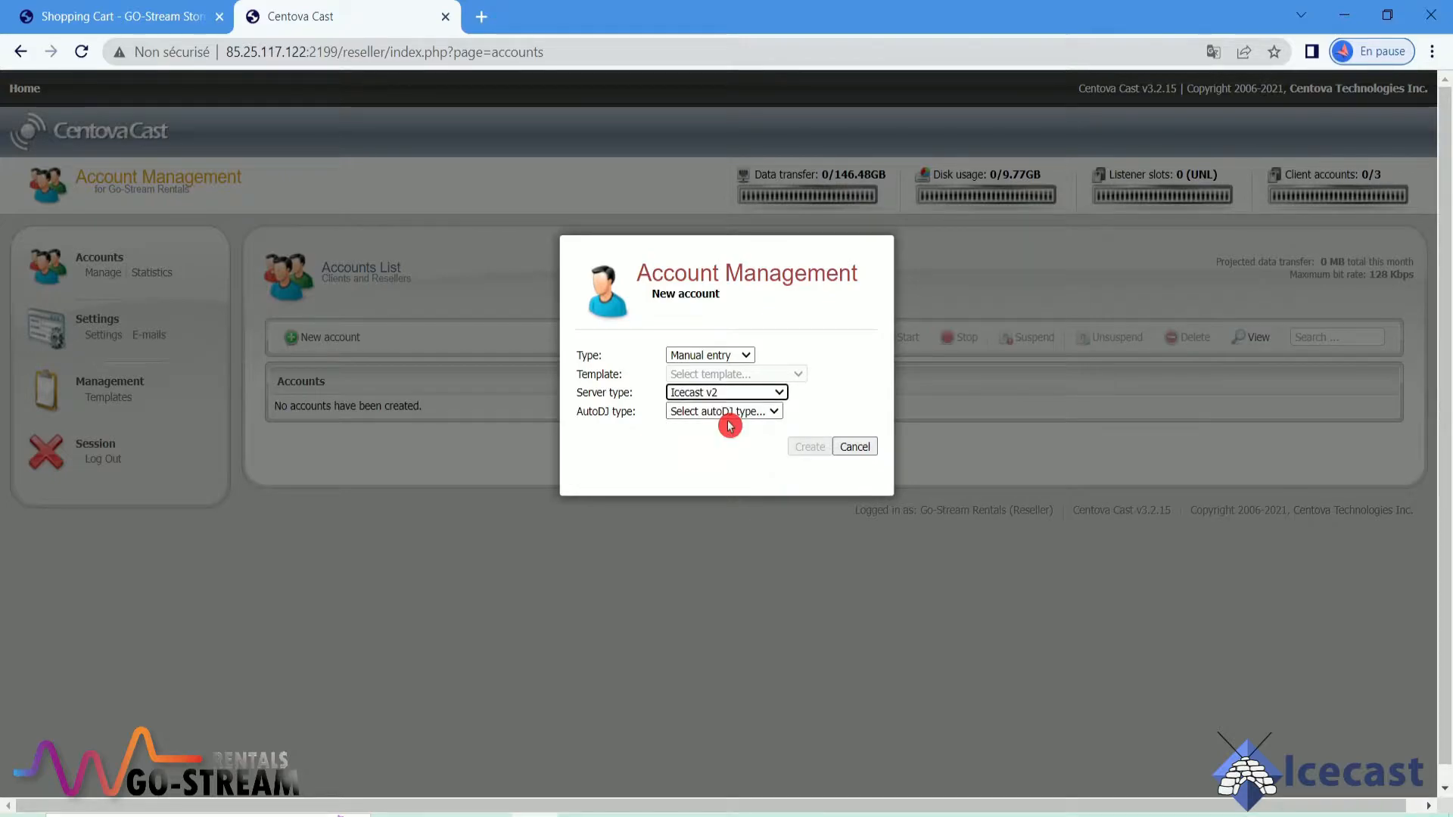
click(777, 413)
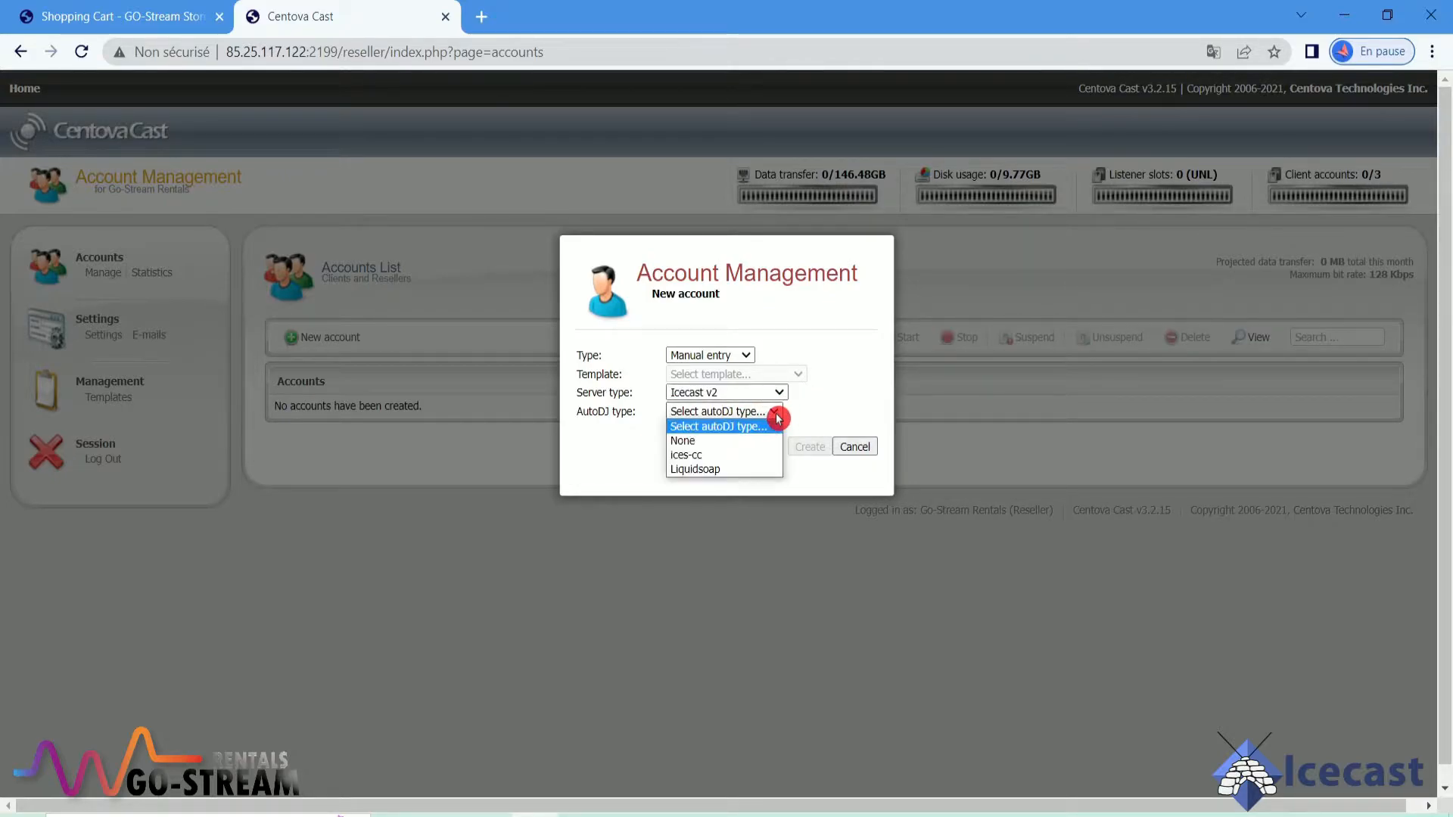
click(728, 442)
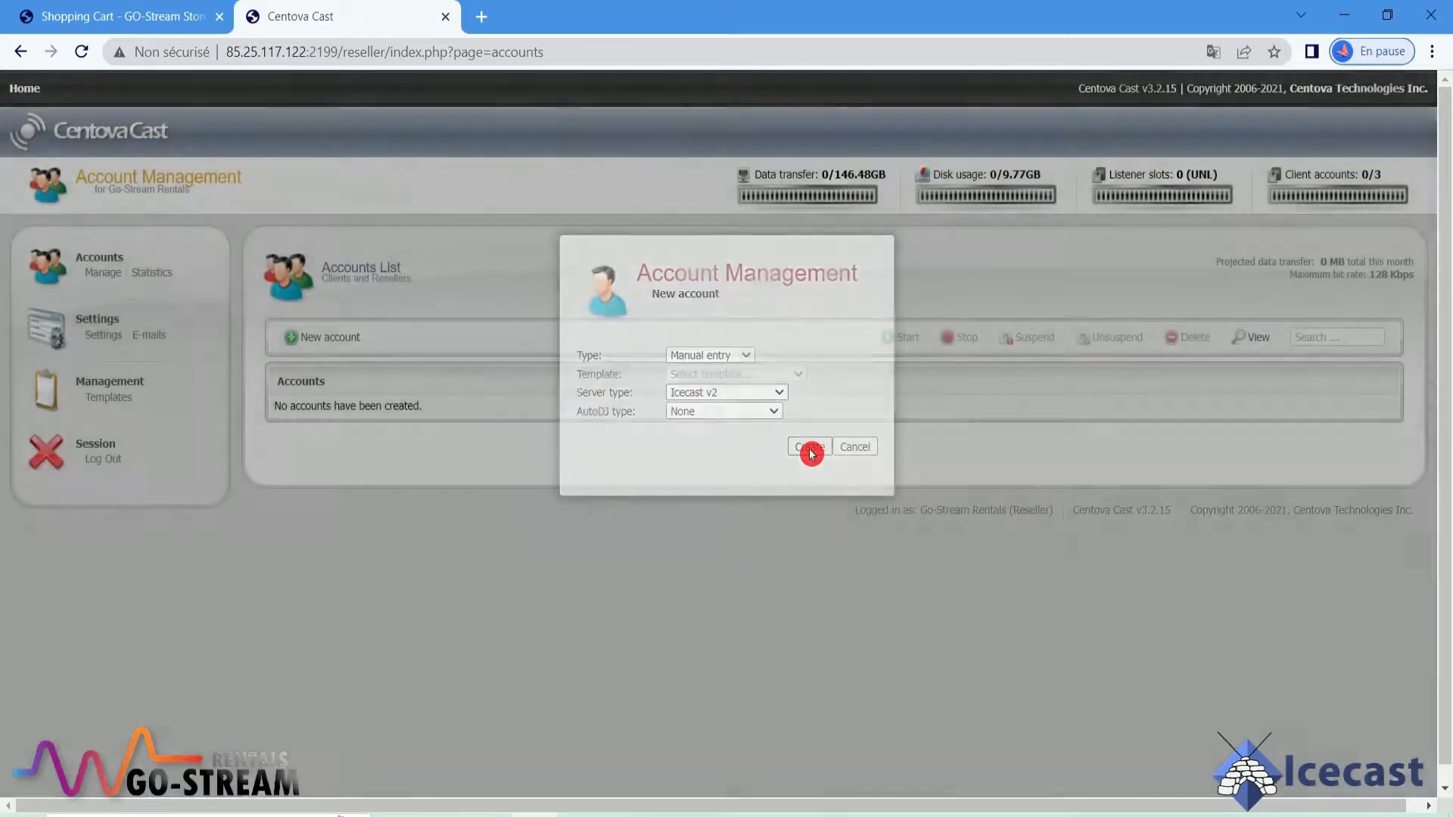
click(809, 447)
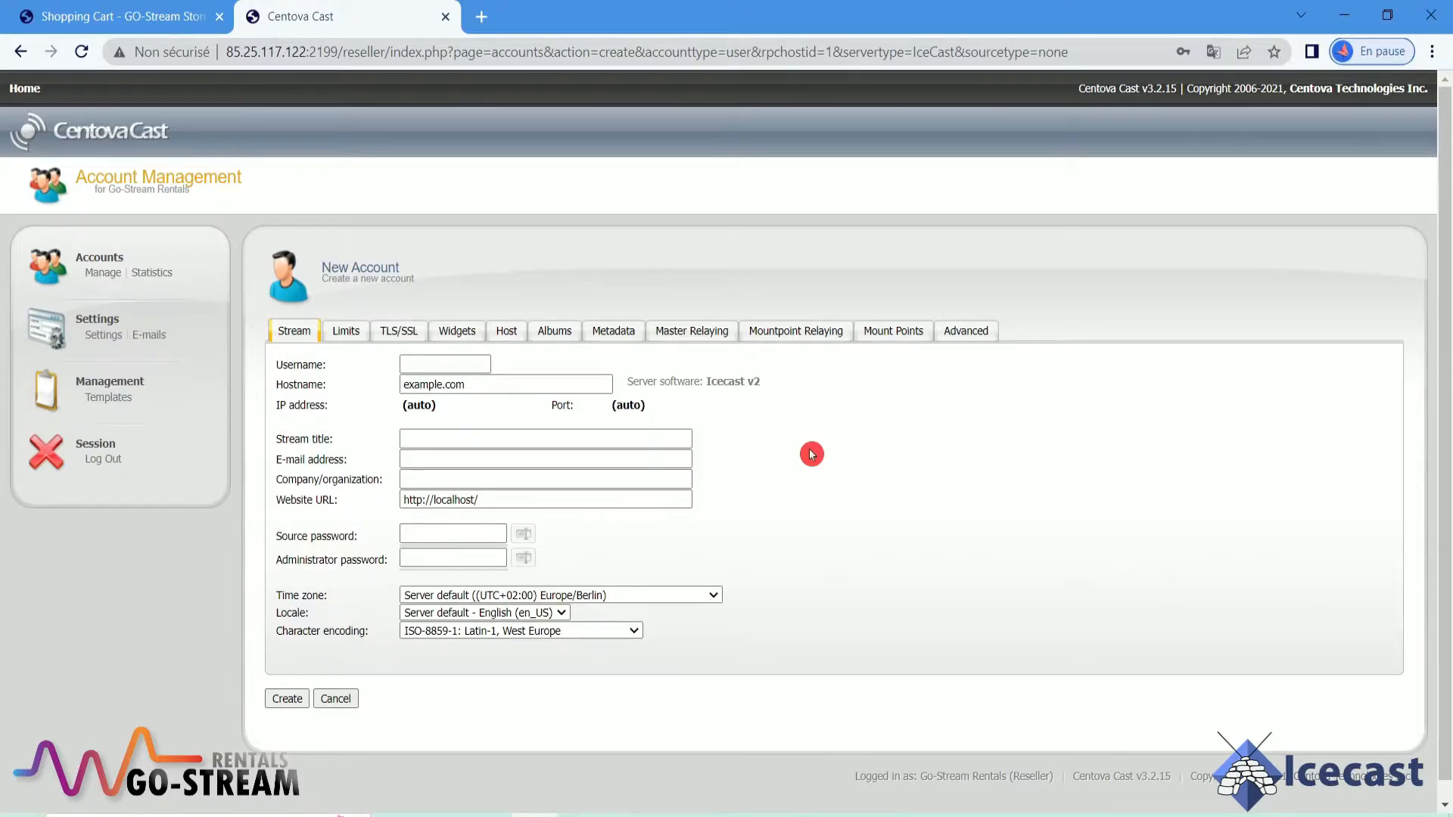
Step: Enter the account username and replace hostname example.com with gostream.store
click(430, 358)
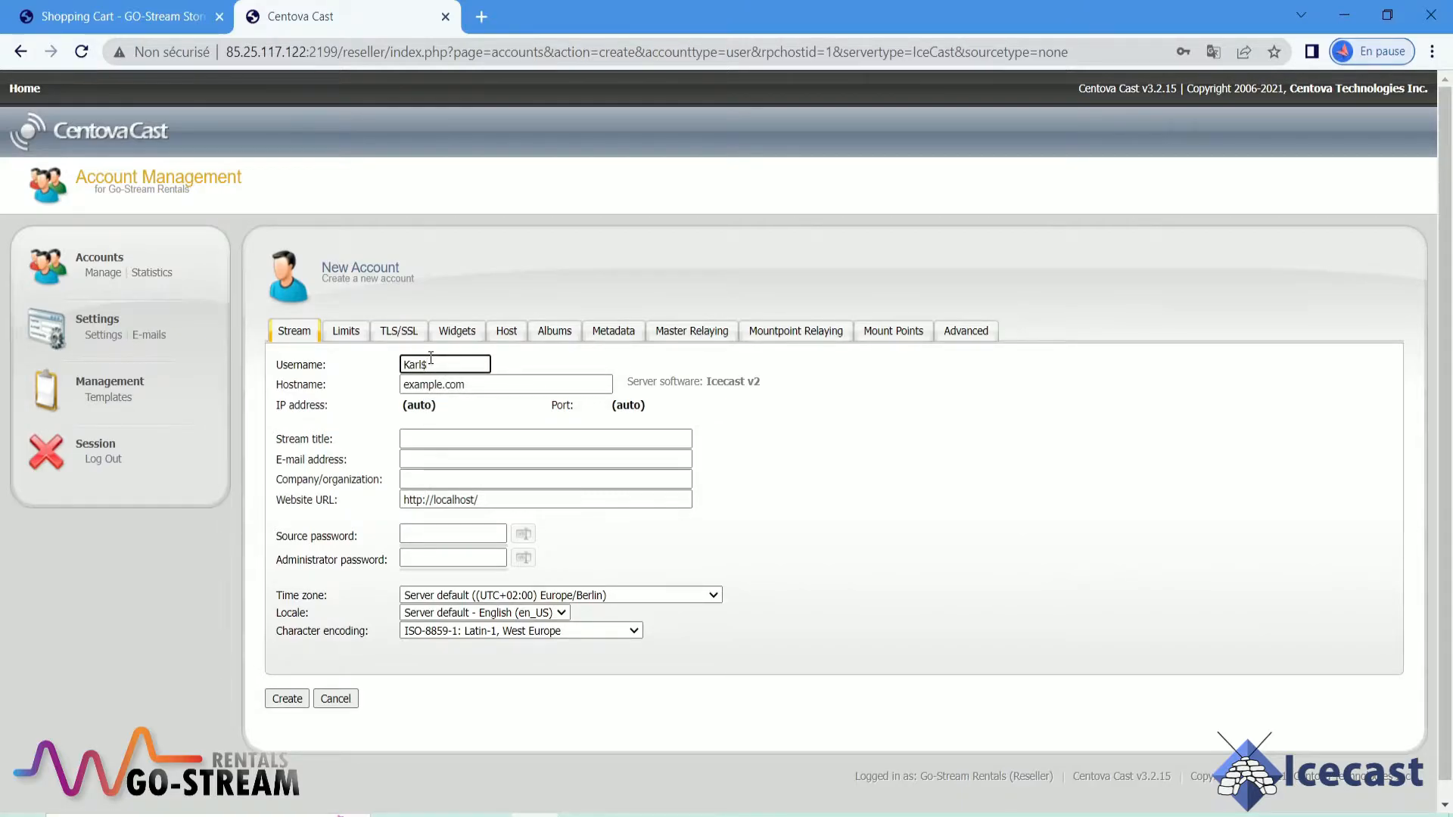
key(ctrl+a)
key(BackSpace)
drag(509, 384, 369, 393)
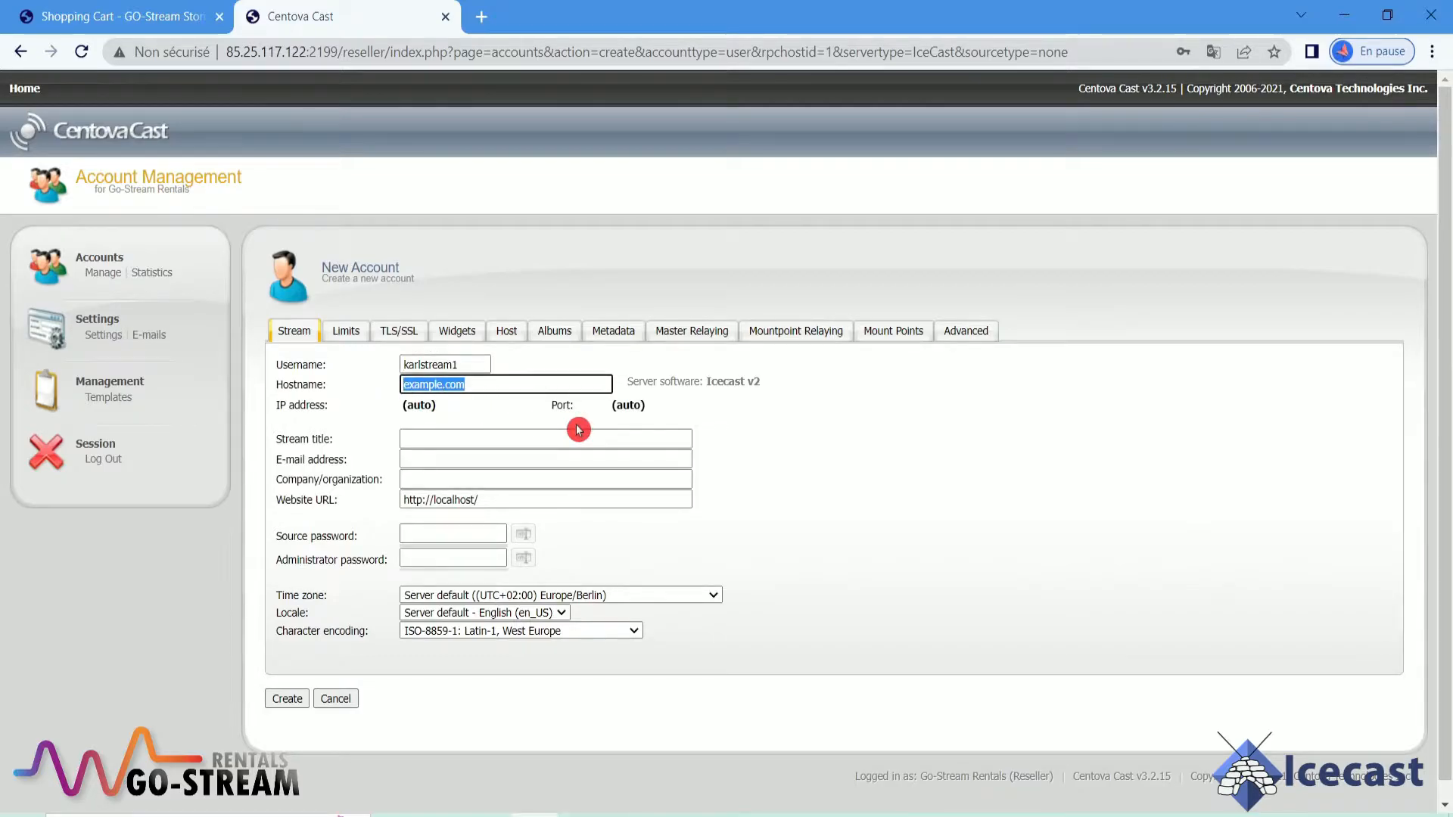
key(BackSpace)
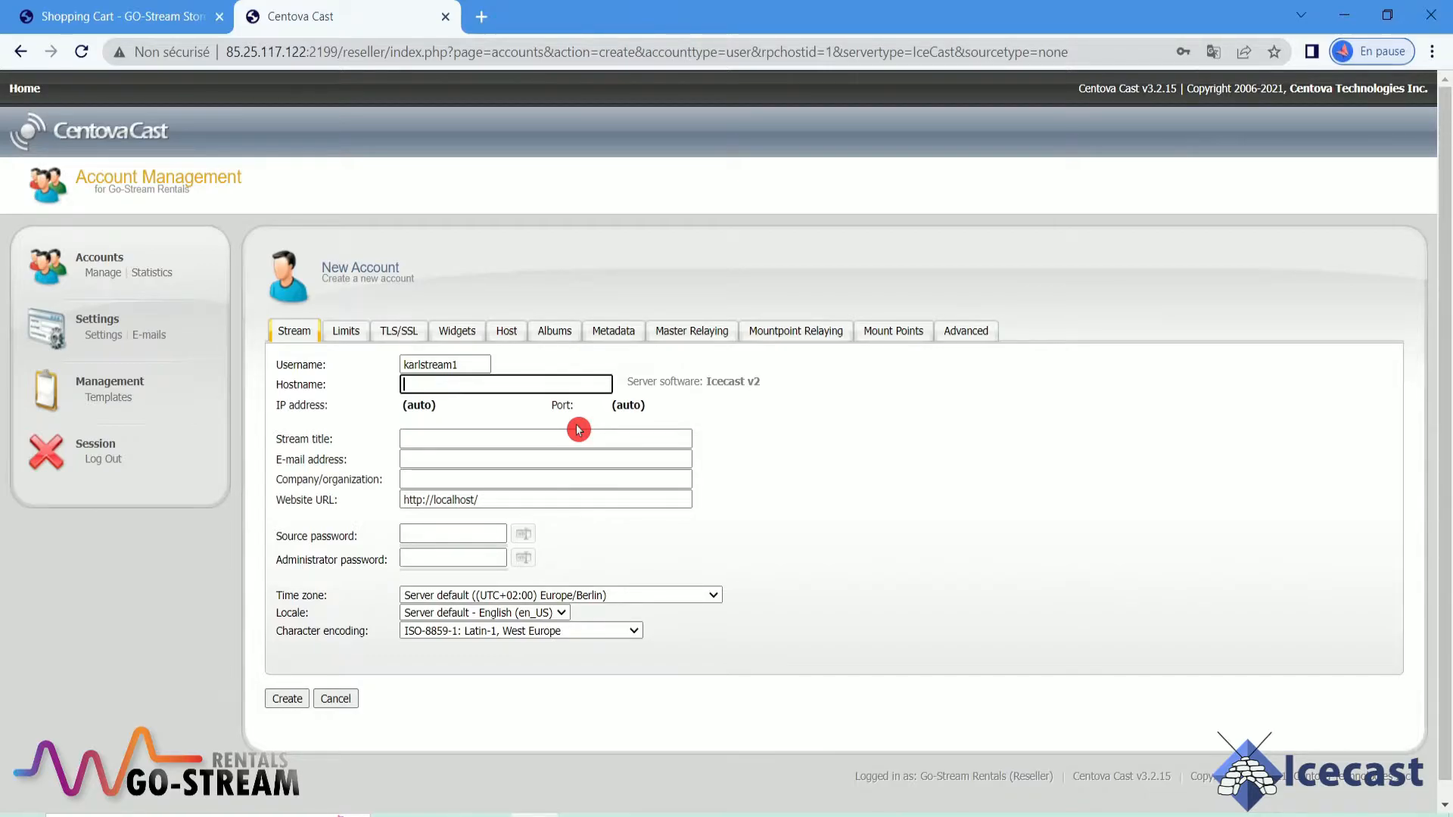
text(go)
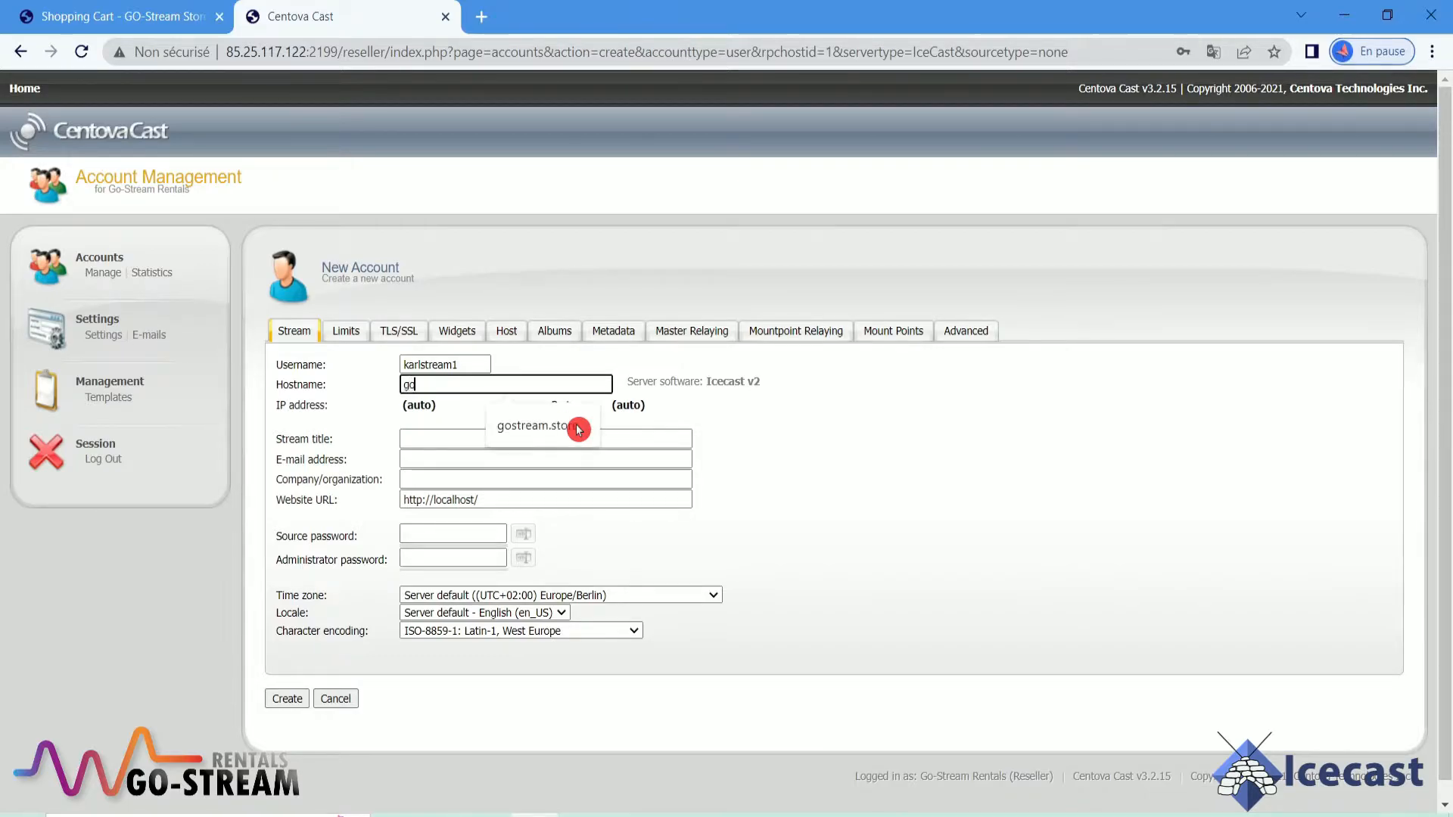
text(stream.store)
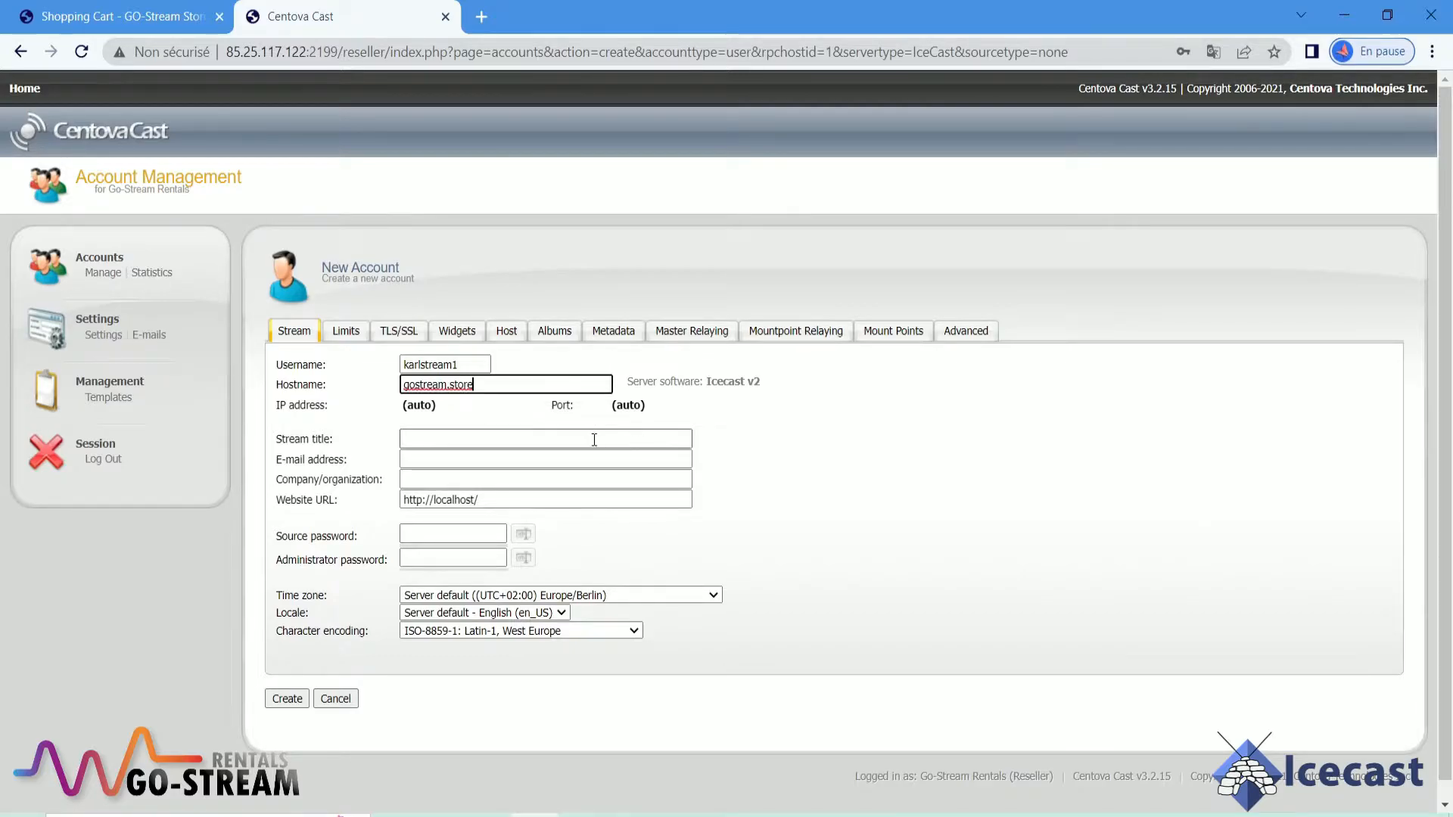
Step: Fill in the stream title and the contact e-mail address
click(430, 435)
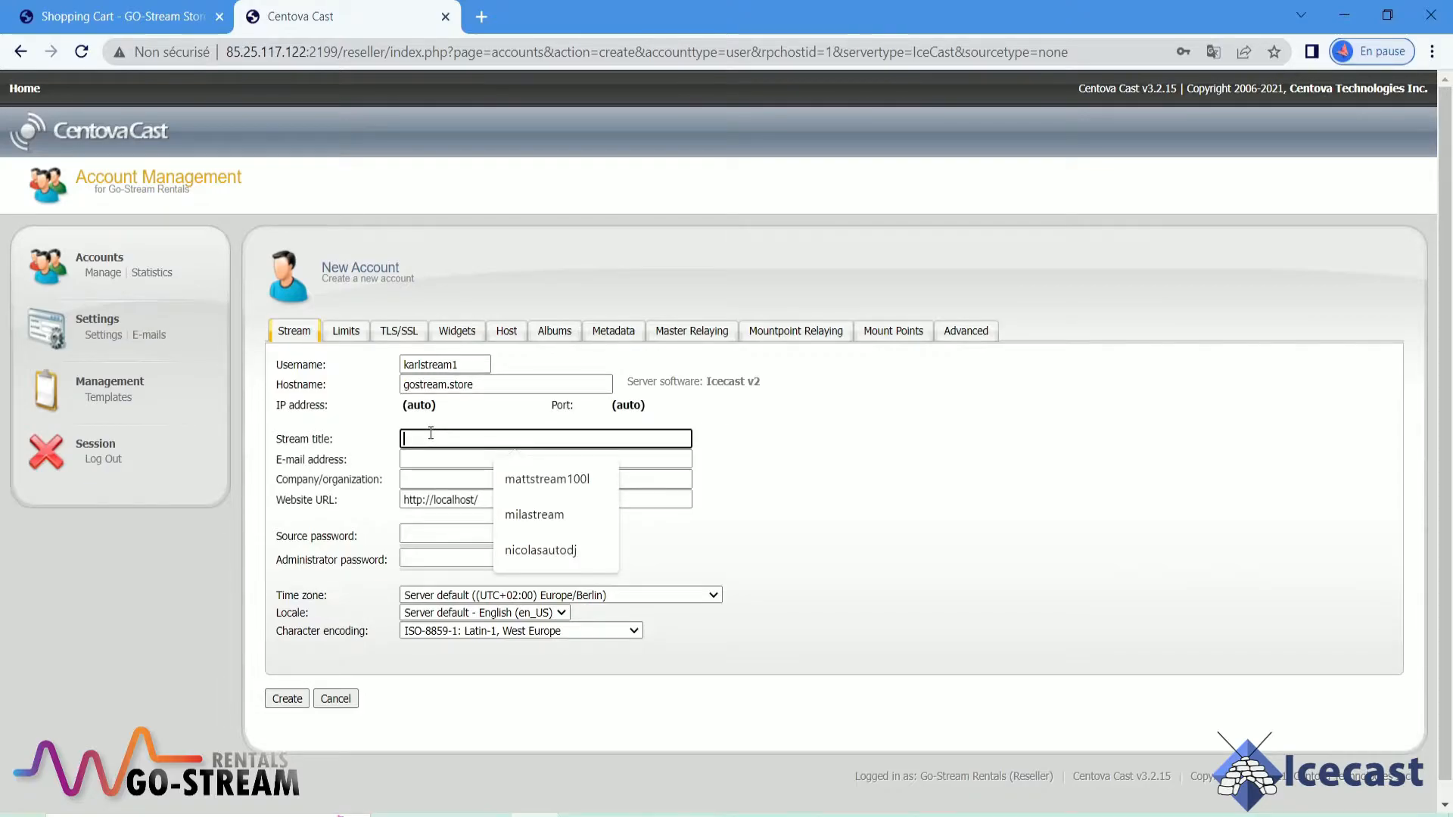
text(kar)
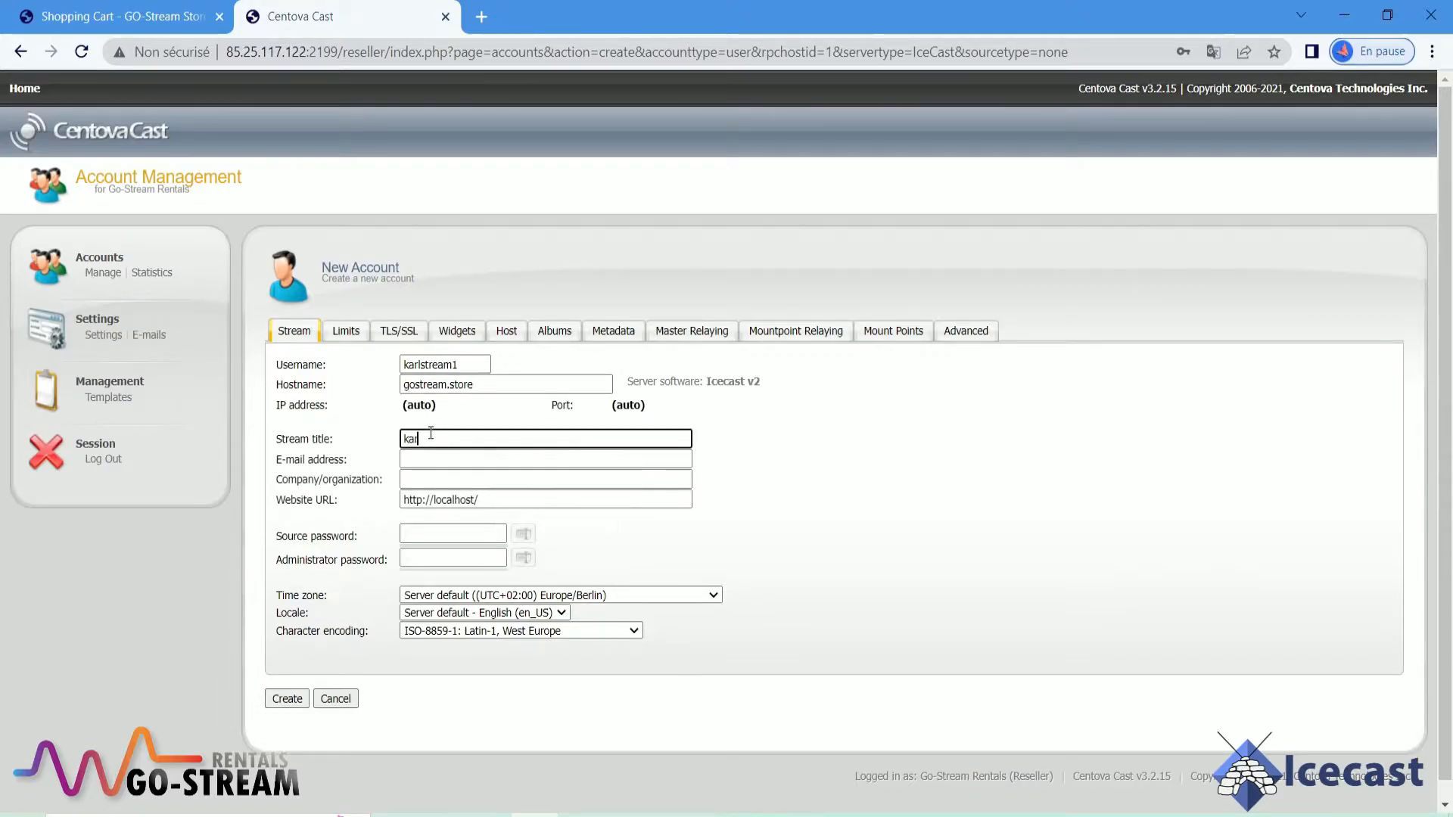
text(lstream100l)
click(456, 468)
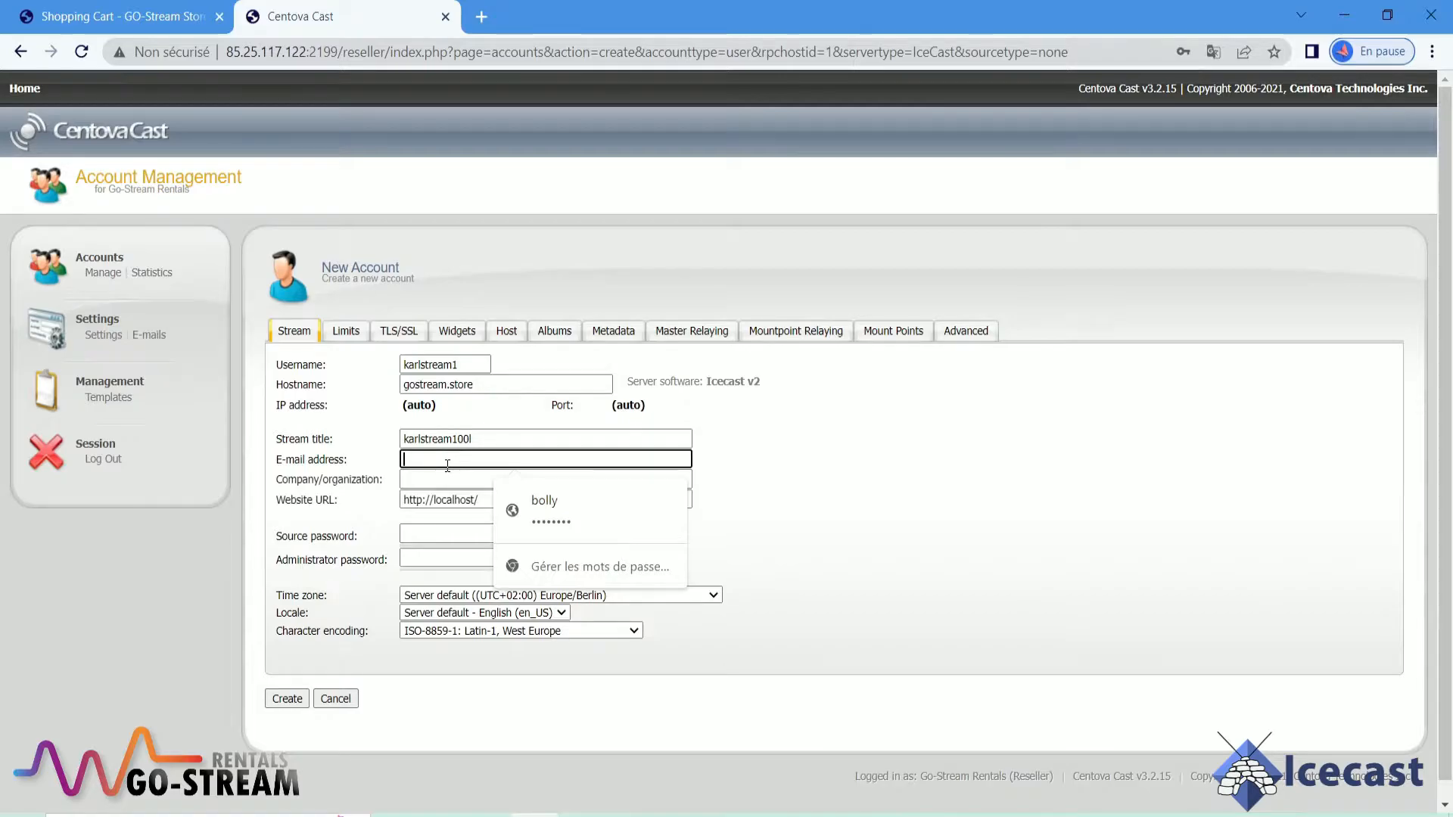
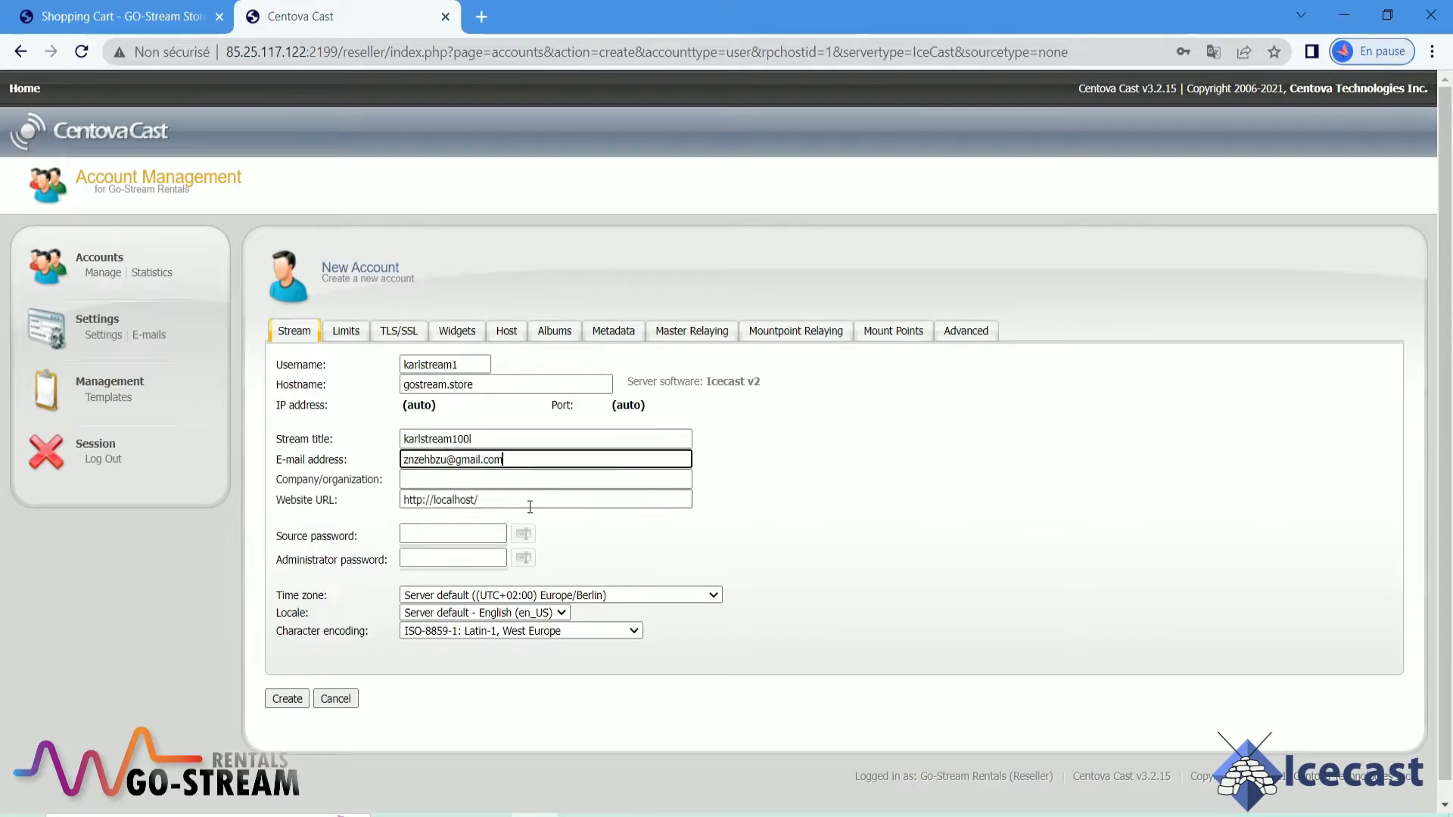
click(553, 498)
key(BackSpace)
key(BackSpace)
key(BackSpace)
key(BackSpace)
key(BackSpace)
key(BackSpace)
key(BackSpace)
key(BackSpace)
key(BackSpace)
key(BackSpace)
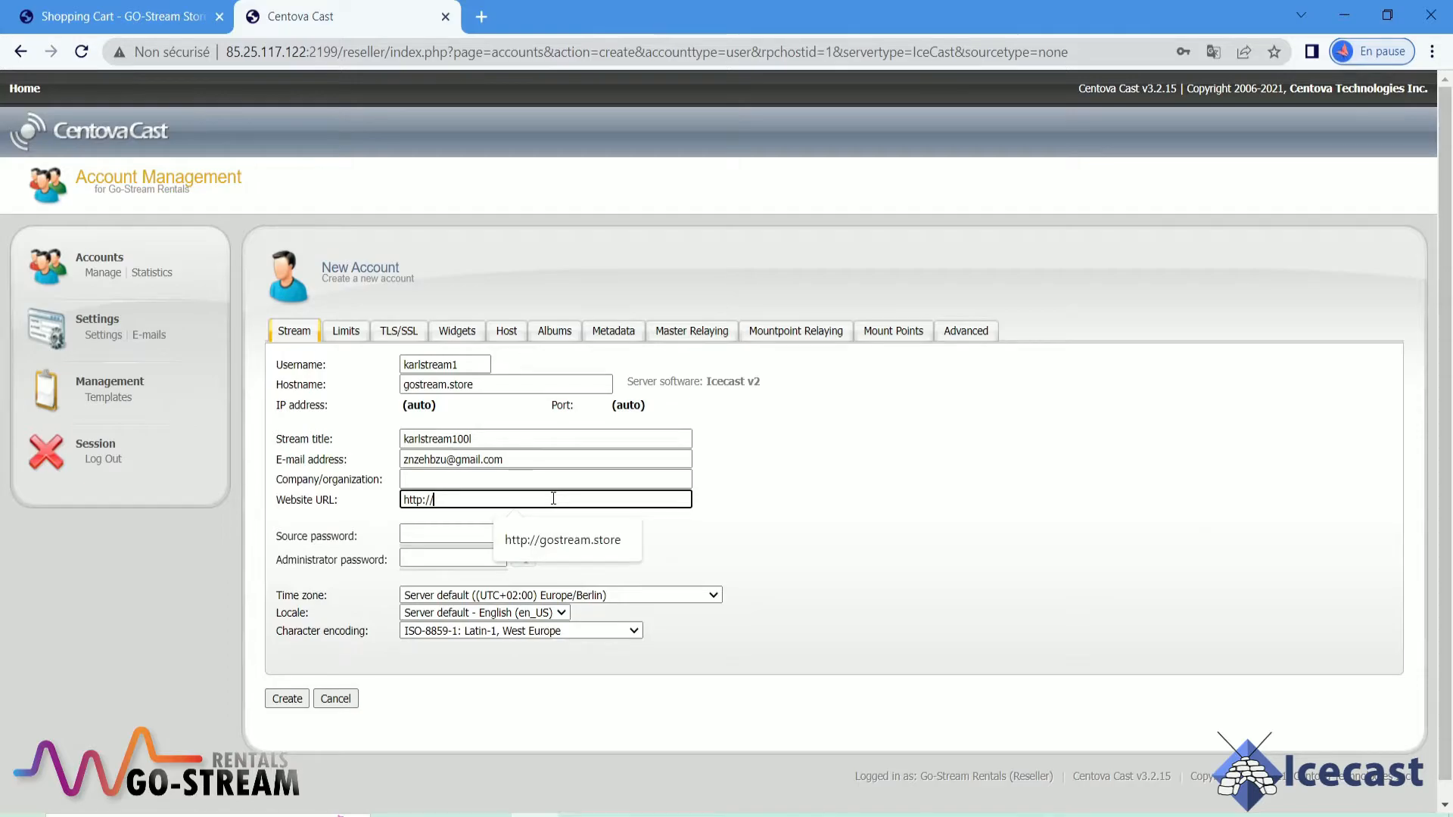
click(597, 540)
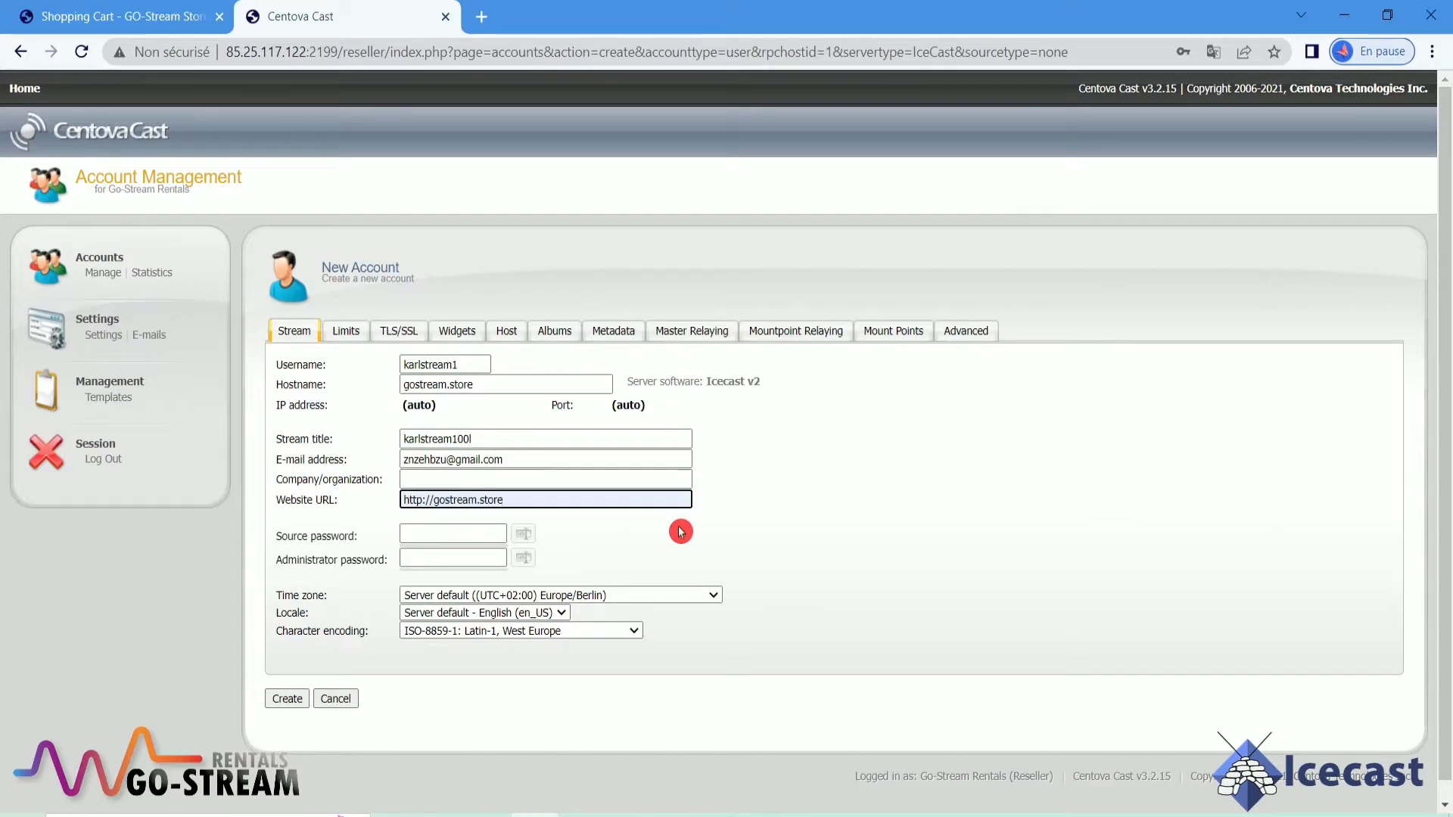
Step: Go over the password fields and highlight form values, including the username
click(524, 536)
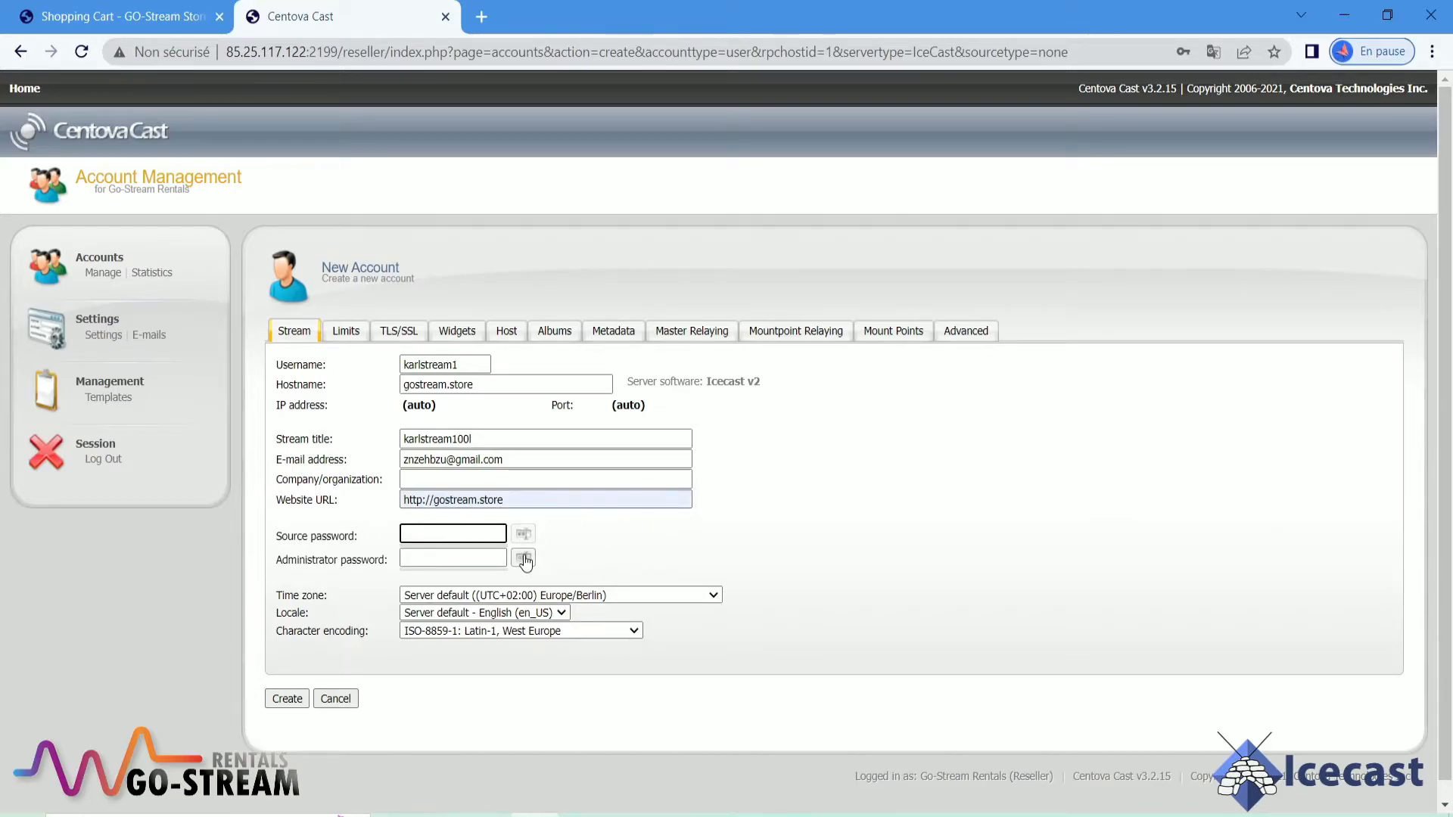
click(525, 558)
click(507, 560)
click(303, 556)
click(303, 558)
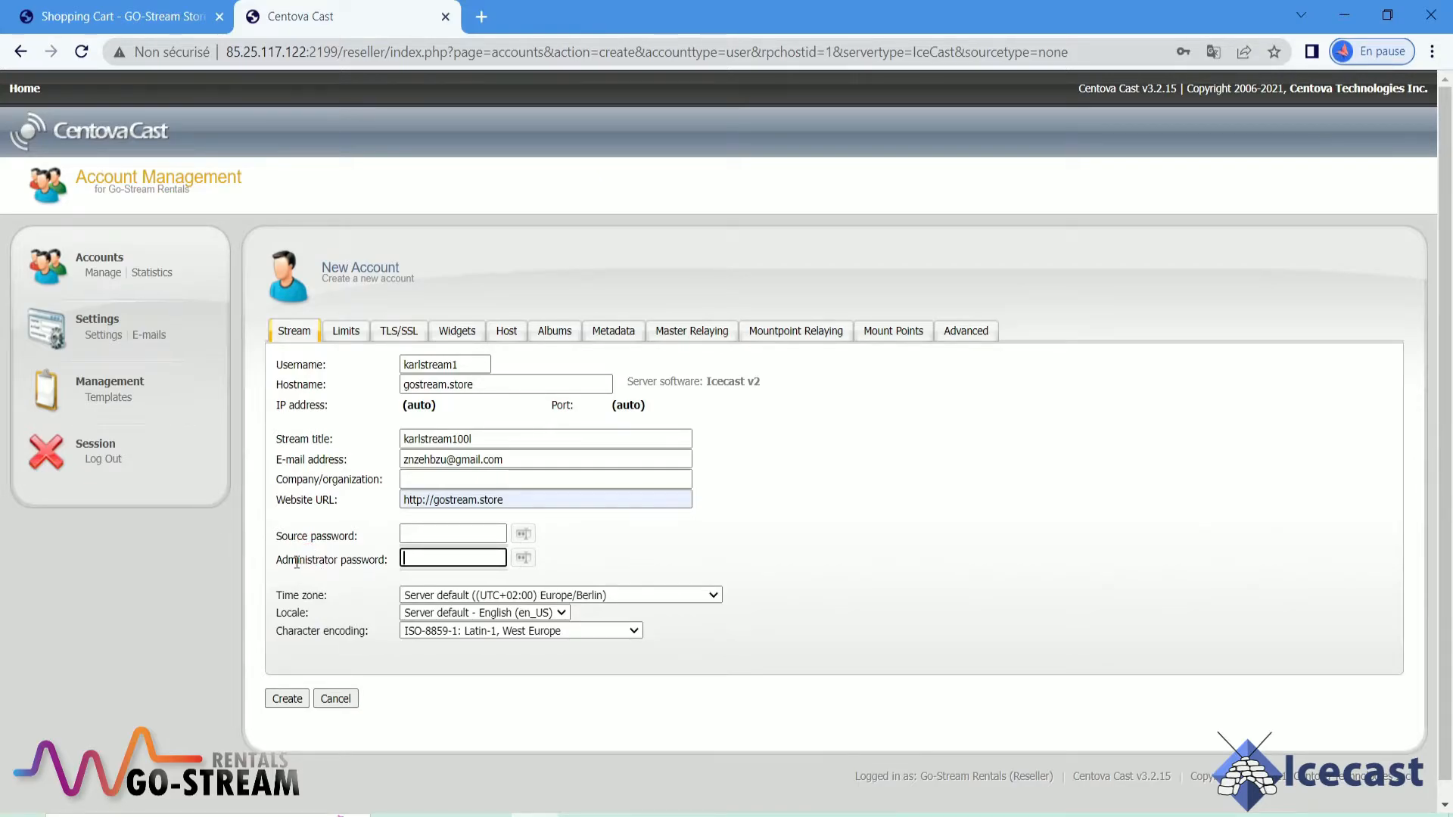
drag(282, 560, 376, 564)
drag(282, 537, 356, 537)
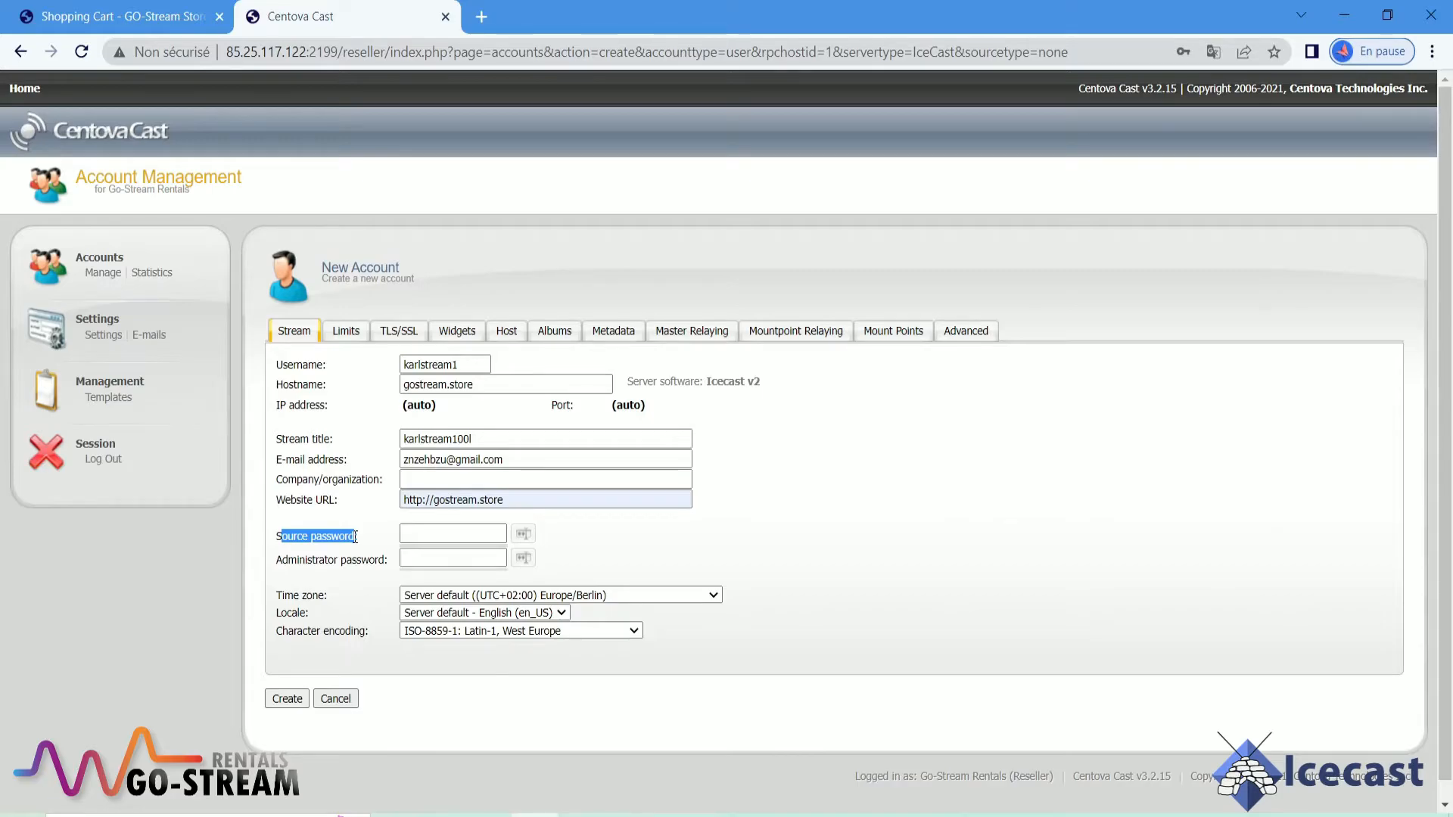
drag(282, 560, 382, 560)
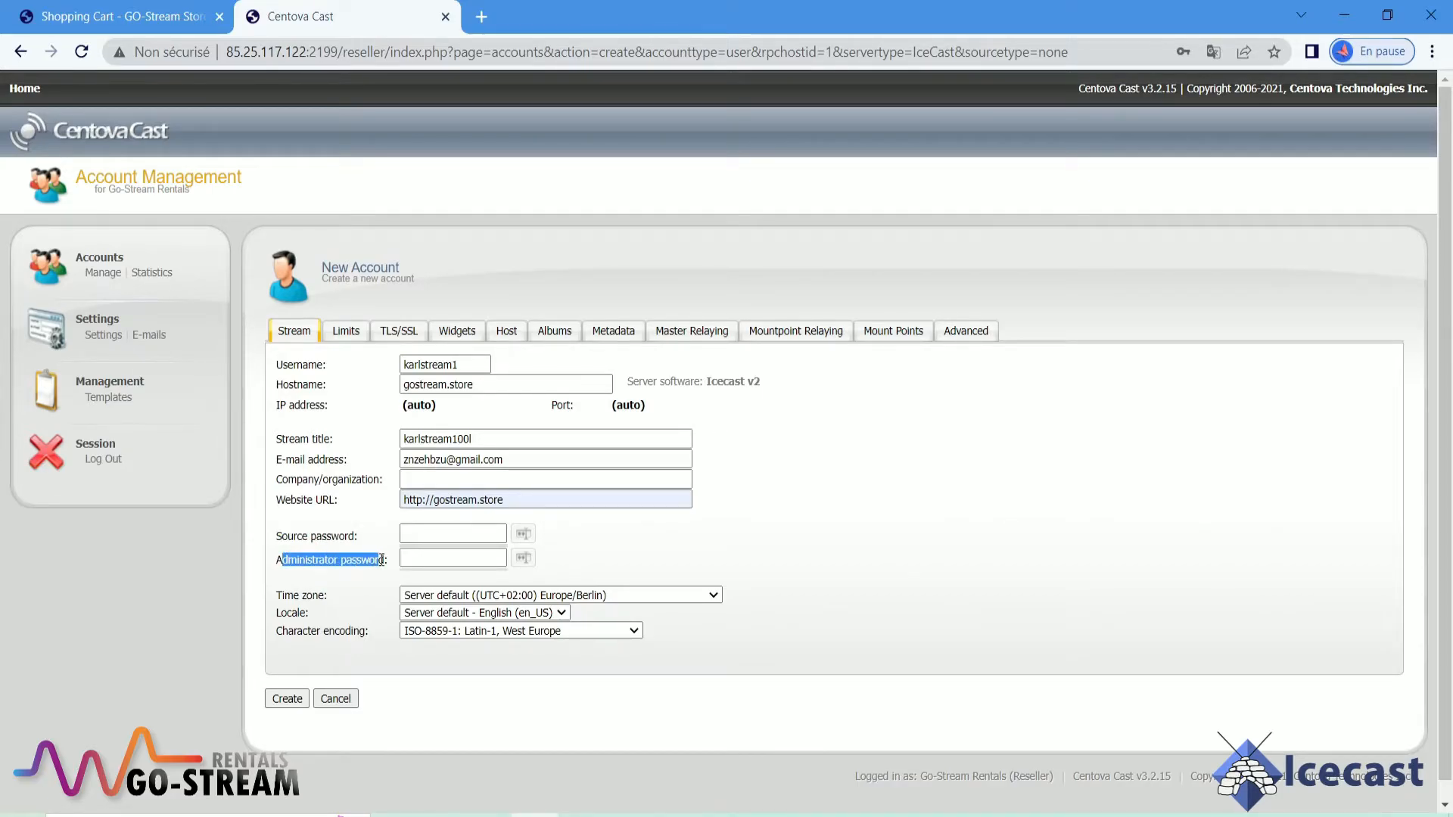
drag(277, 365, 333, 368)
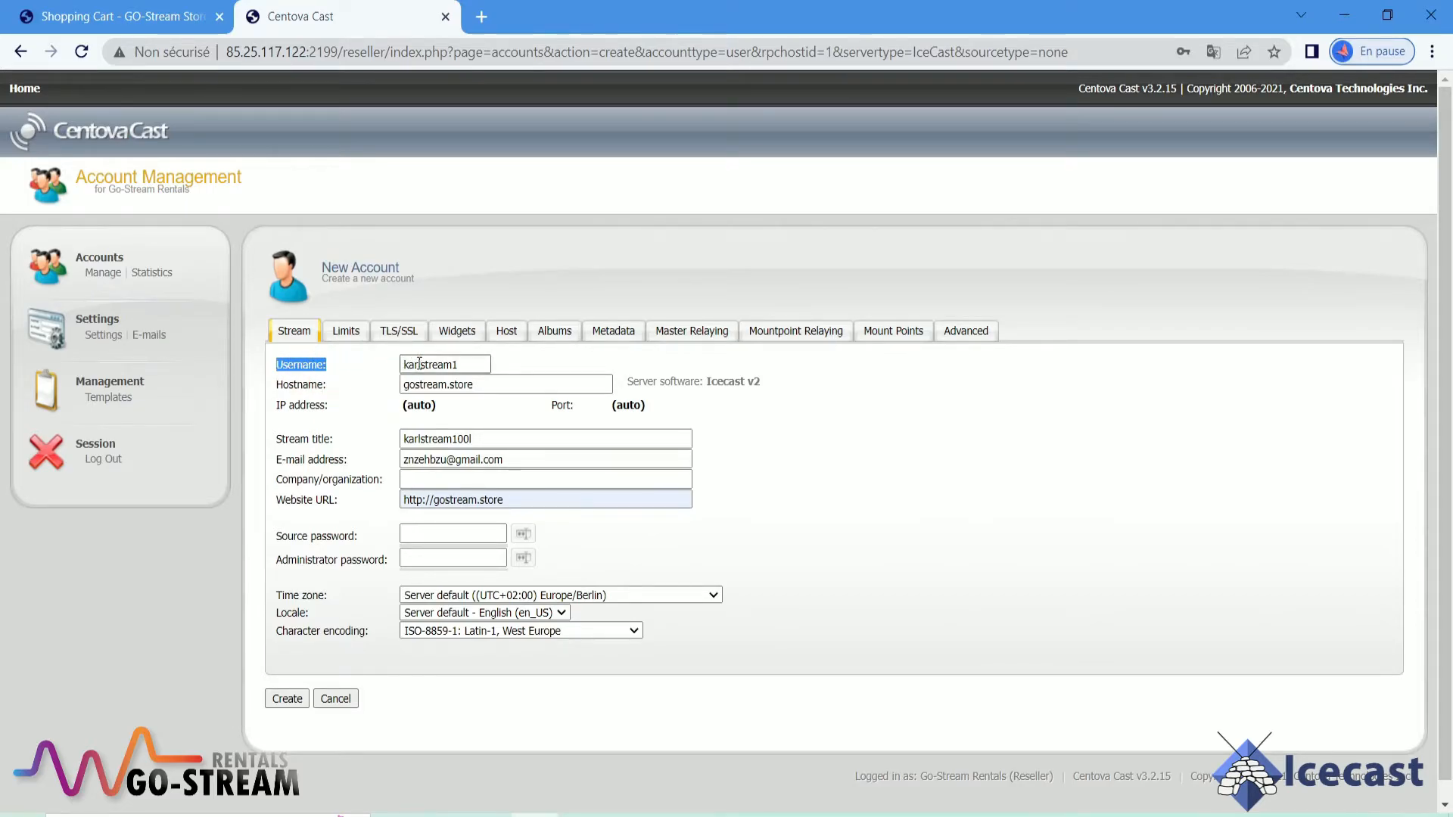
drag(475, 367, 404, 378)
mouse_move(277, 563)
mouse_down()
mouse_move(364, 559)
mouse_move(296, 572)
mouse_up()
click(364, 559)
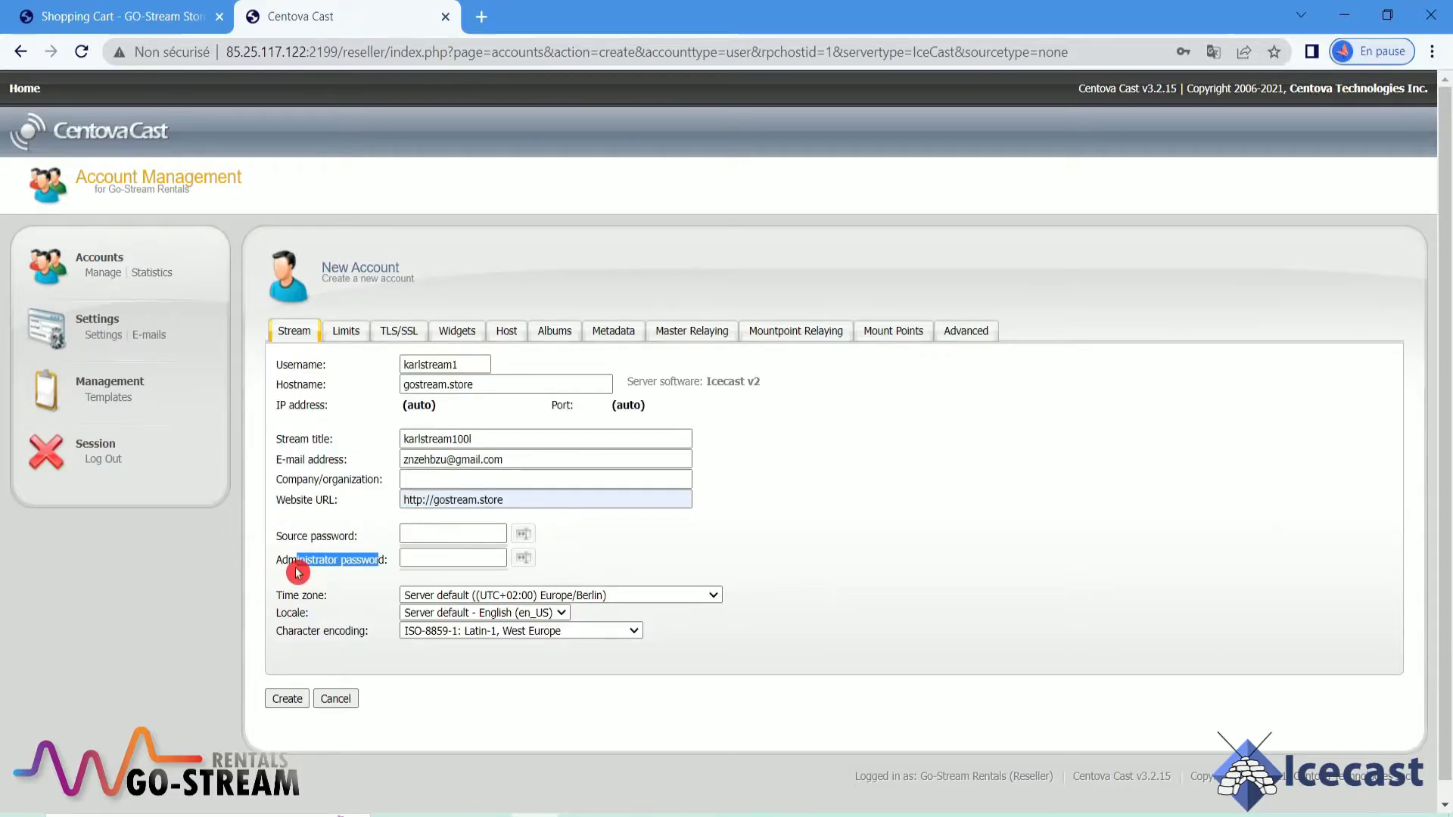
Step: Enter the source and administrator passwords and bring up the Notepad GO-STREAM template
click(434, 531)
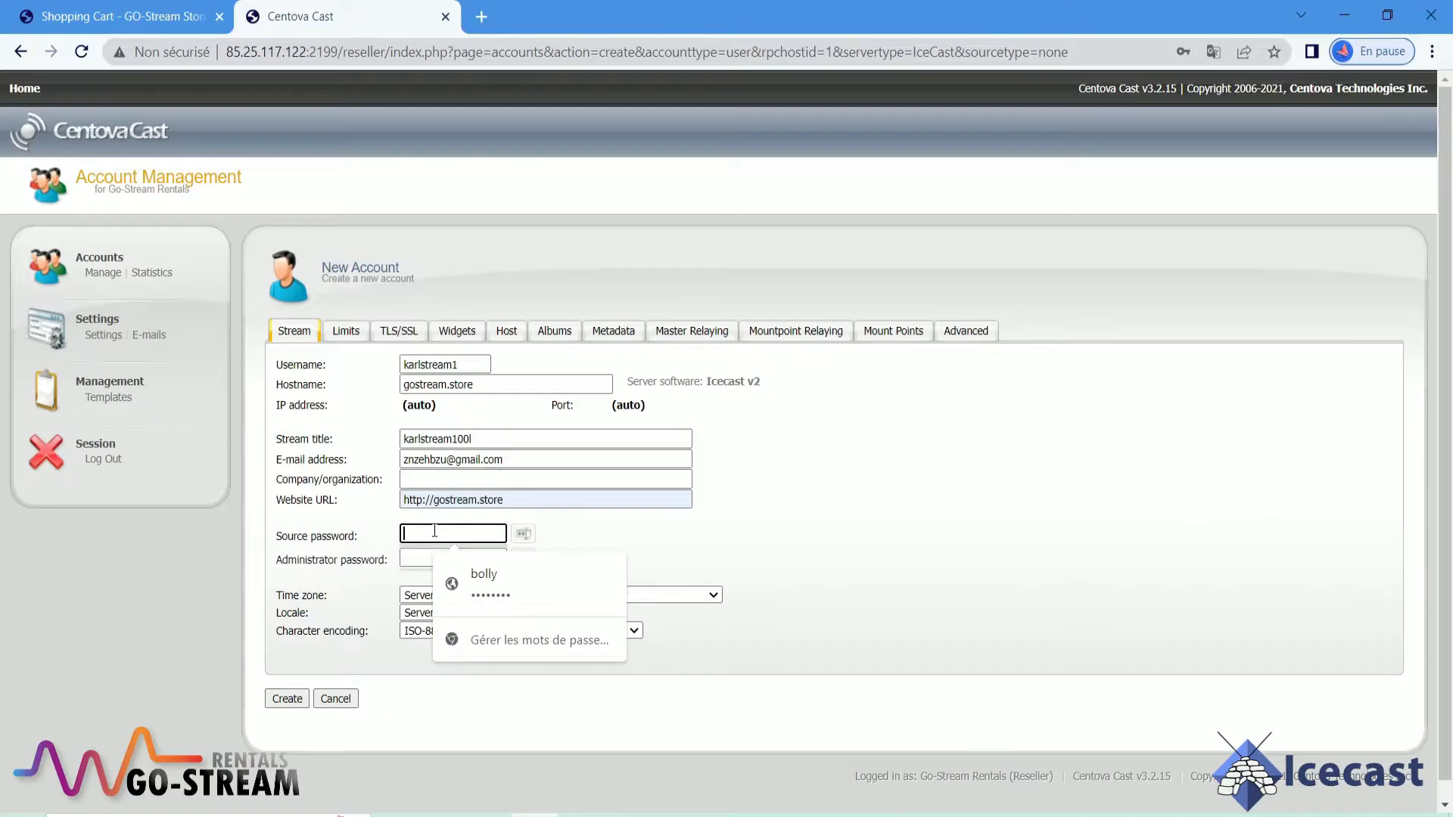
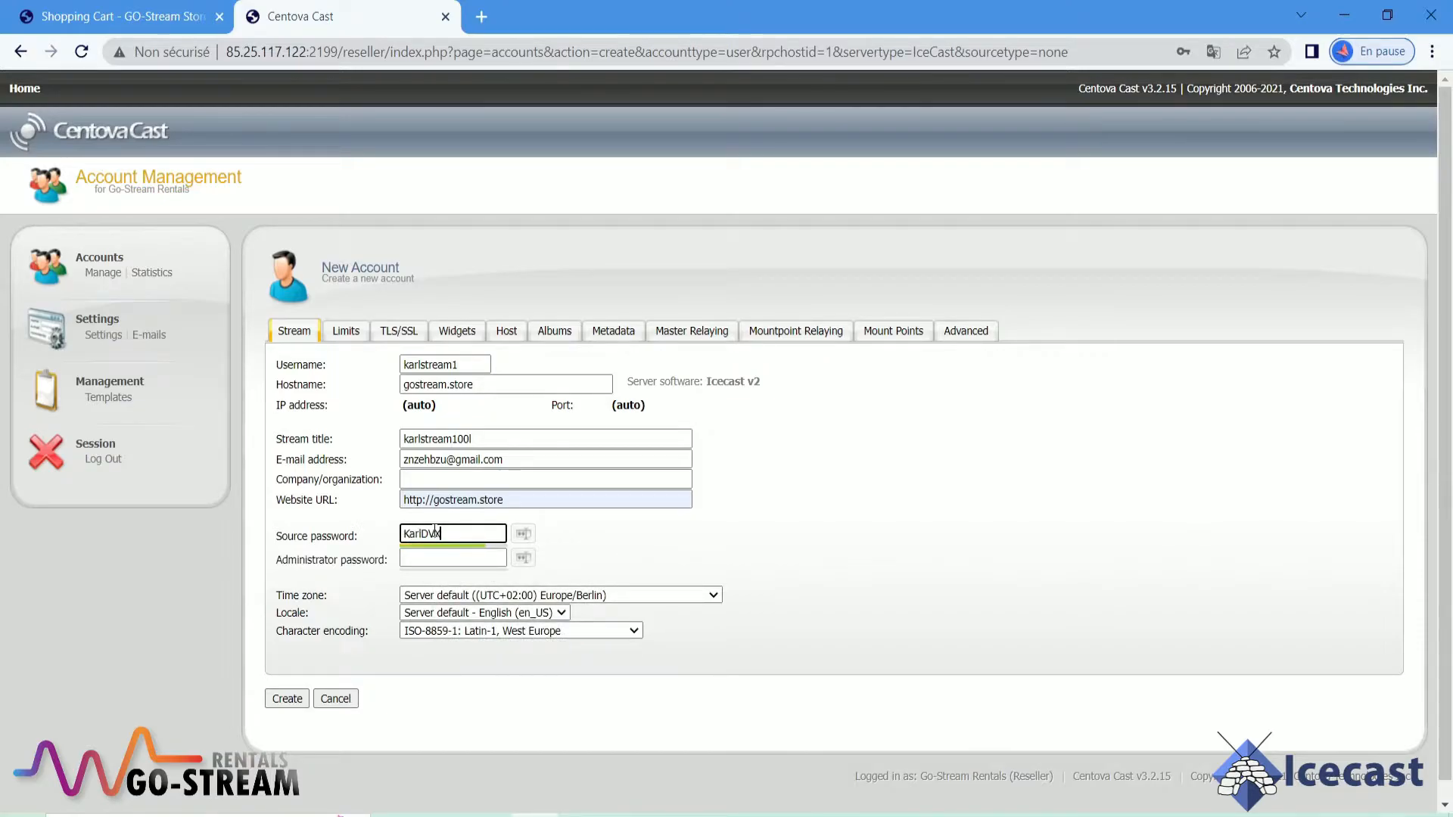
click(445, 557)
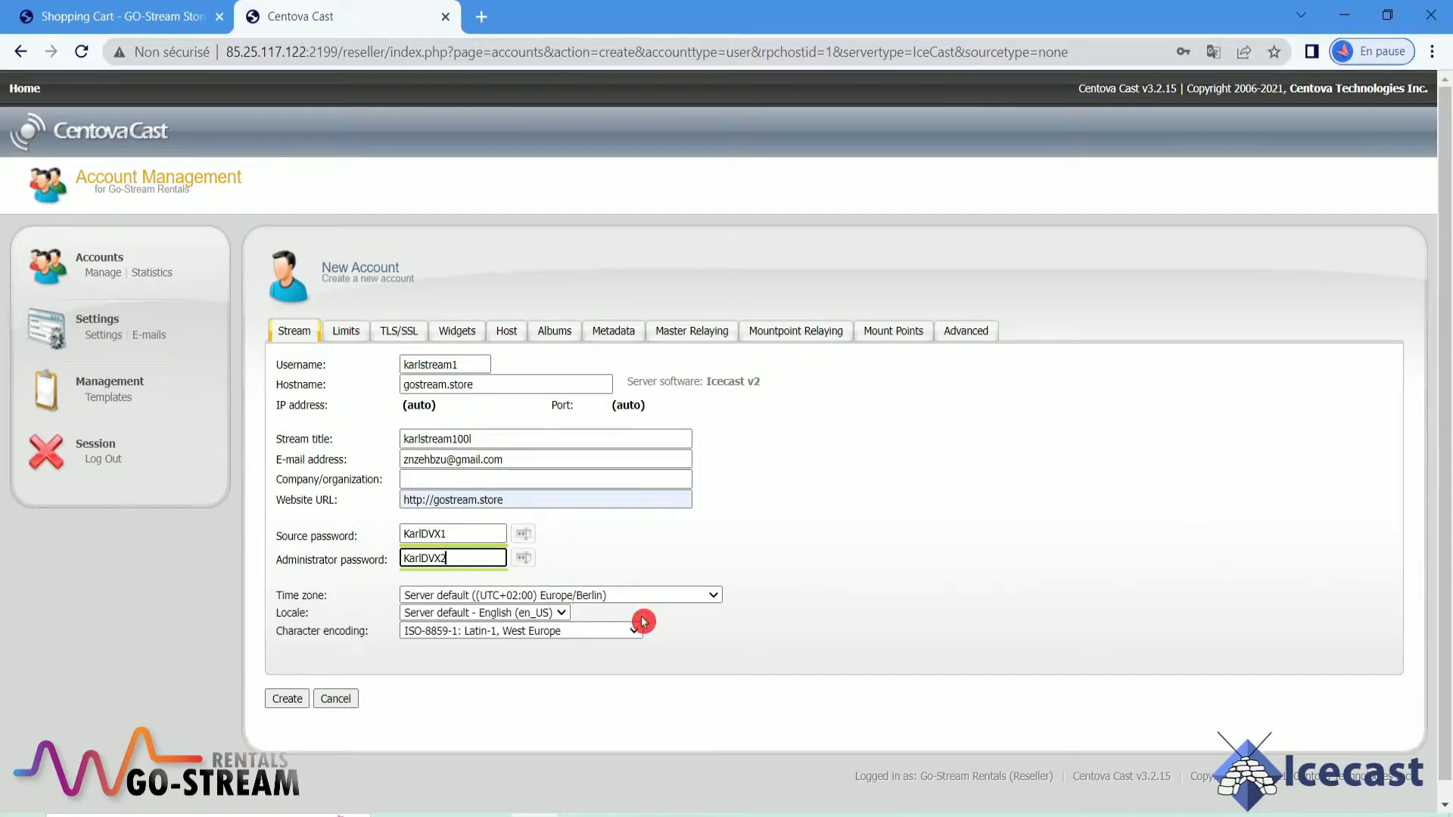
click(816, 815)
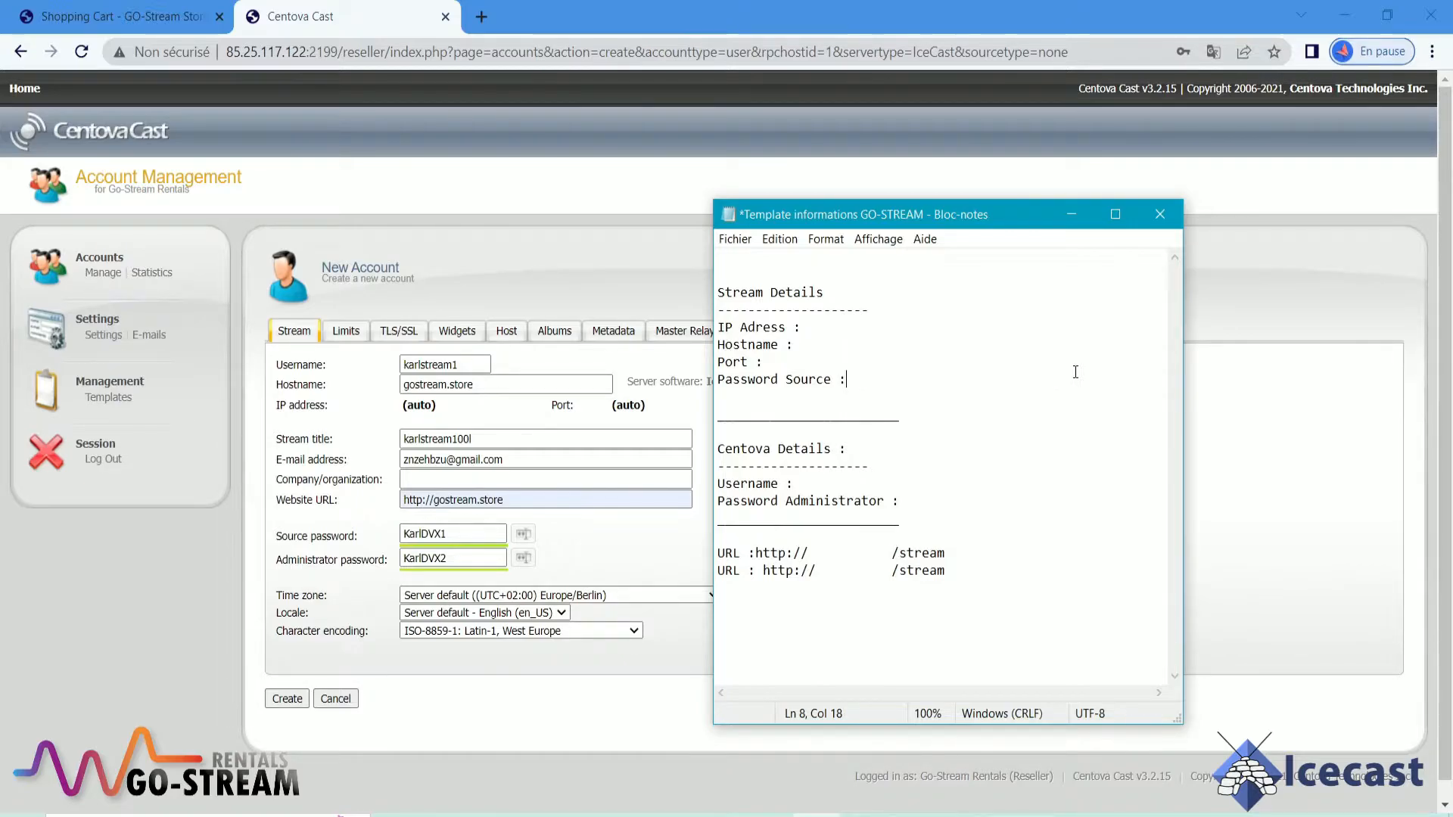
Step: Copy the account username from the form into the Notepad template's Username line
click(551, 556)
double_click(468, 364)
key(ctrl+c)
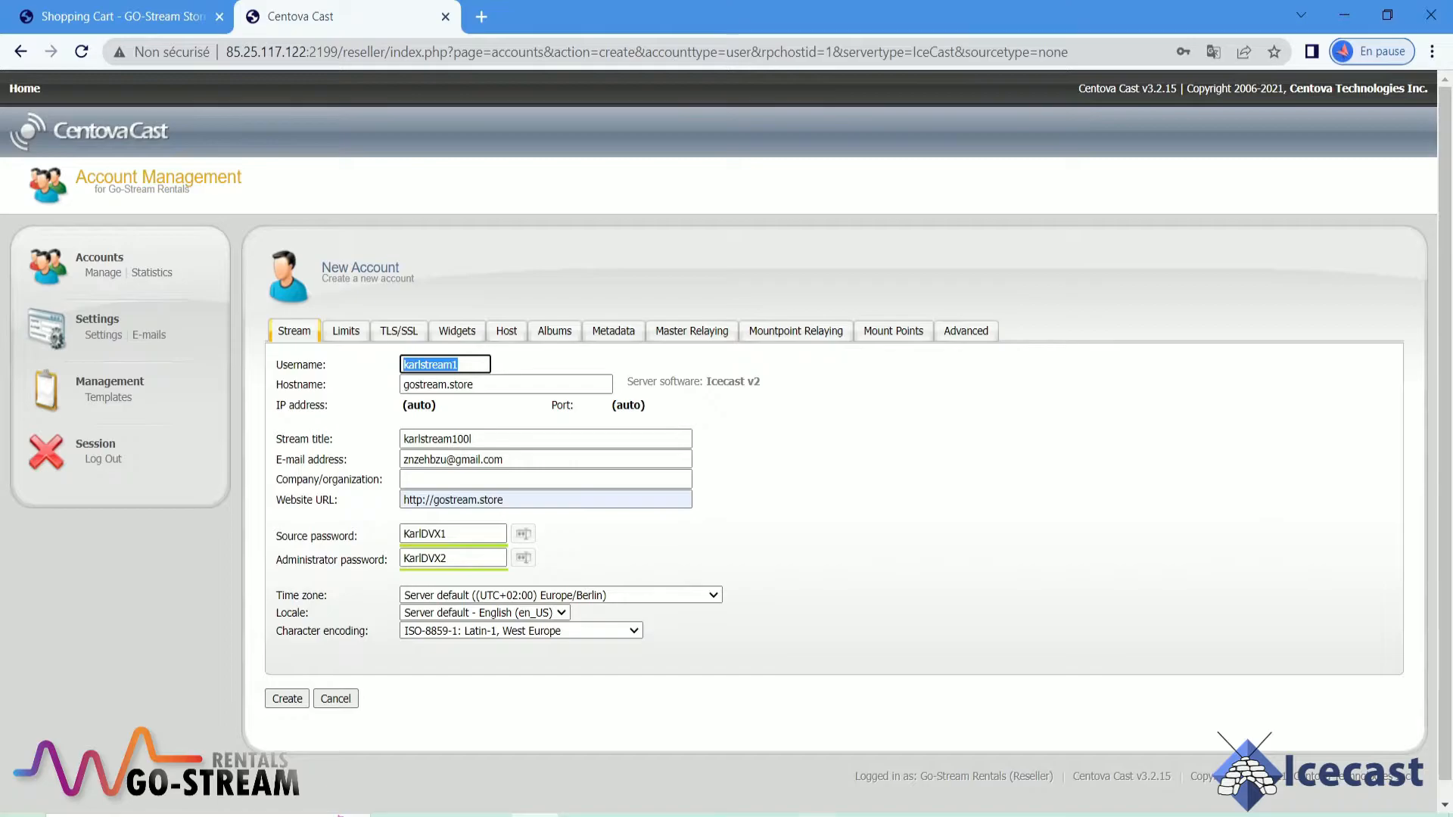
key(alt+Tab)
click(798, 481)
key(ctrl+v)
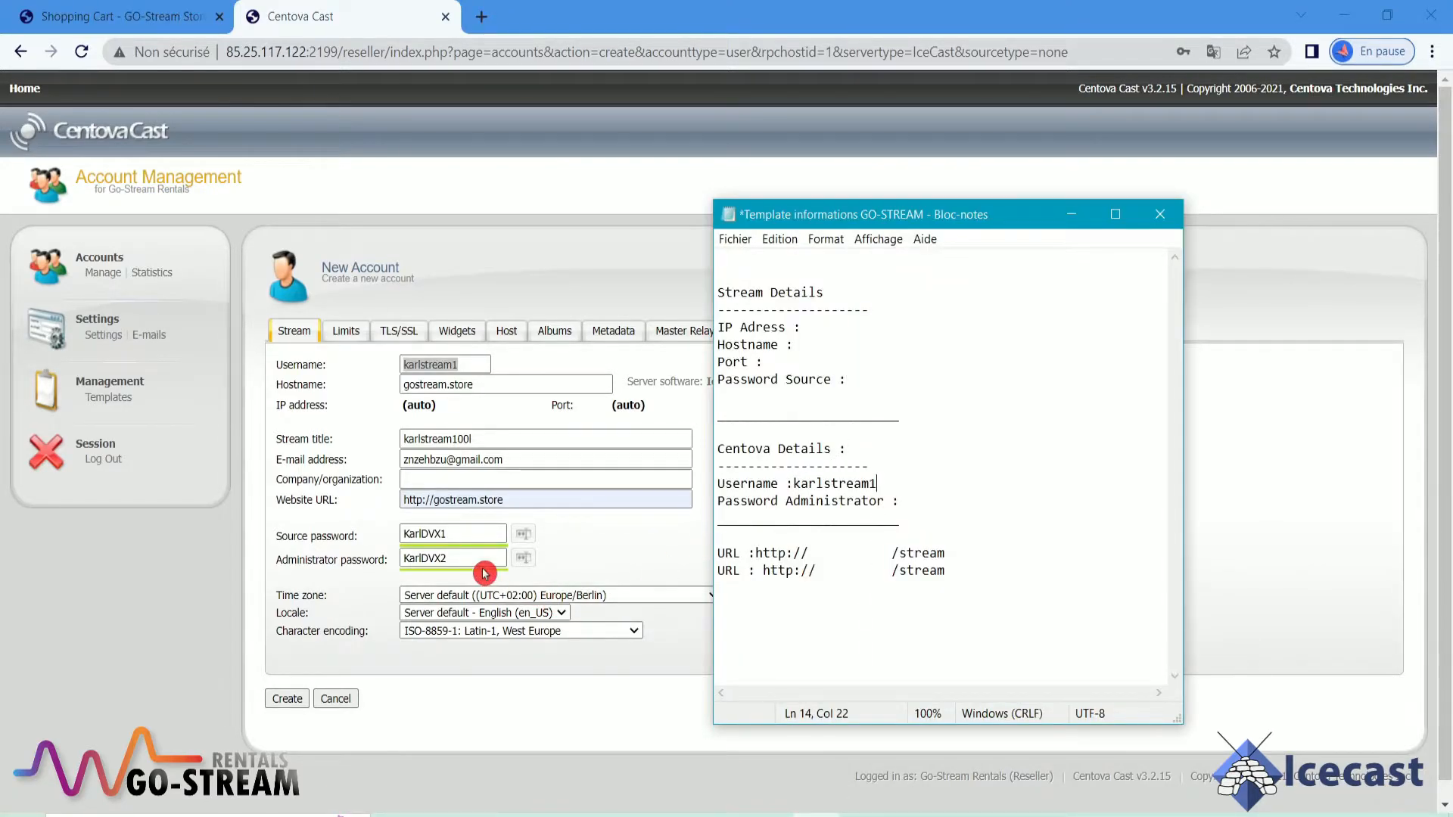
Step: Copy the administrator and source passwords into their matching lines in the notes
double_click(452, 558)
key(ctrl+c)
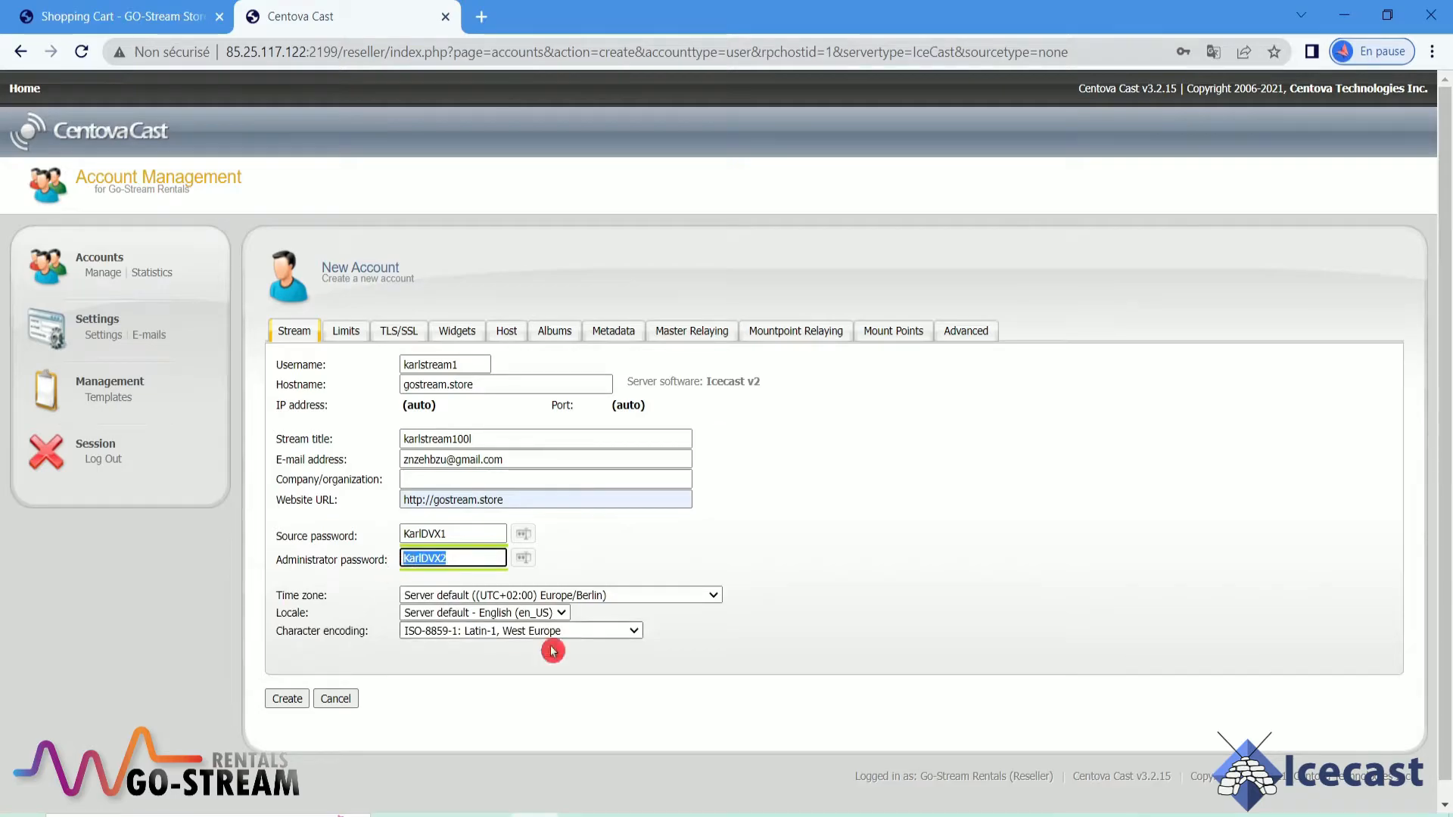
key(alt+Tab)
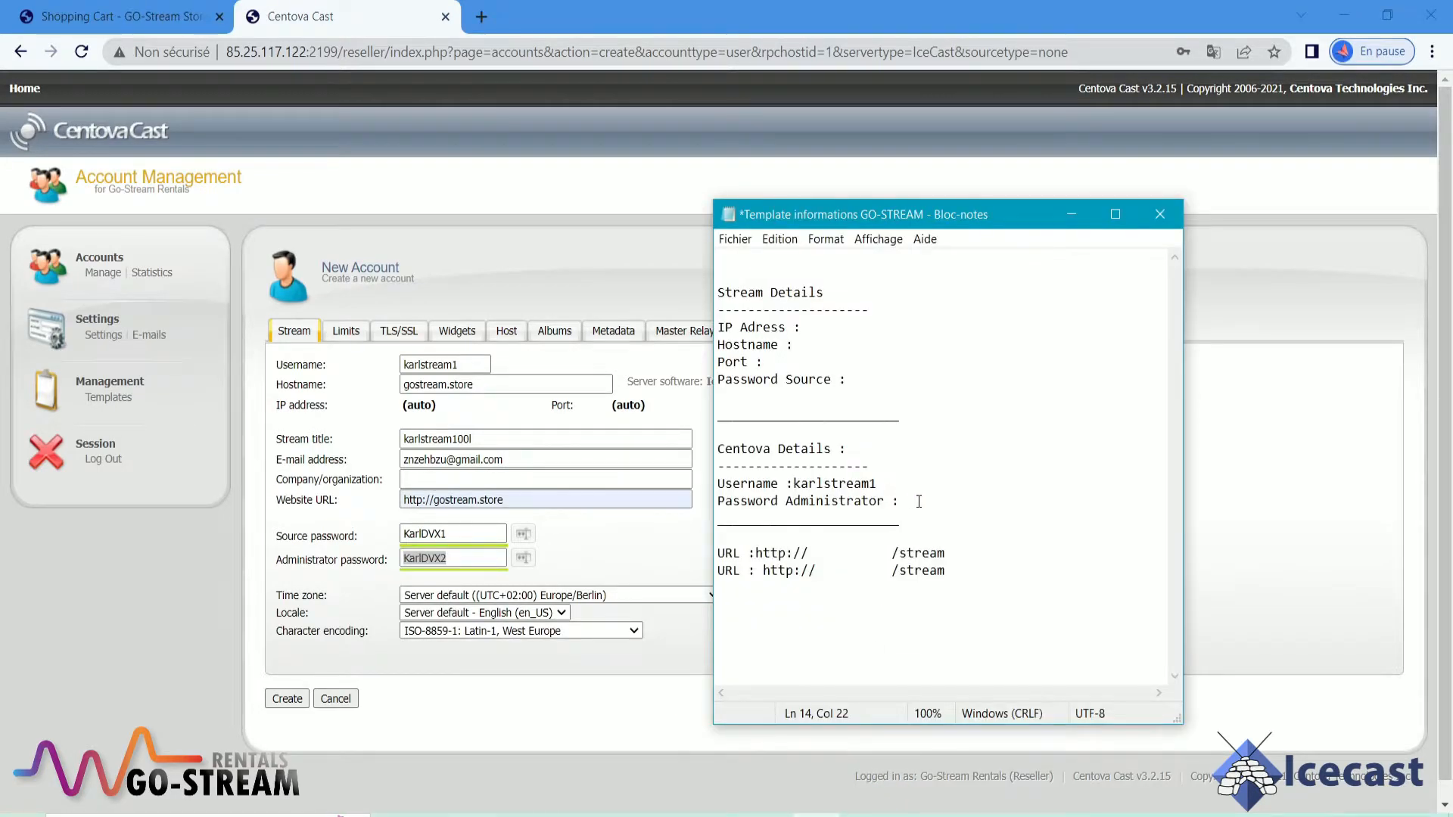
key(ctrl+v)
double_click(464, 535)
key(ctrl+c)
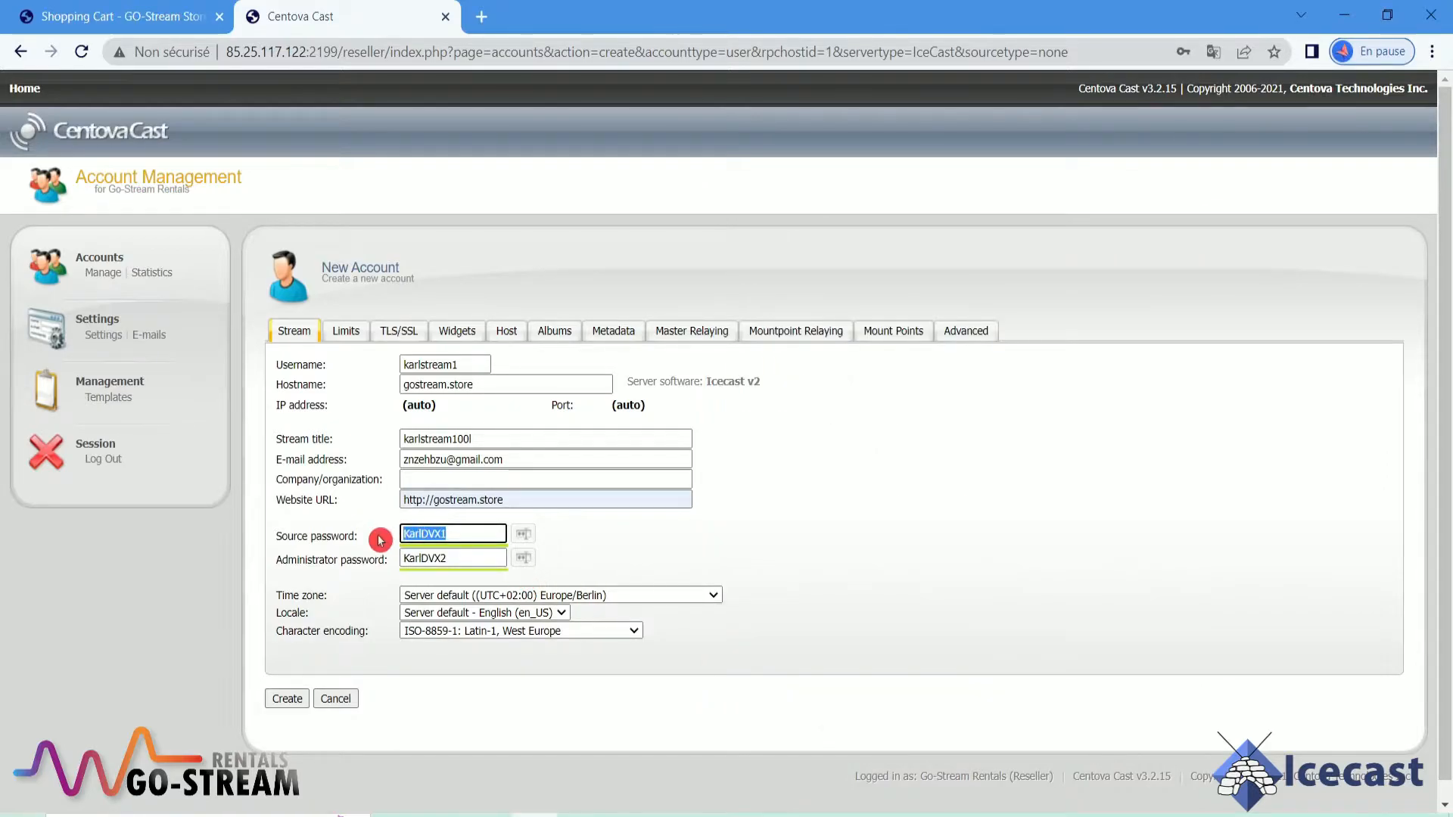
key(alt+Tab)
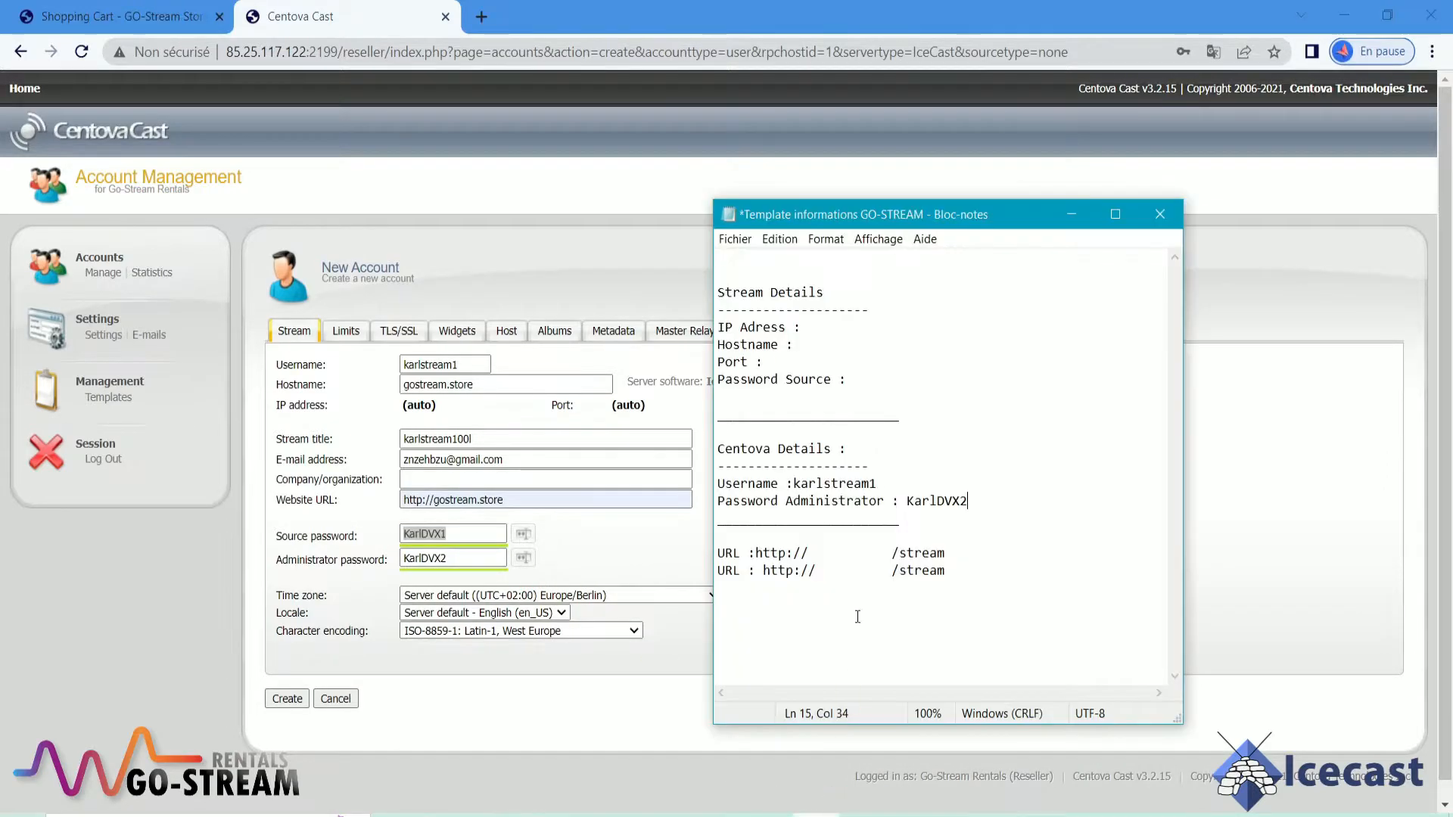
click(873, 382)
key(ctrl+v)
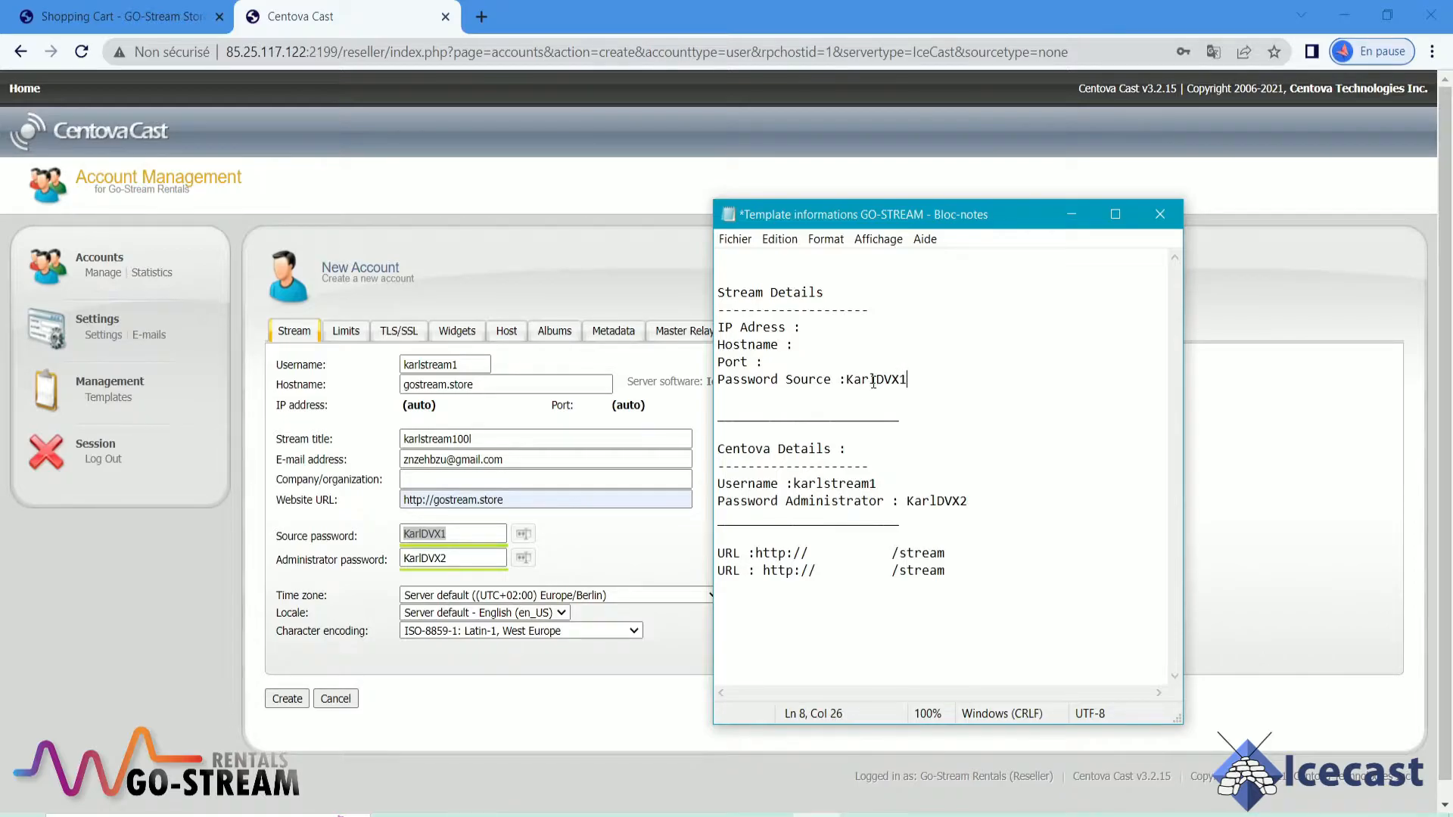
click(660, 376)
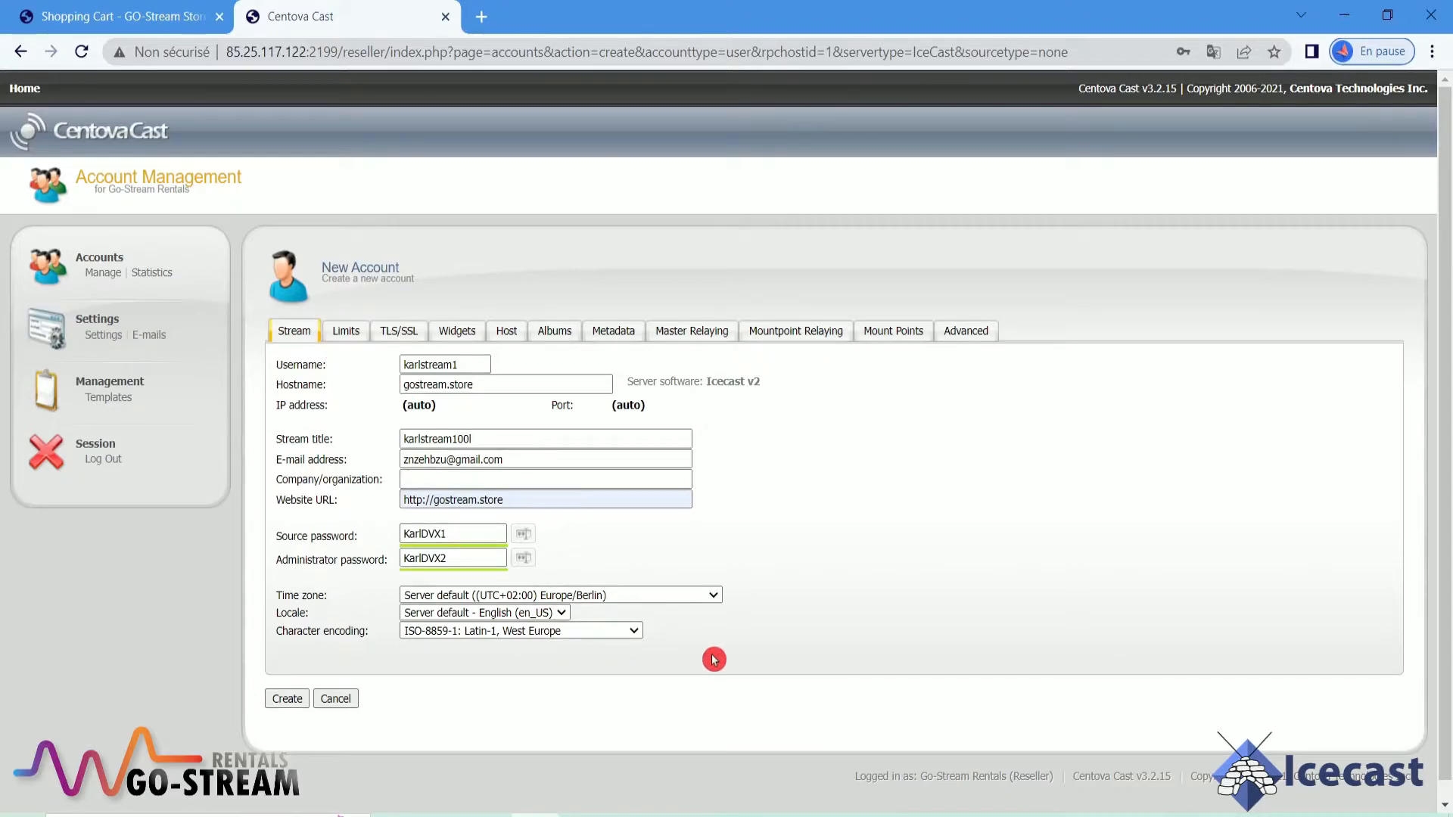
Step: Set Maximum listeners to 100 and unlimited monthly transfer, keeping the 128 Kbps bit rate
click(356, 339)
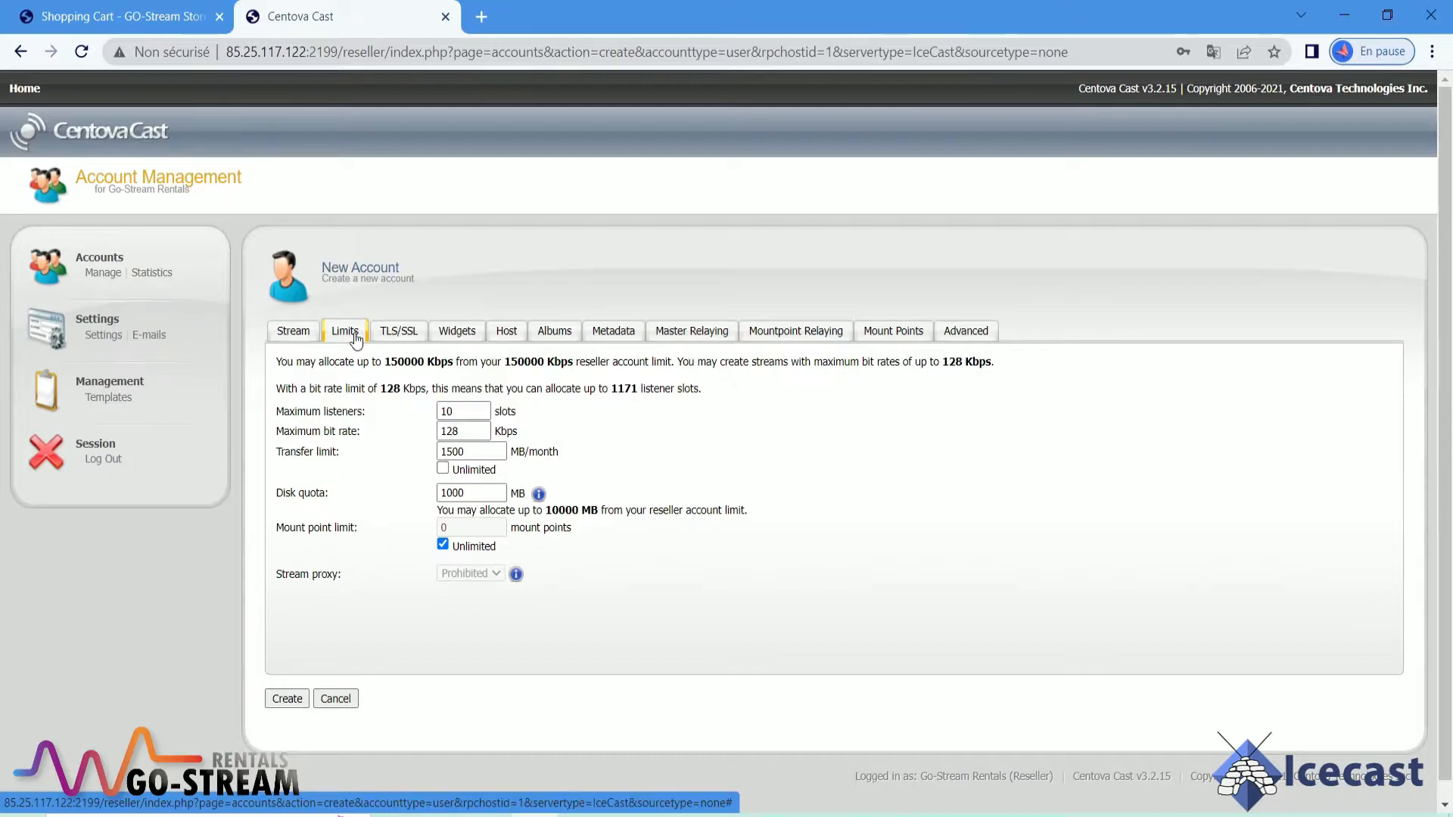
drag(482, 412, 422, 417)
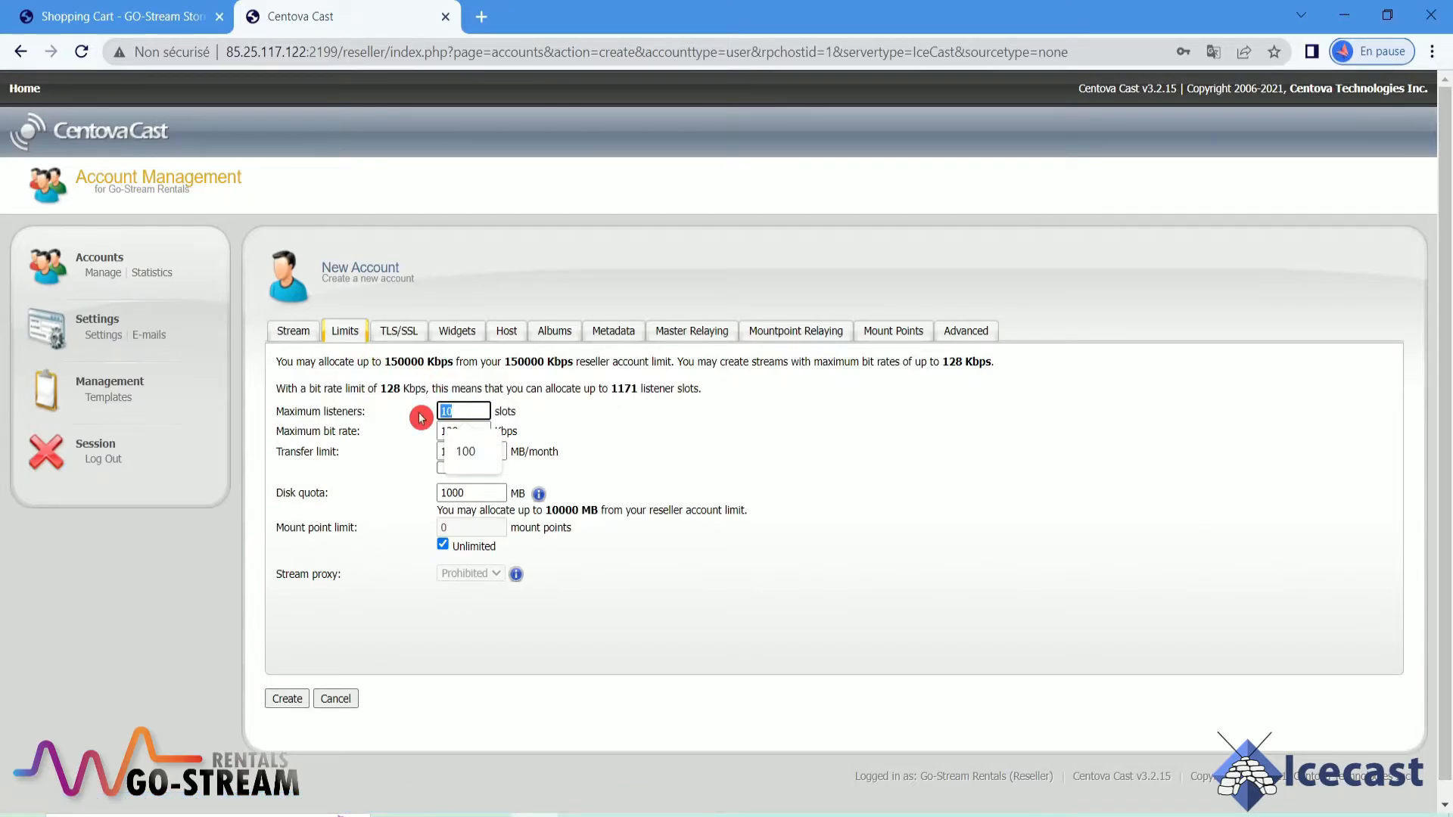
text(100)
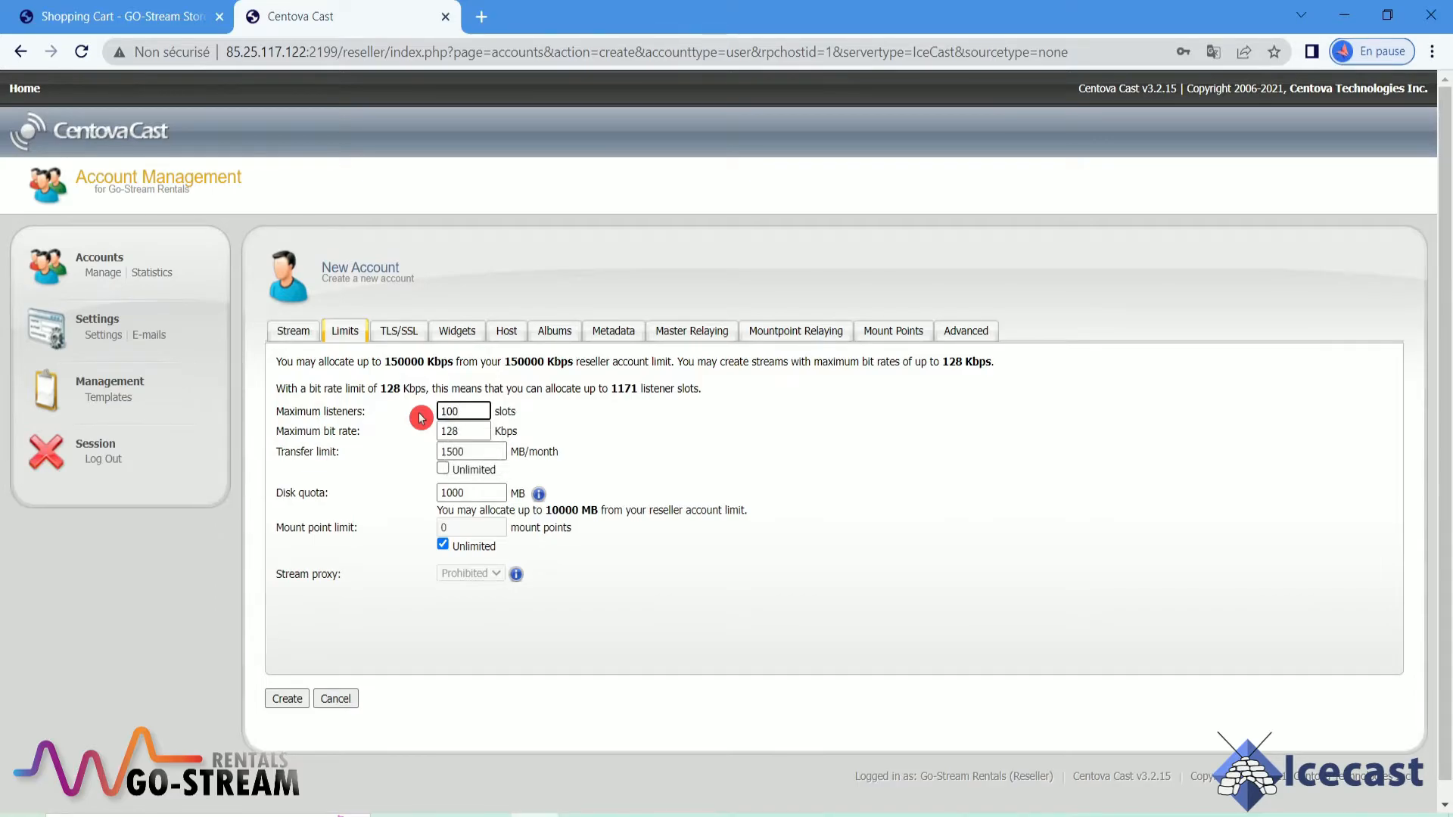
click(443, 470)
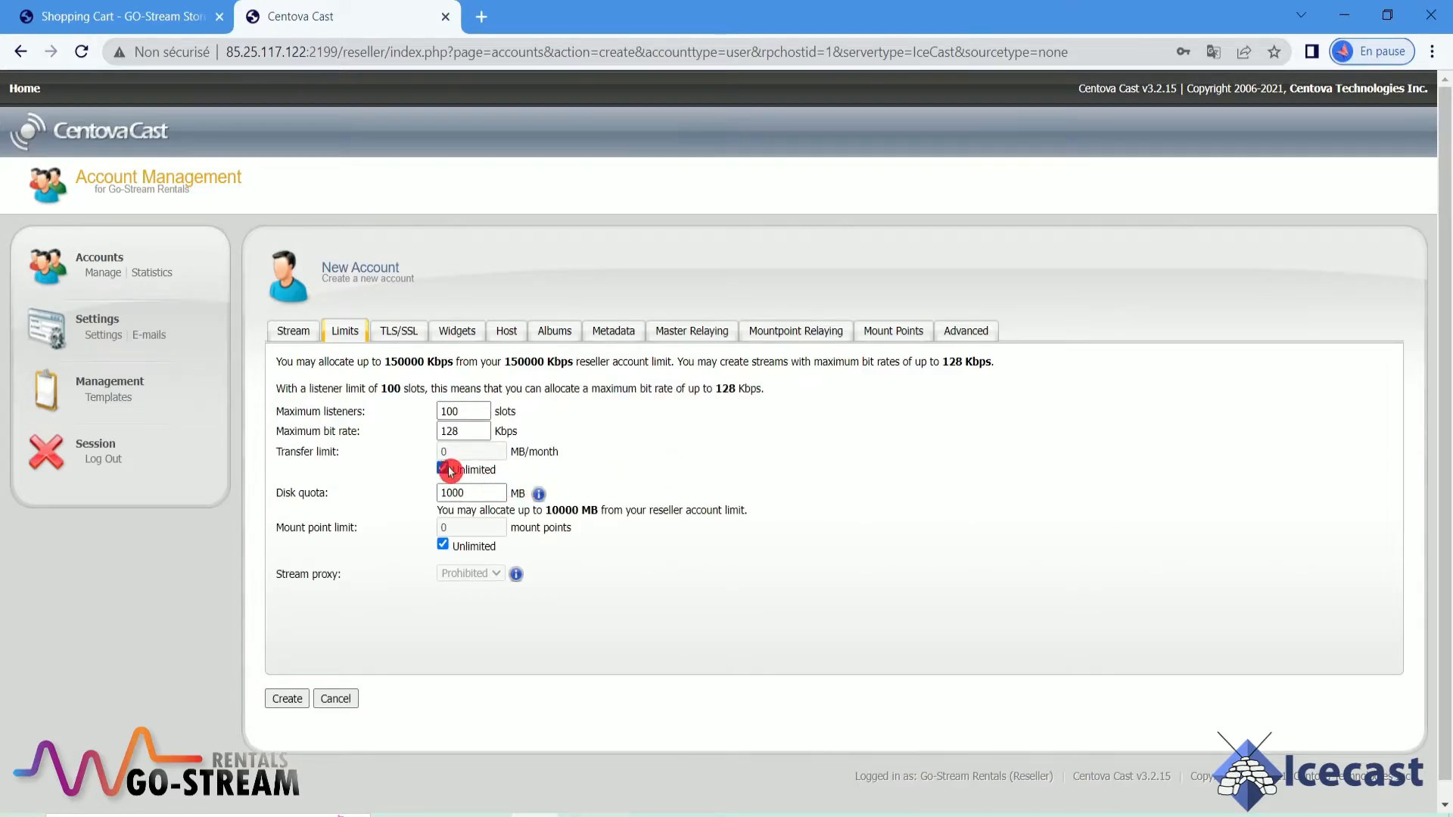
click(480, 433)
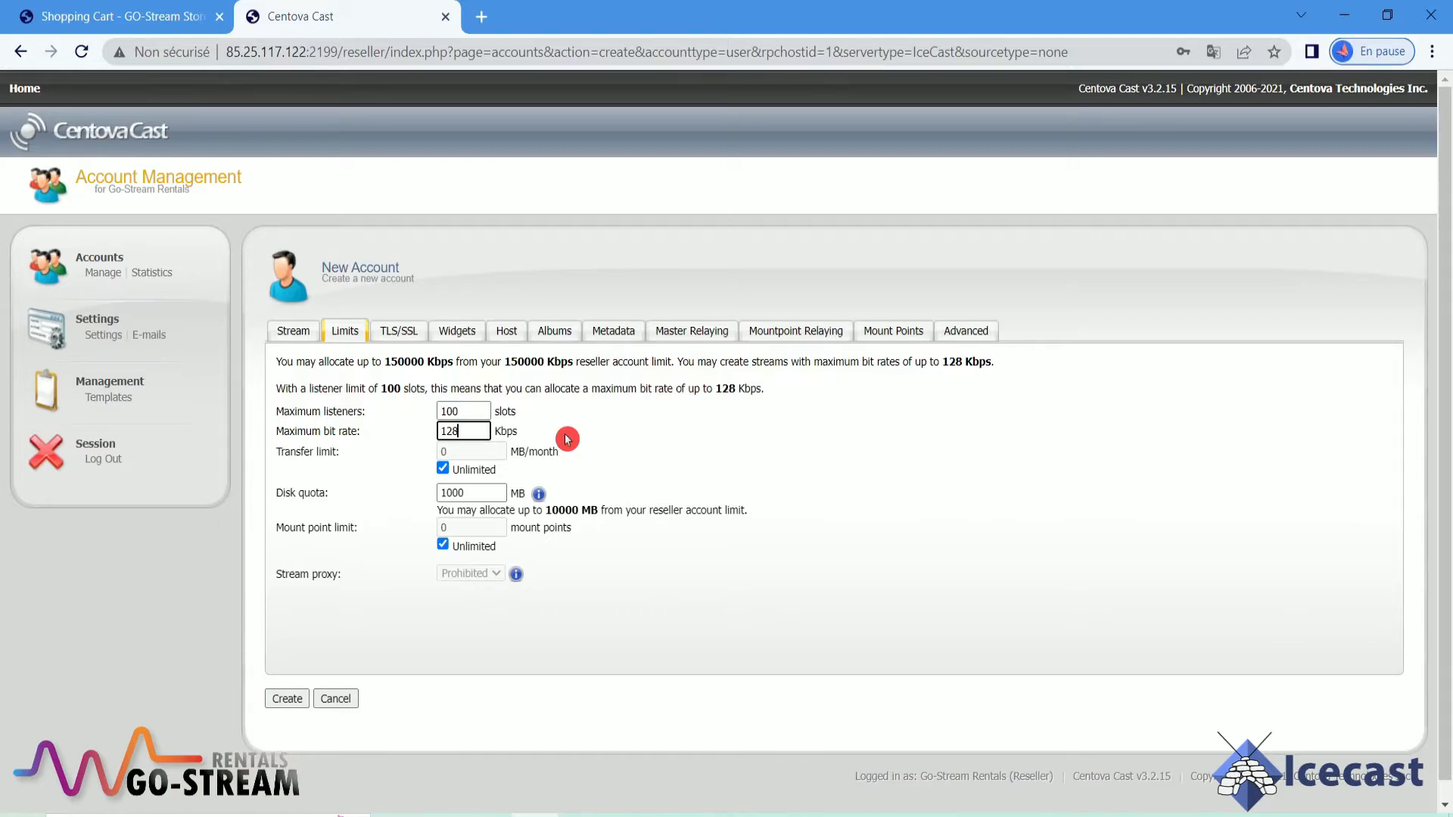
click(627, 640)
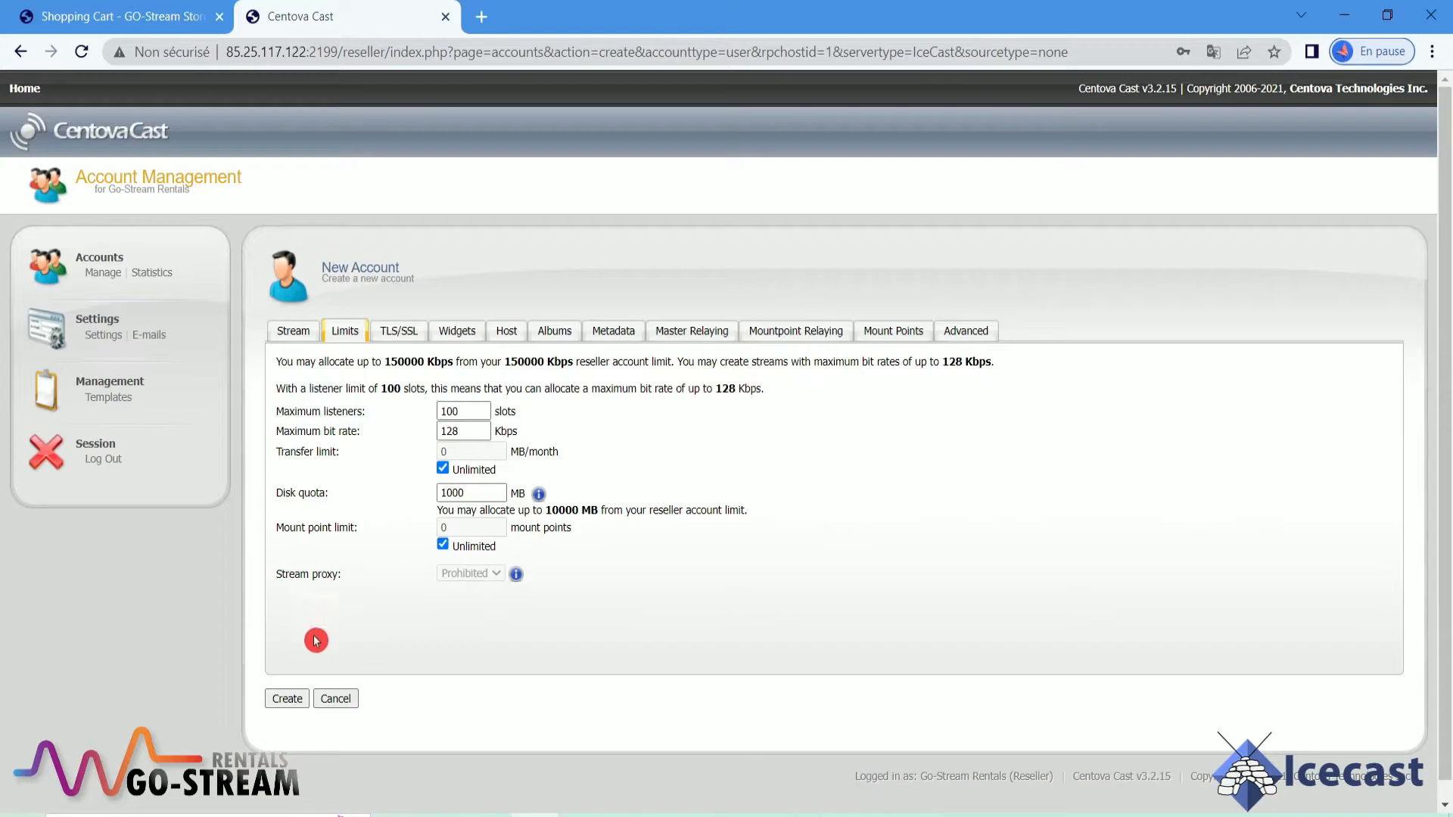
Step: Create the Icecast account from the Stream tab, giving it port 8018
click(295, 333)
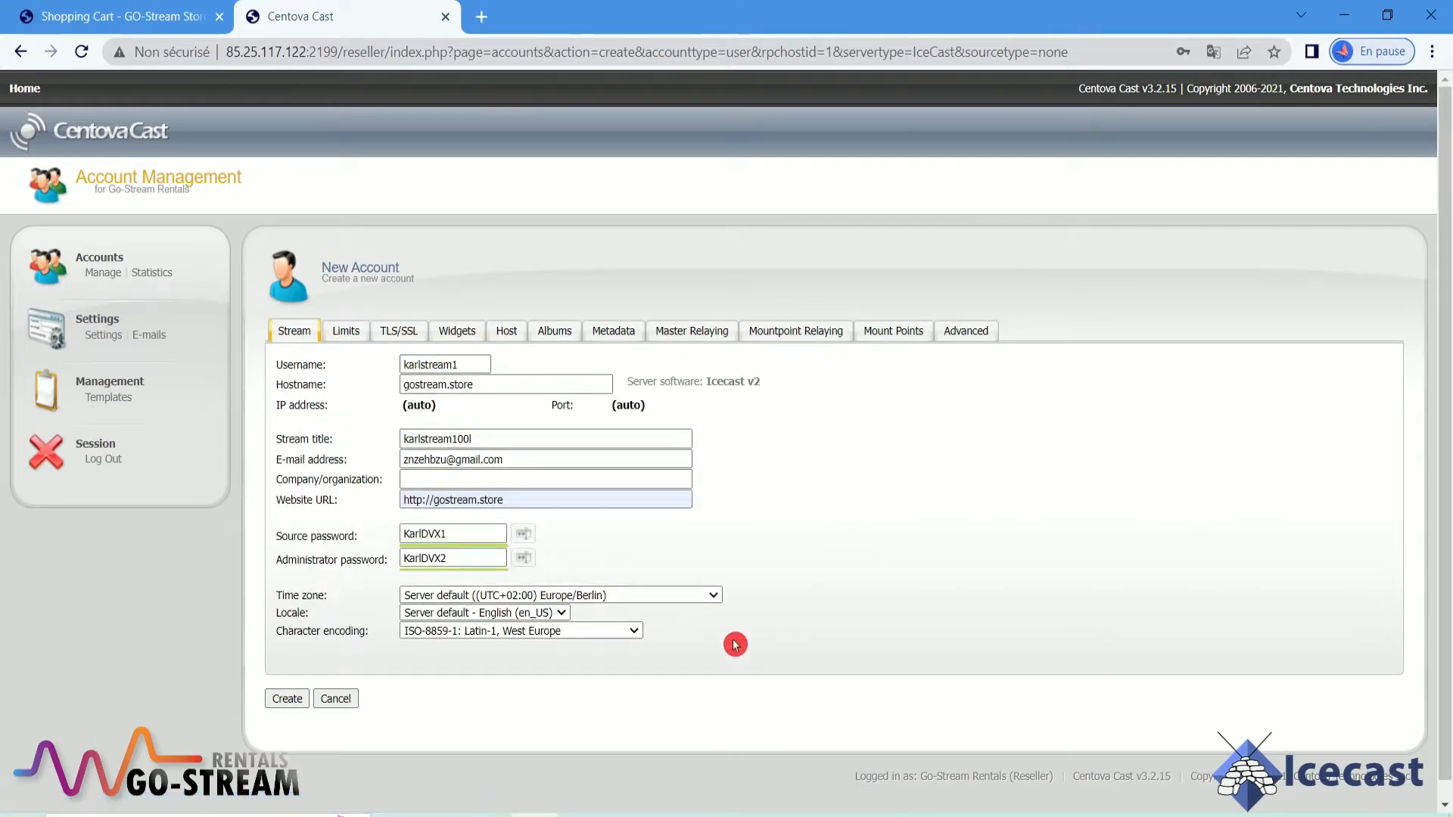
click(295, 698)
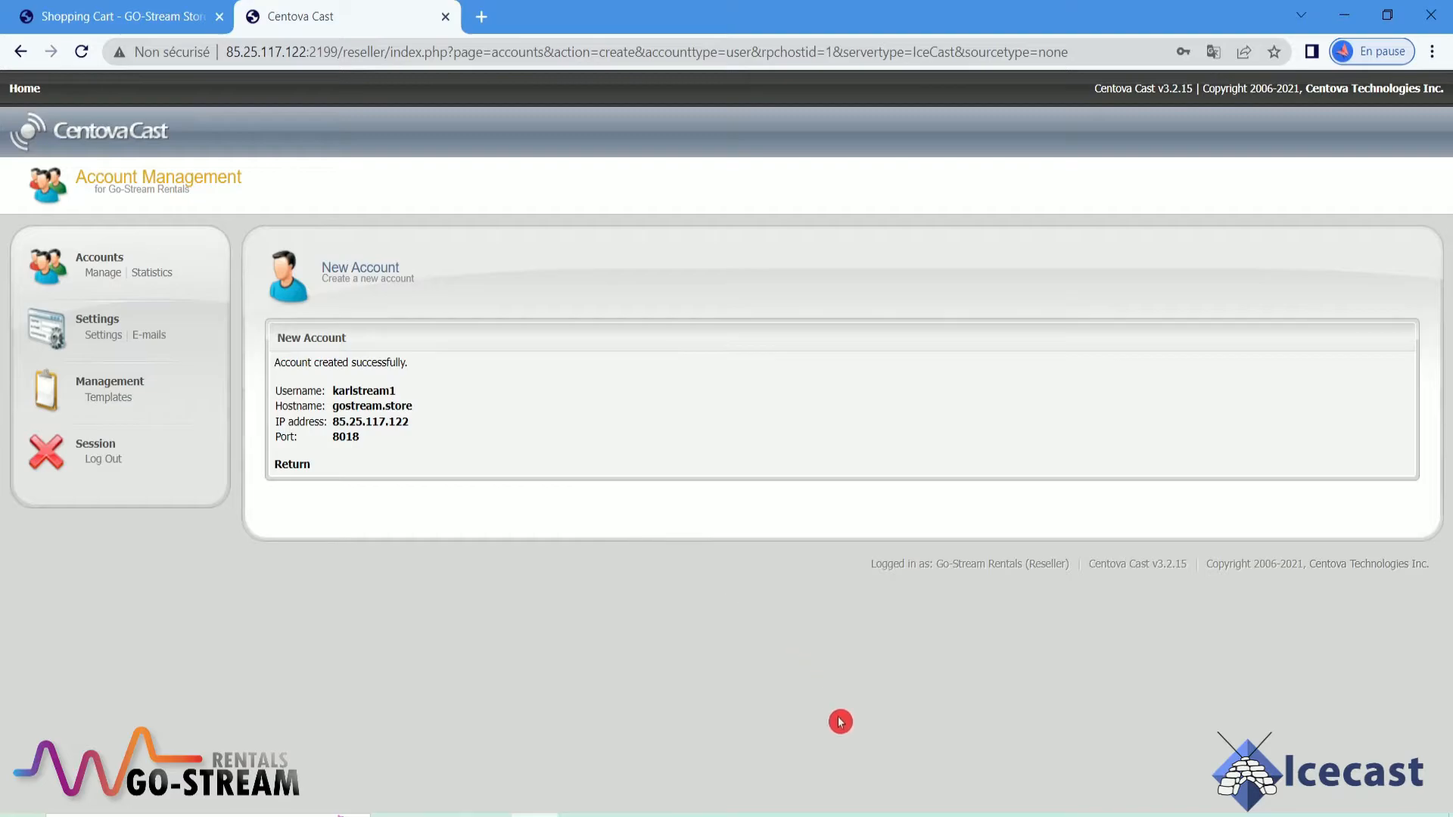
click(817, 814)
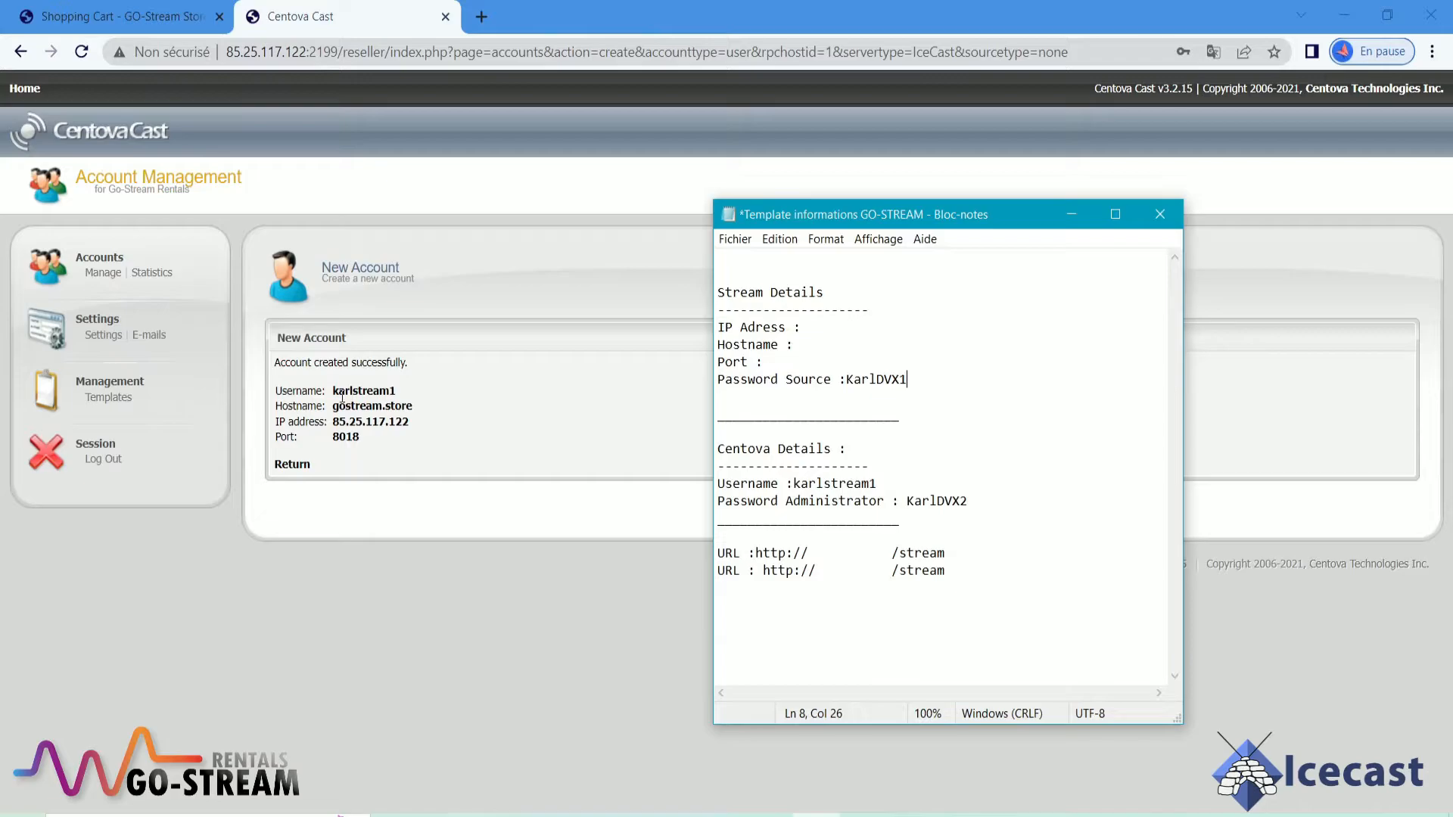
drag(335, 406, 432, 413)
click(433, 403)
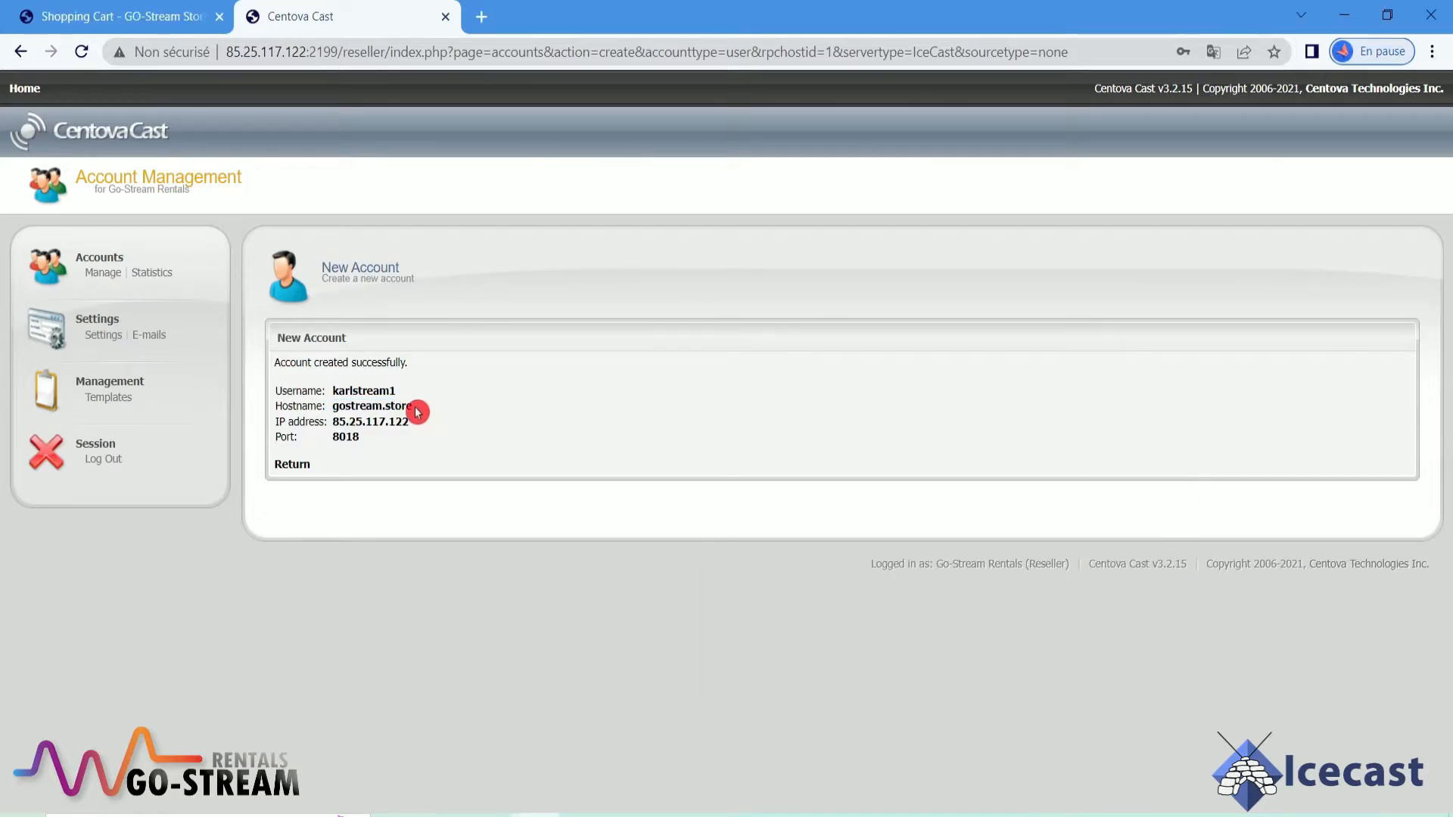
Step: Paste hostname gostream.store after Hostname in the notes, then select IP 85.25.117.122
drag(414, 412, 334, 416)
key(ctrl+c)
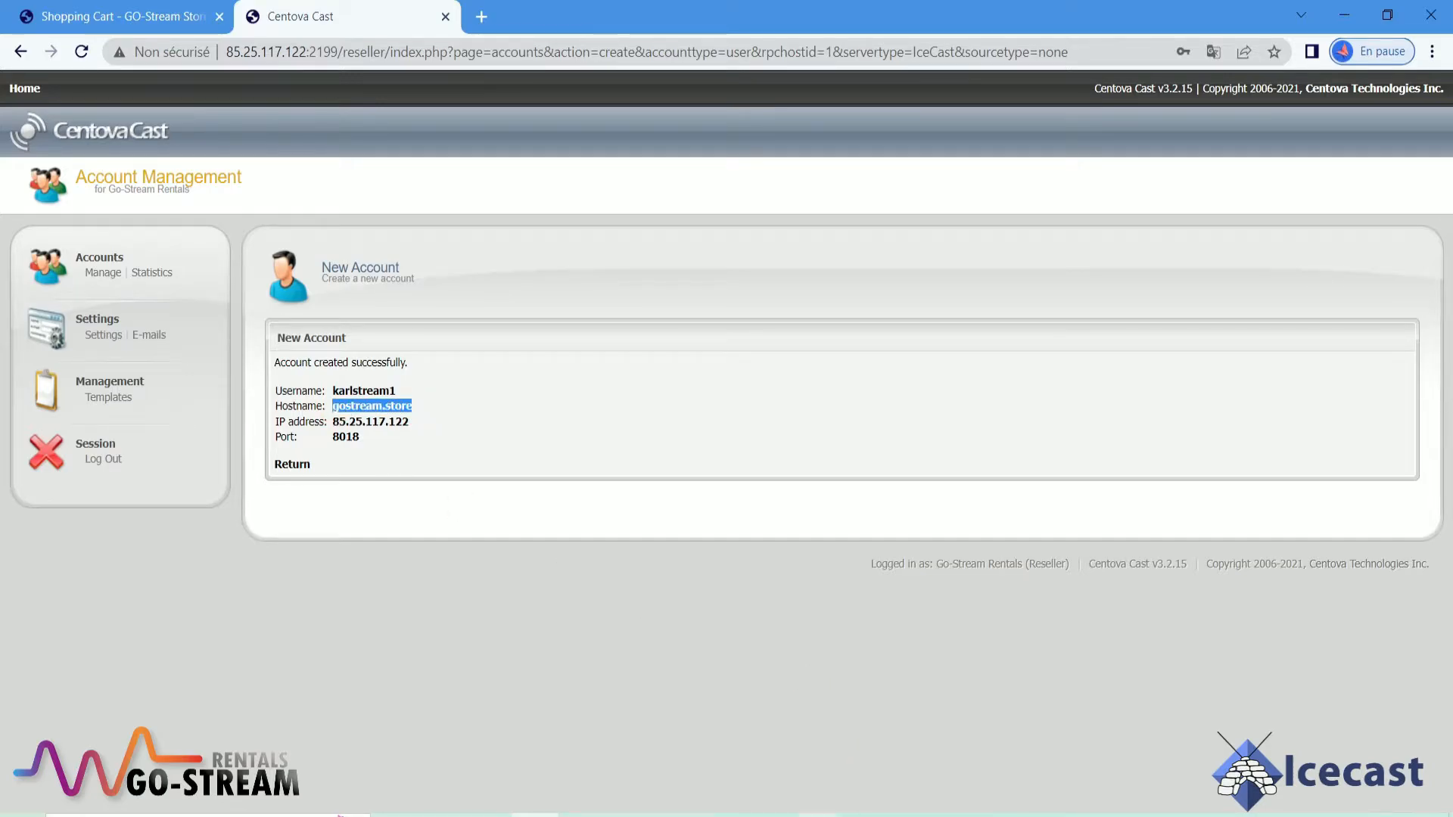
click(831, 812)
click(809, 343)
key(ctrl+v)
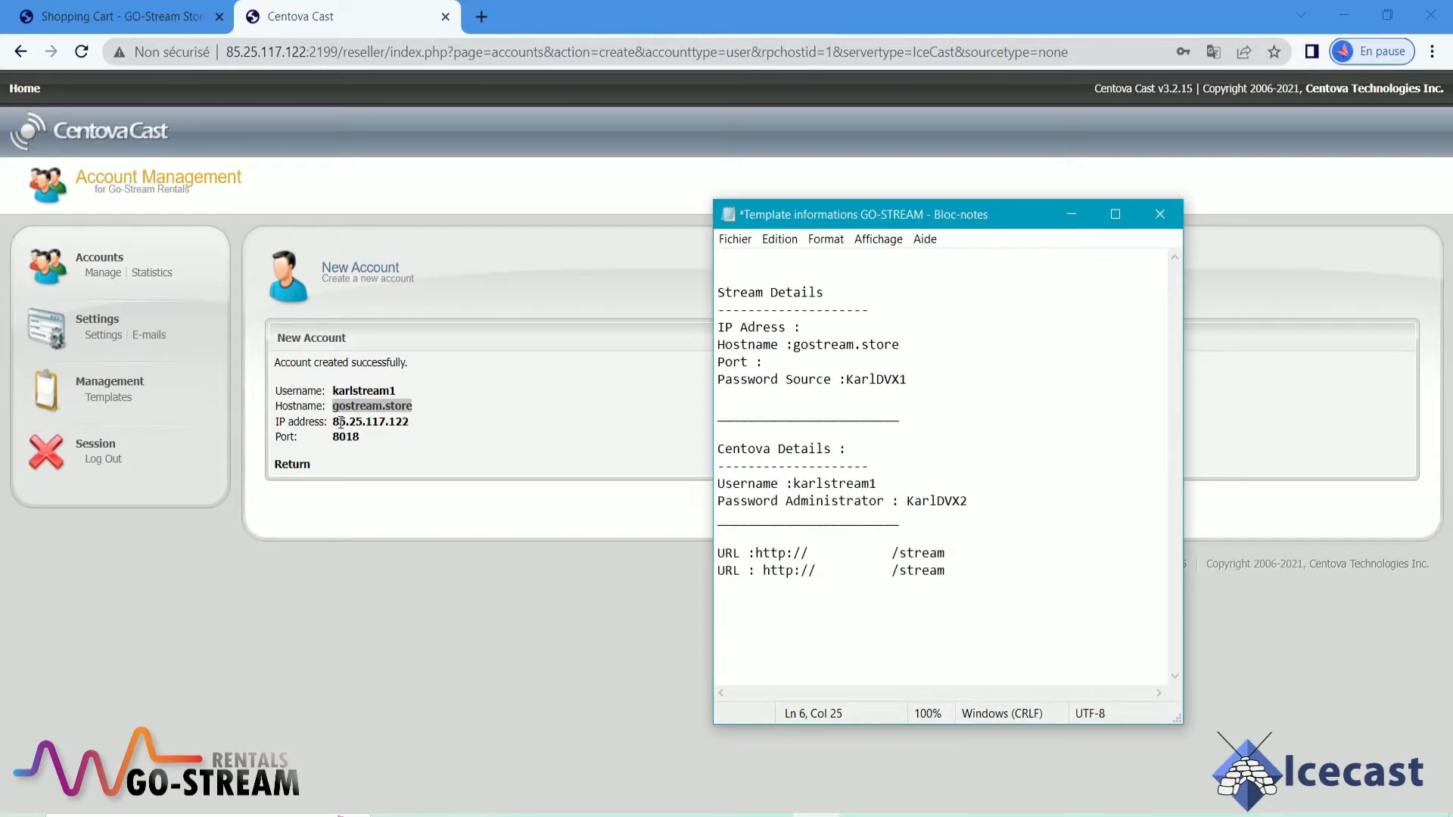
drag(334, 418, 409, 420)
key(ctrl+c)
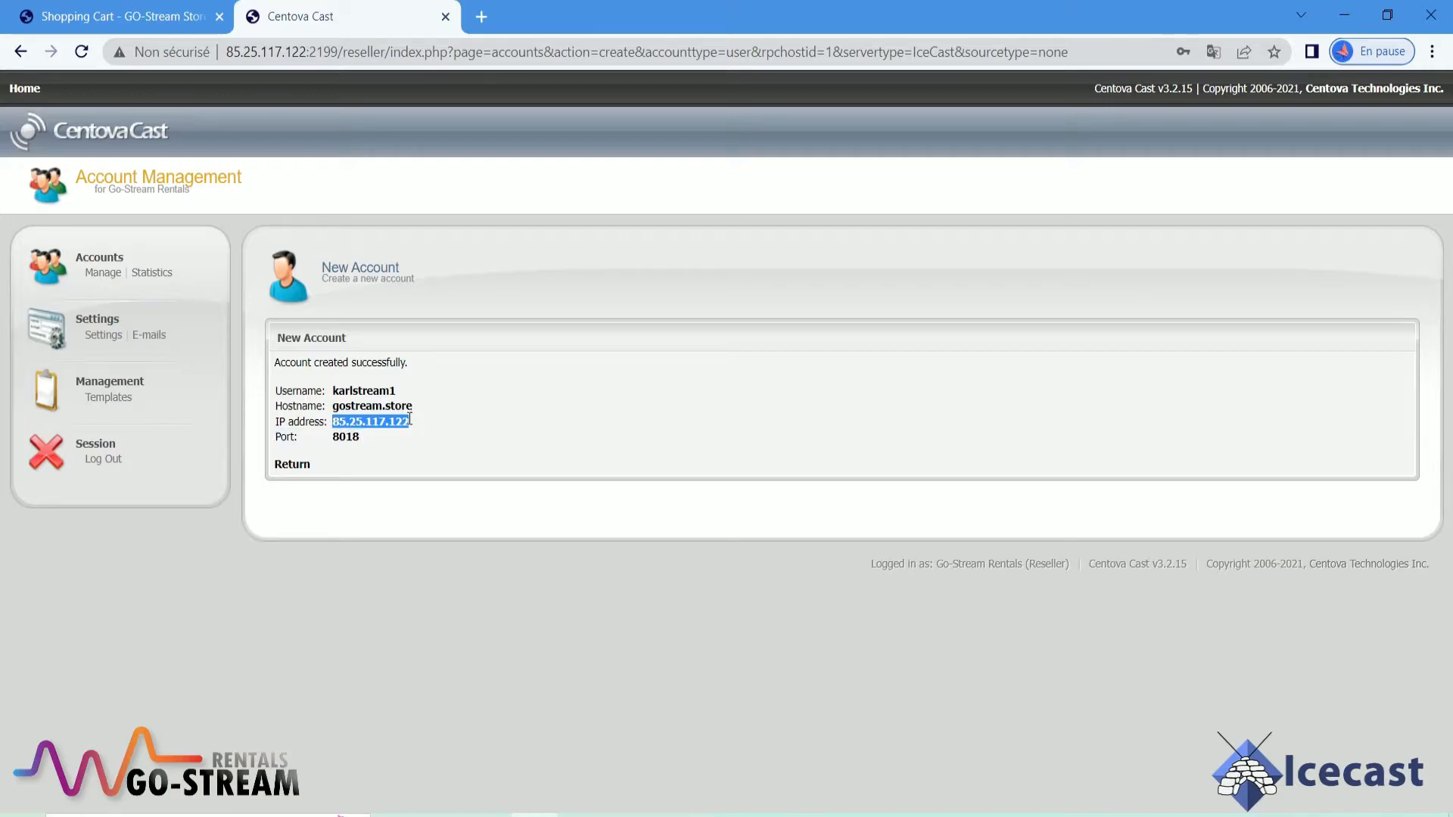
click(816, 816)
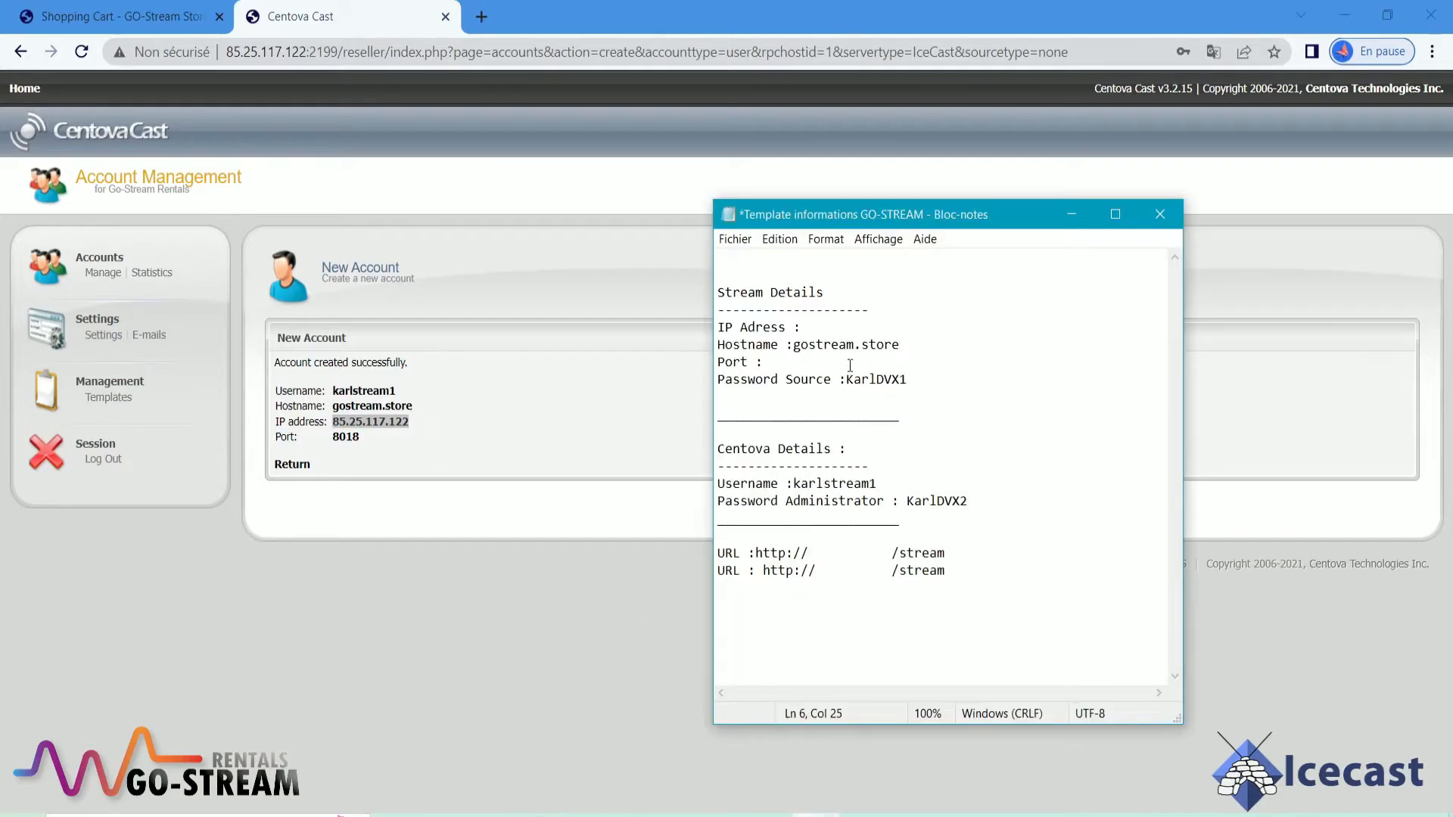
Step: Record IP 85.25.117.122 and port 8018 in the Notepad notes
click(829, 330)
key(ctrl+v)
drag(799, 345, 816, 344)
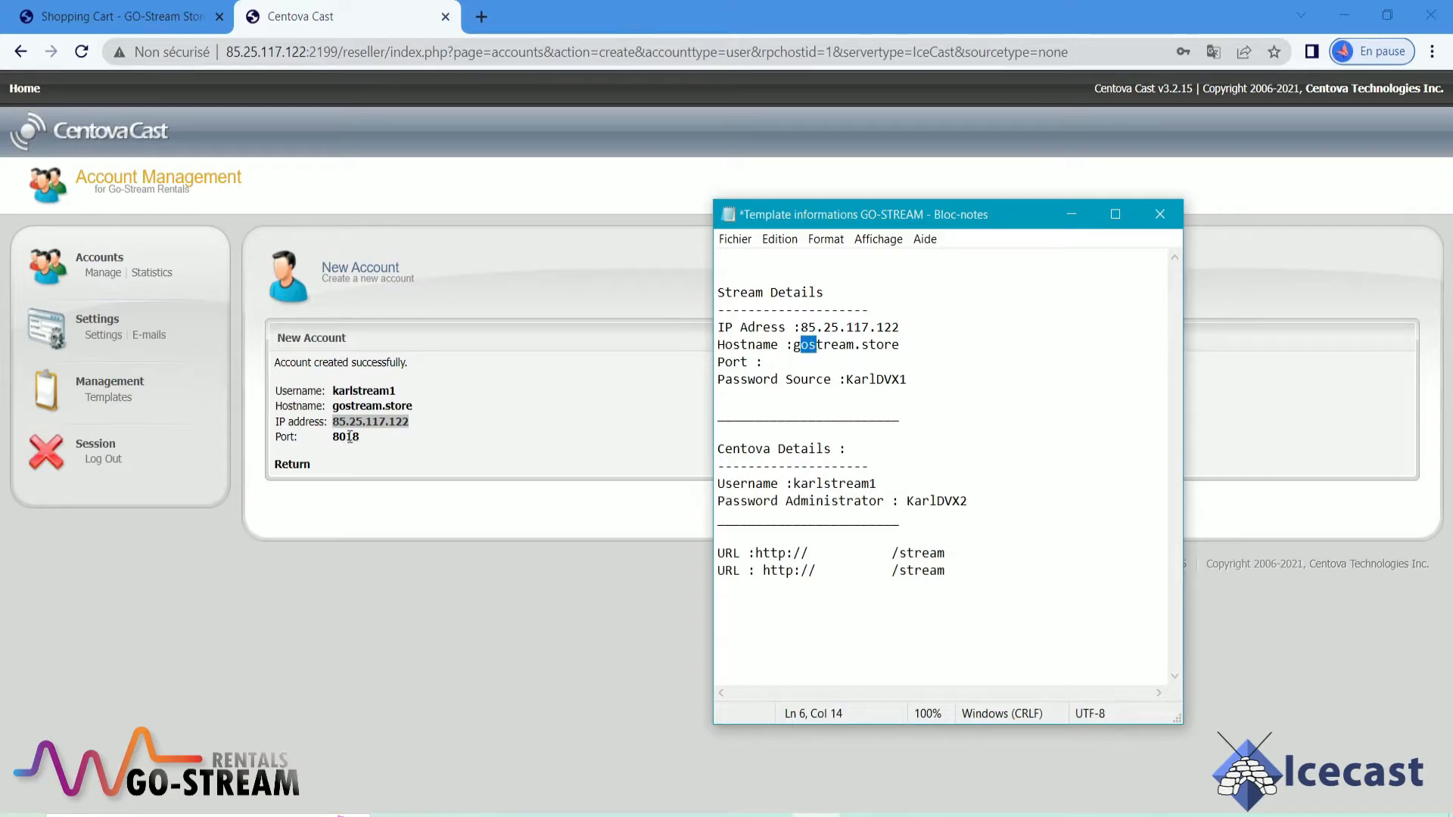
drag(332, 439, 361, 437)
key(ctrl+c)
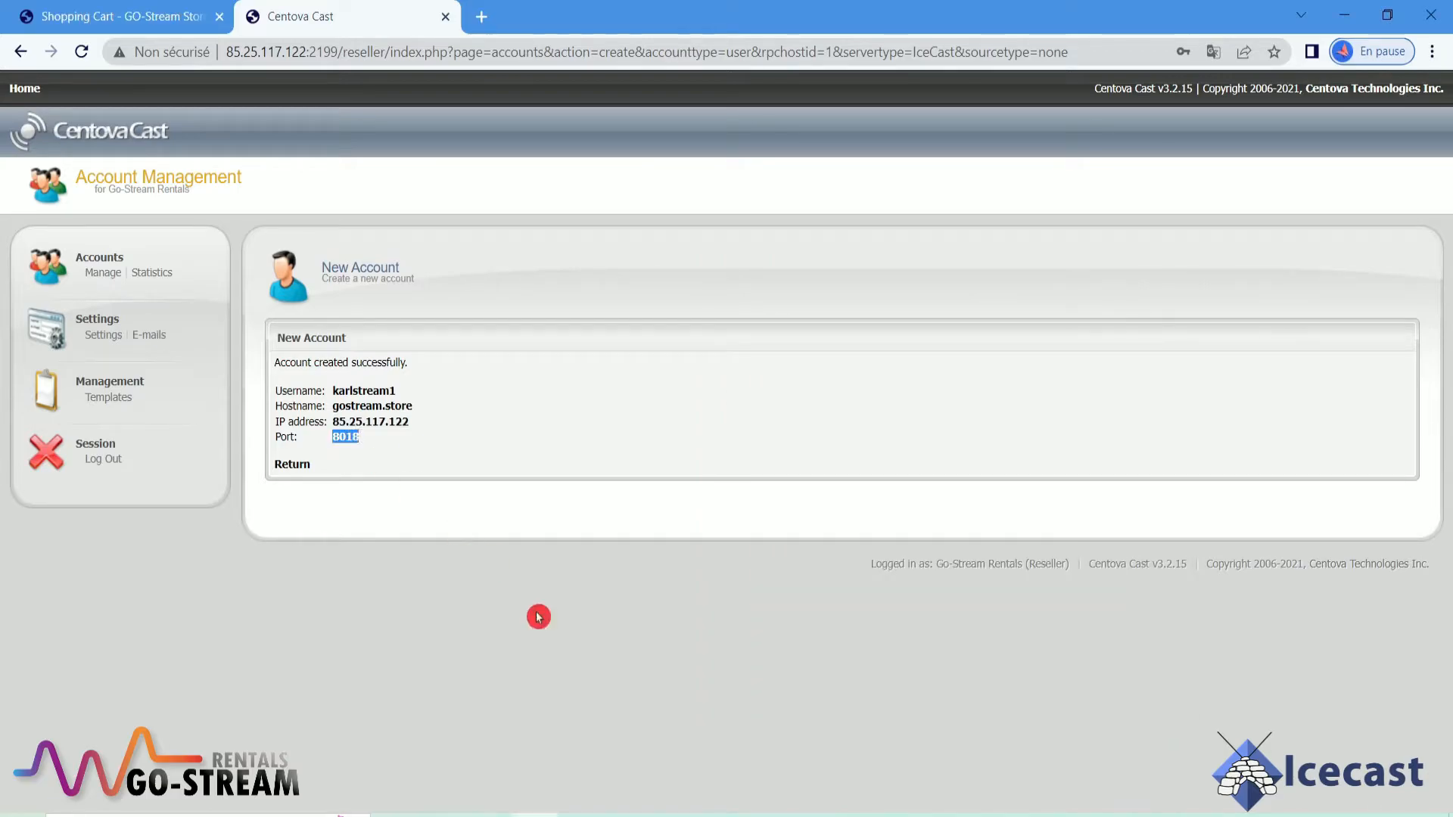
click(816, 816)
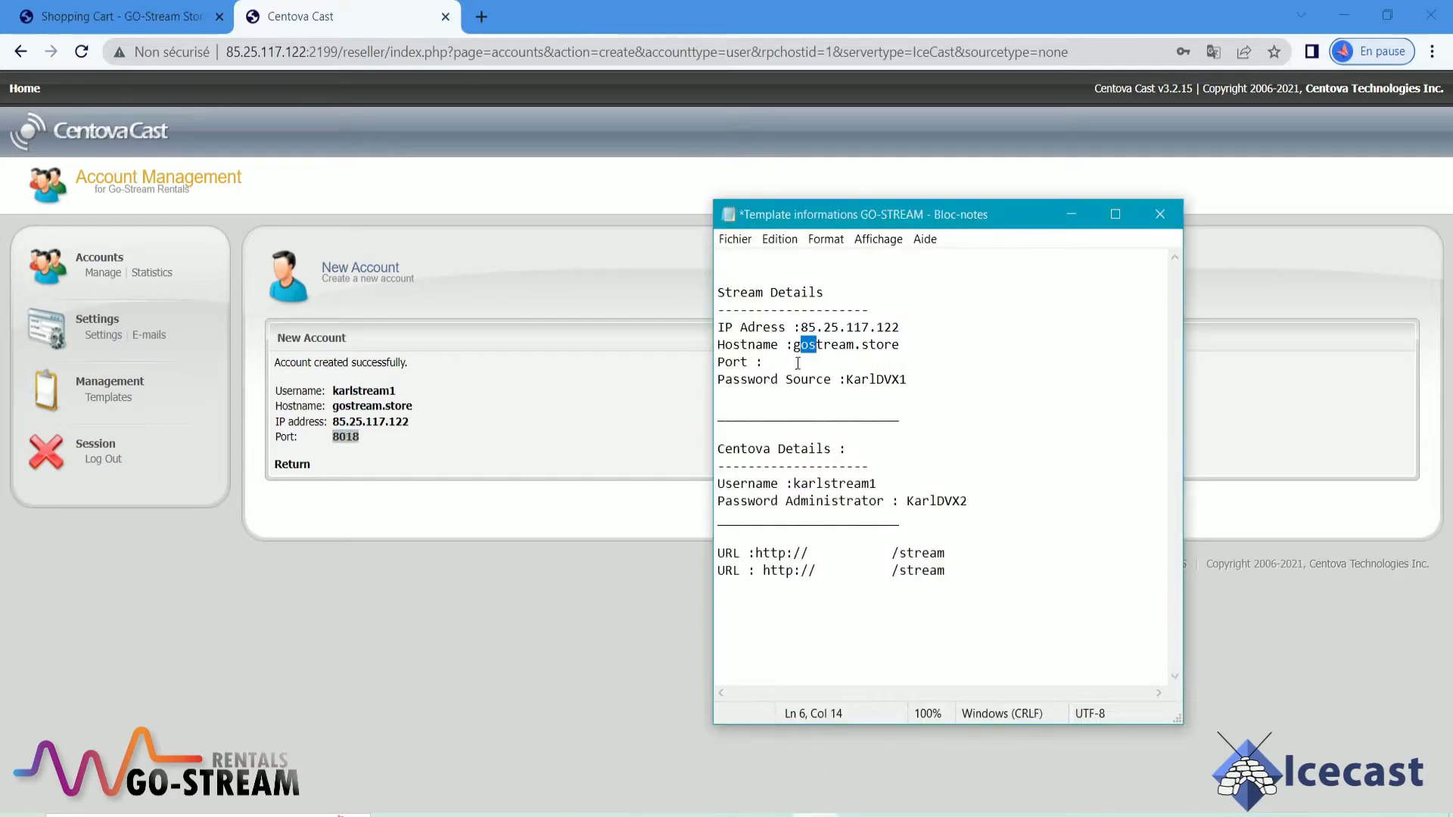
click(772, 362)
key(ctrl+v)
drag(802, 326, 903, 324)
key(ctrl+c)
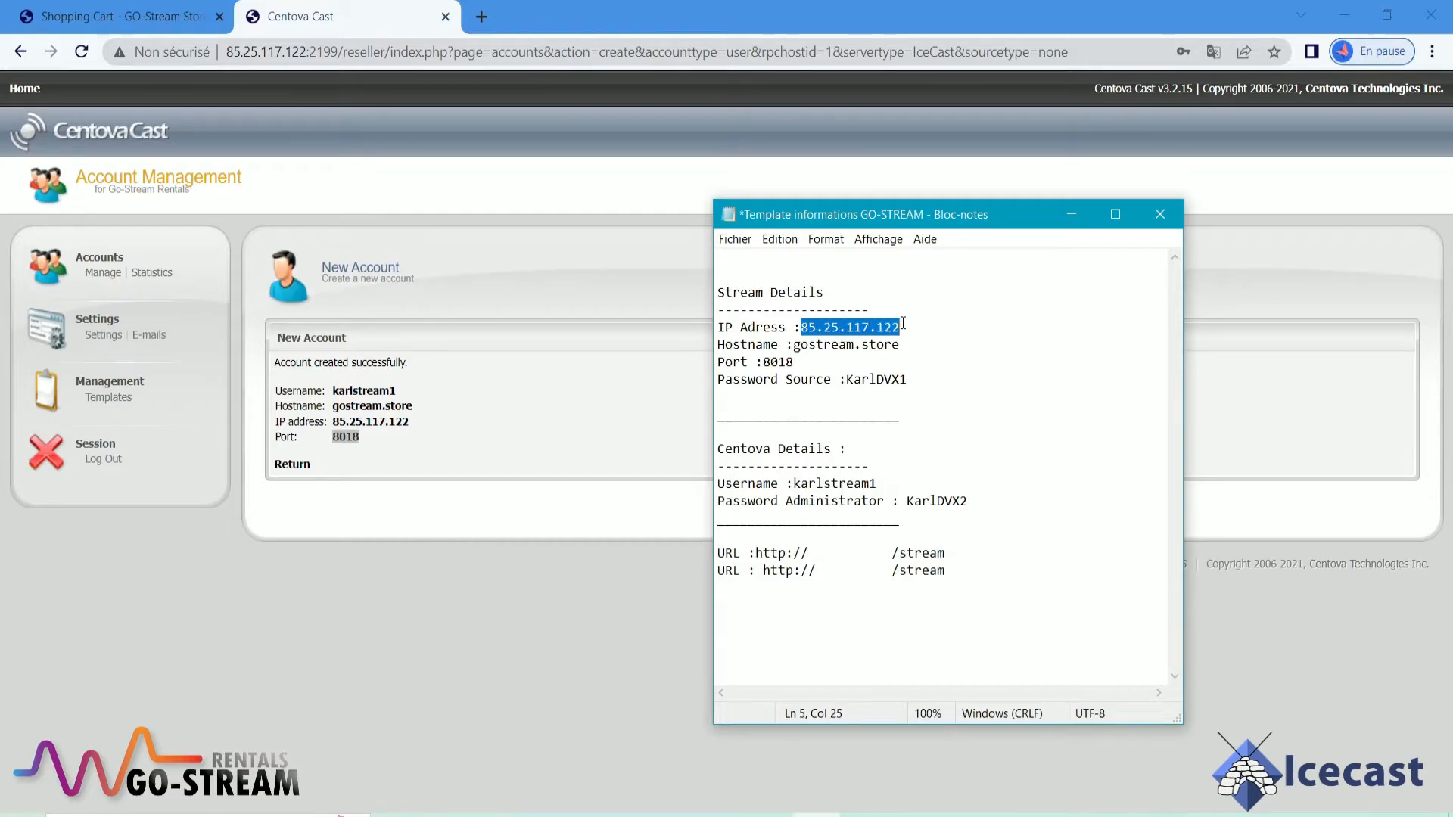
click(819, 551)
key(ctrl+v)
text(:)
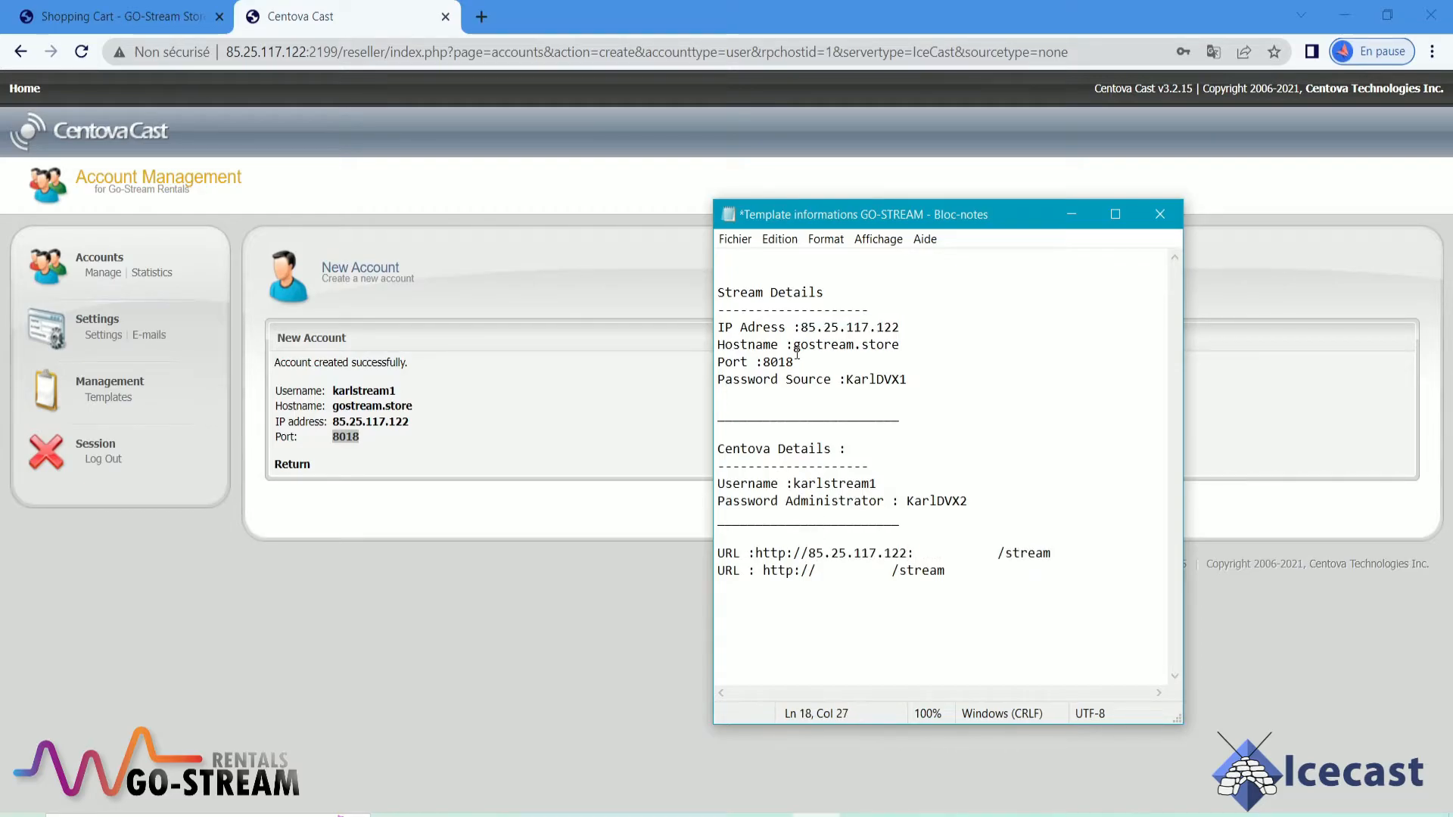
text(8018)
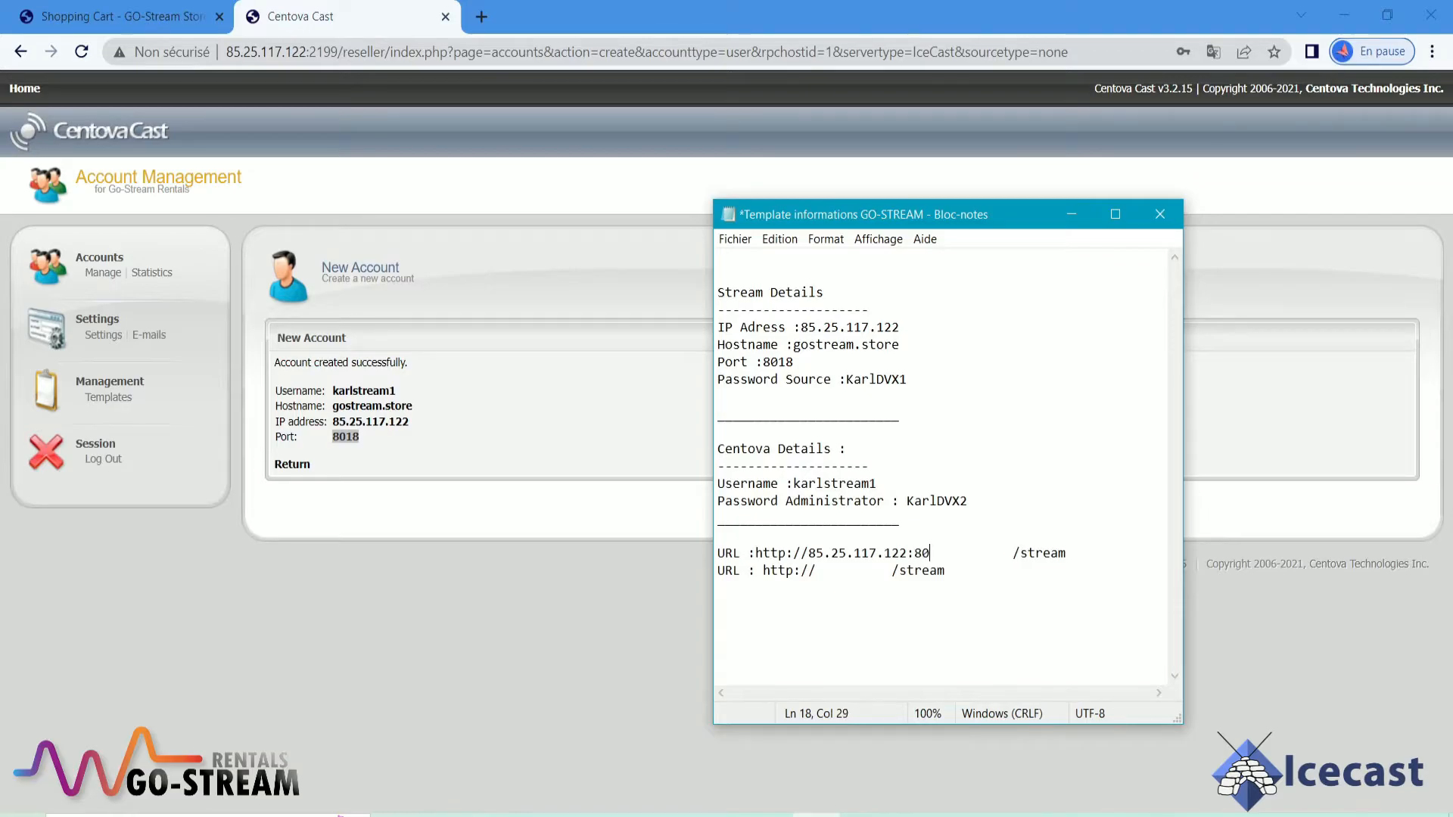
key(Right)
key(Right)
key(Right)
key(Right)
key(BackSpace)
key(BackSpace)
key(BackSpace)
key(BackSpace)
key(BackSpace)
key(BackSpace)
key(BackSpace)
key(BackSpace)
key(BackSpace)
key(BackSpace)
key(BackSpace)
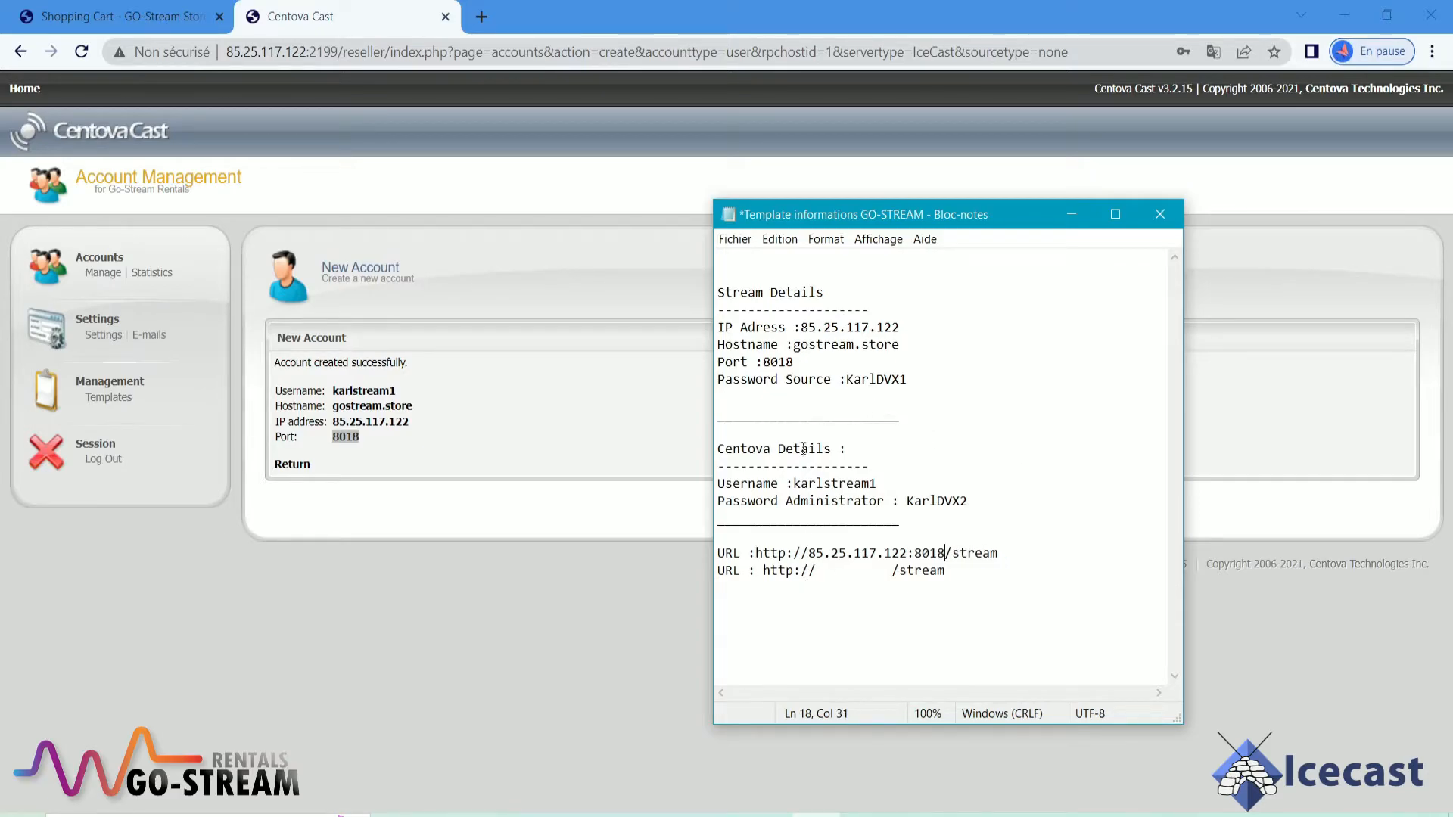
drag(793, 345, 905, 345)
key(ctrl+c)
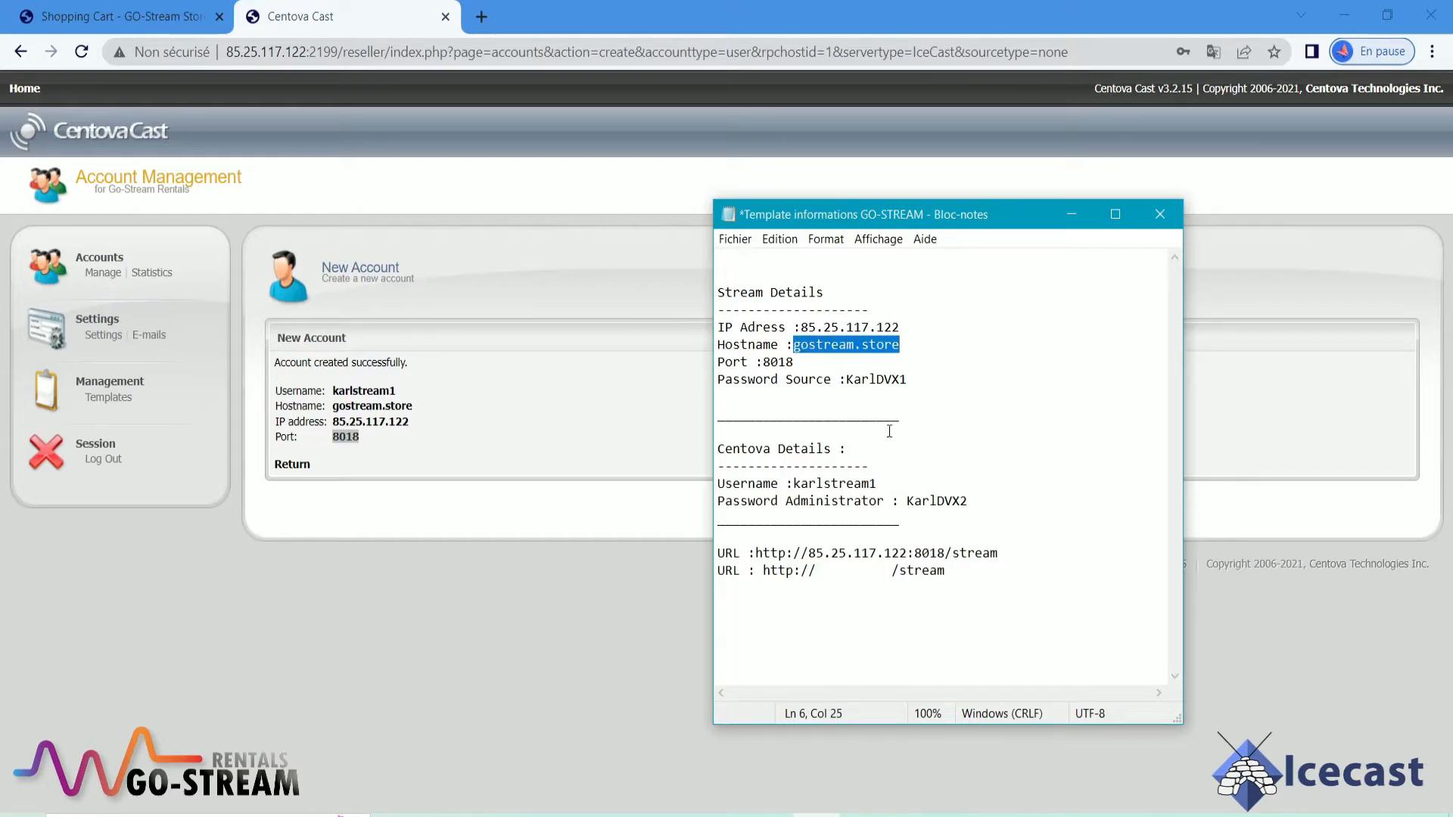
click(824, 570)
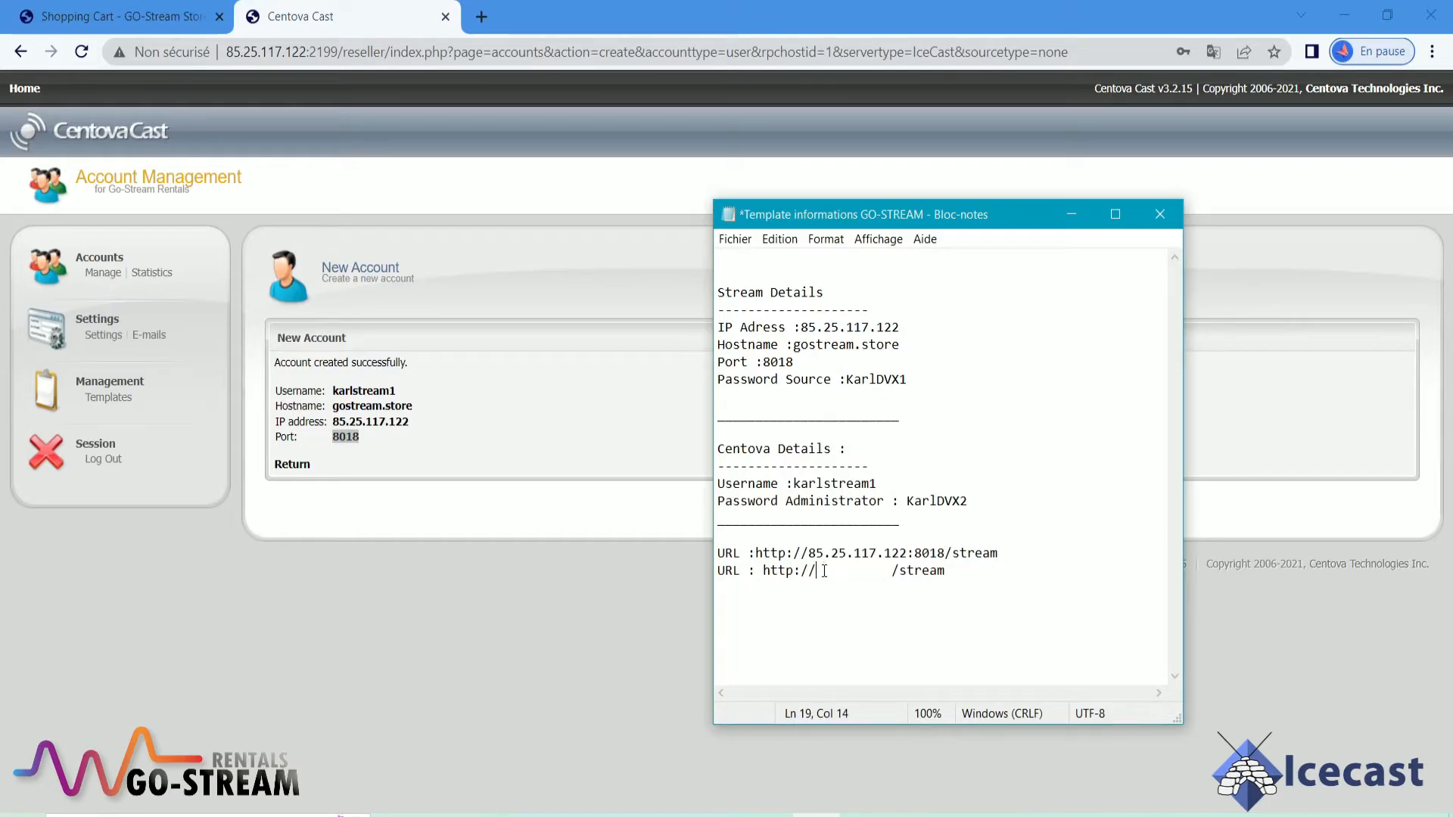
key(ctrl+v)
text(:)
text(8018)
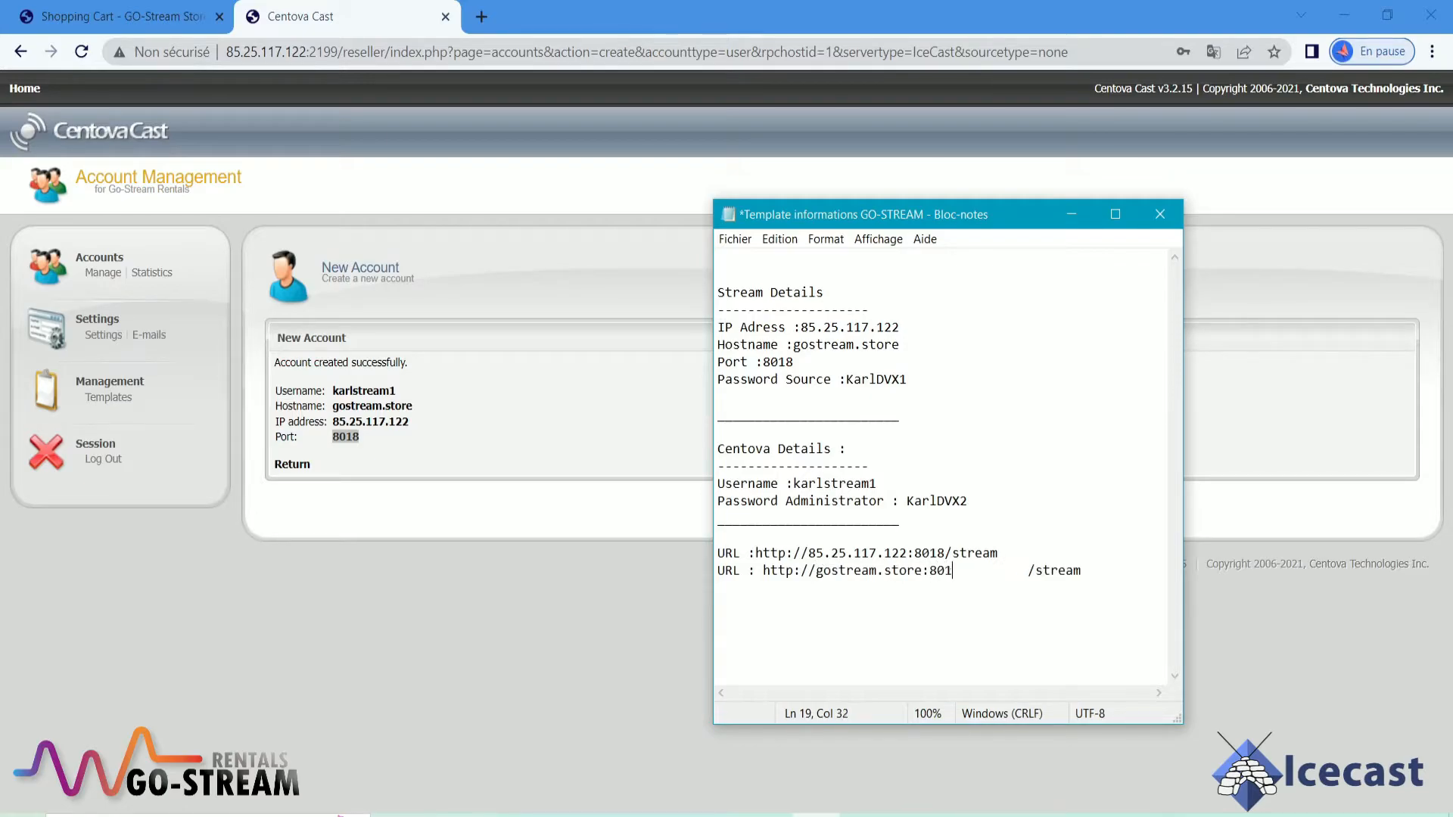
key(Right)
key(Right)
key(Right)
key(Right)
key(Right)
key(Right)
key(Right)
key(Right)
key(Right)
key(BackSpace)
key(BackSpace)
key(BackSpace)
key(BackSpace)
key(BackSpace)
key(BackSpace)
key(BackSpace)
key(BackSpace)
key(BackSpace)
key(BackSpace)
drag(1018, 571, 715, 294)
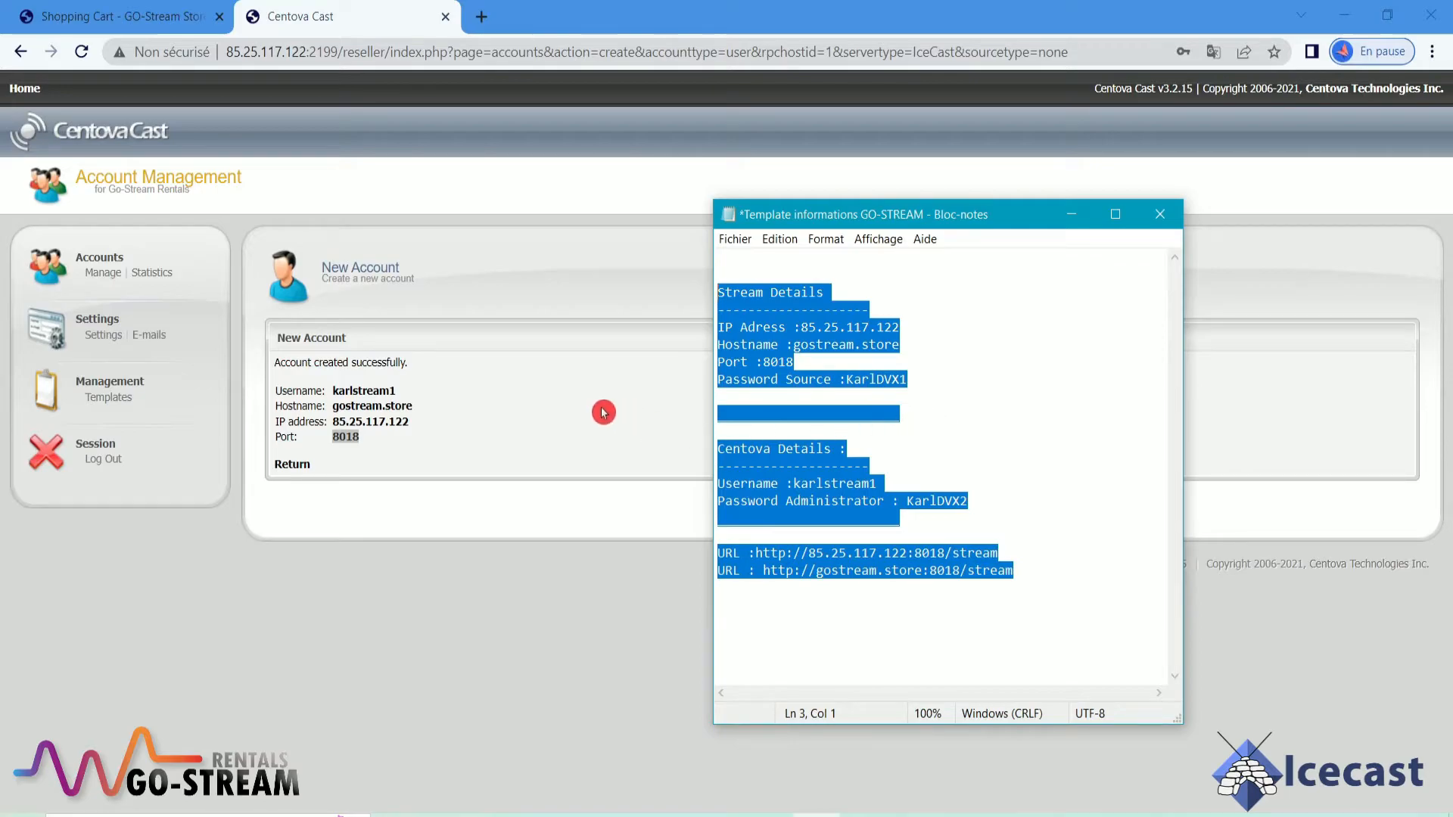
click(566, 250)
Step: Open the new account's management area from the Accounts List and start its server
click(290, 465)
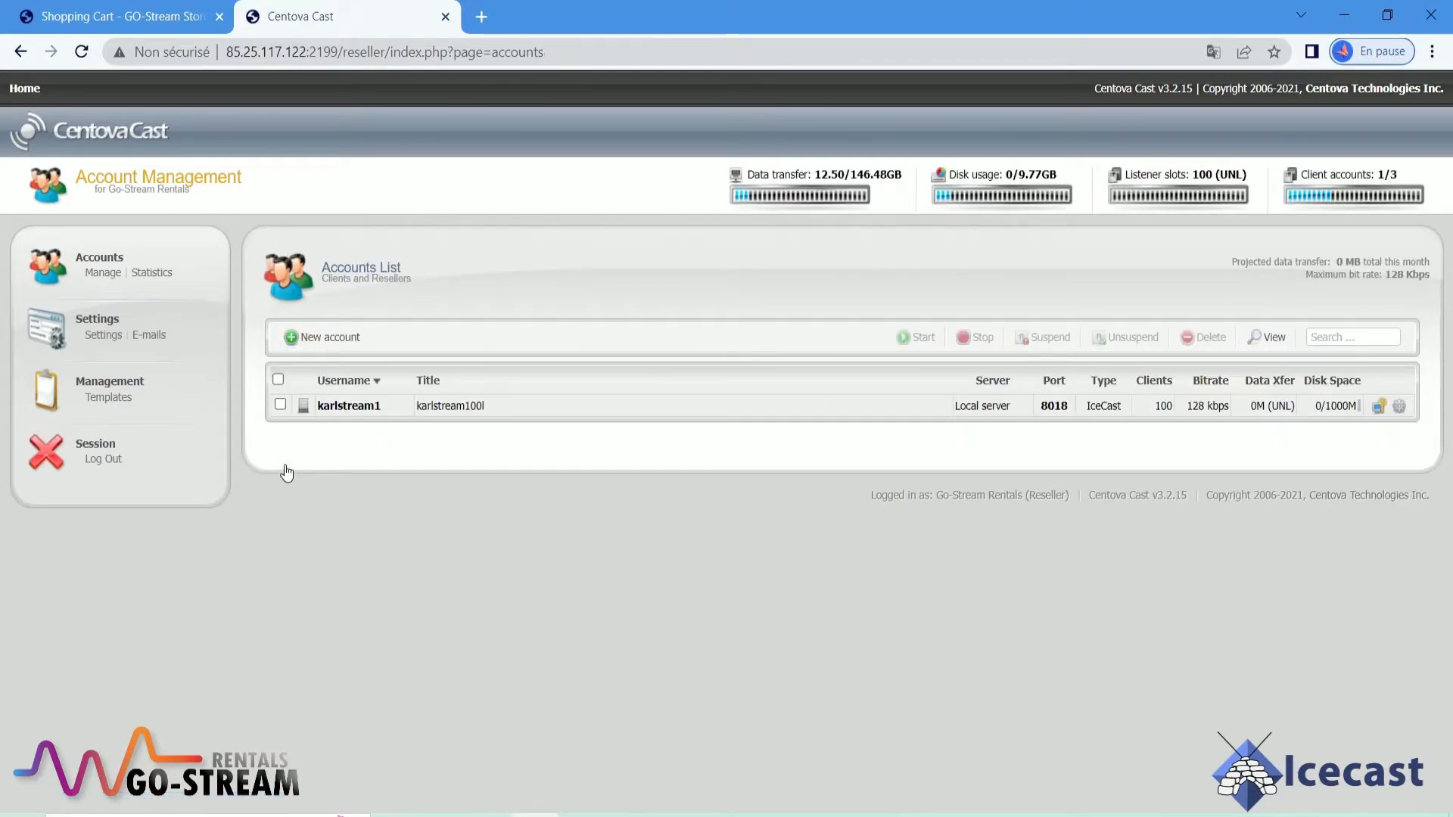
mouse_move(355, 408)
drag(396, 409, 475, 414)
click(1379, 408)
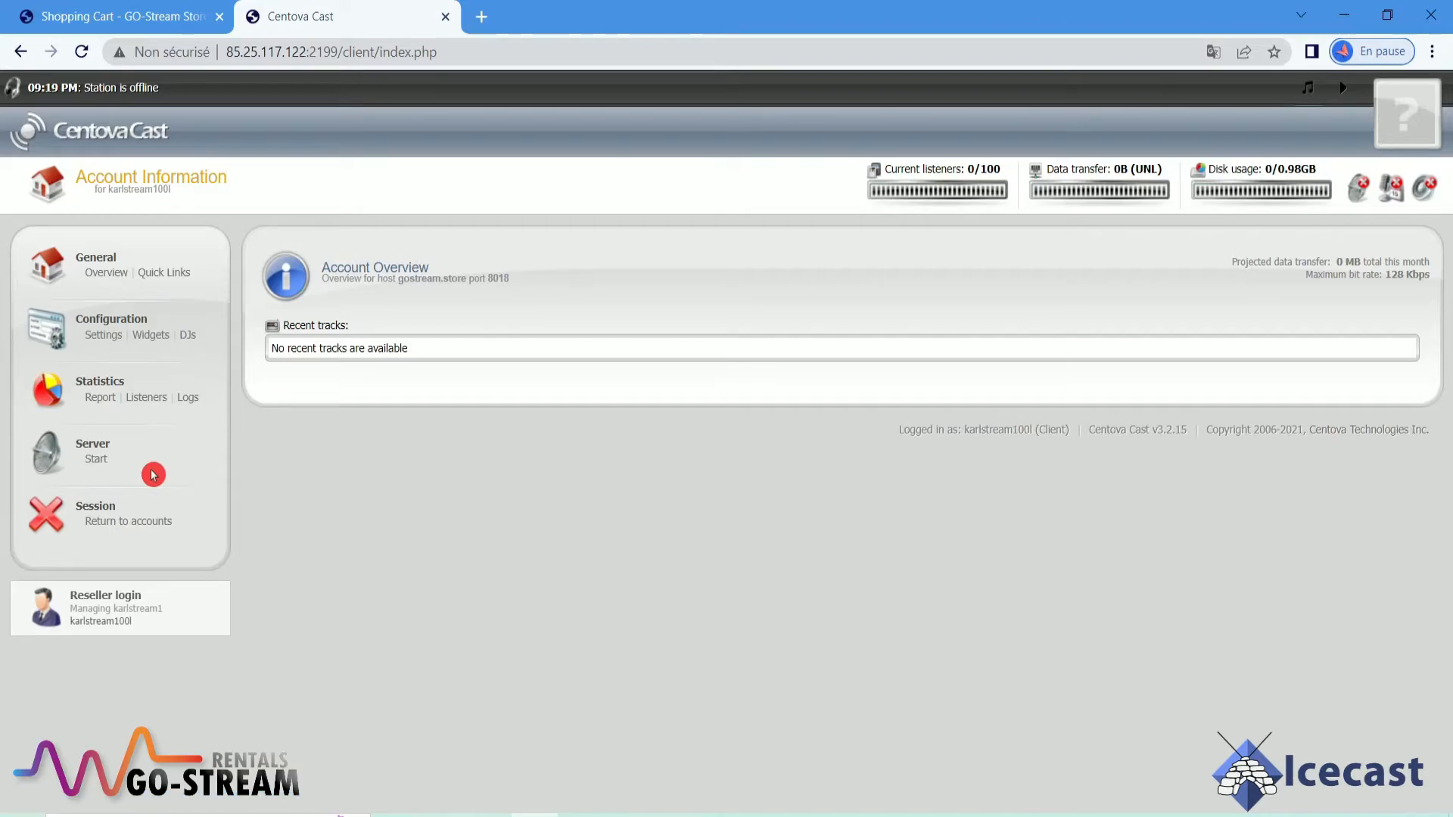
click(97, 462)
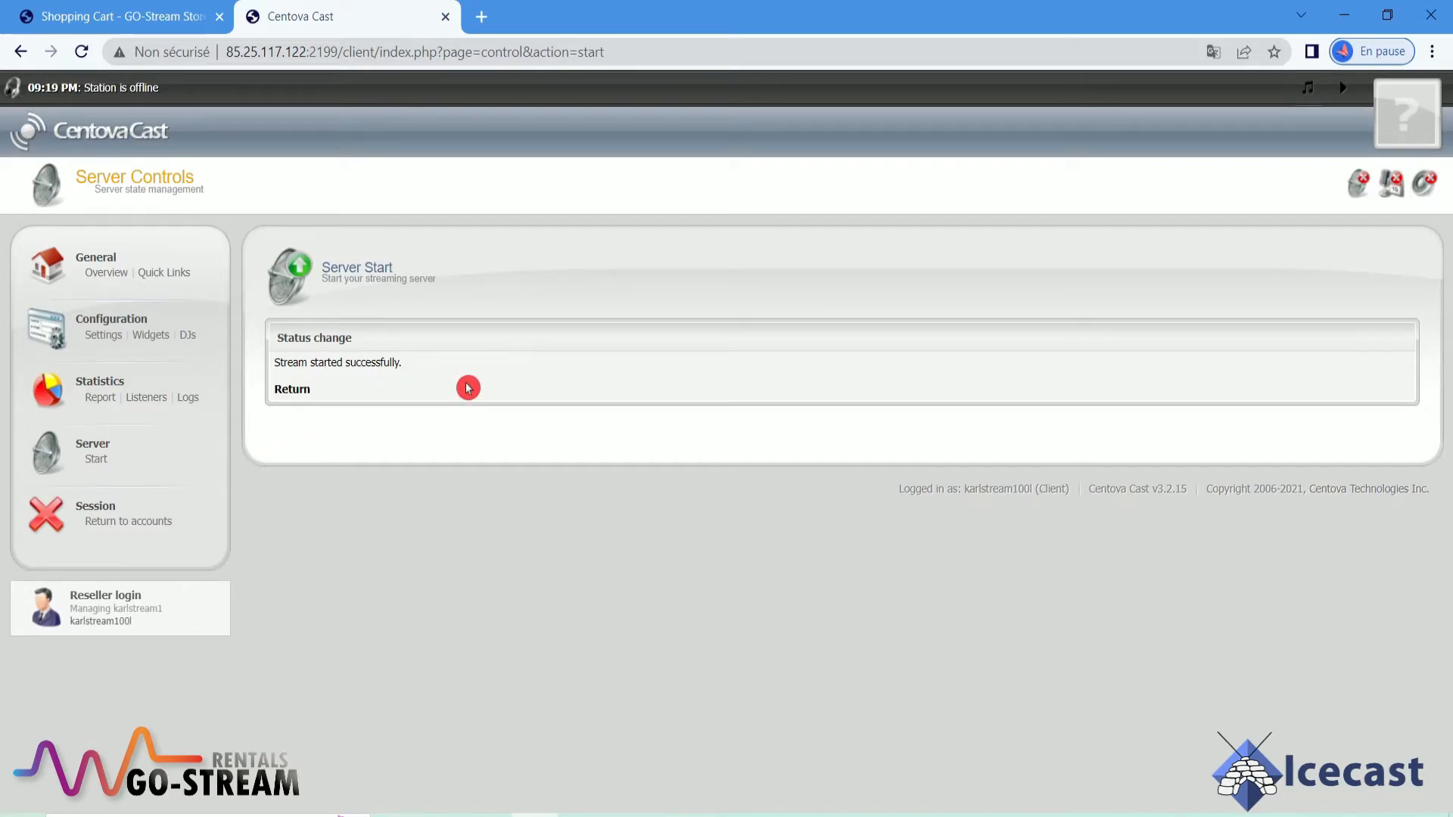
click(130, 522)
Step: Start another new account with server type Icecast v2 and Liquidsoap as AutoDJ
click(402, 411)
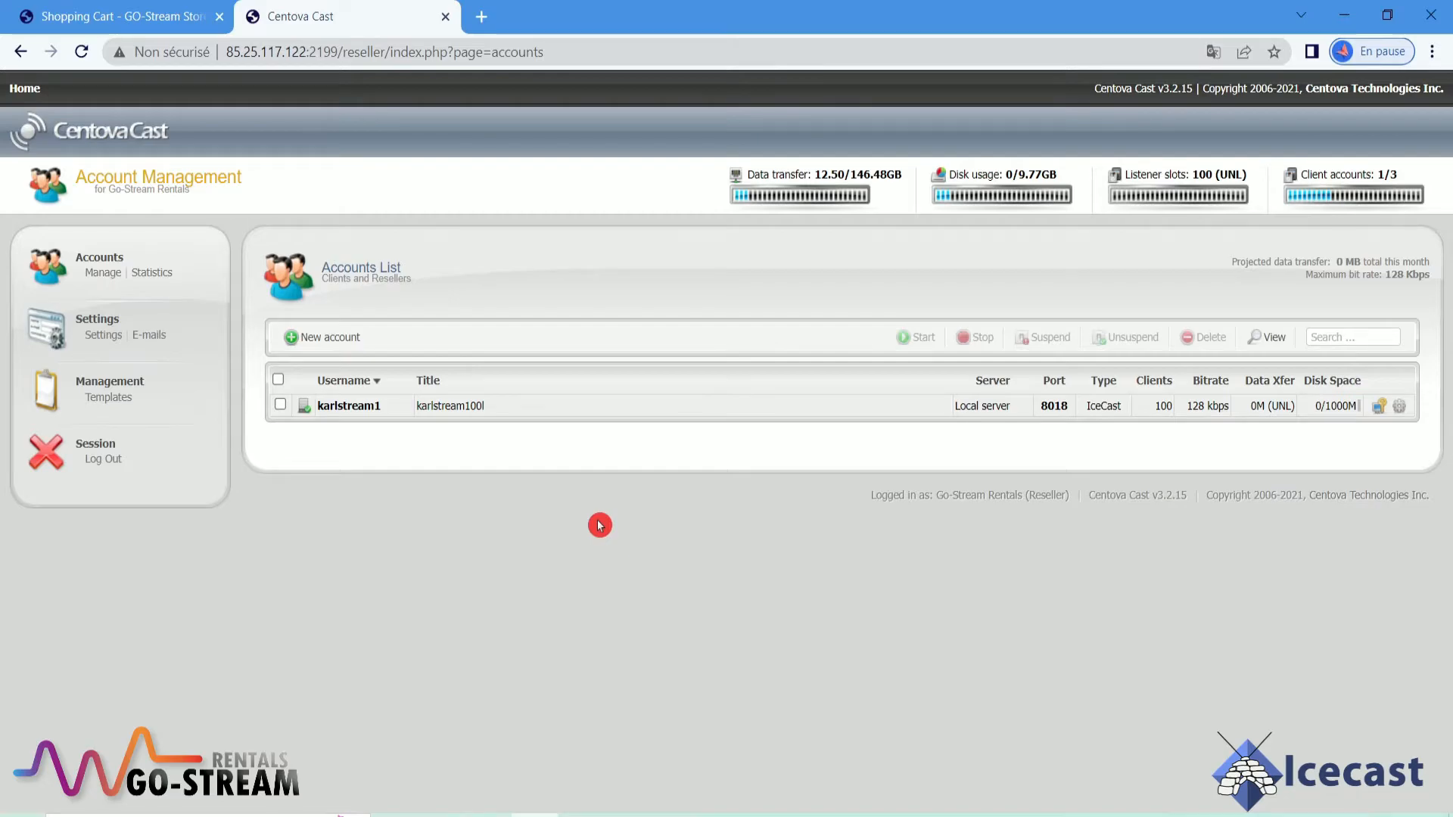
click(320, 342)
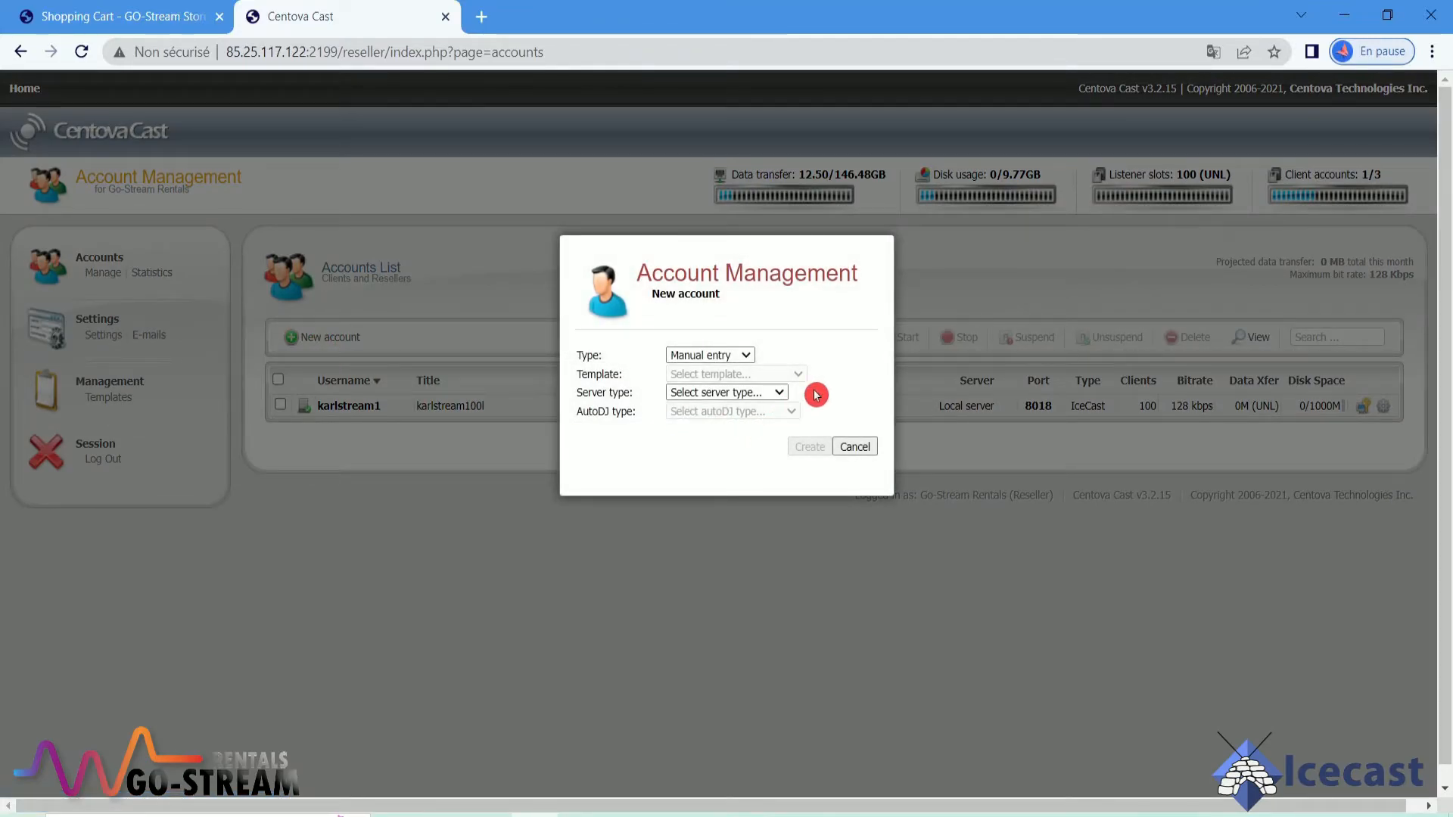
click(733, 391)
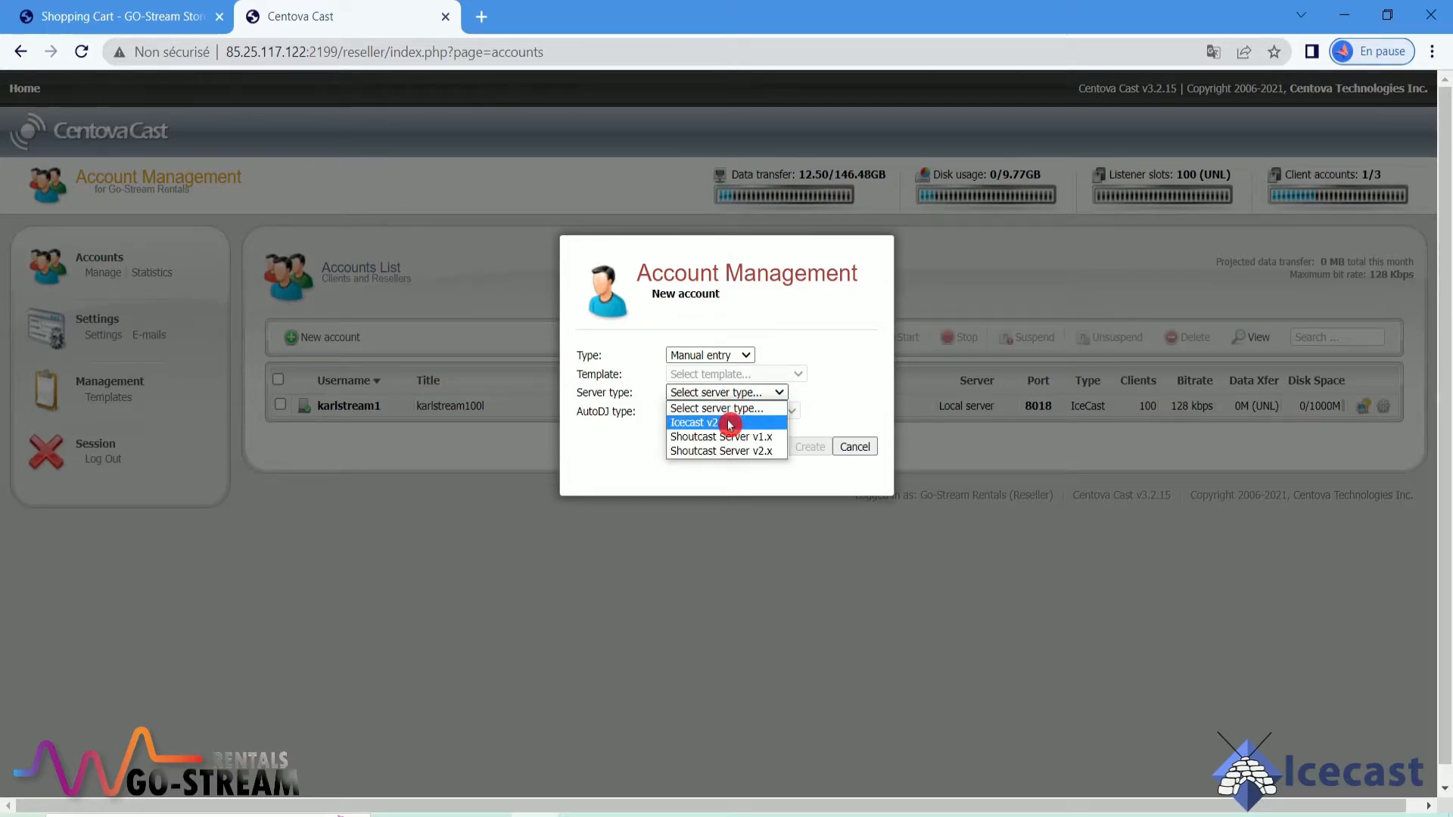
click(730, 423)
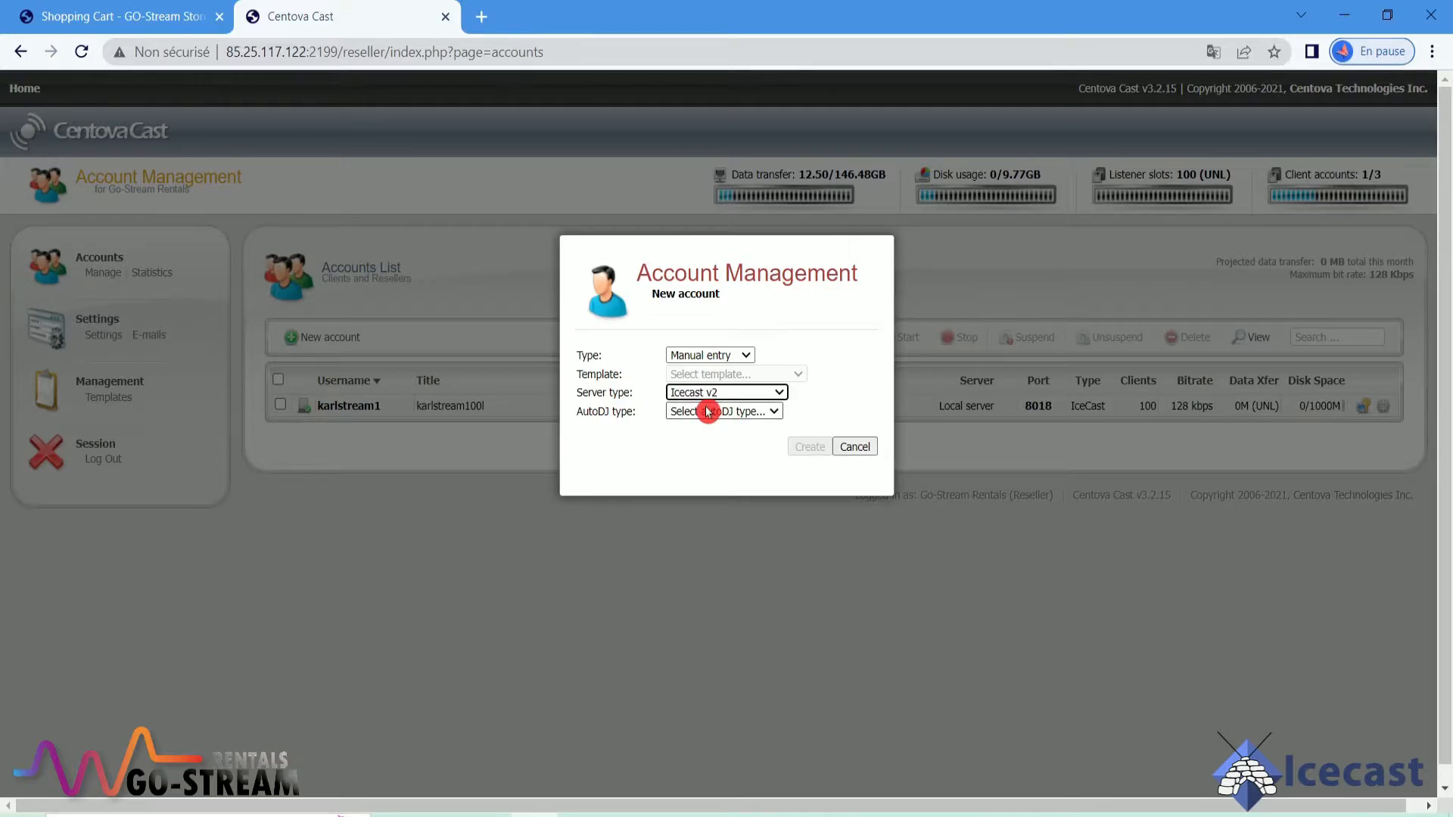
click(708, 410)
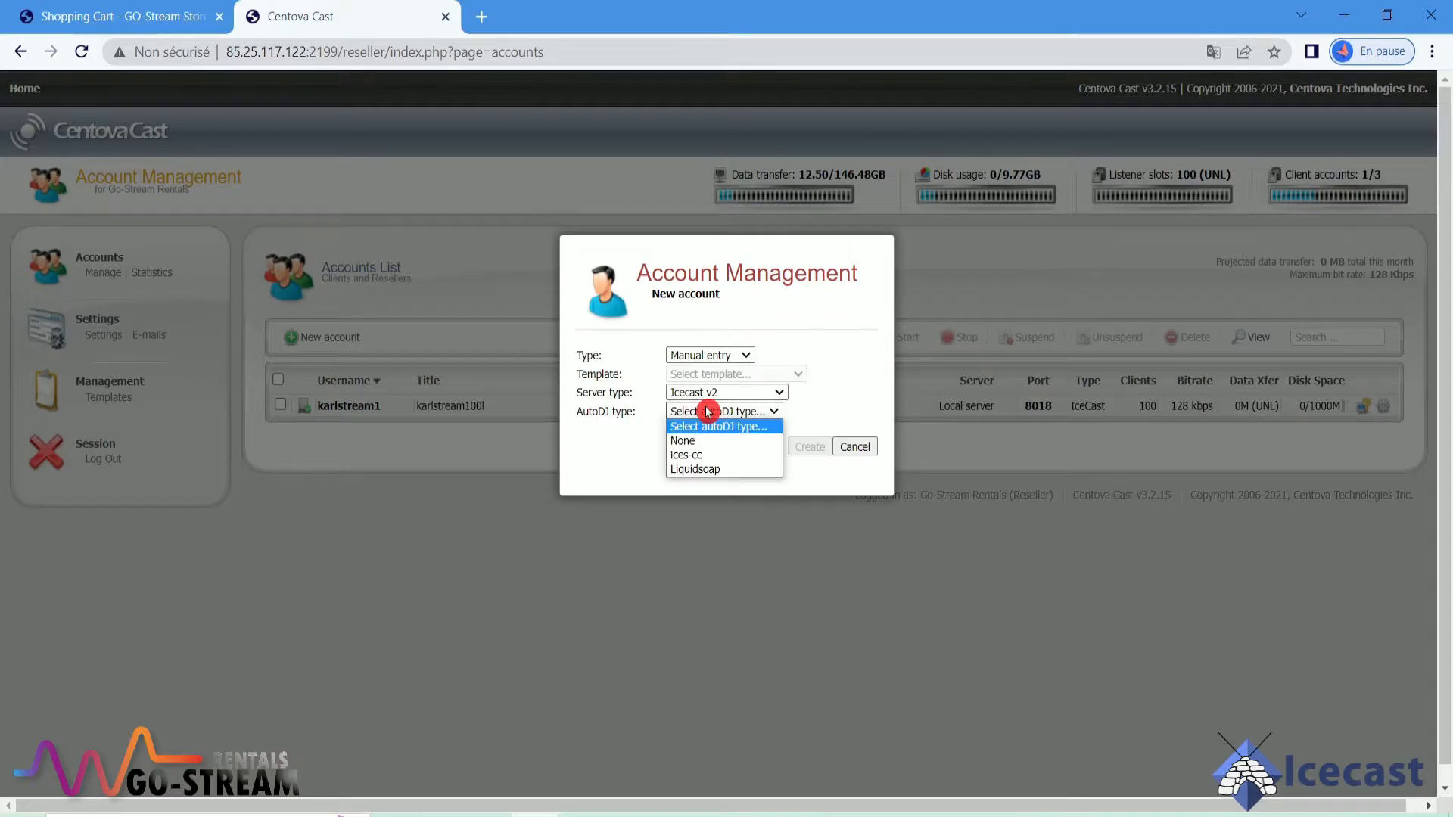
click(759, 470)
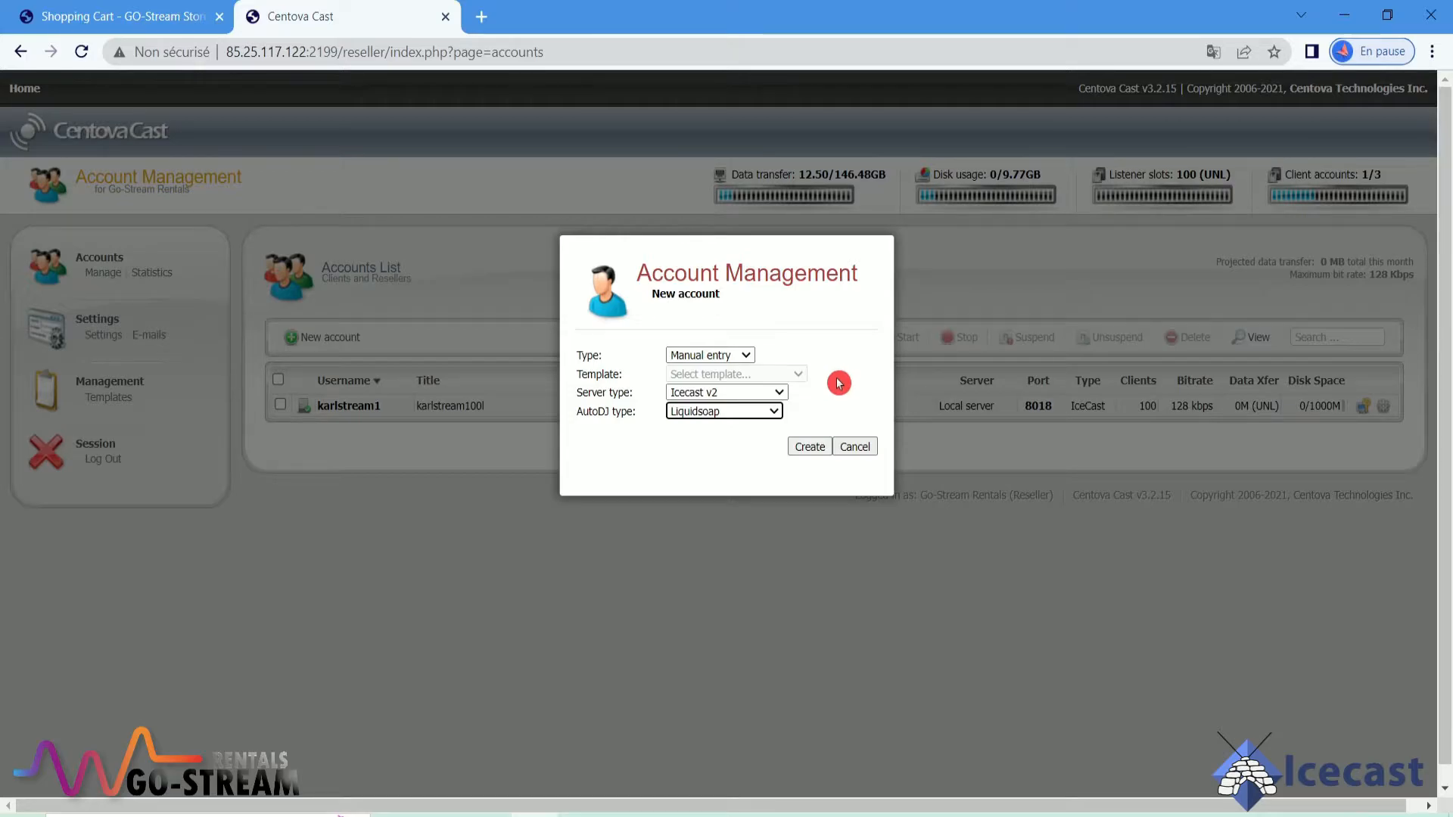
click(810, 447)
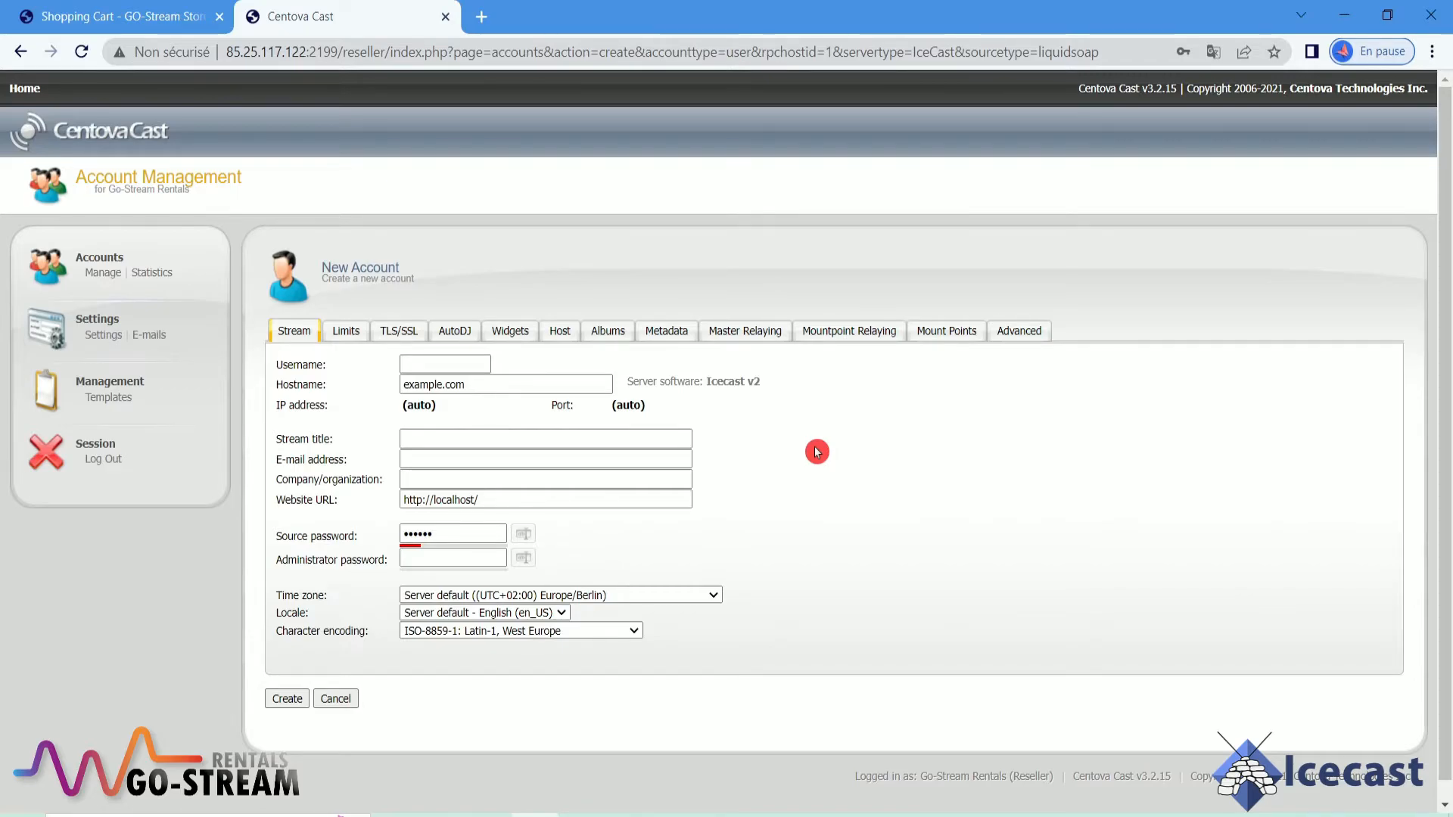
Step: Enter the account username and replace the example.com hostname with gostream.store
click(443, 356)
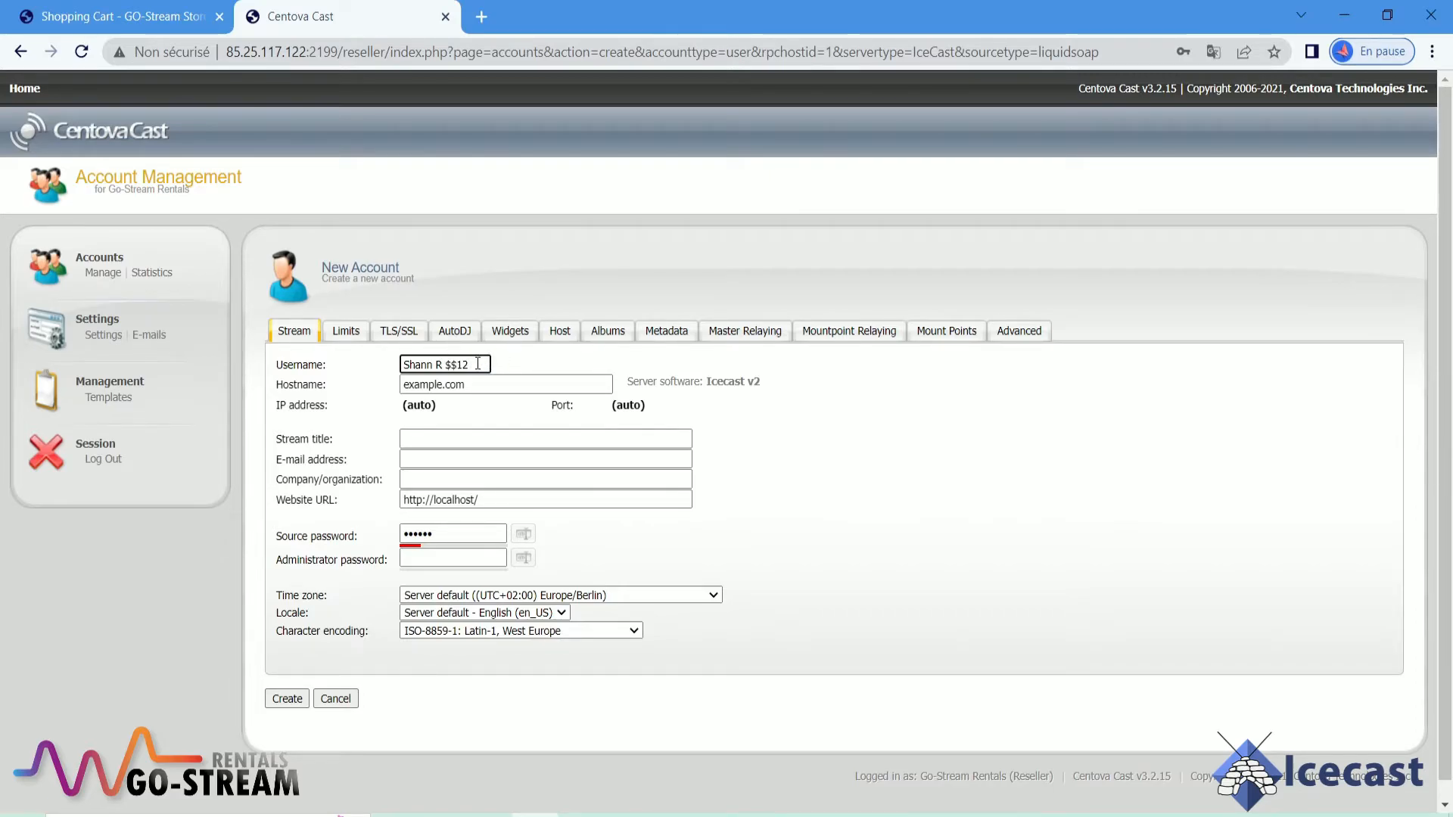
drag(477, 364, 381, 374)
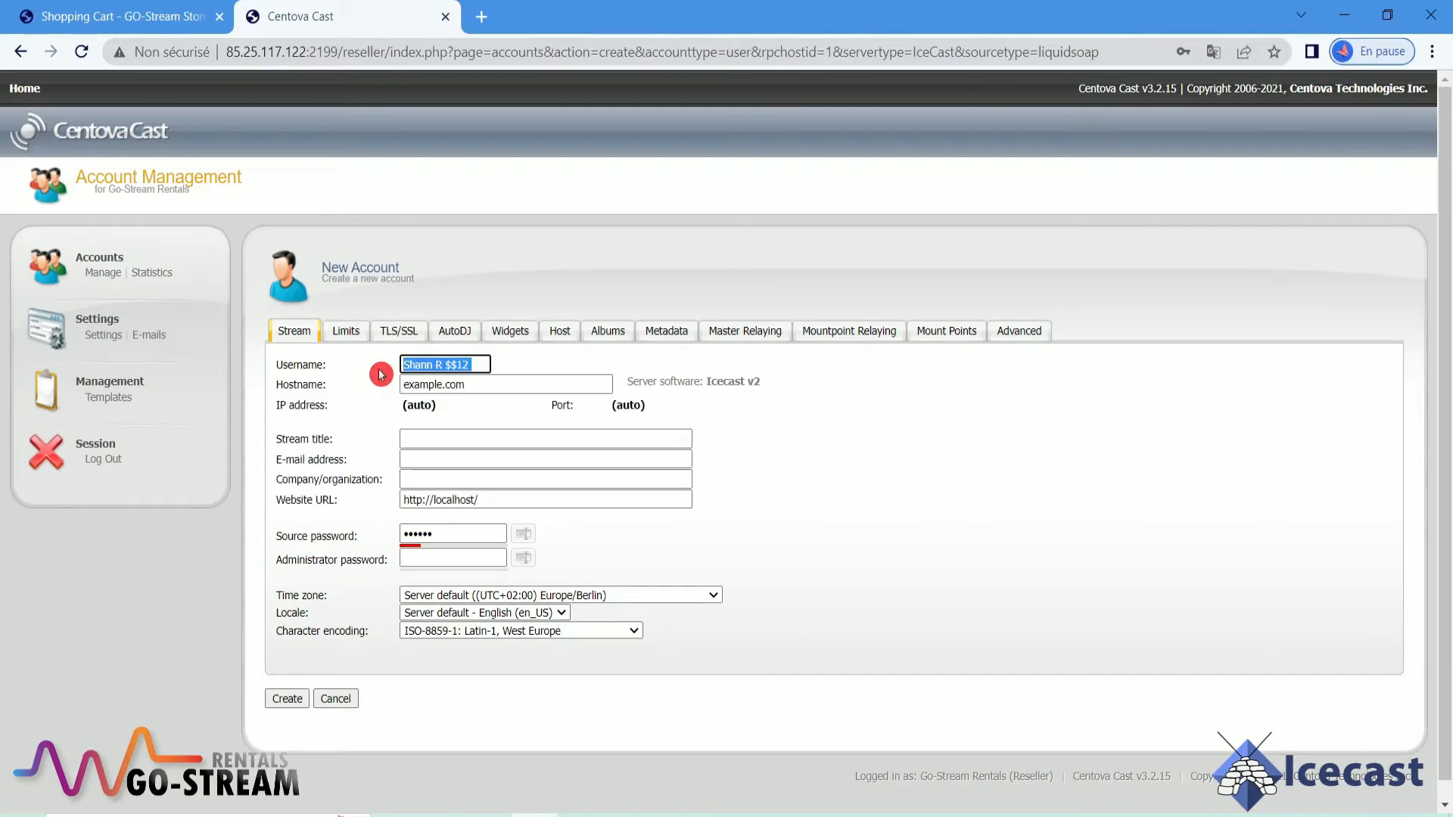
key(BackSpace)
text(Sh)
key(BackSpace)
key(BackSpace)
text(shanna)
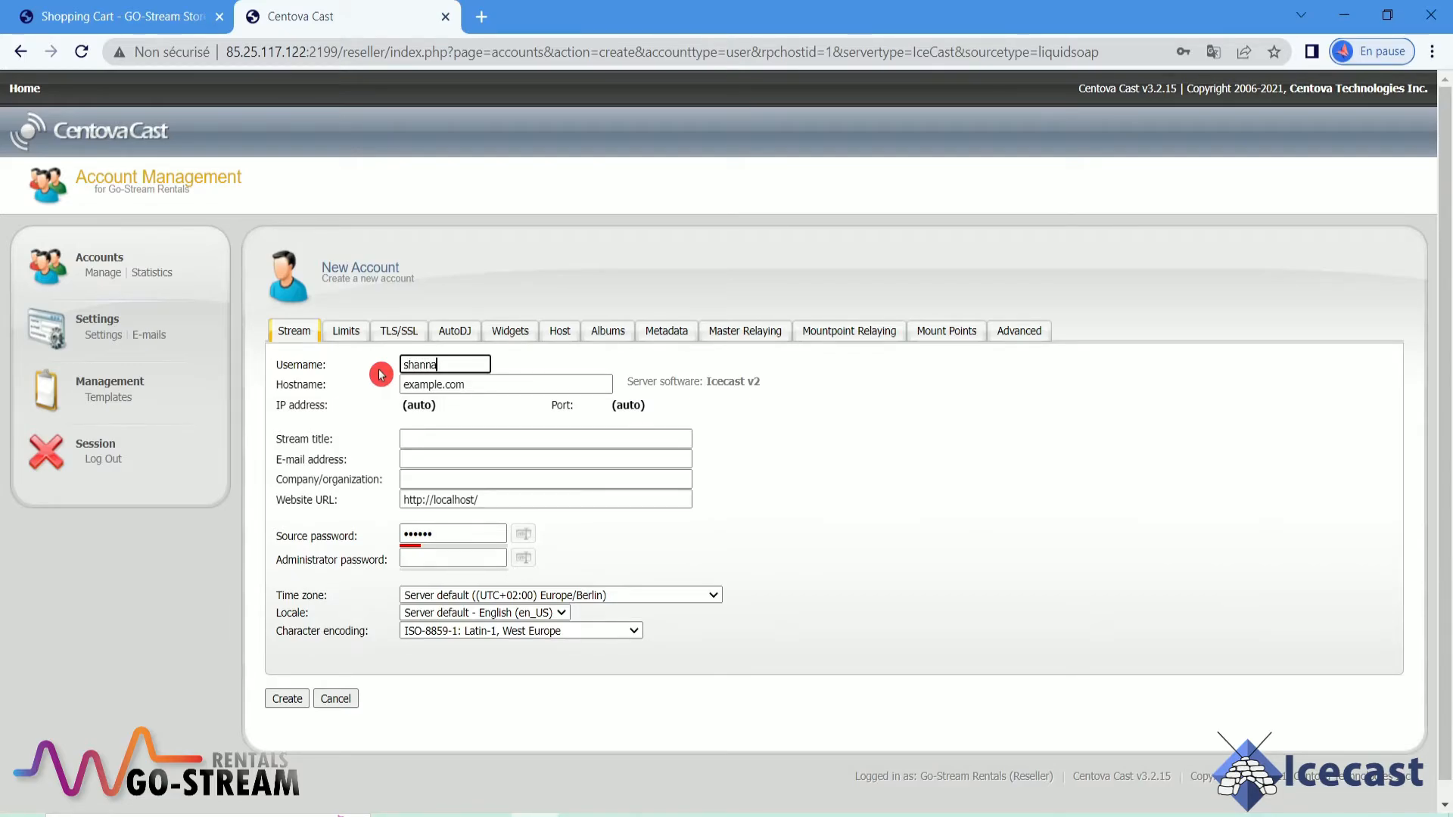
text(autodj1)
drag(531, 392, 394, 397)
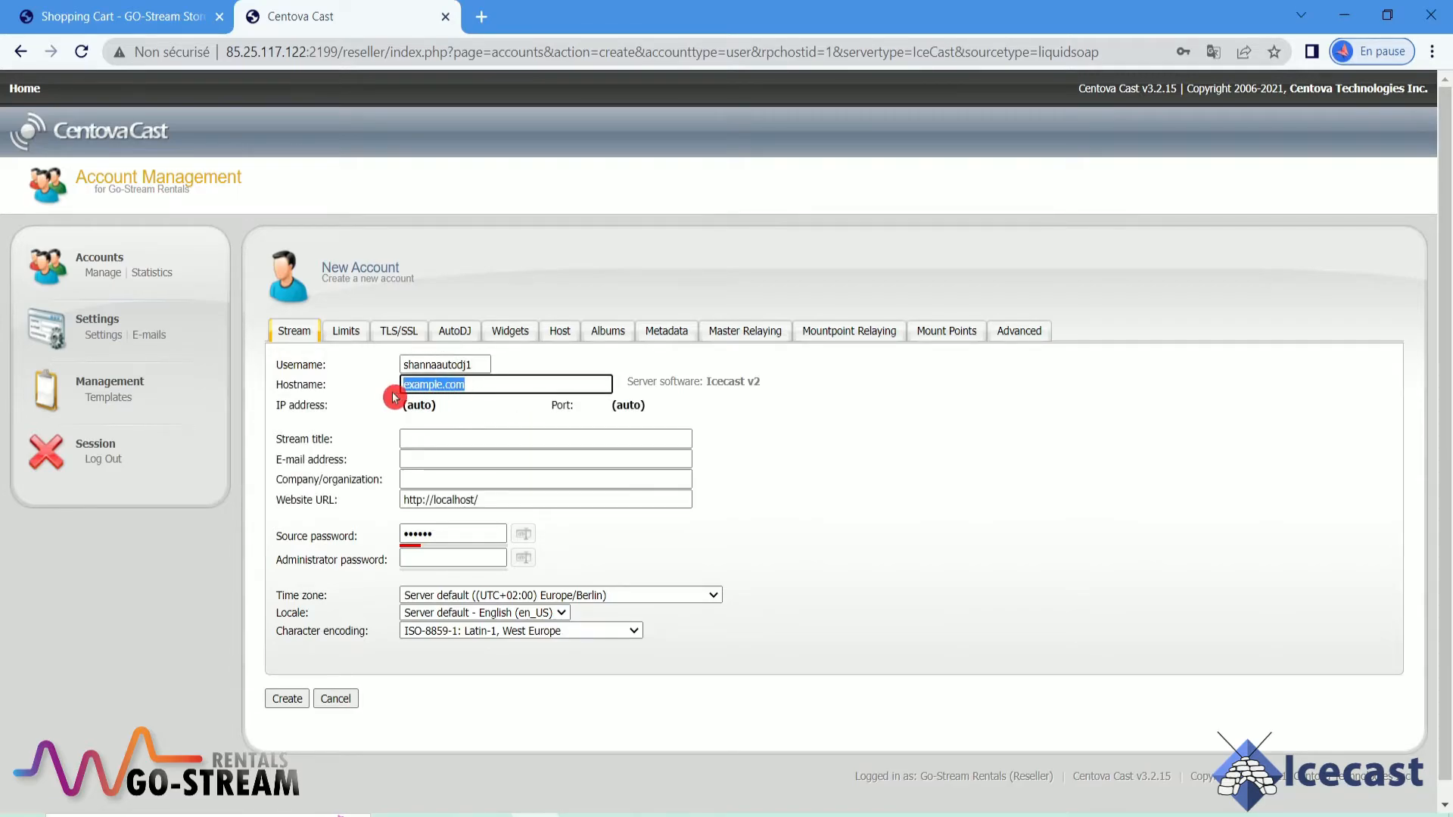
key(BackSpace)
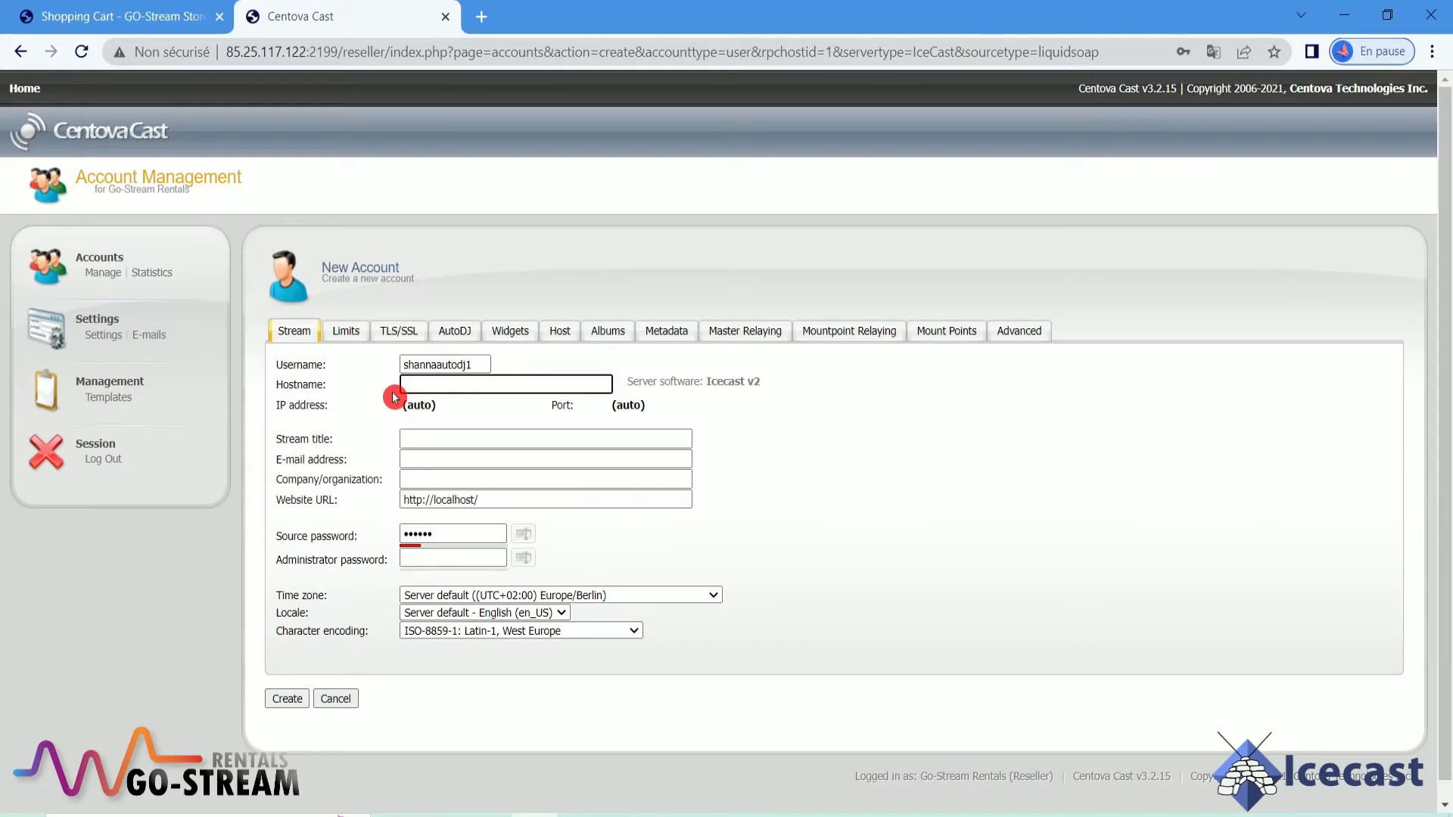
text(gostream)
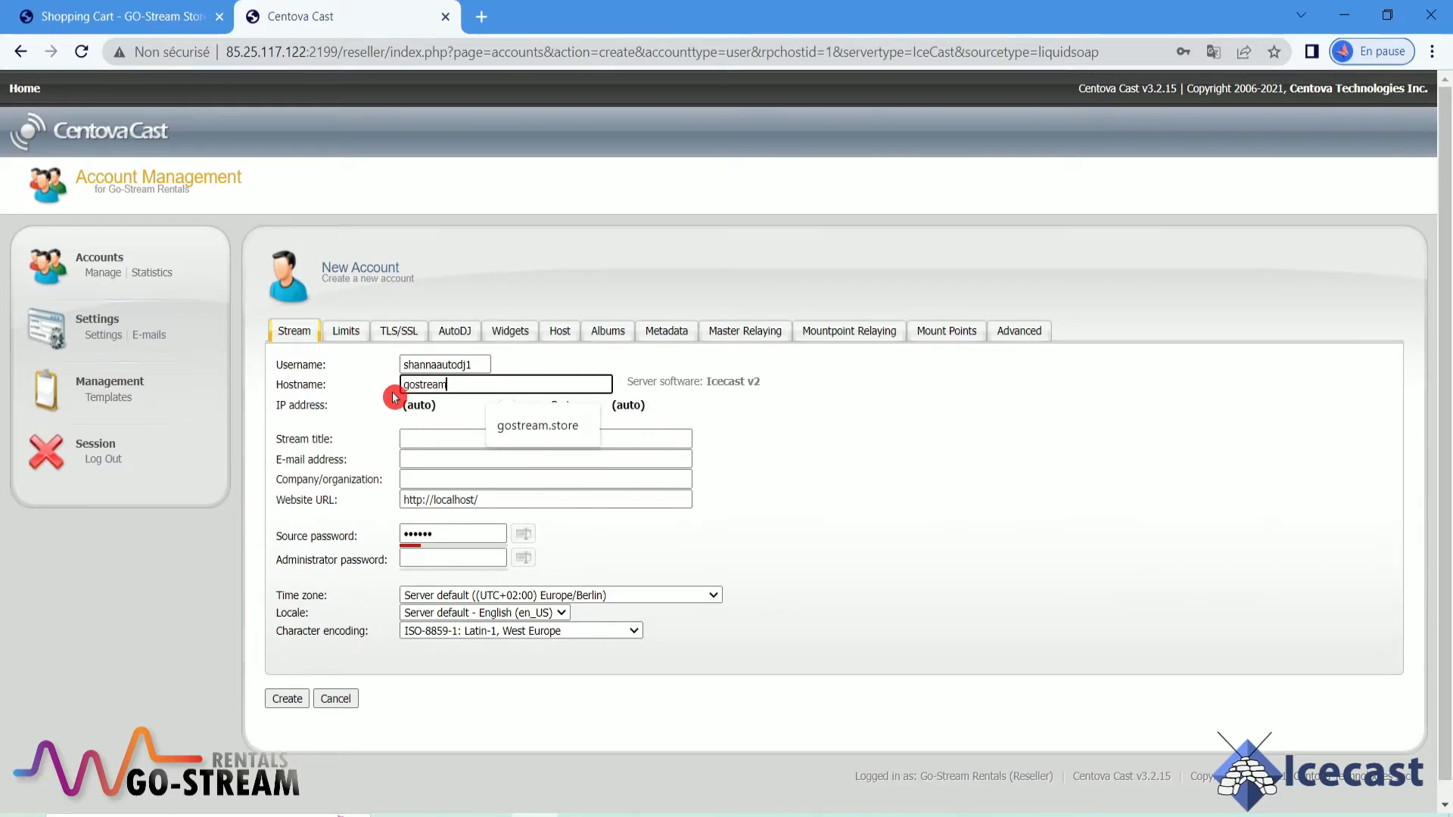
text(.store)
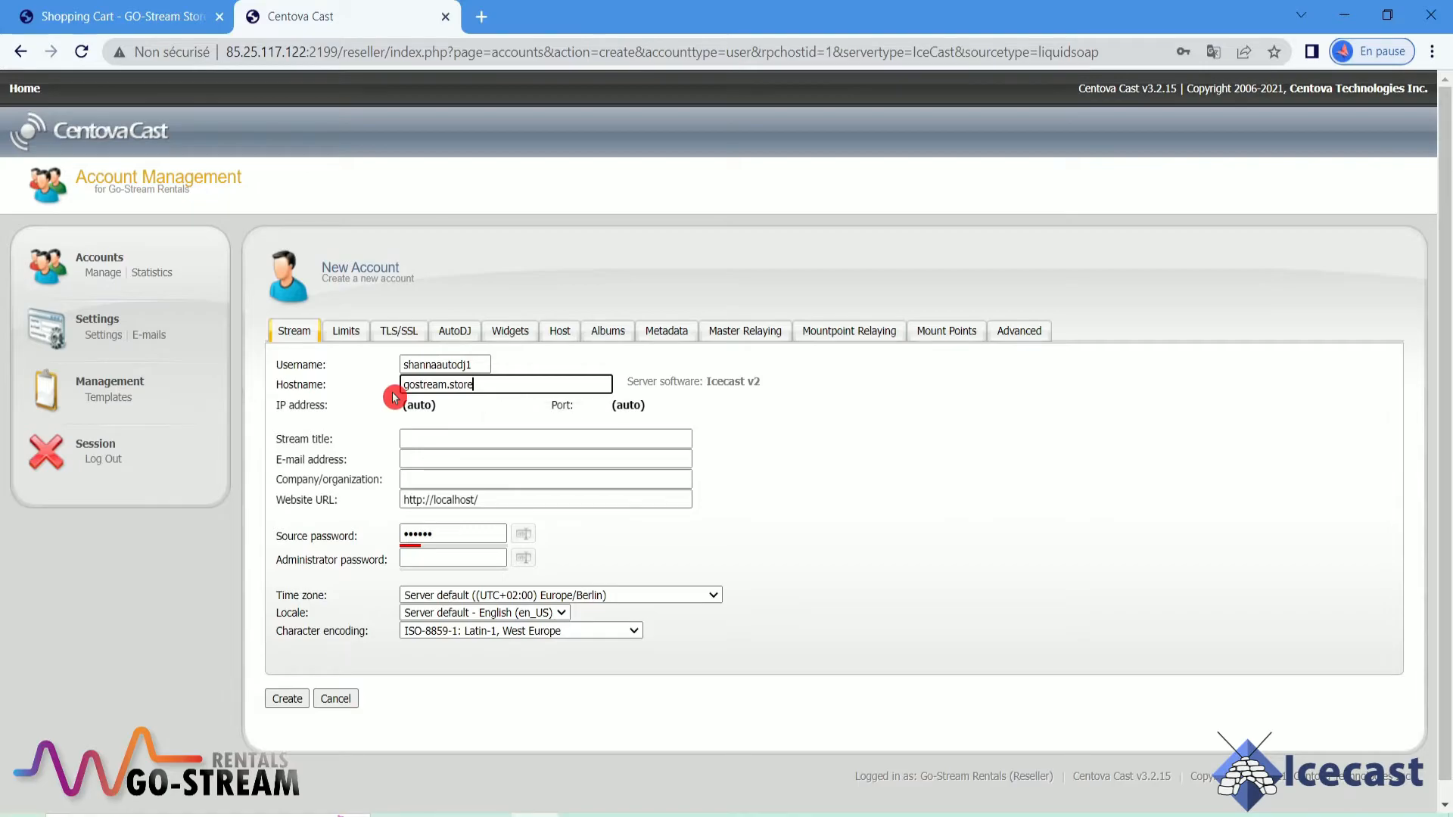
Step: Enter the stream title, correcting a typo, and the contact e-mail address
click(432, 438)
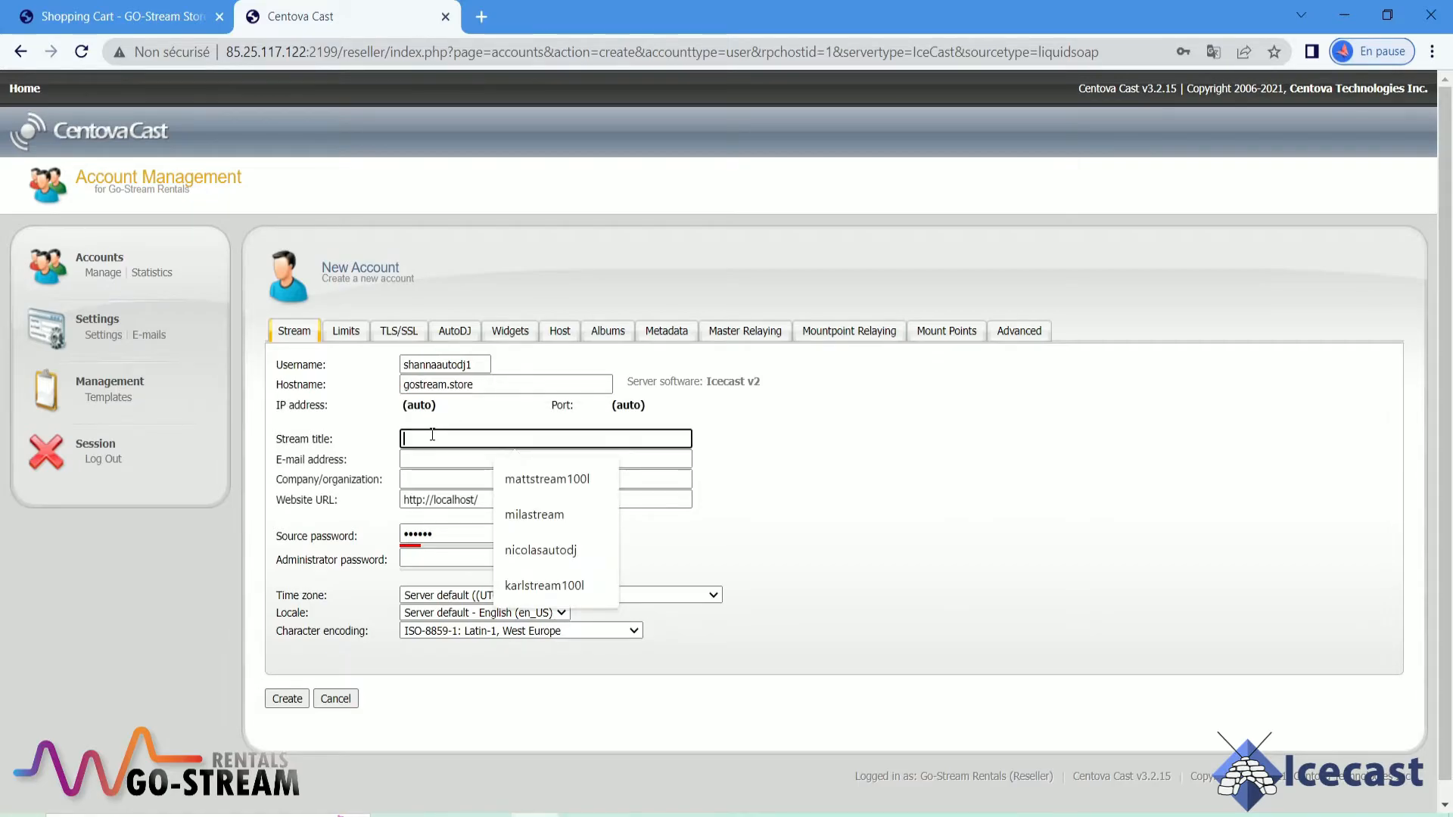
text(sh)
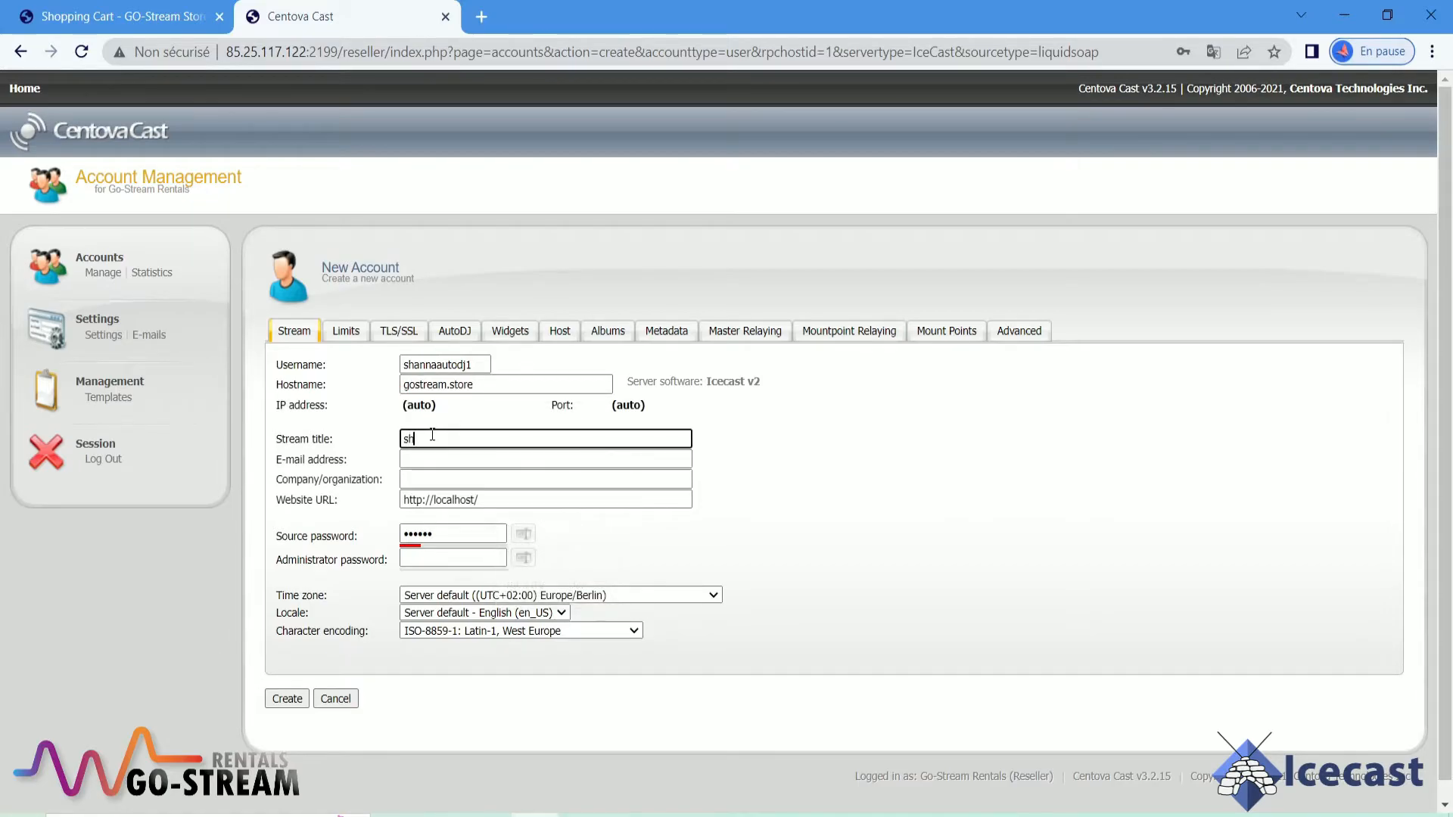
text(anneautodj100)
click(518, 464)
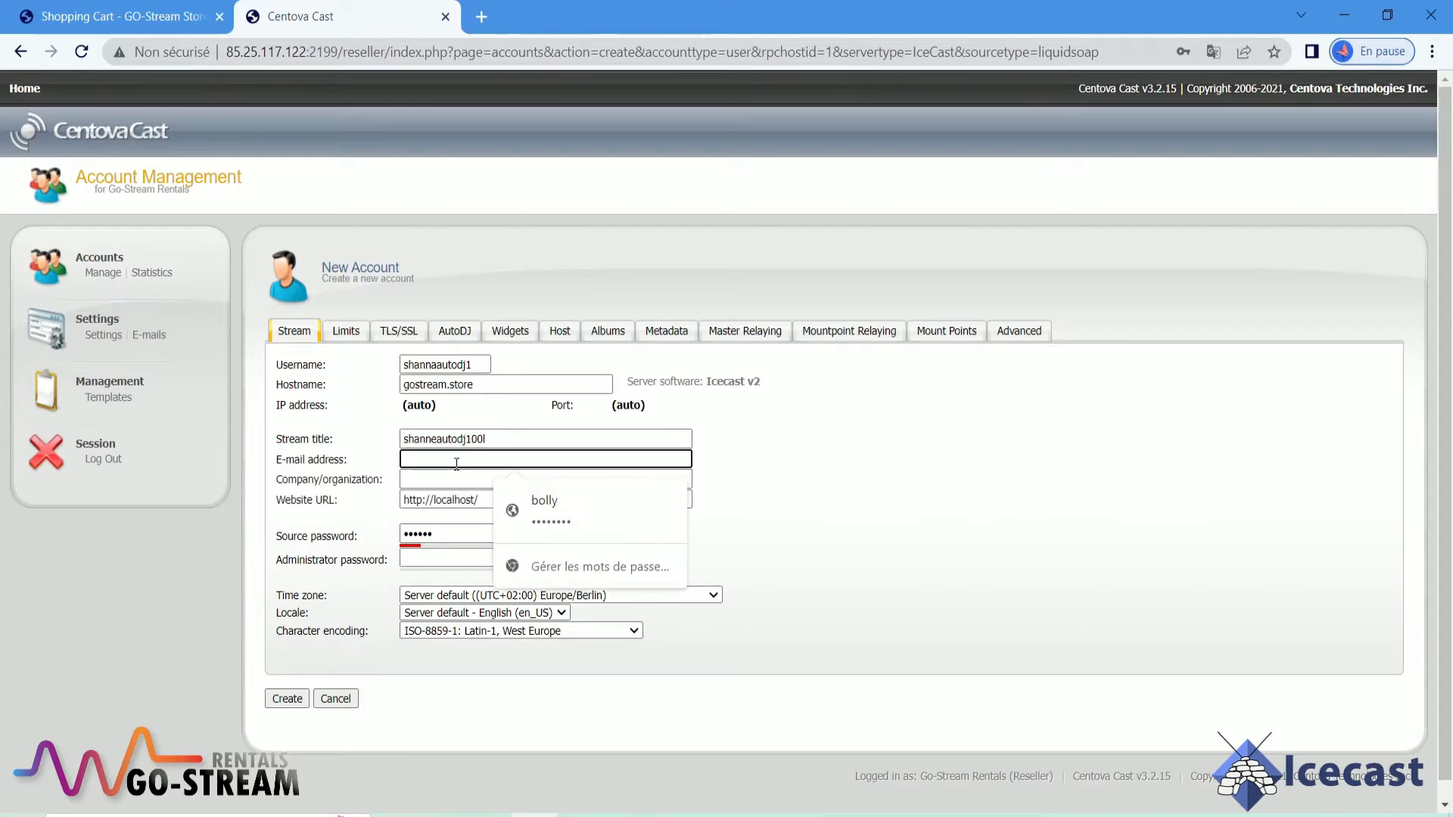
click(437, 438)
key(BackSpace)
text(a)
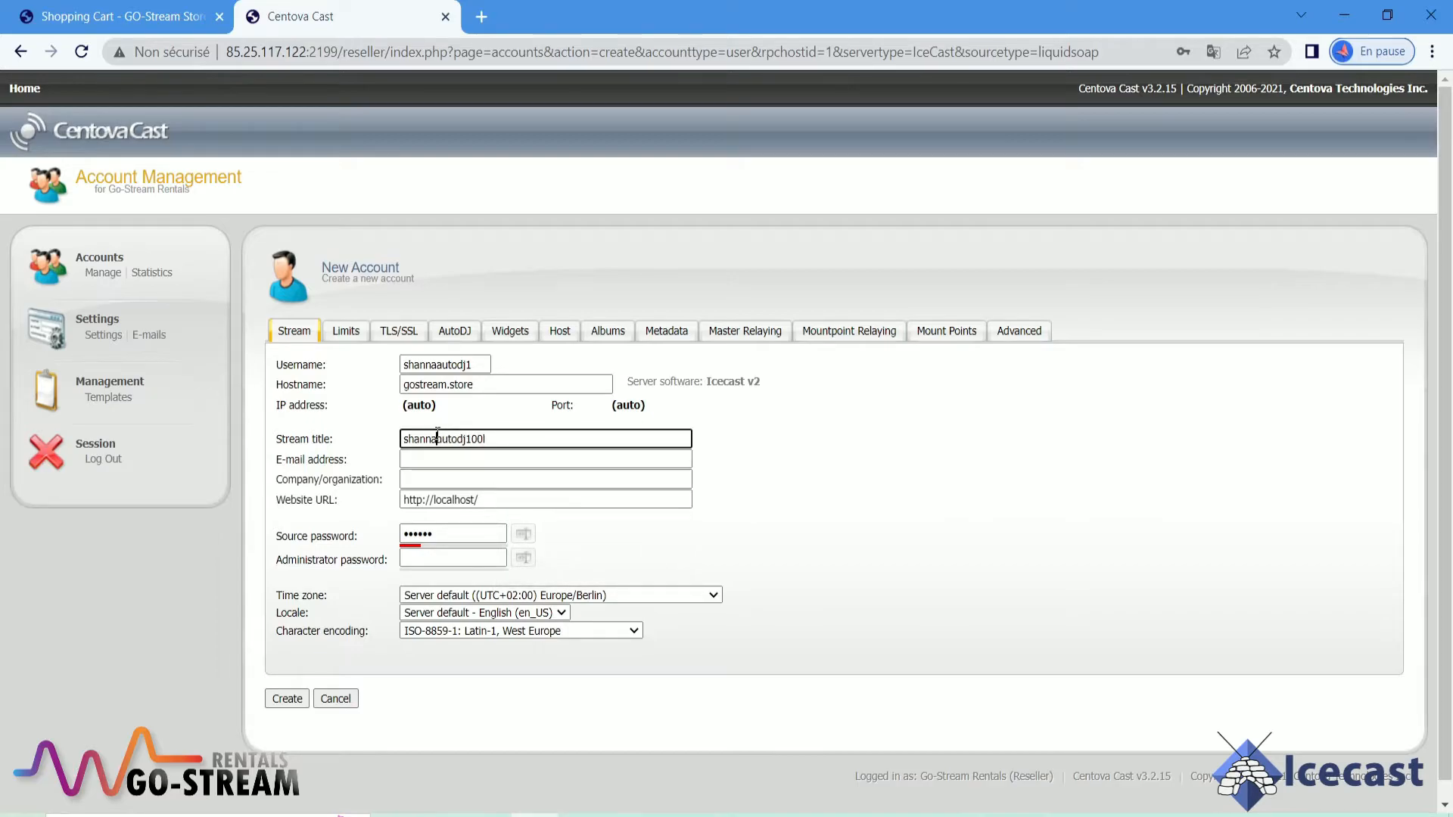
click(445, 459)
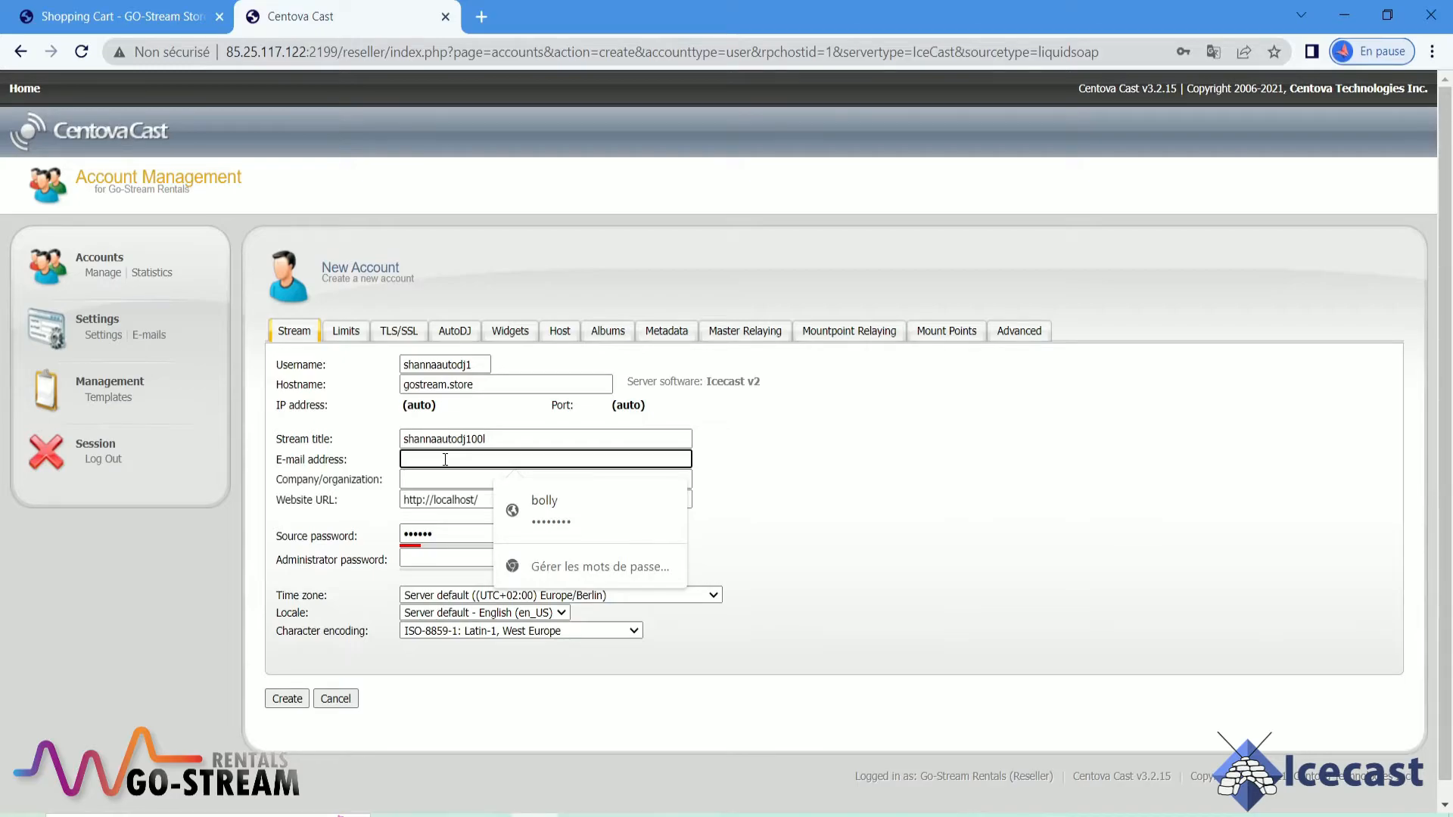
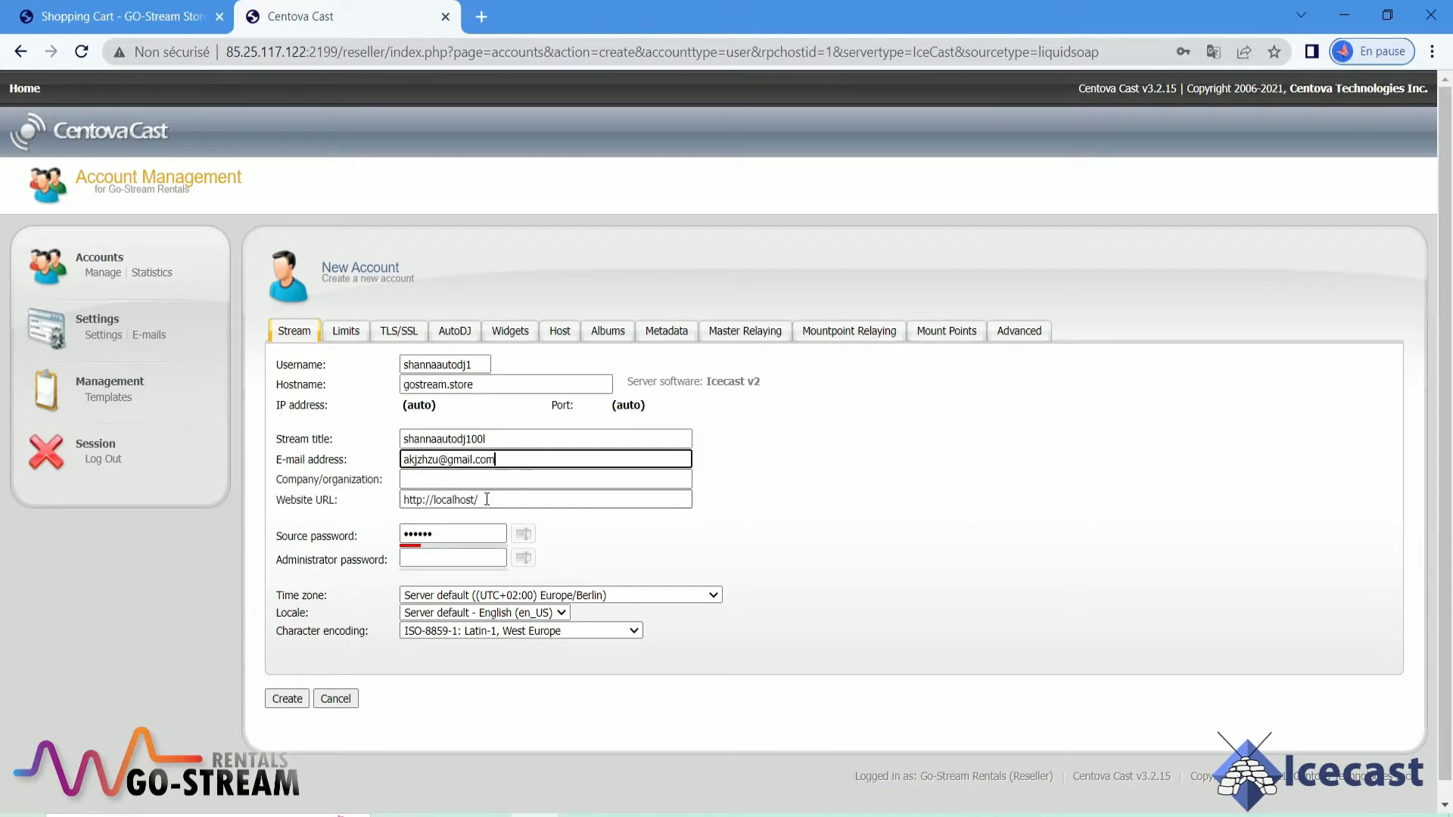
click(528, 502)
key(BackSpace)
key(BackSpace)
key(BackSpace)
key(BackSpace)
key(BackSpace)
key(BackSpace)
key(BackSpace)
key(BackSpace)
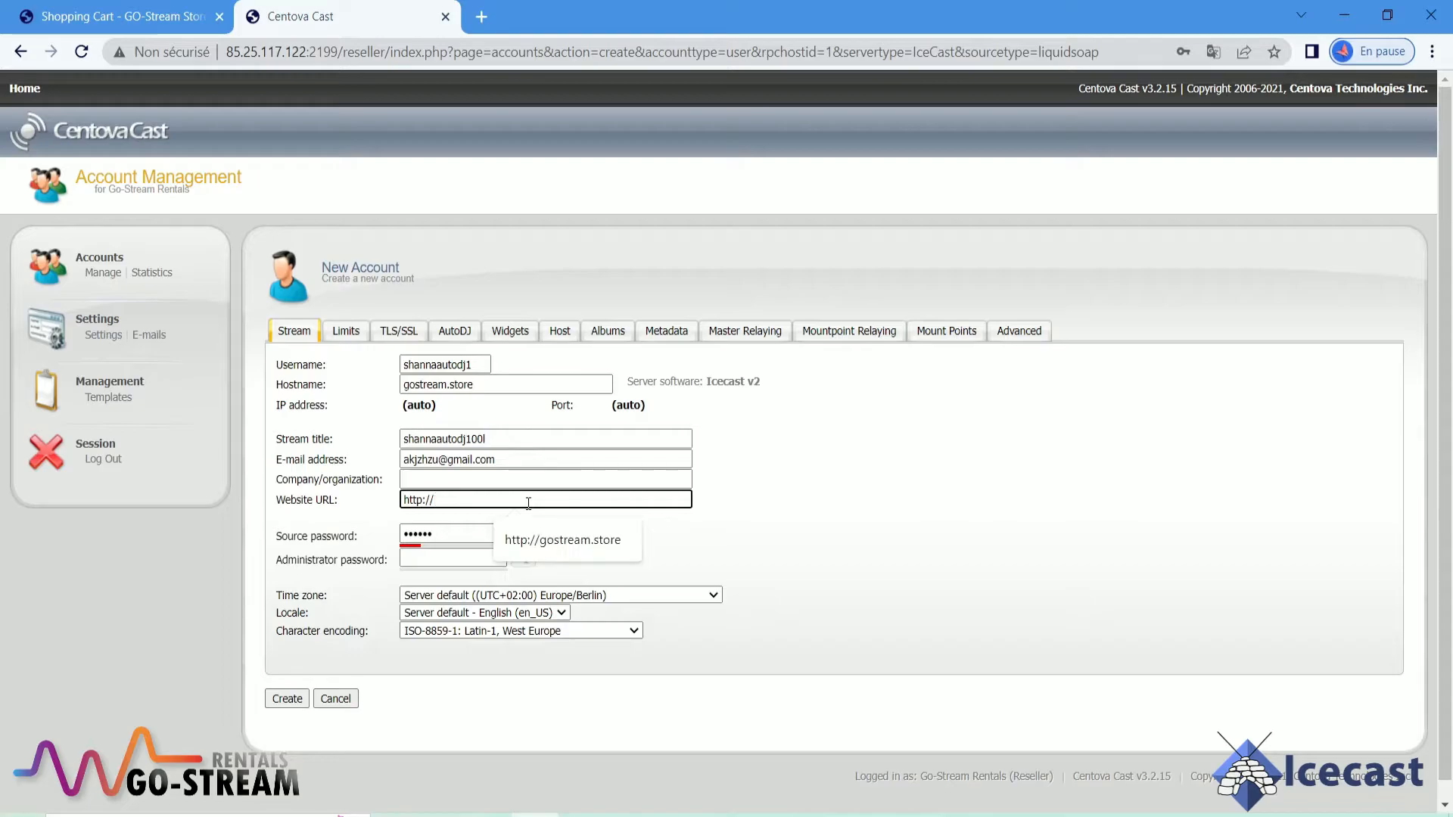
click(558, 537)
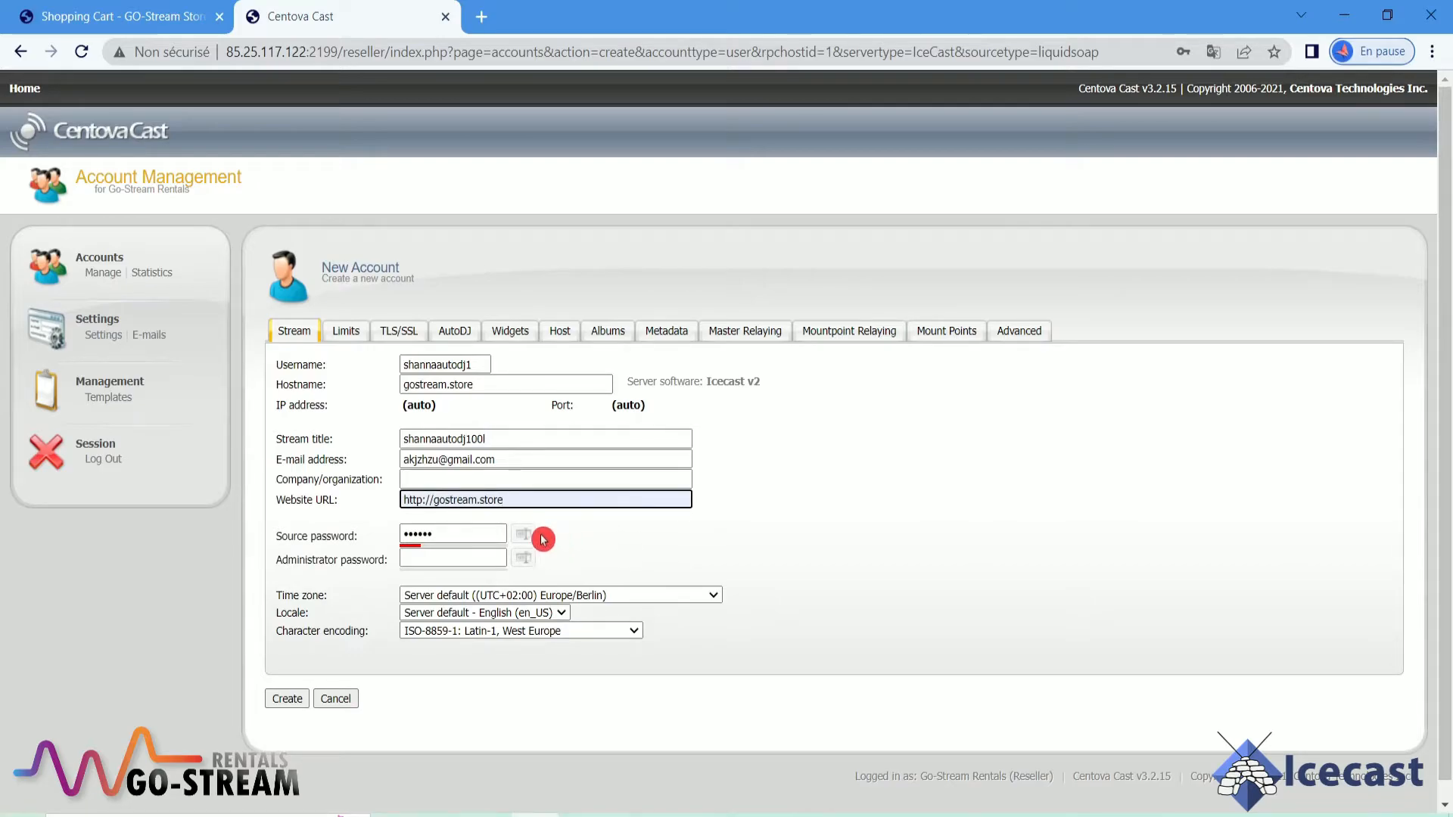
click(524, 537)
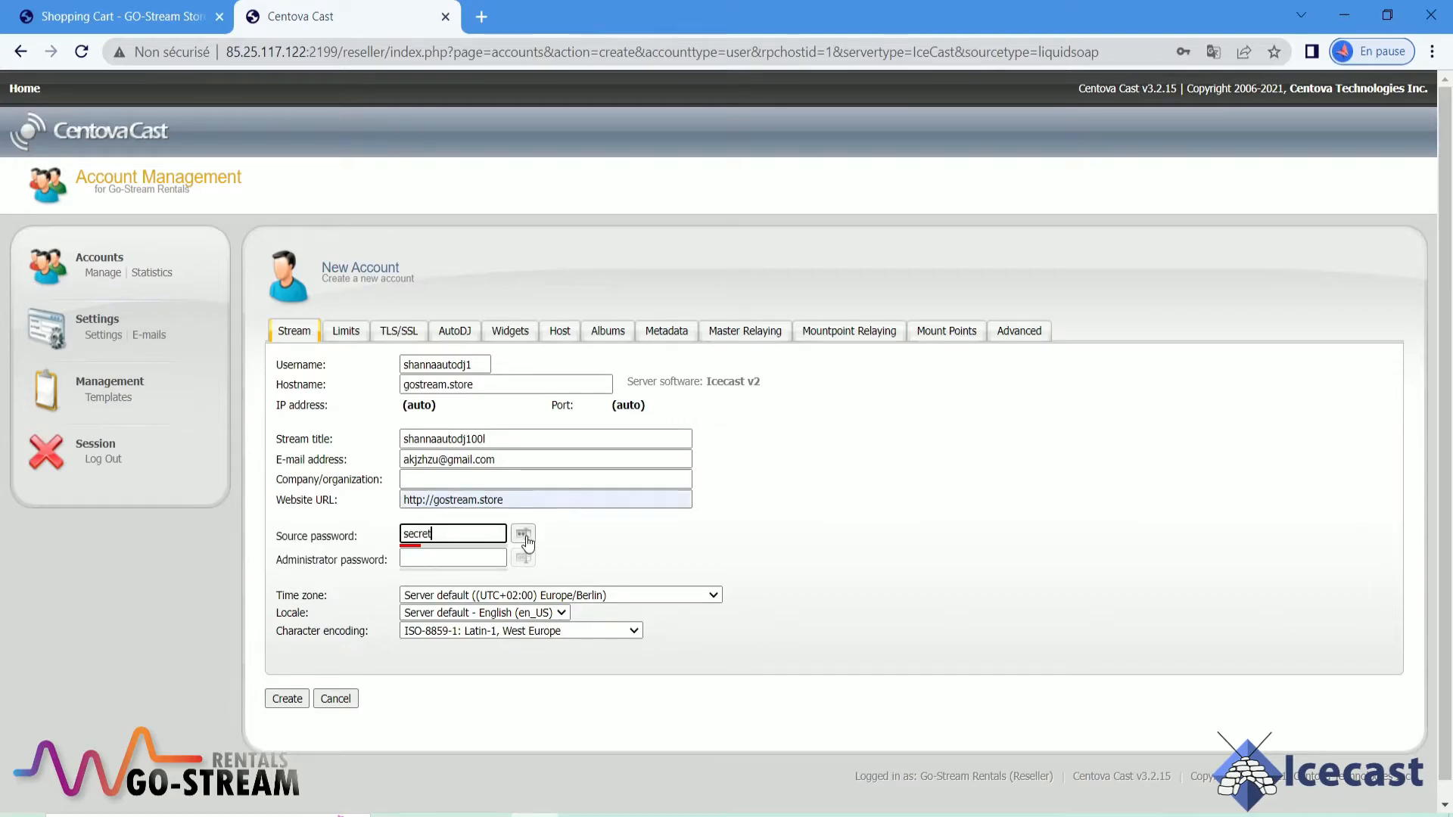
click(525, 558)
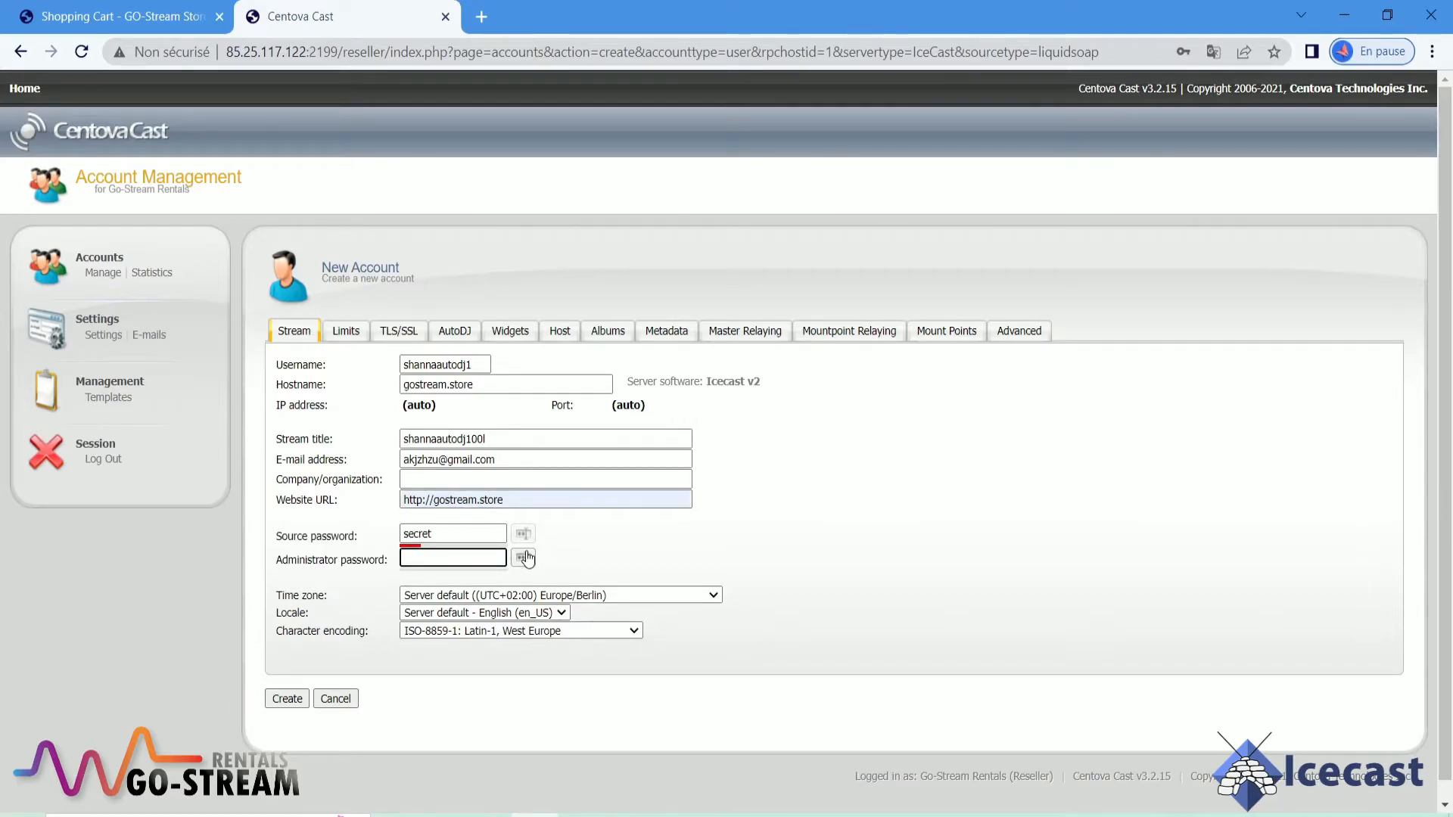
drag(492, 534, 386, 537)
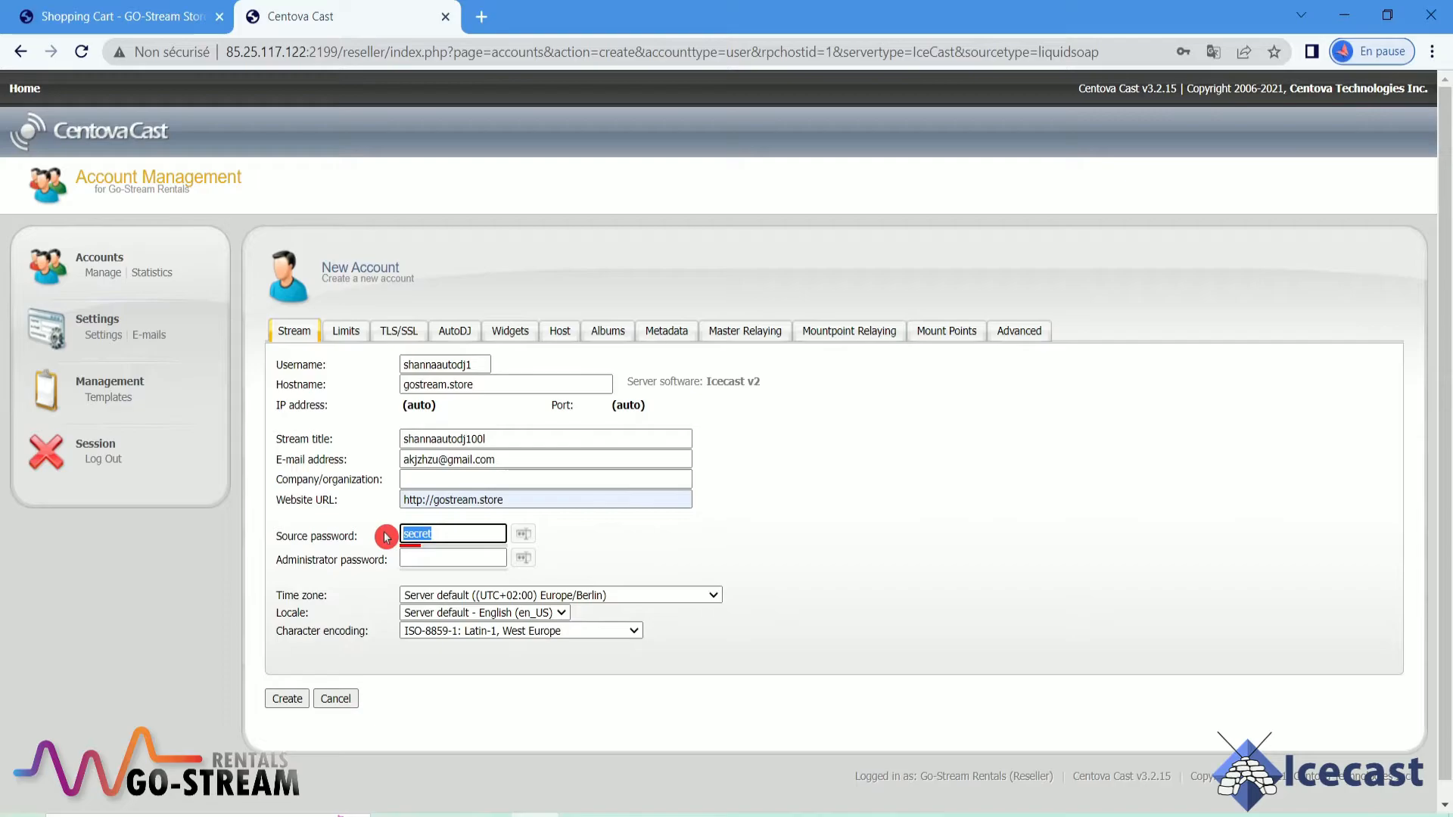
key(BackSpace)
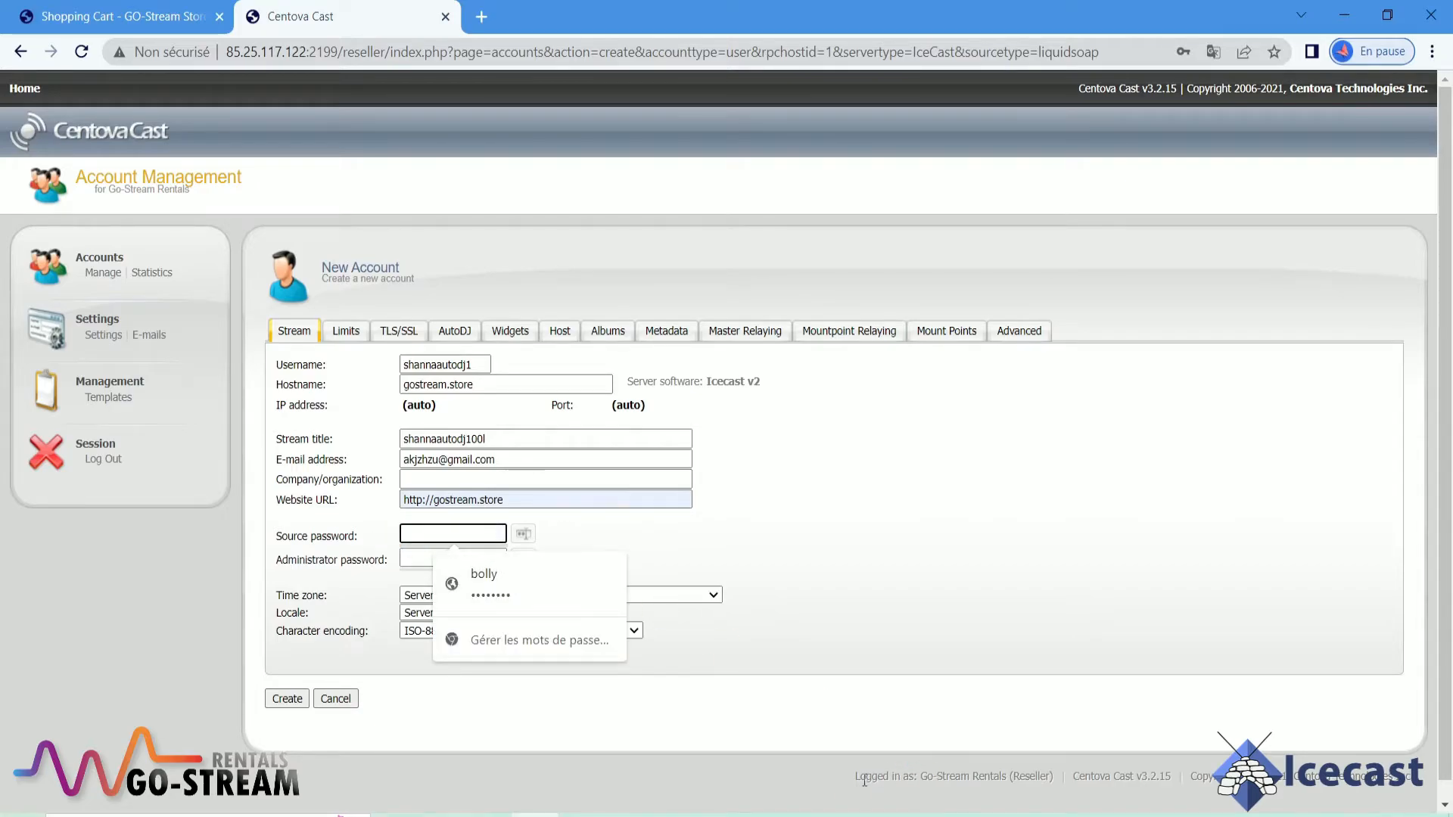
Step: Enter a new source password, referring to the template notes
click(772, 816)
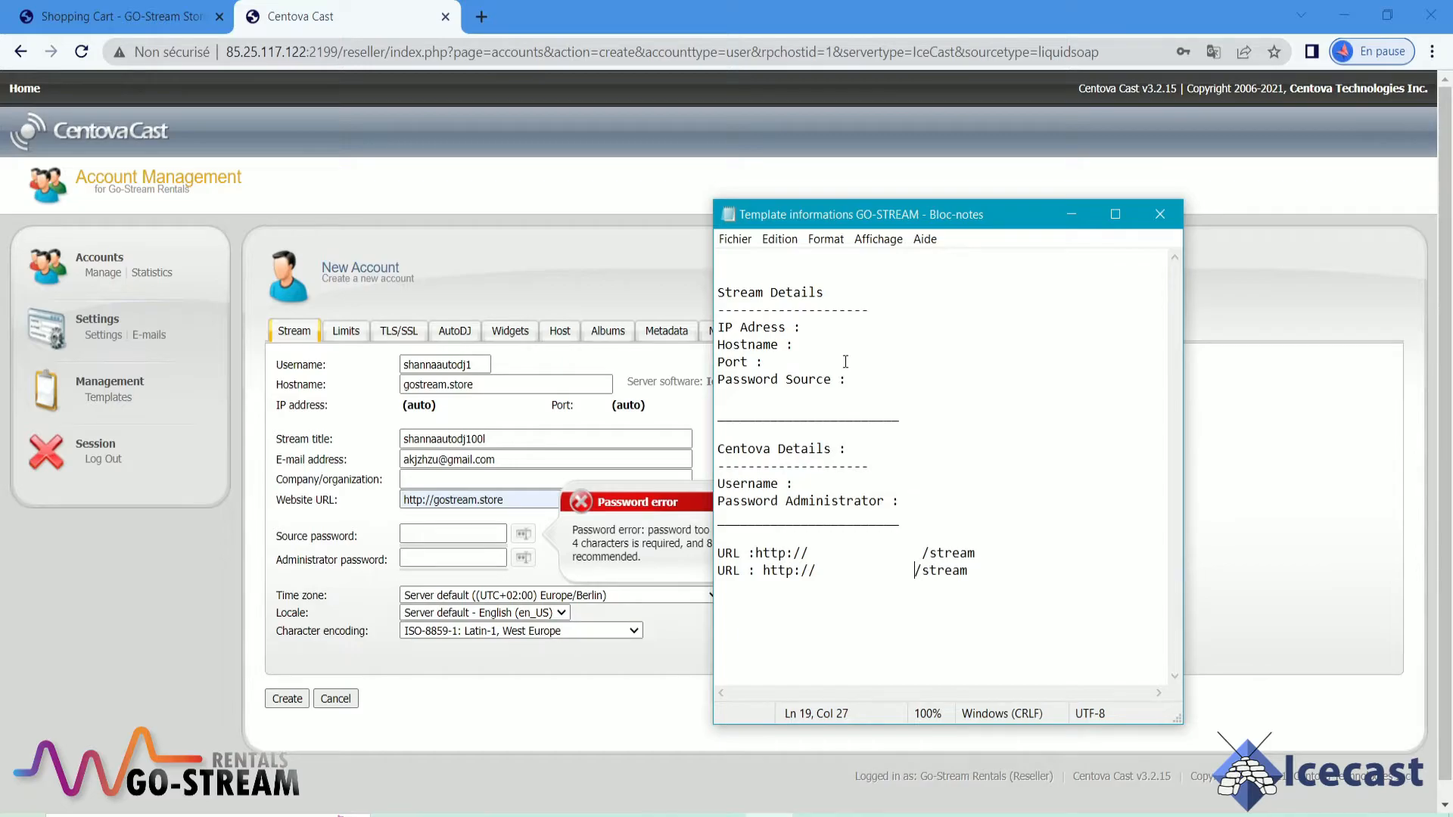
click(409, 534)
drag(280, 537, 342, 538)
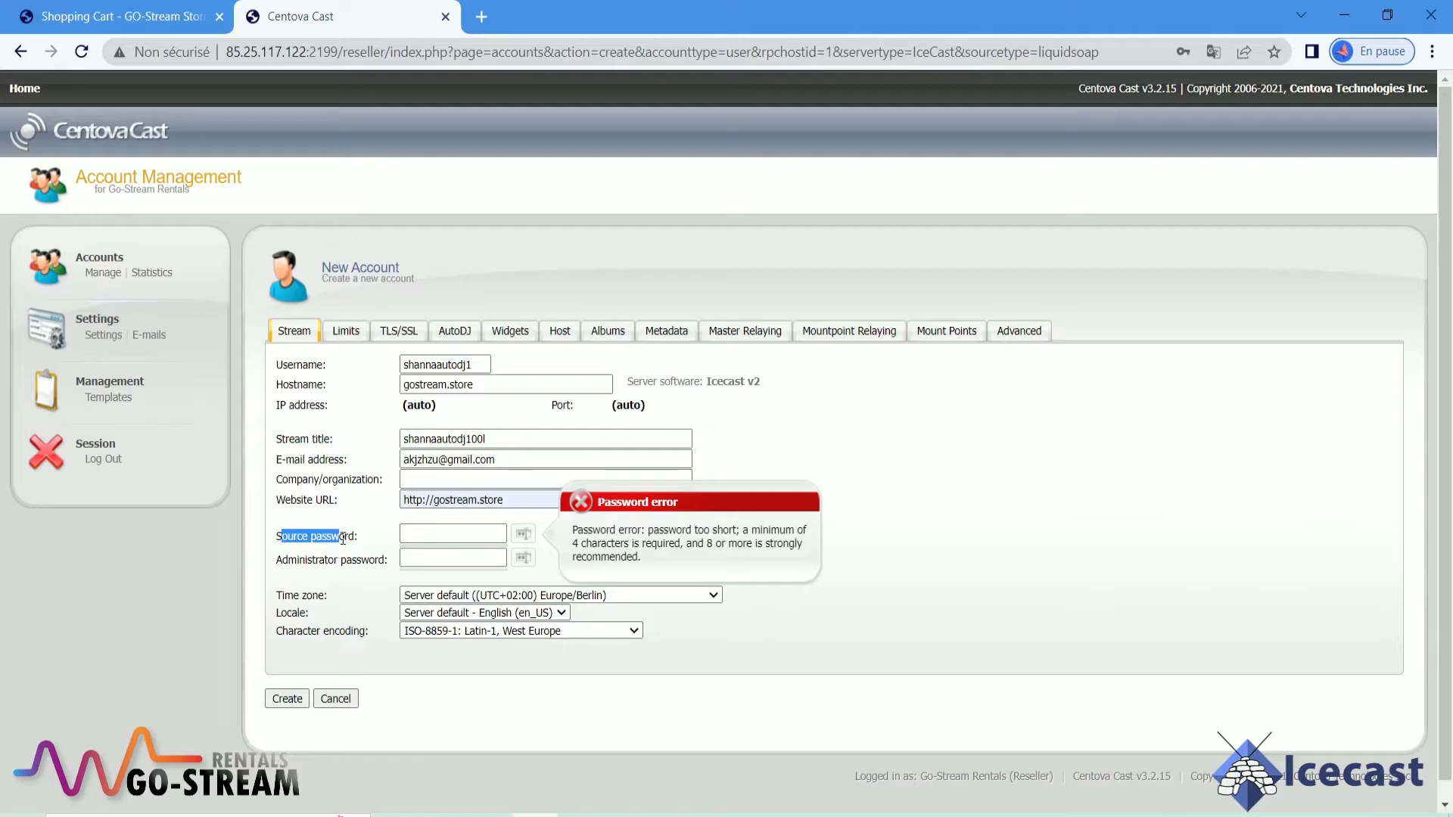
click(442, 530)
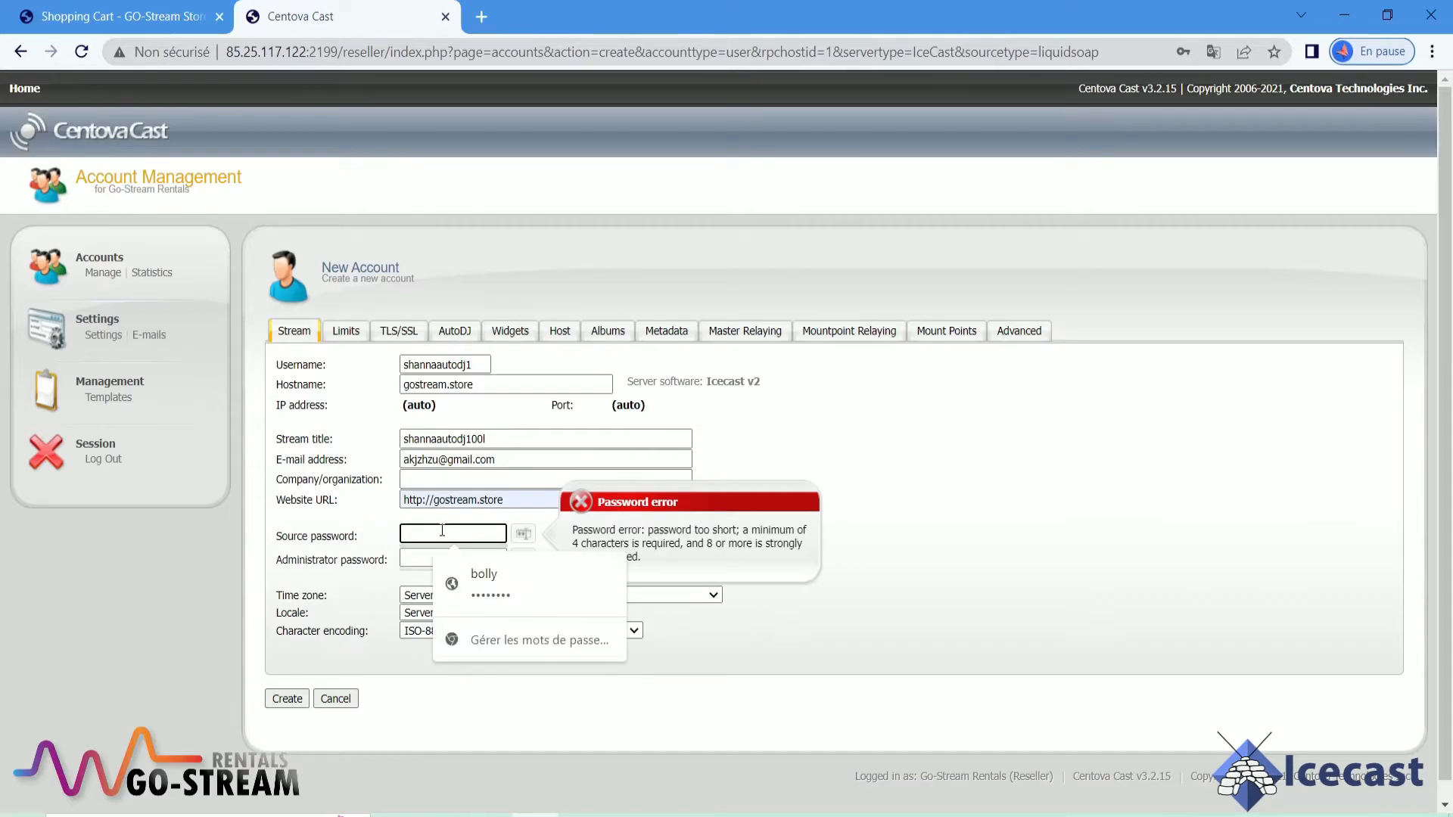
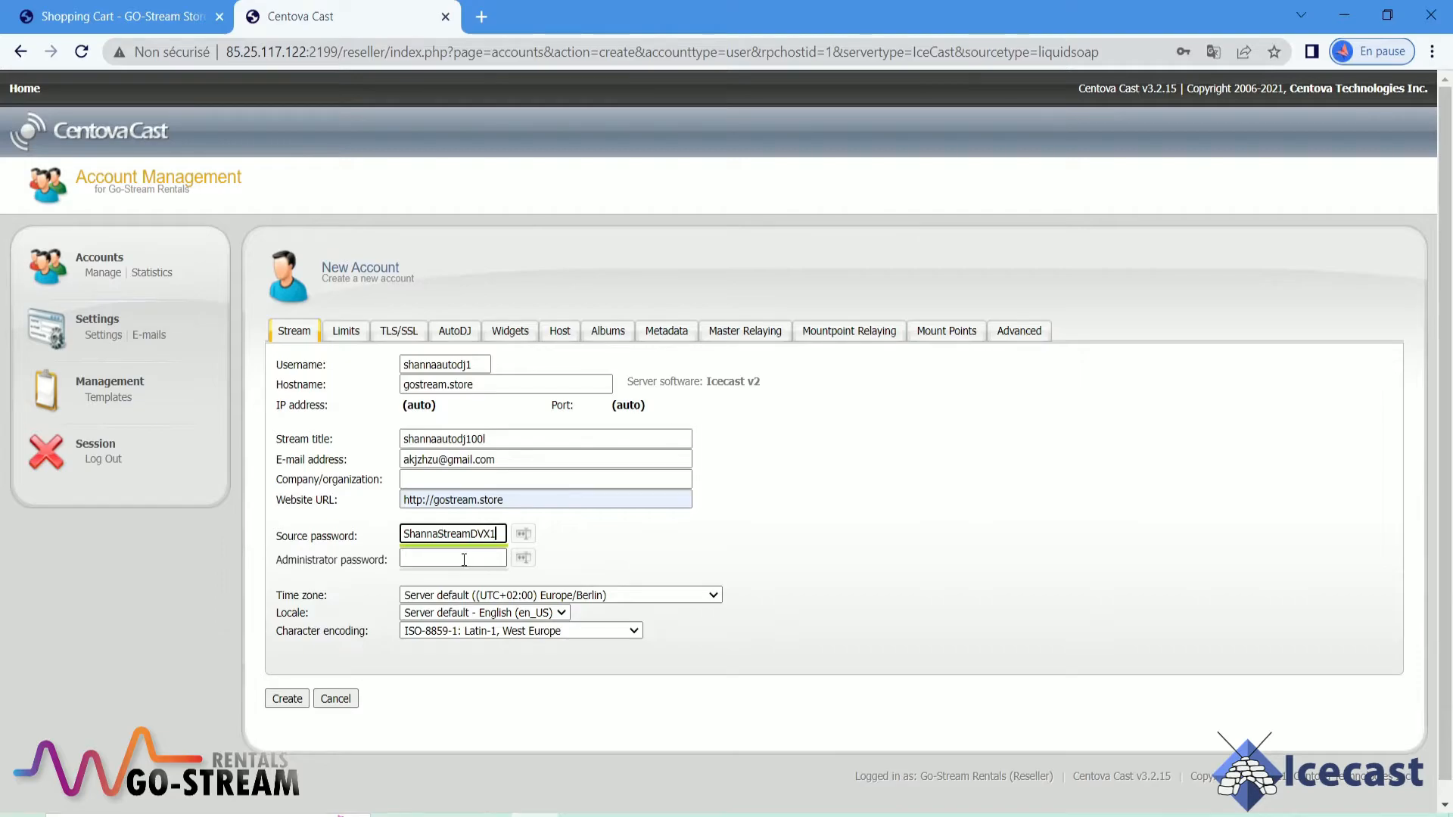
Step: Enter the administrator password on the account form
click(275, 563)
click(274, 567)
drag(274, 566, 379, 561)
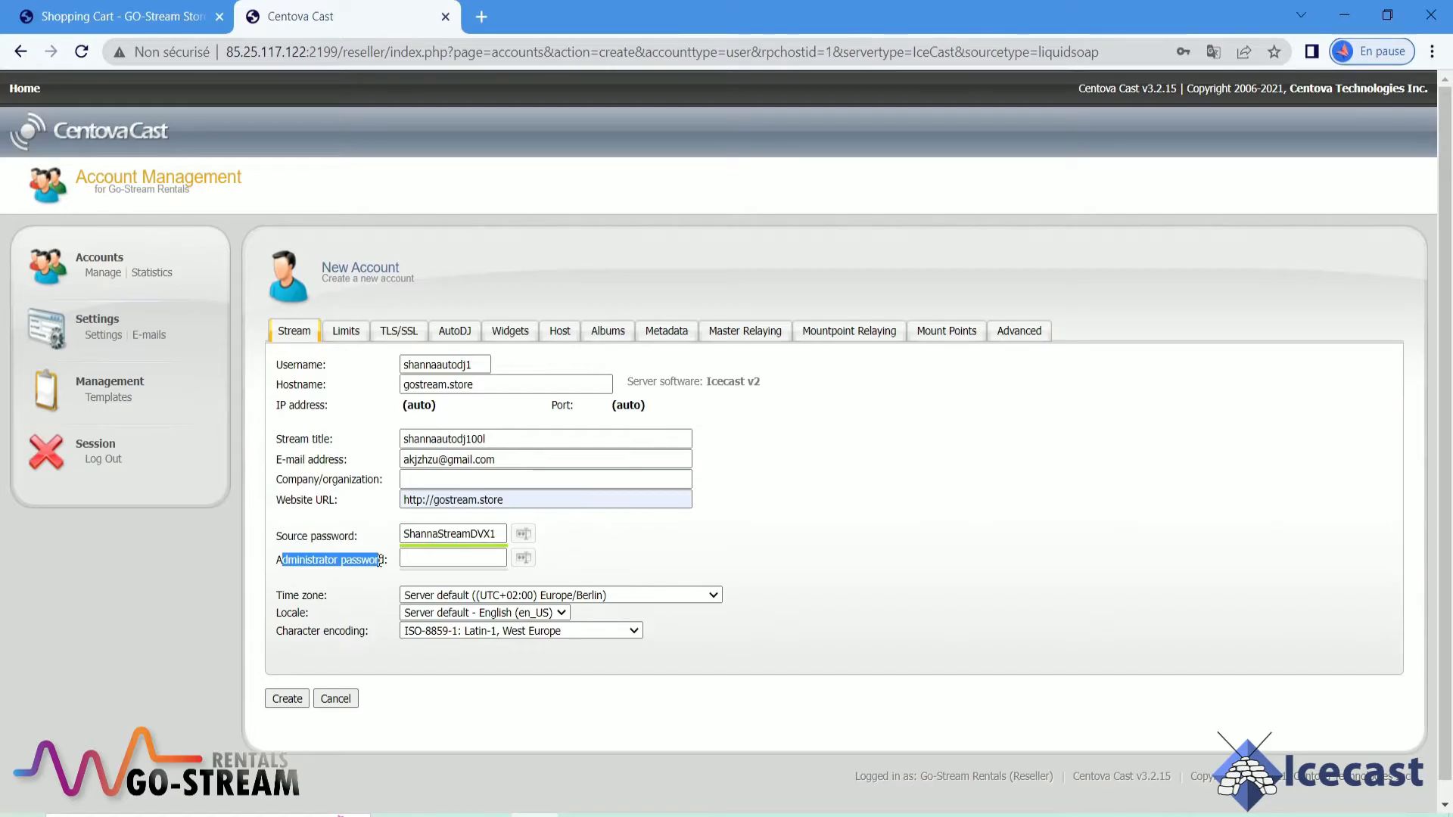
drag(277, 364, 324, 364)
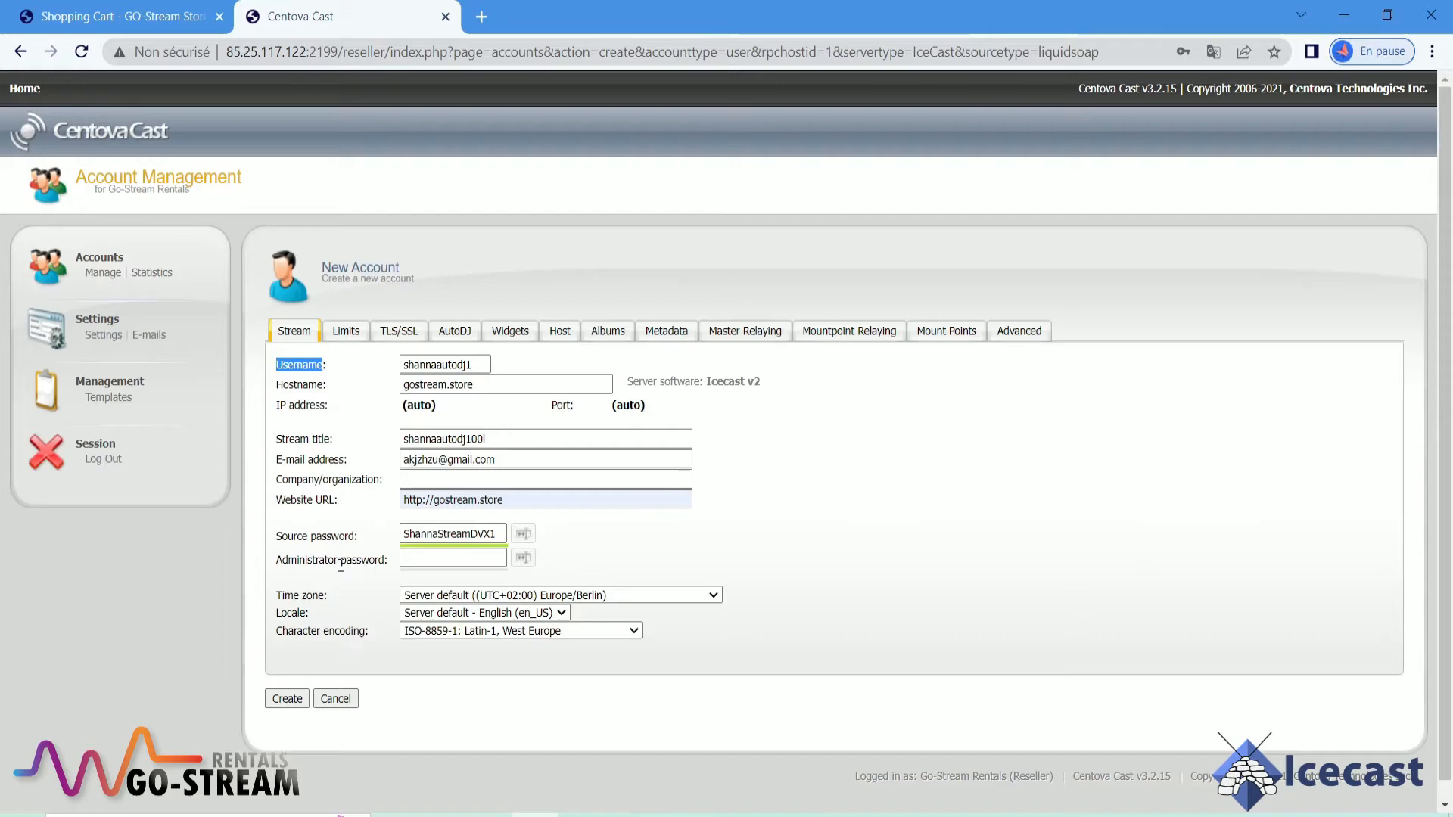
click(424, 562)
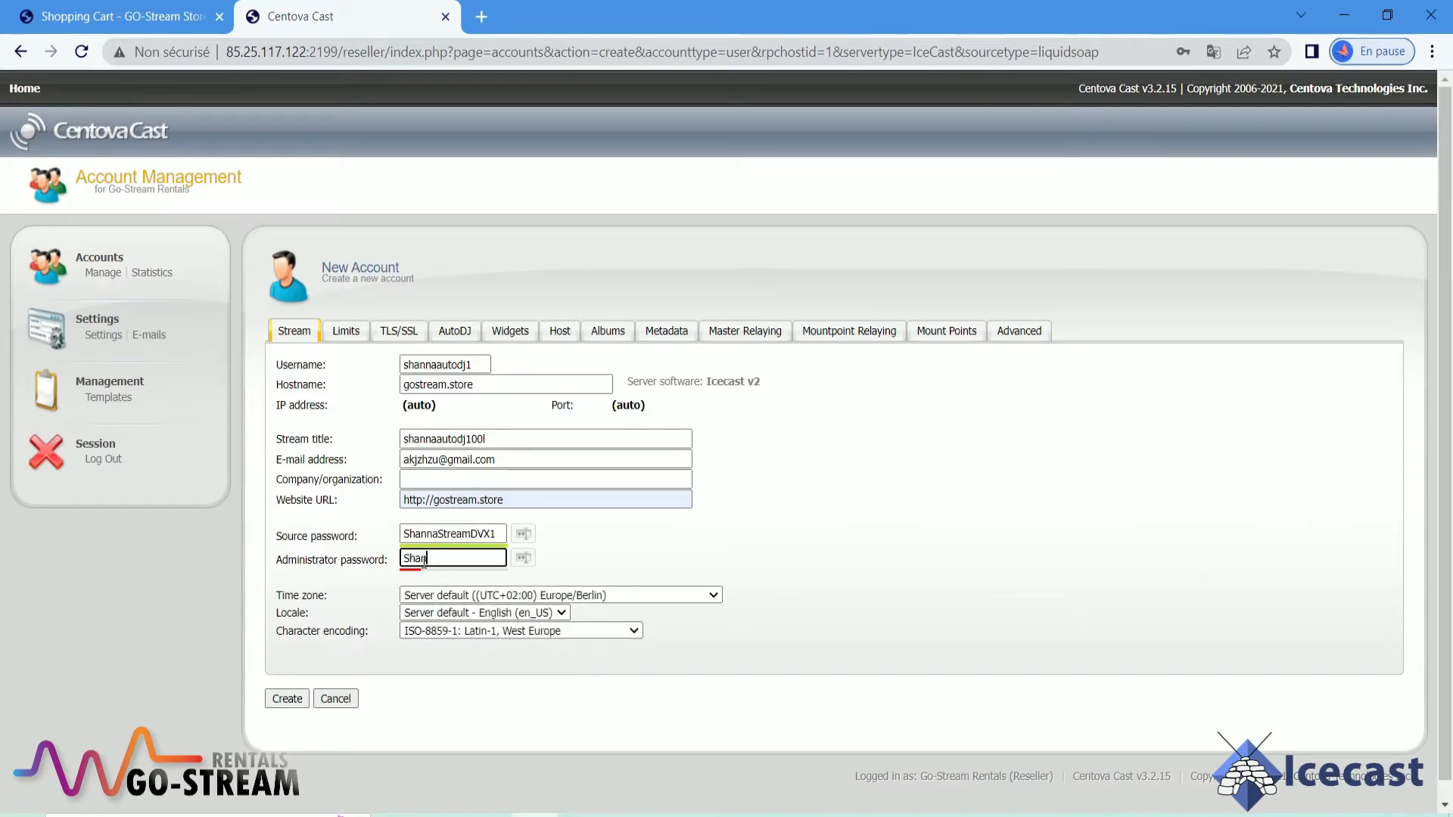
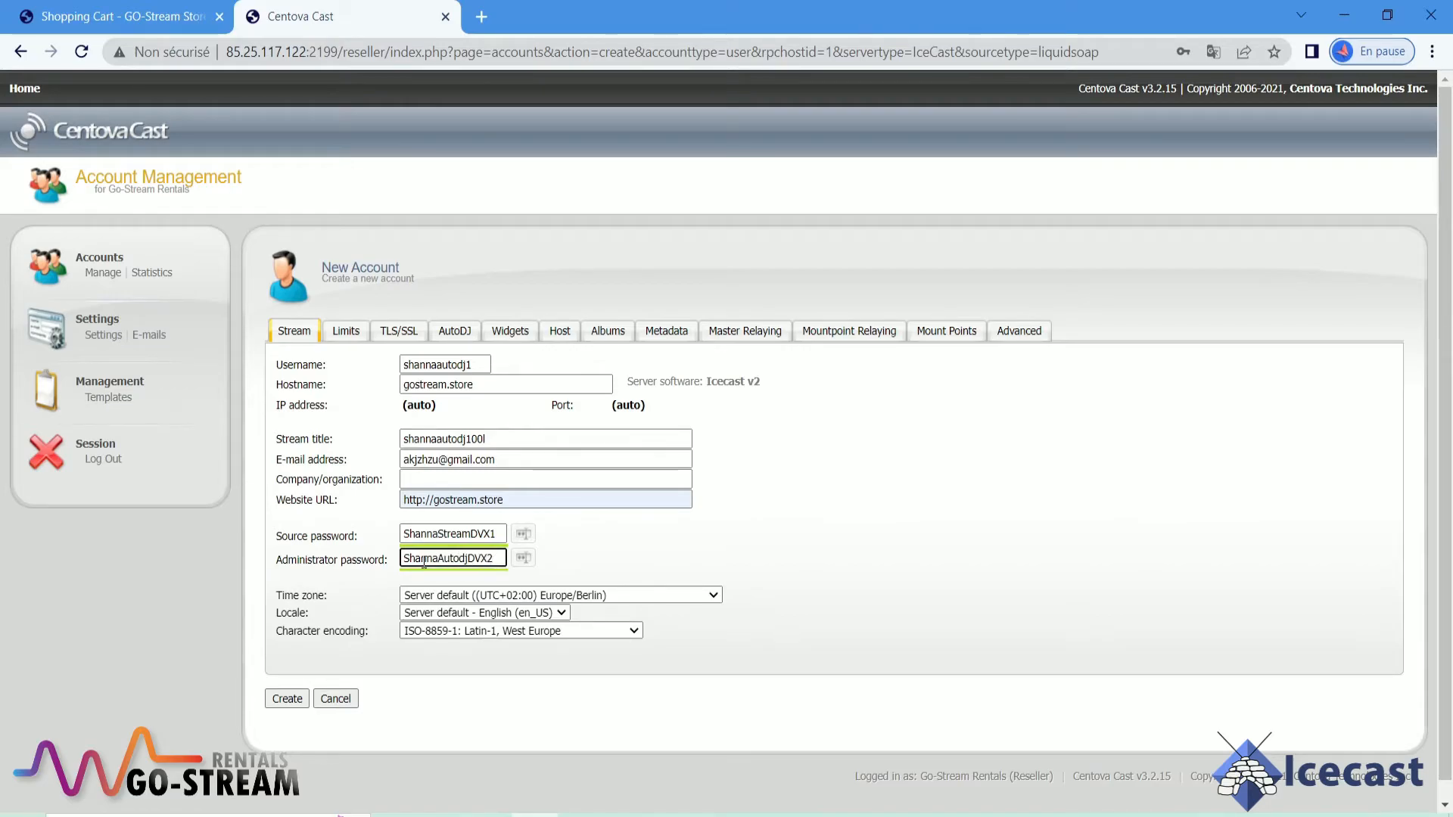
Step: Copy the source password into the notes after Password Source
click(780, 812)
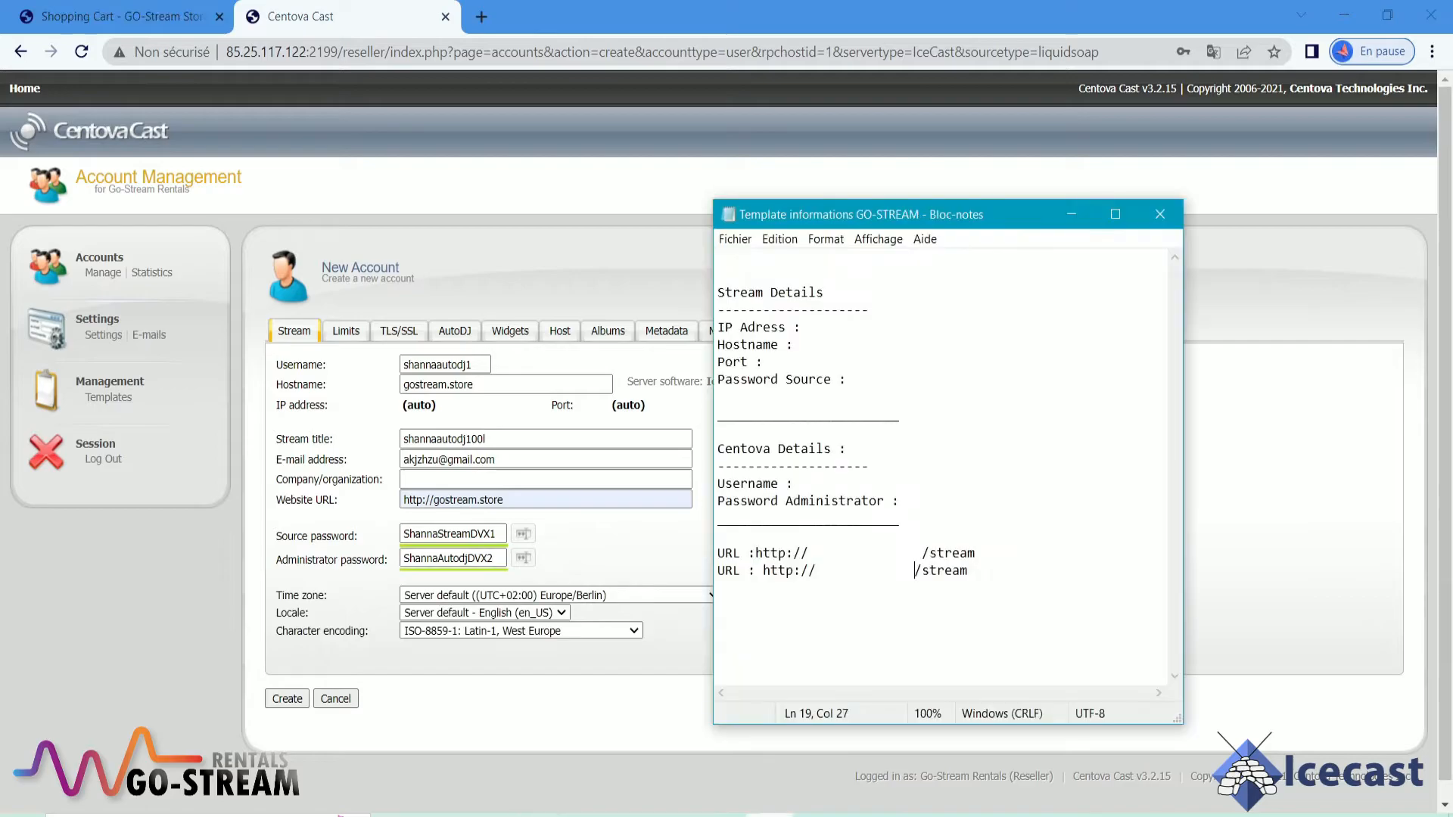
drag(503, 535, 405, 535)
key(ctrl+c)
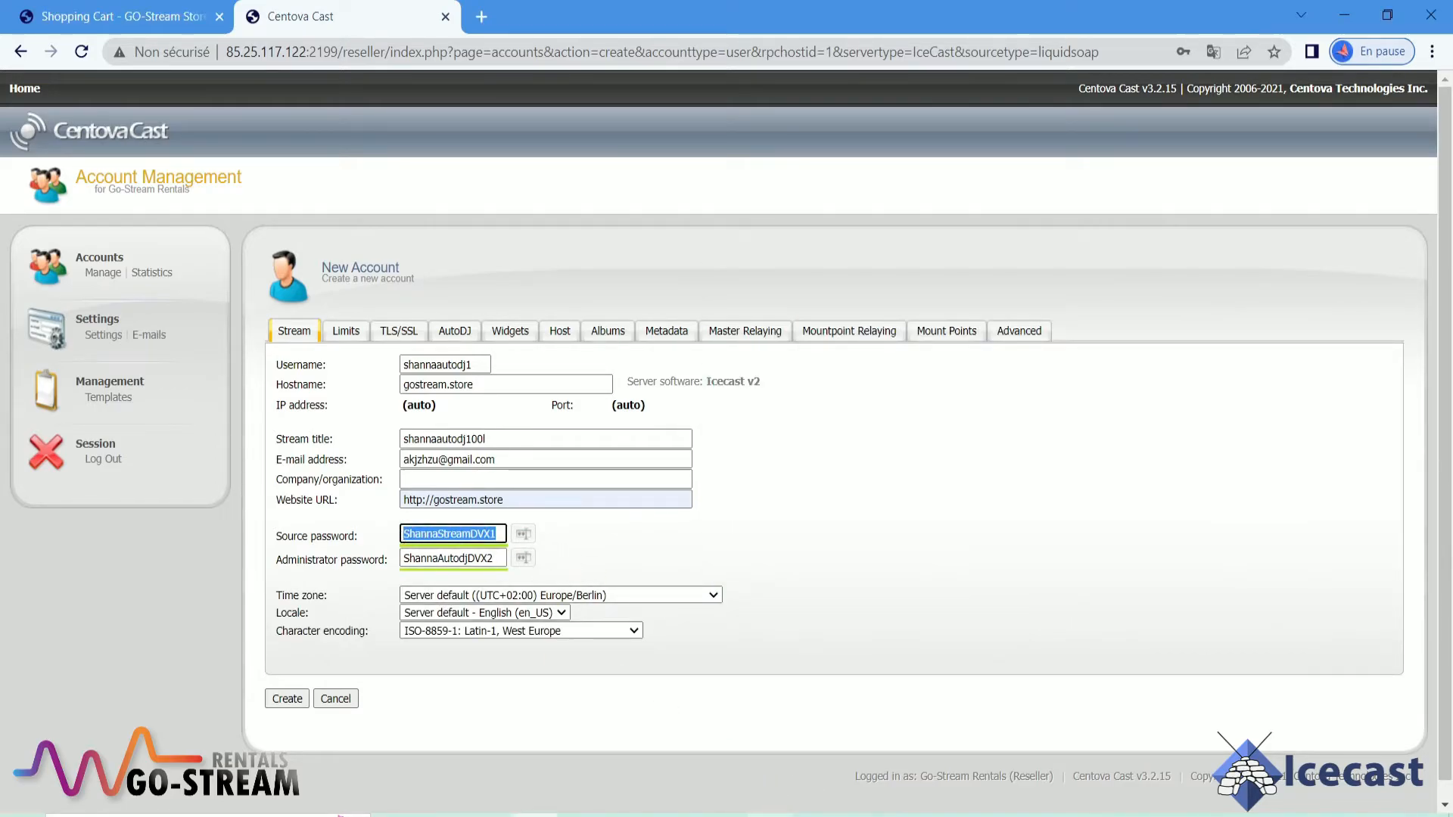
click(779, 811)
click(869, 379)
key(ctrl+v)
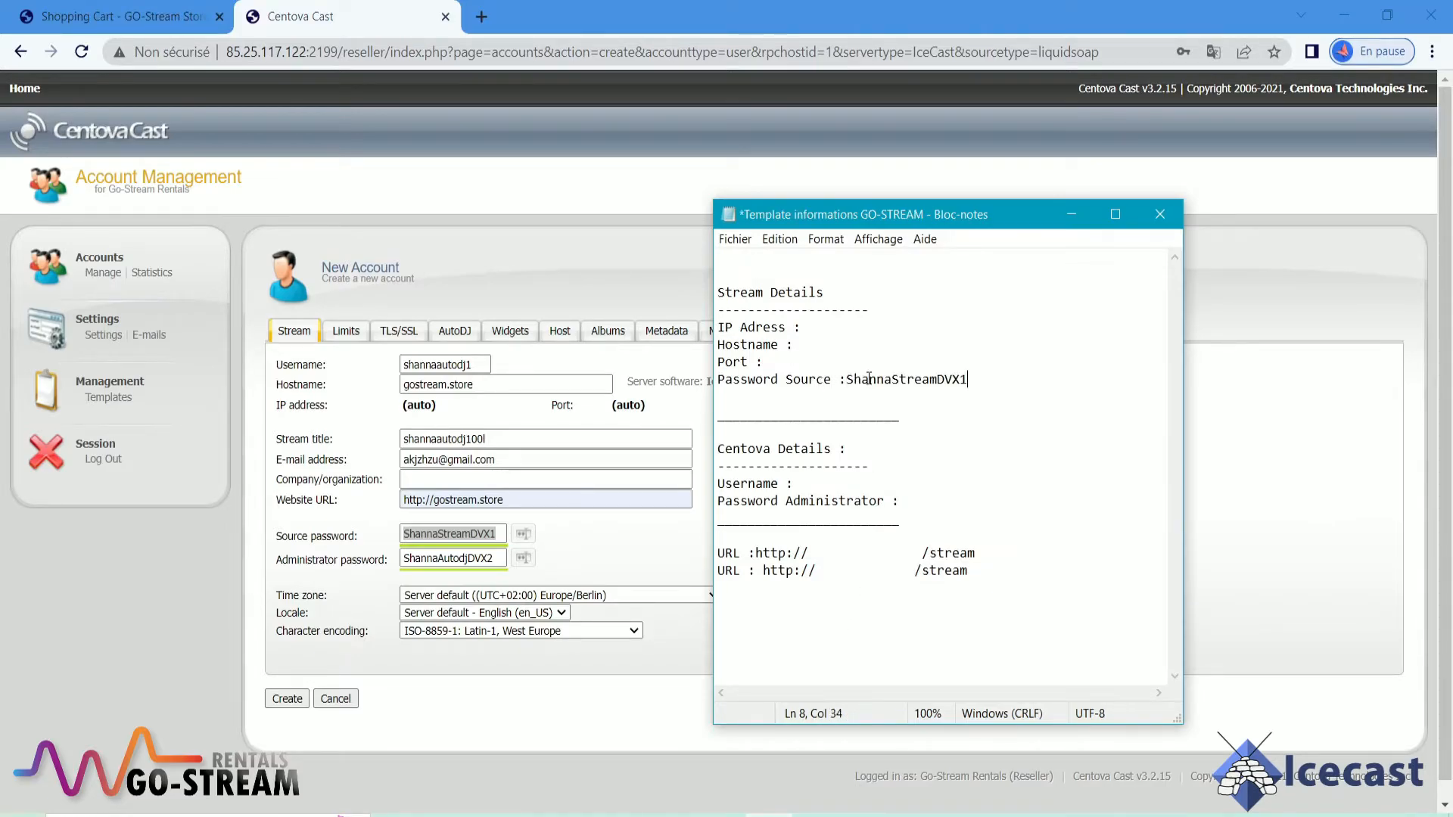
Step: Copy the administrator password into the notes after Password Administrator
drag(500, 559, 399, 563)
key(ctrl+c)
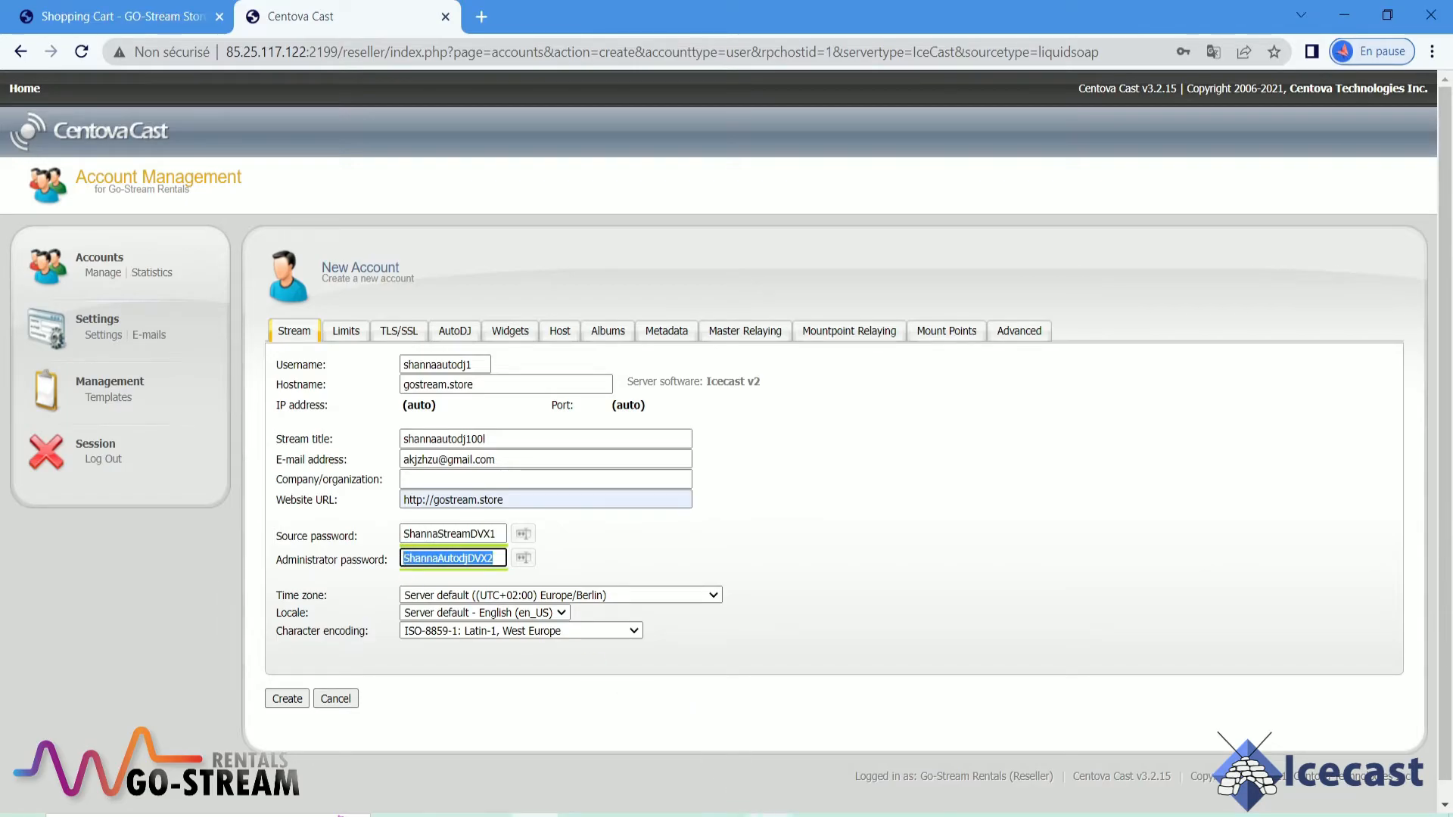
key(alt+Tab)
click(924, 501)
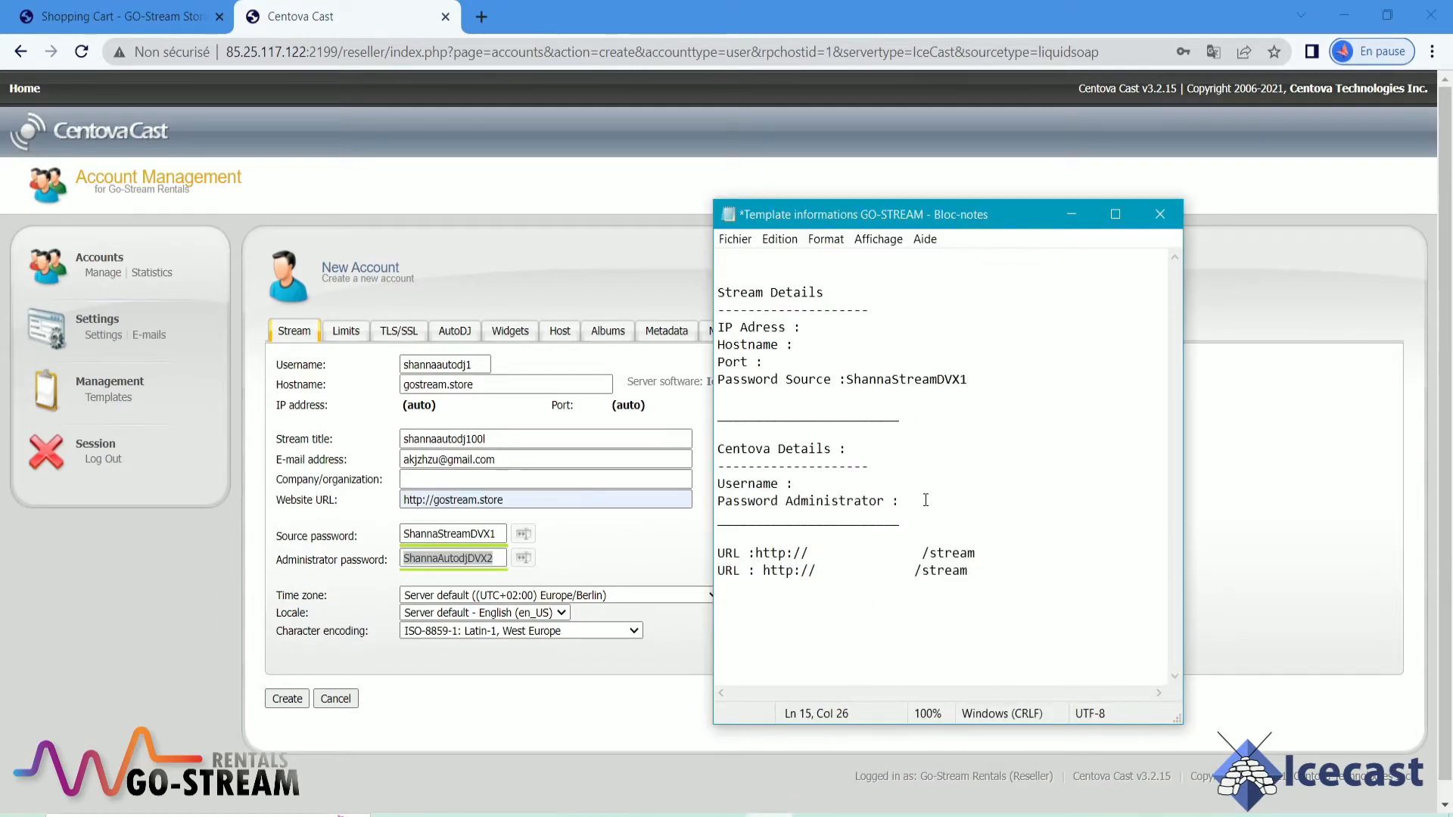
key(ctrl+v)
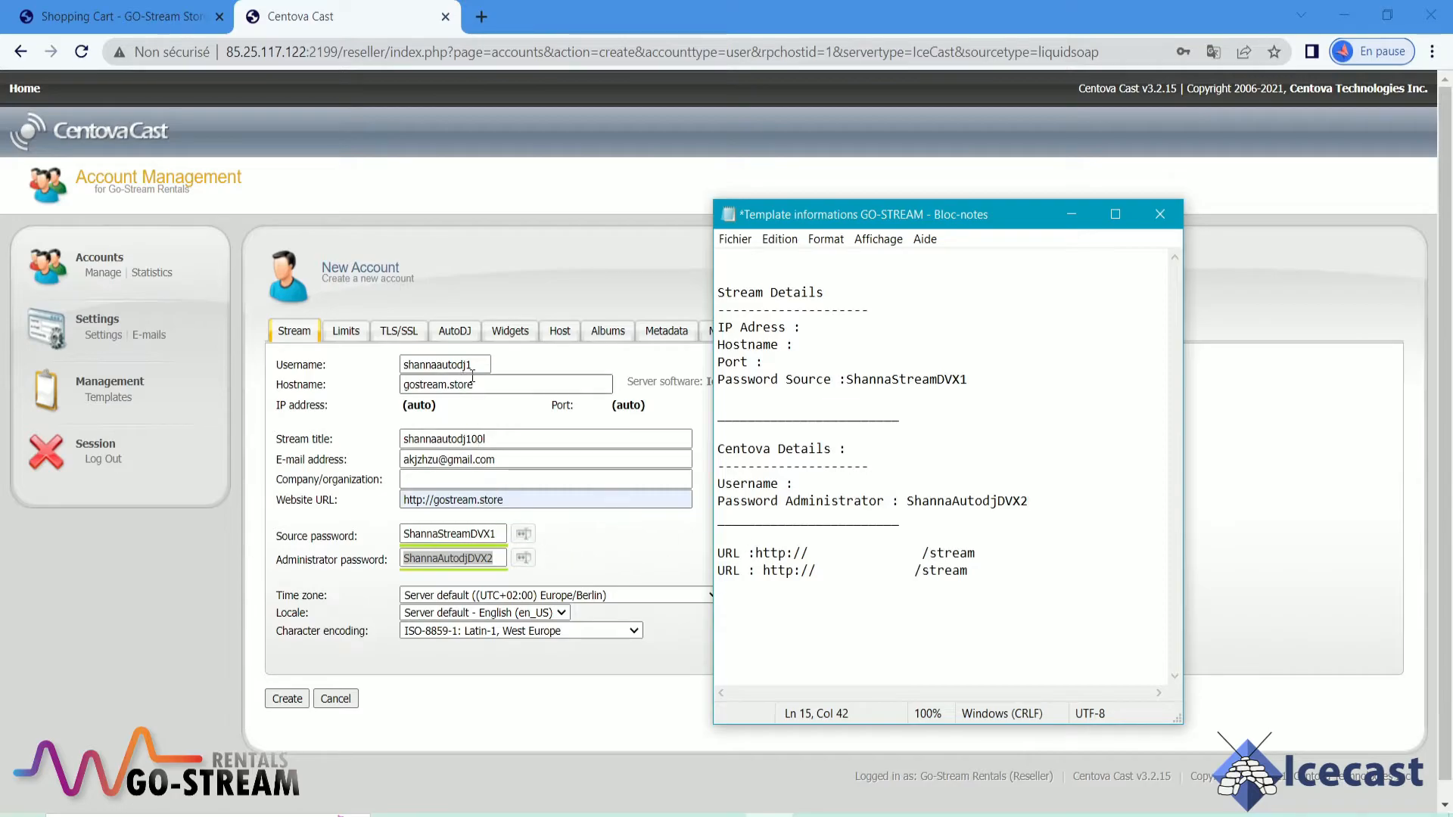
Step: Copy the account username into the notes after Username
drag(473, 365, 438, 366)
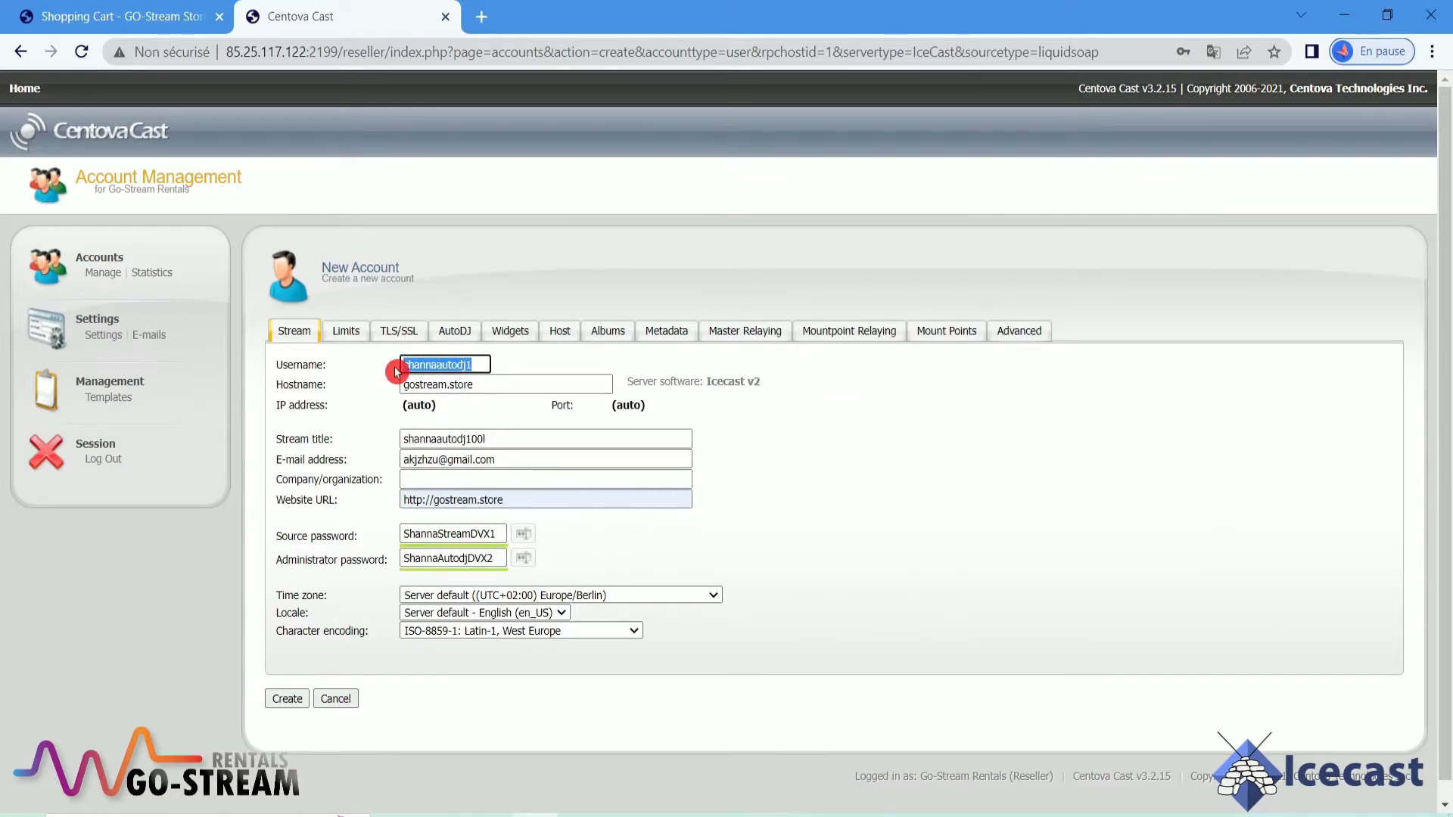
click(771, 815)
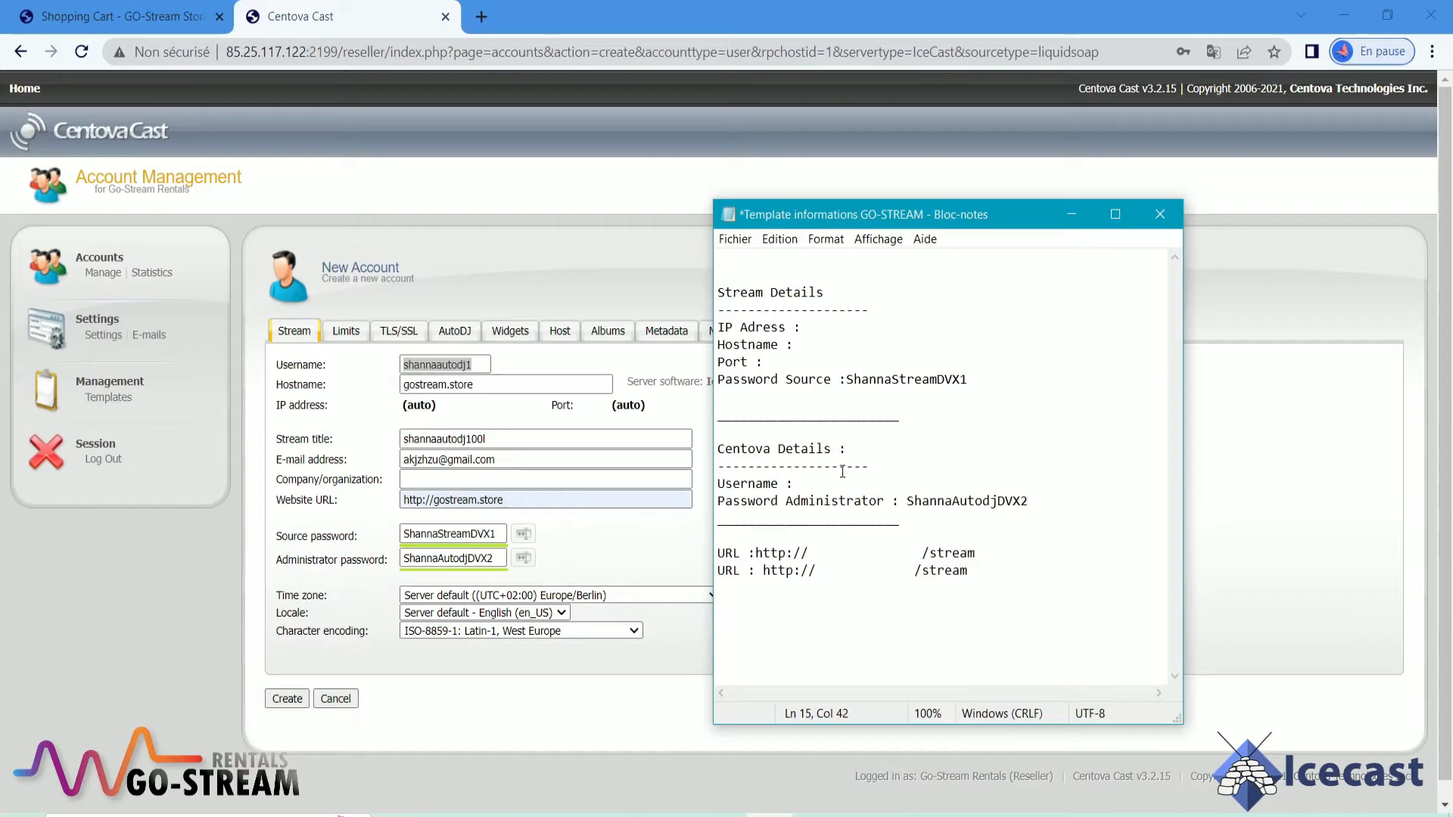
click(816, 481)
key(ctrl+v)
click(665, 533)
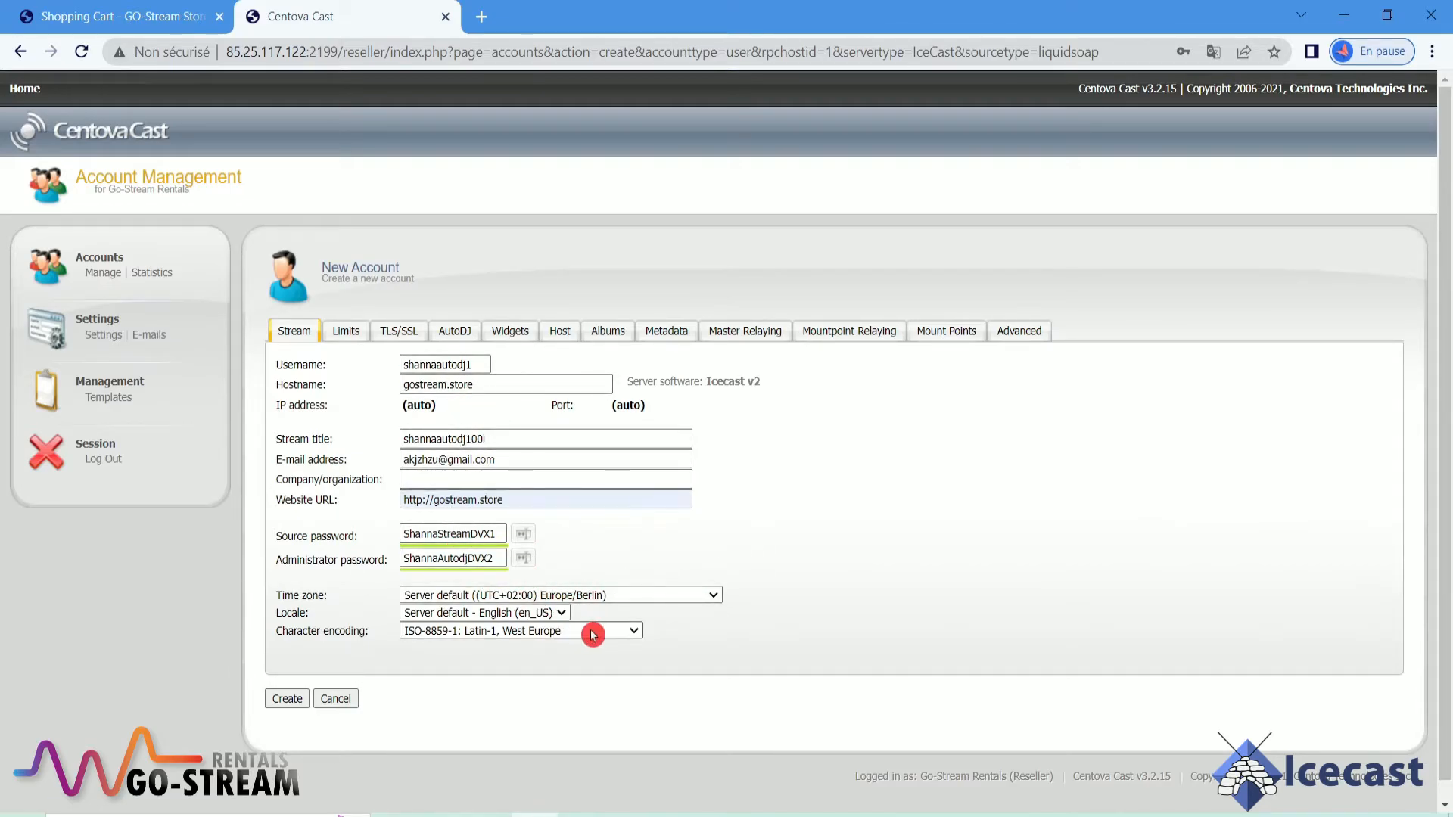
Step: Set limits to 100 maximum listeners, unlimited monthly transfer and 5000 MB disk quota
click(345, 330)
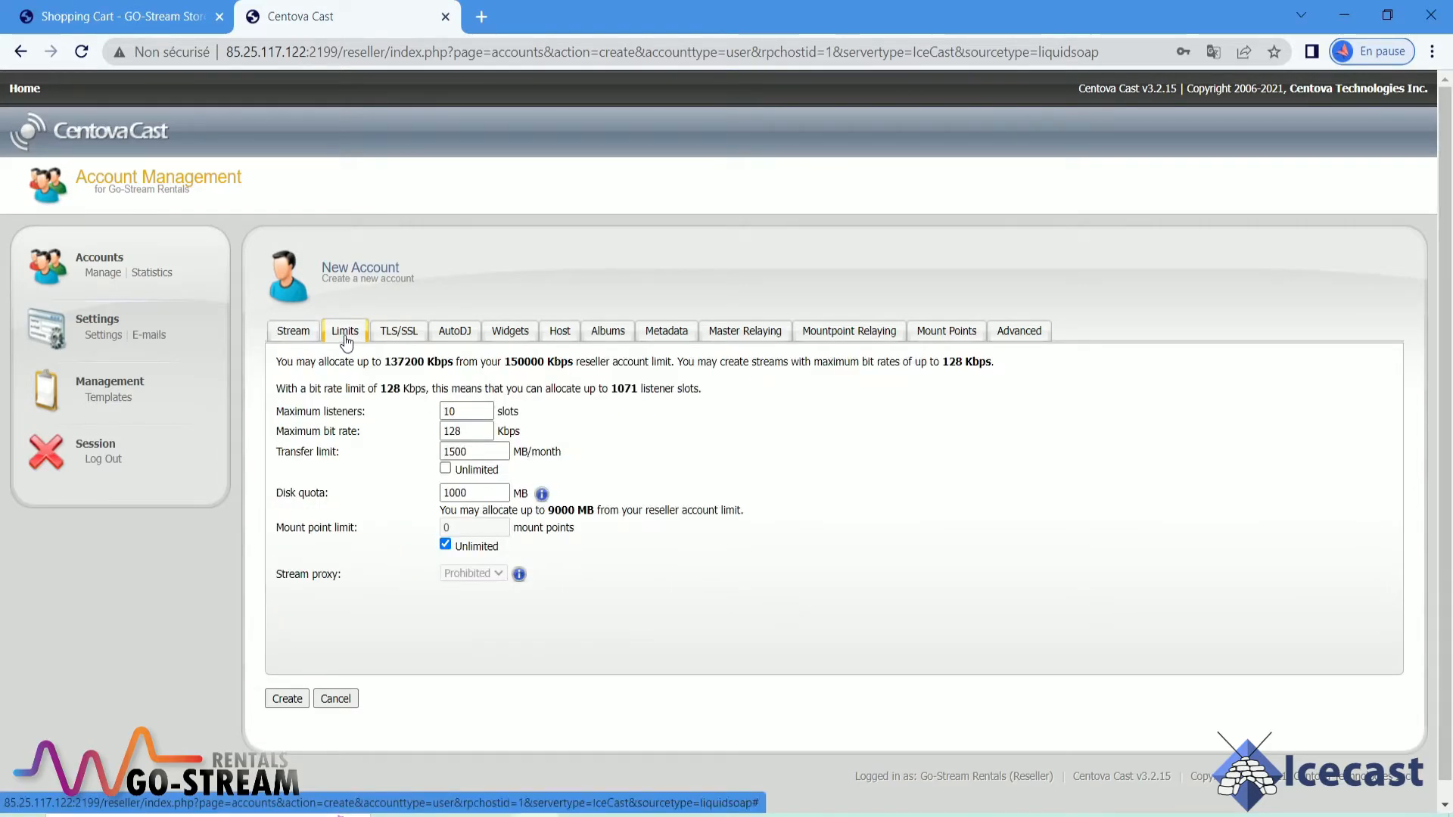
double_click(476, 414)
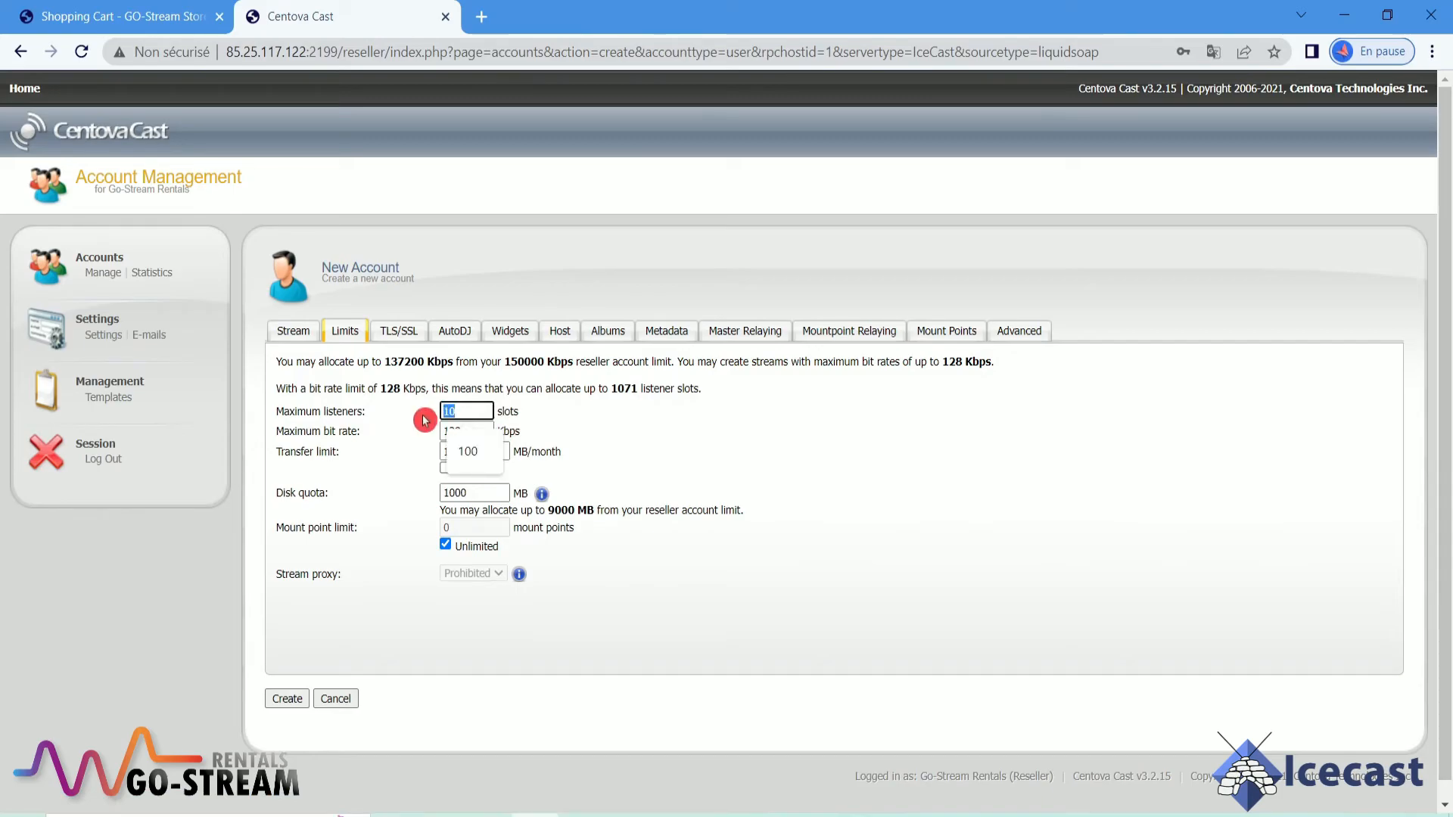
text(100)
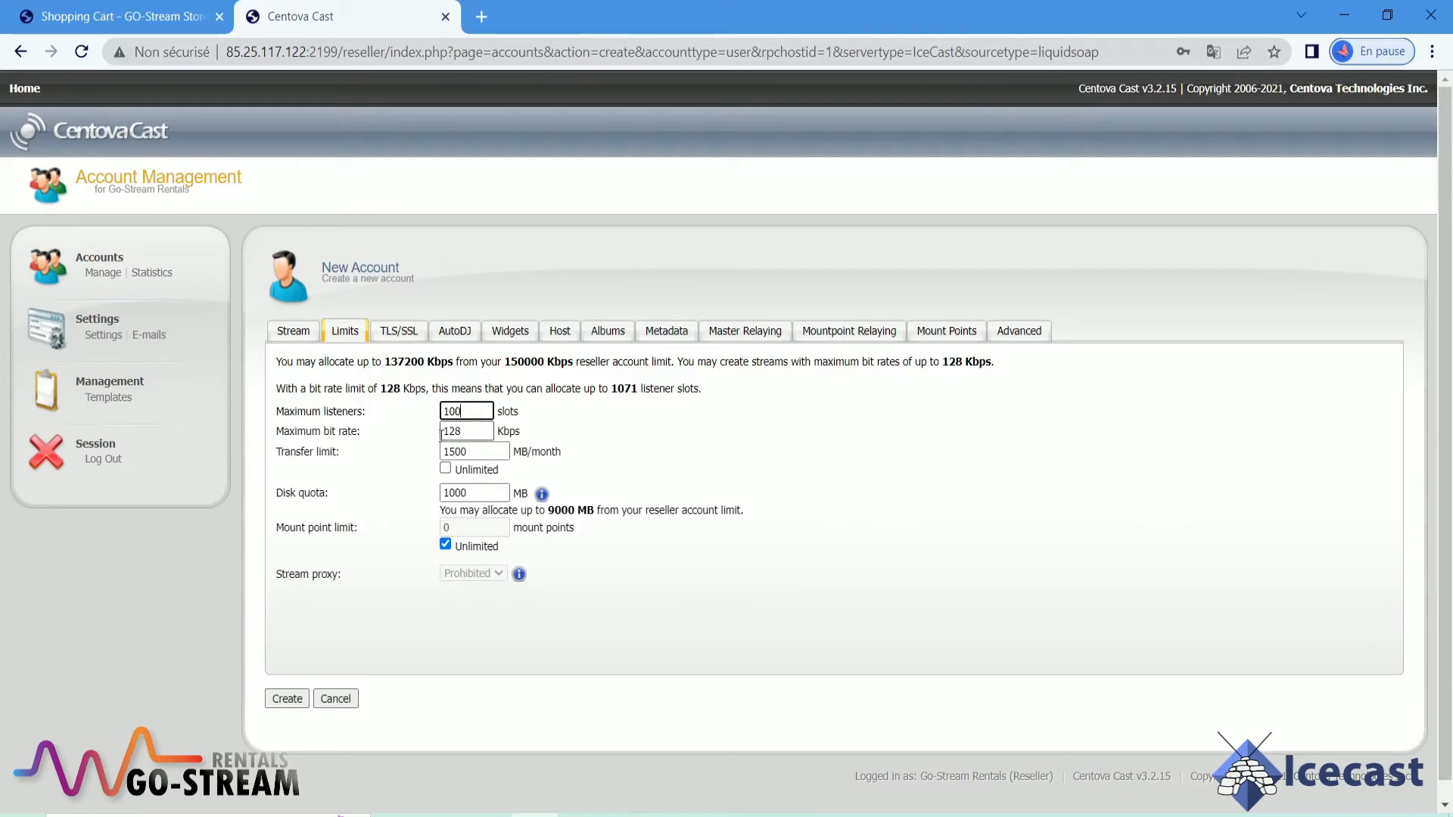
click(560, 431)
click(445, 470)
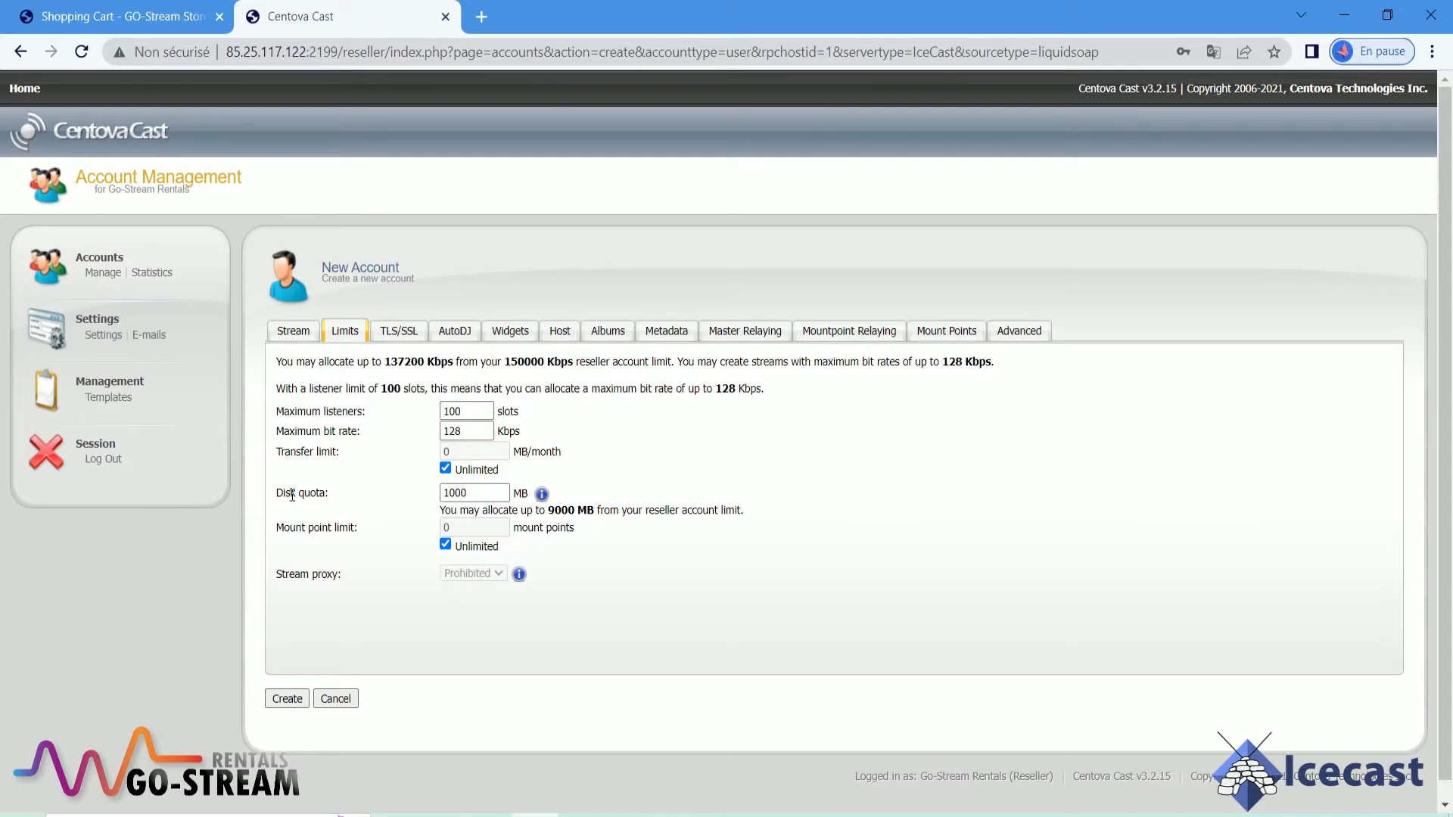
drag(481, 496, 428, 503)
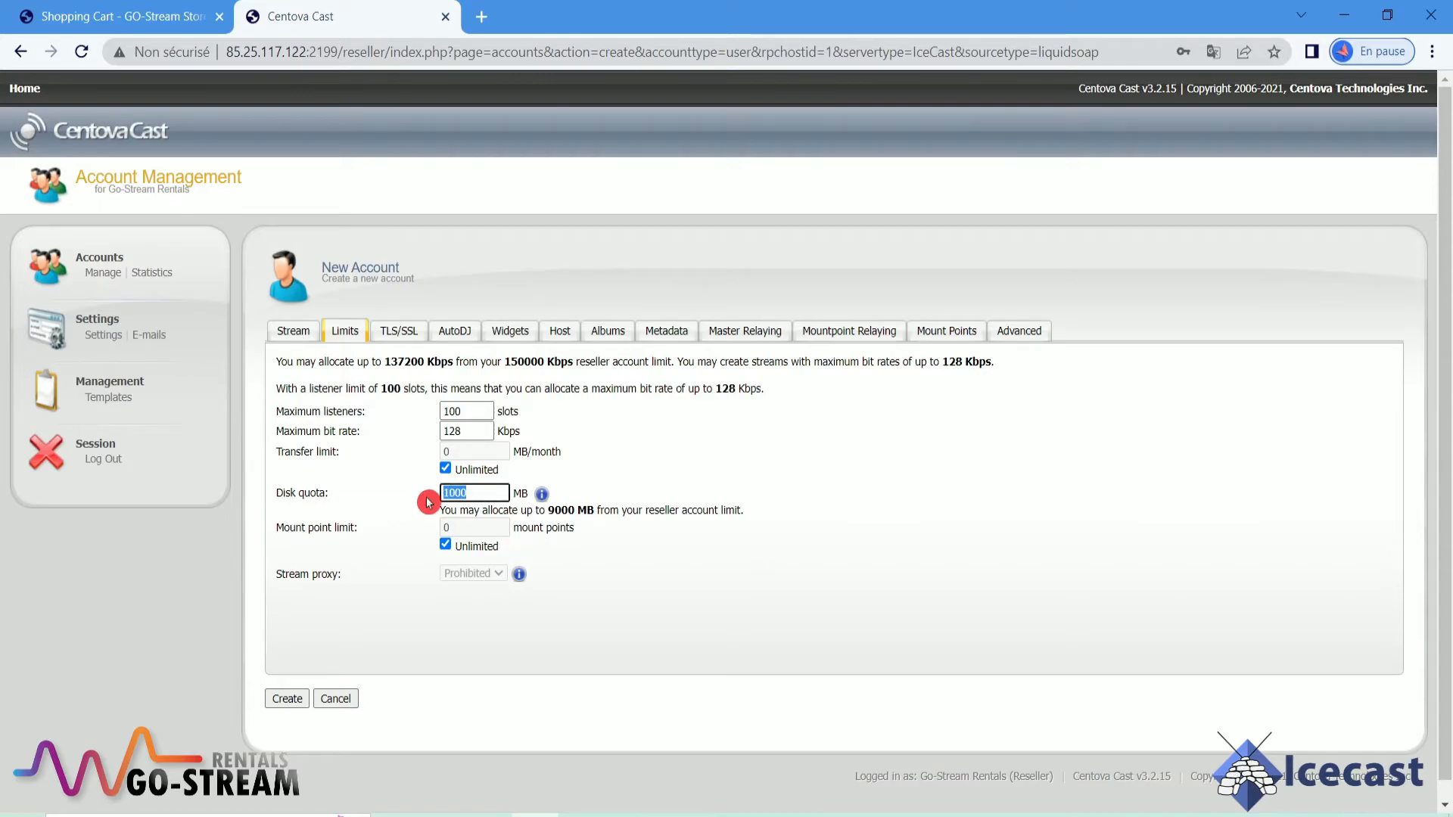
text(5000)
Step: Check the /stream mount point and set AutoDJ status to Permitted and enabled
click(954, 325)
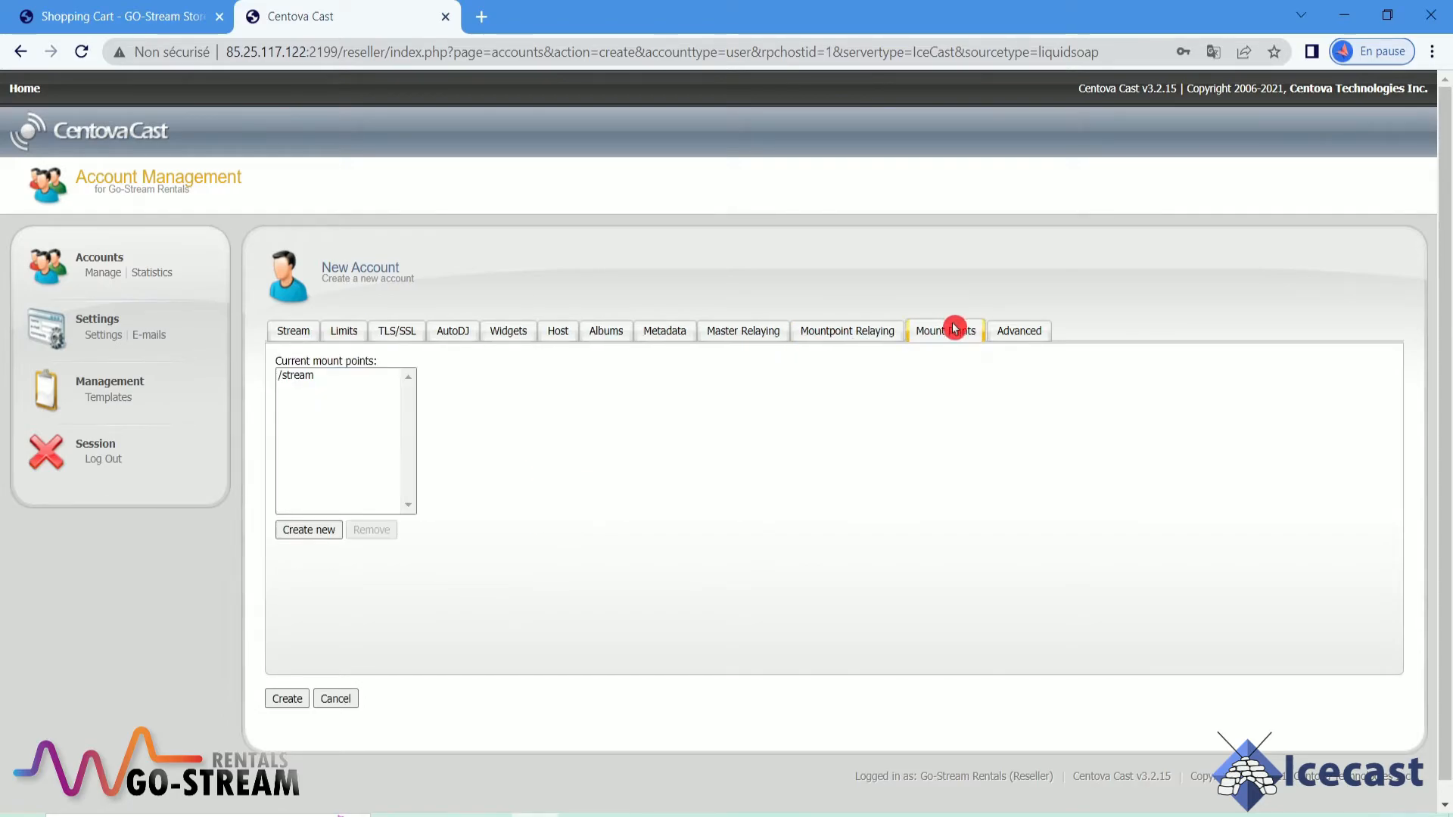
click(300, 375)
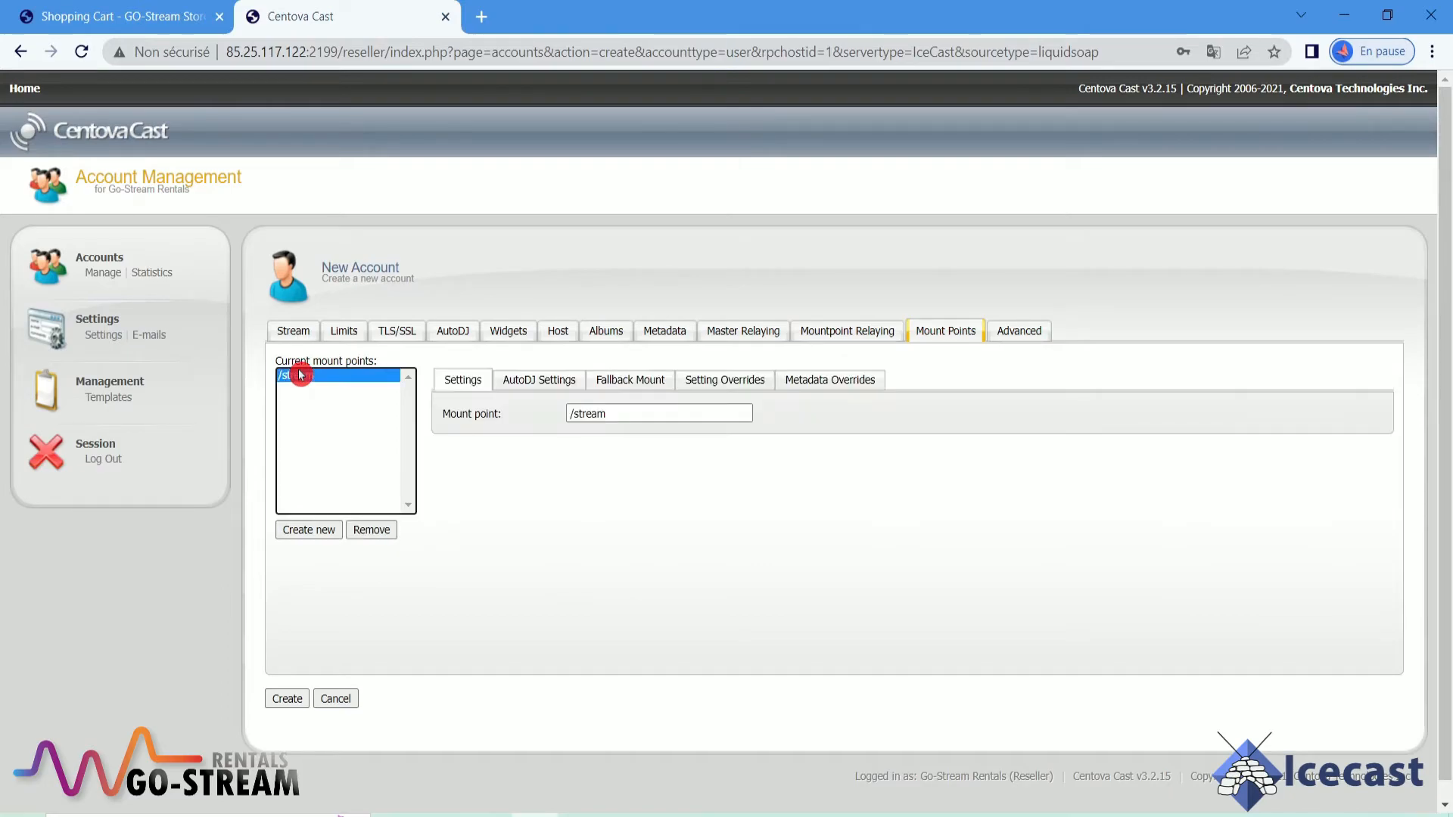
click(543, 382)
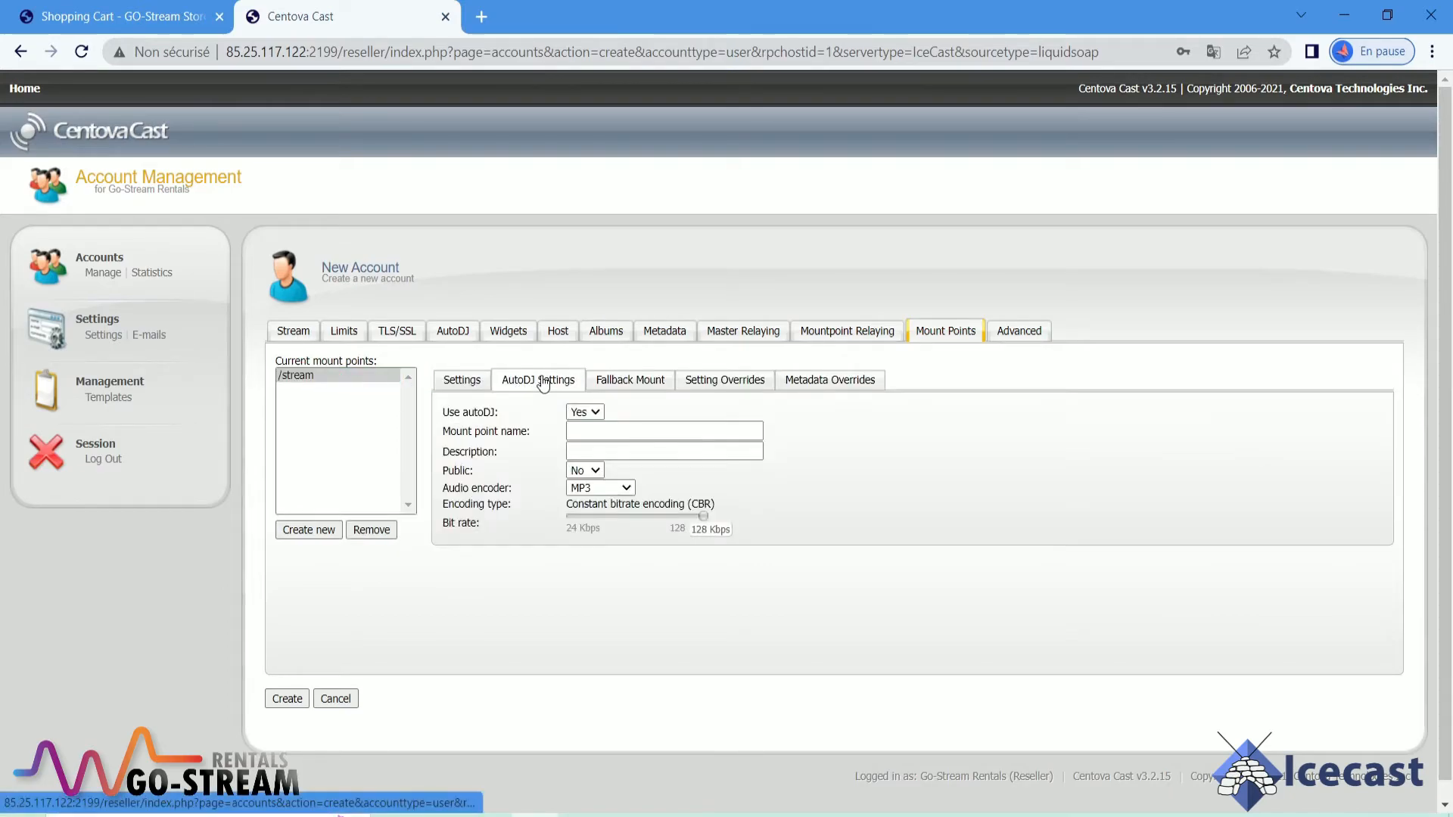
click(529, 507)
click(440, 499)
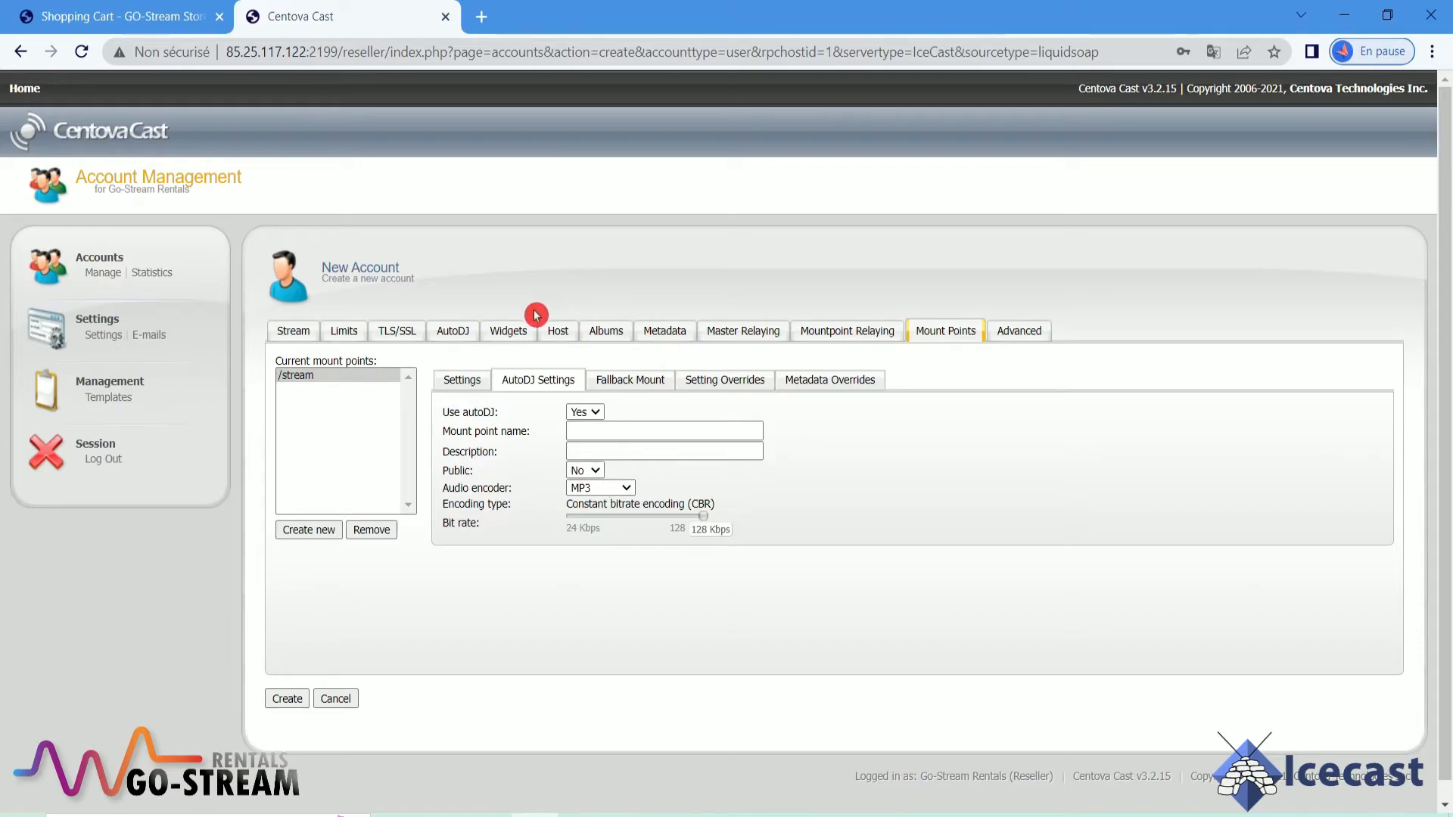
click(455, 340)
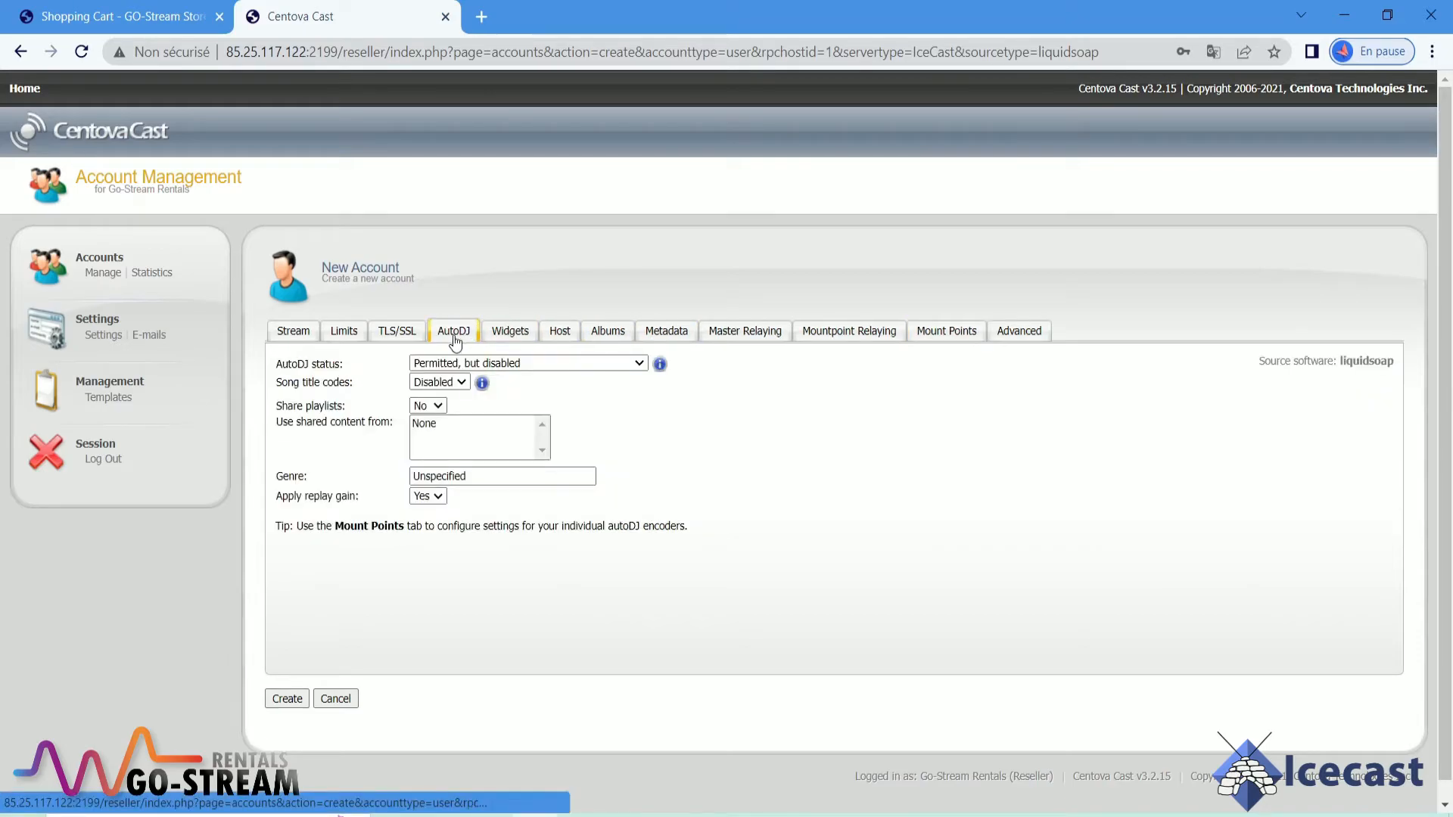
click(530, 366)
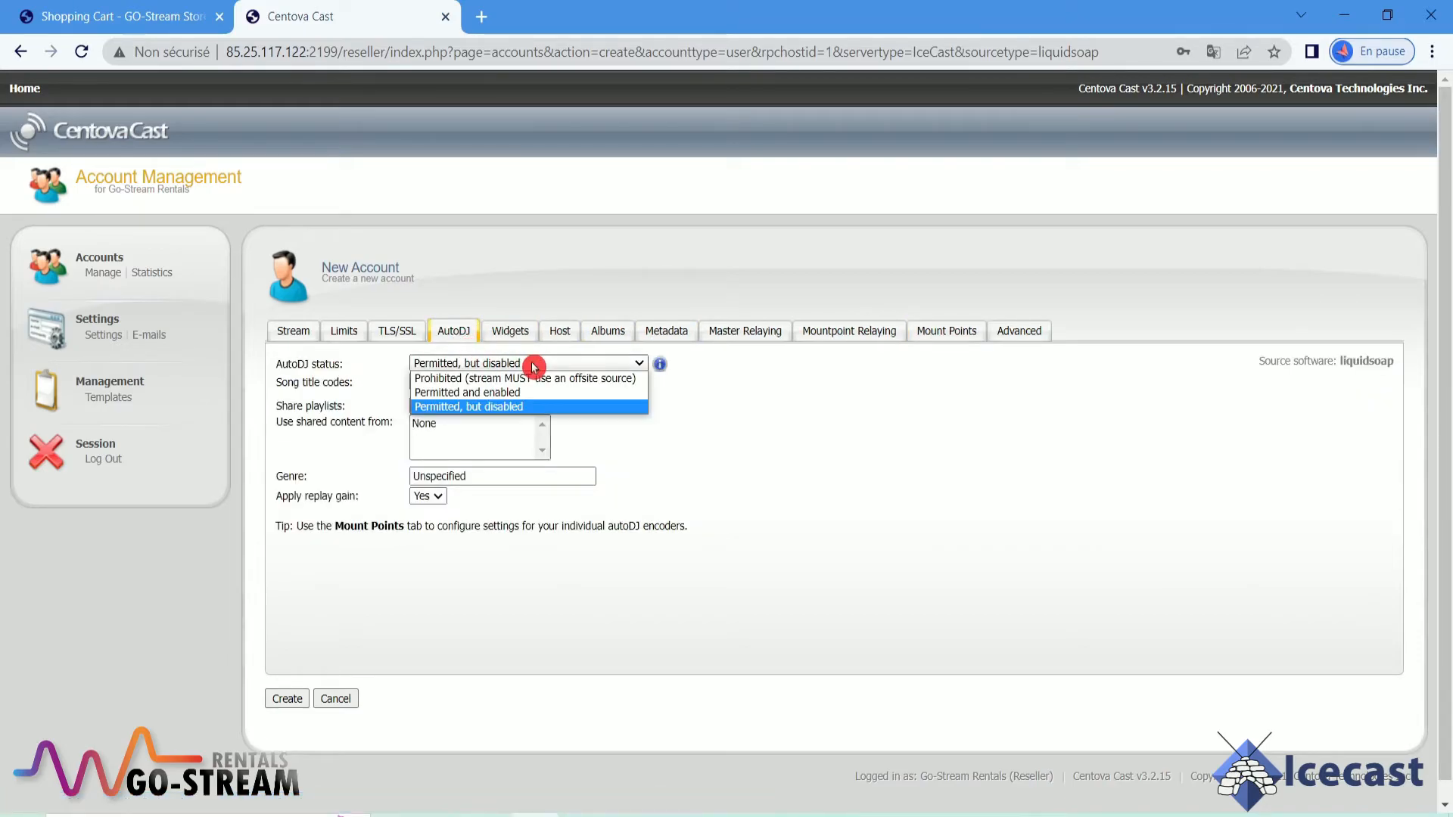
click(564, 393)
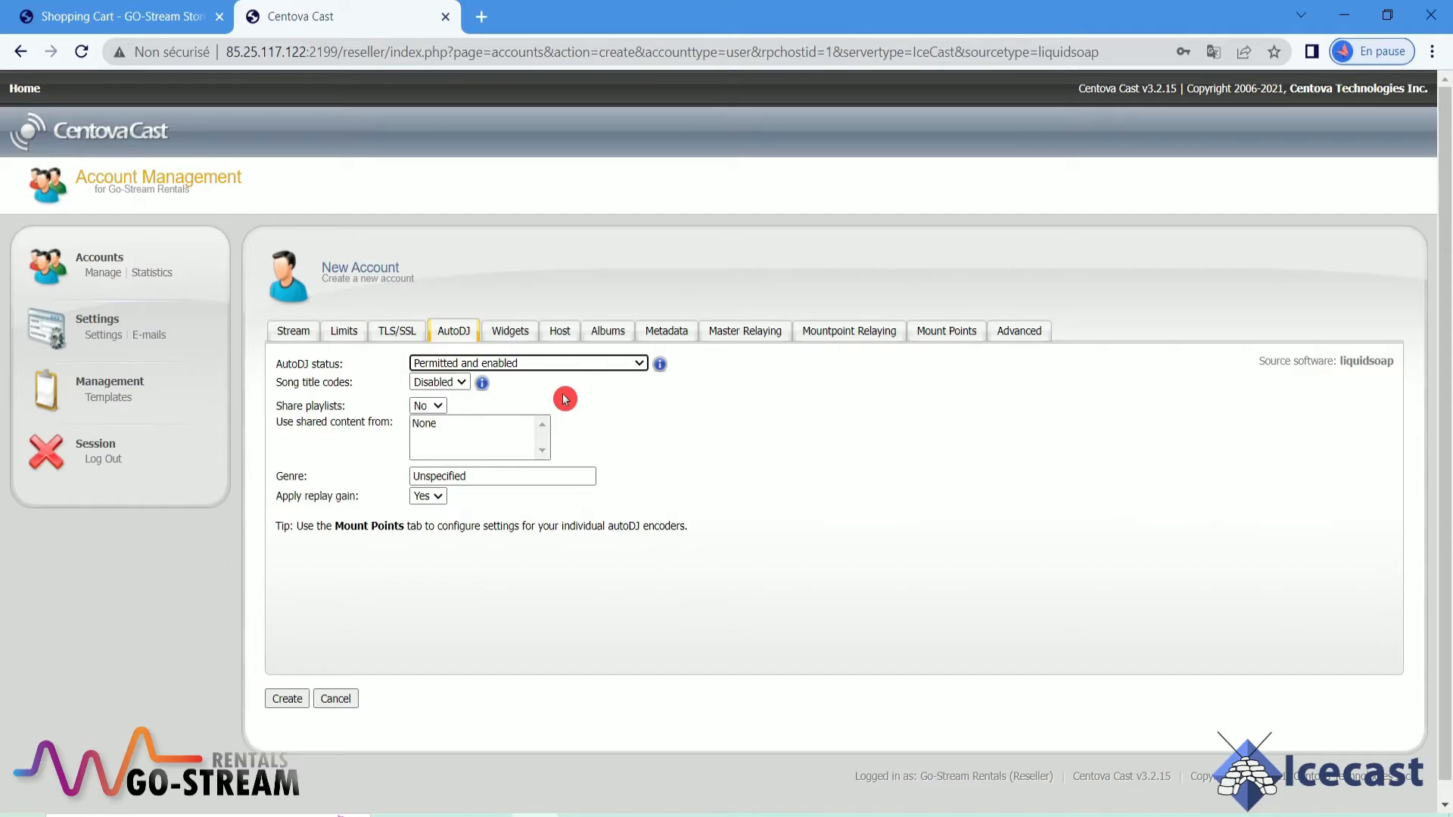
Step: Review the Stream, Limits, AutoDJ and Mount Points settings, then create the account
click(303, 339)
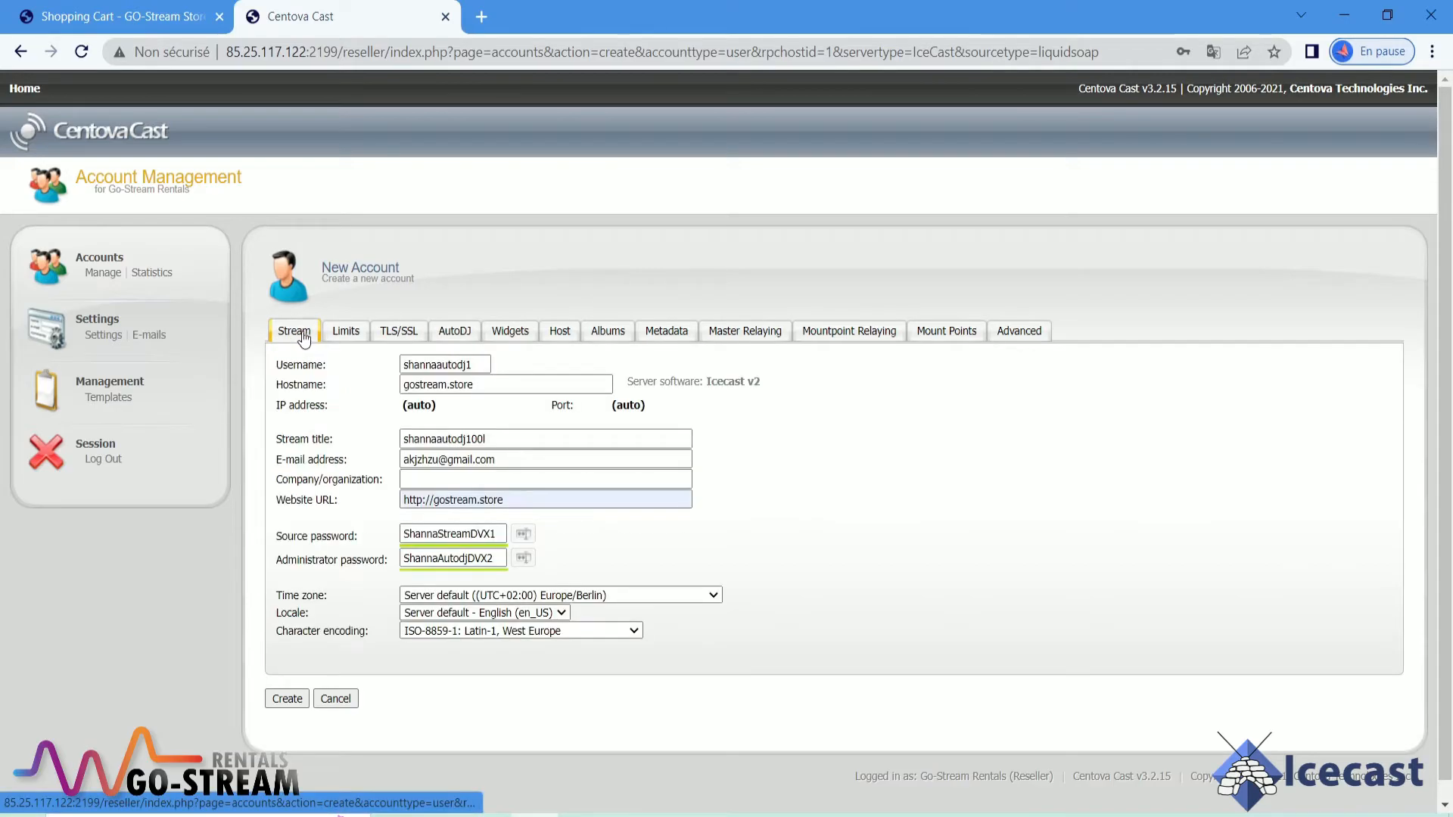
click(343, 333)
click(443, 340)
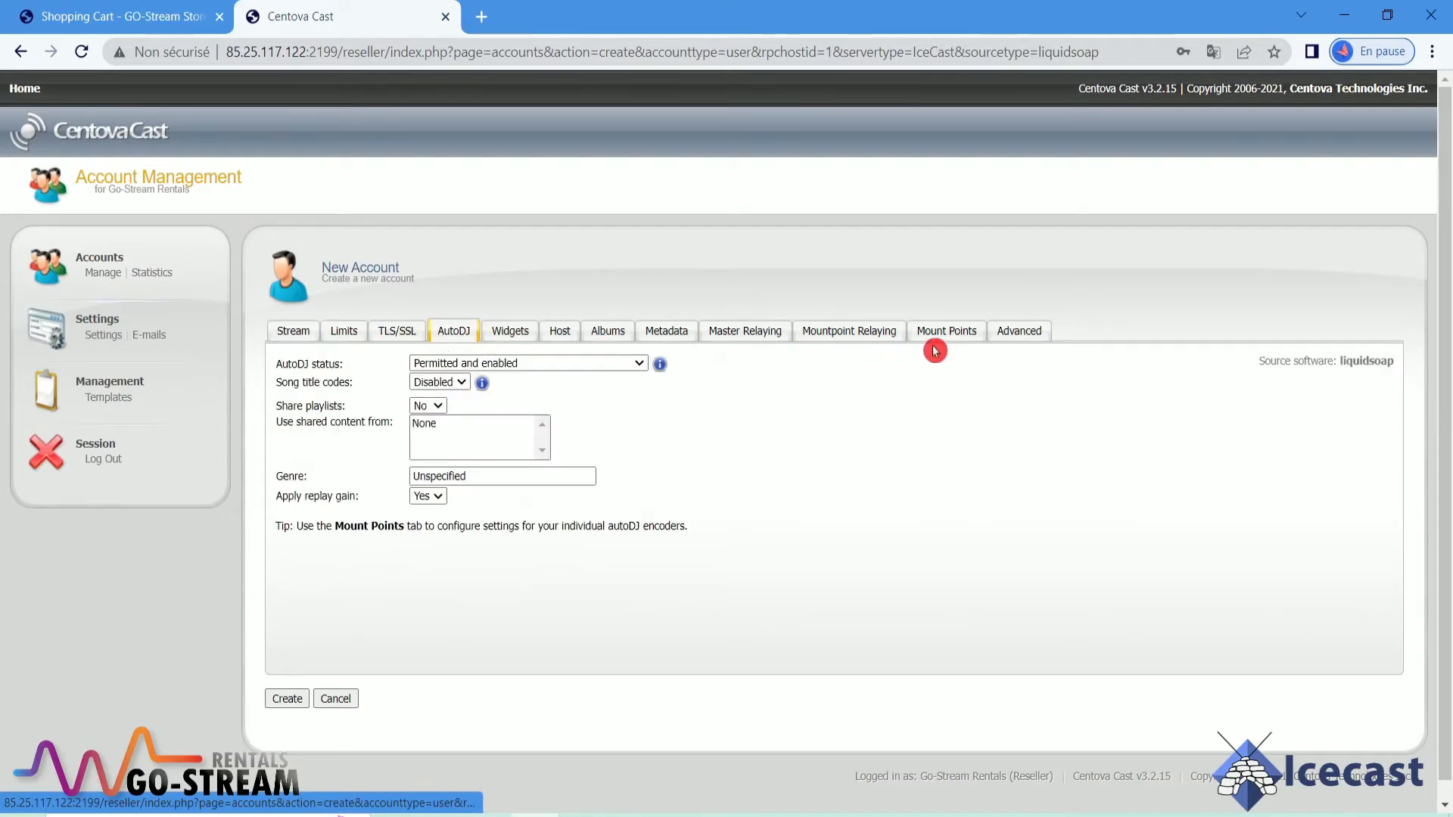
click(966, 342)
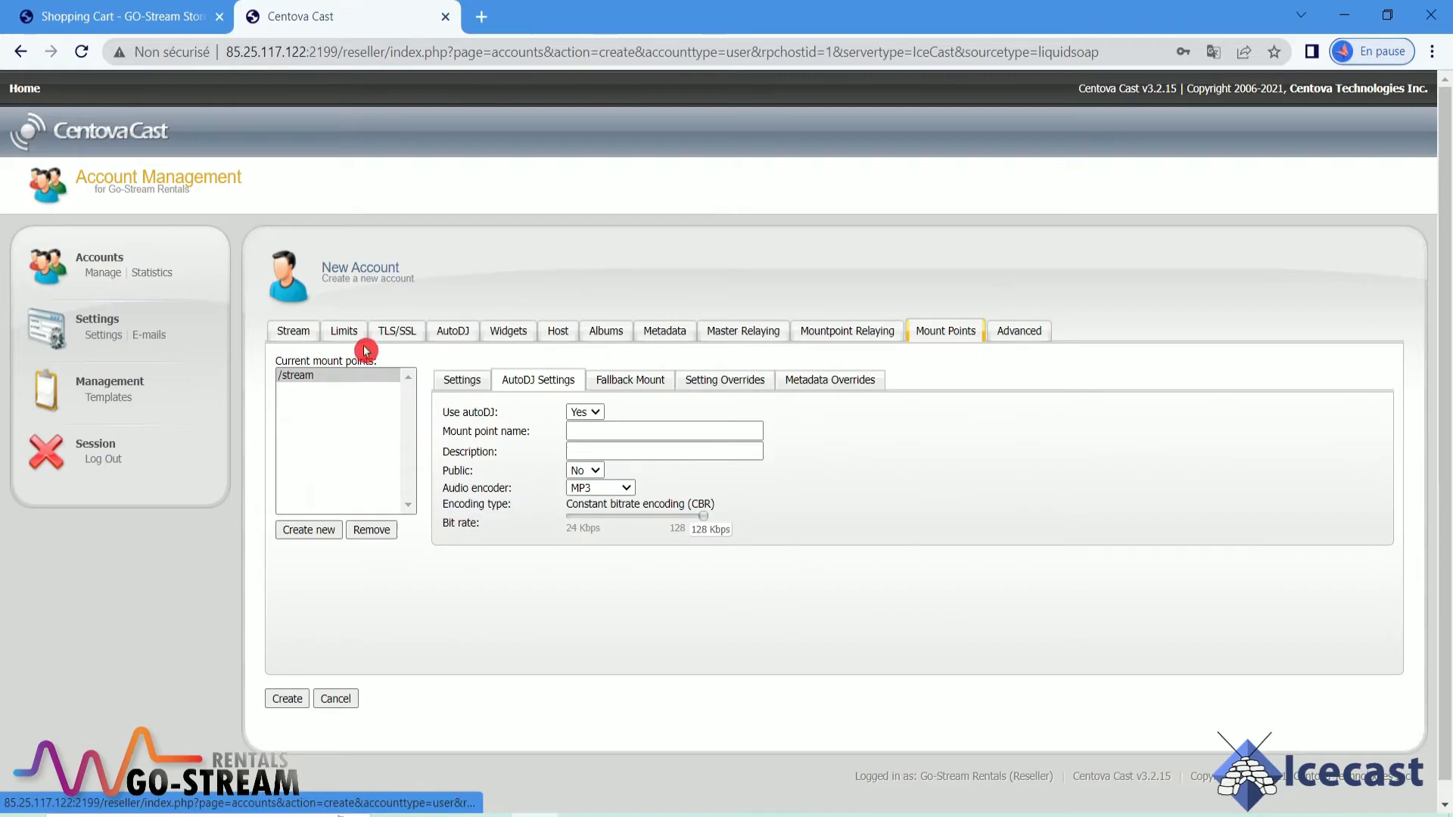
click(296, 339)
click(285, 700)
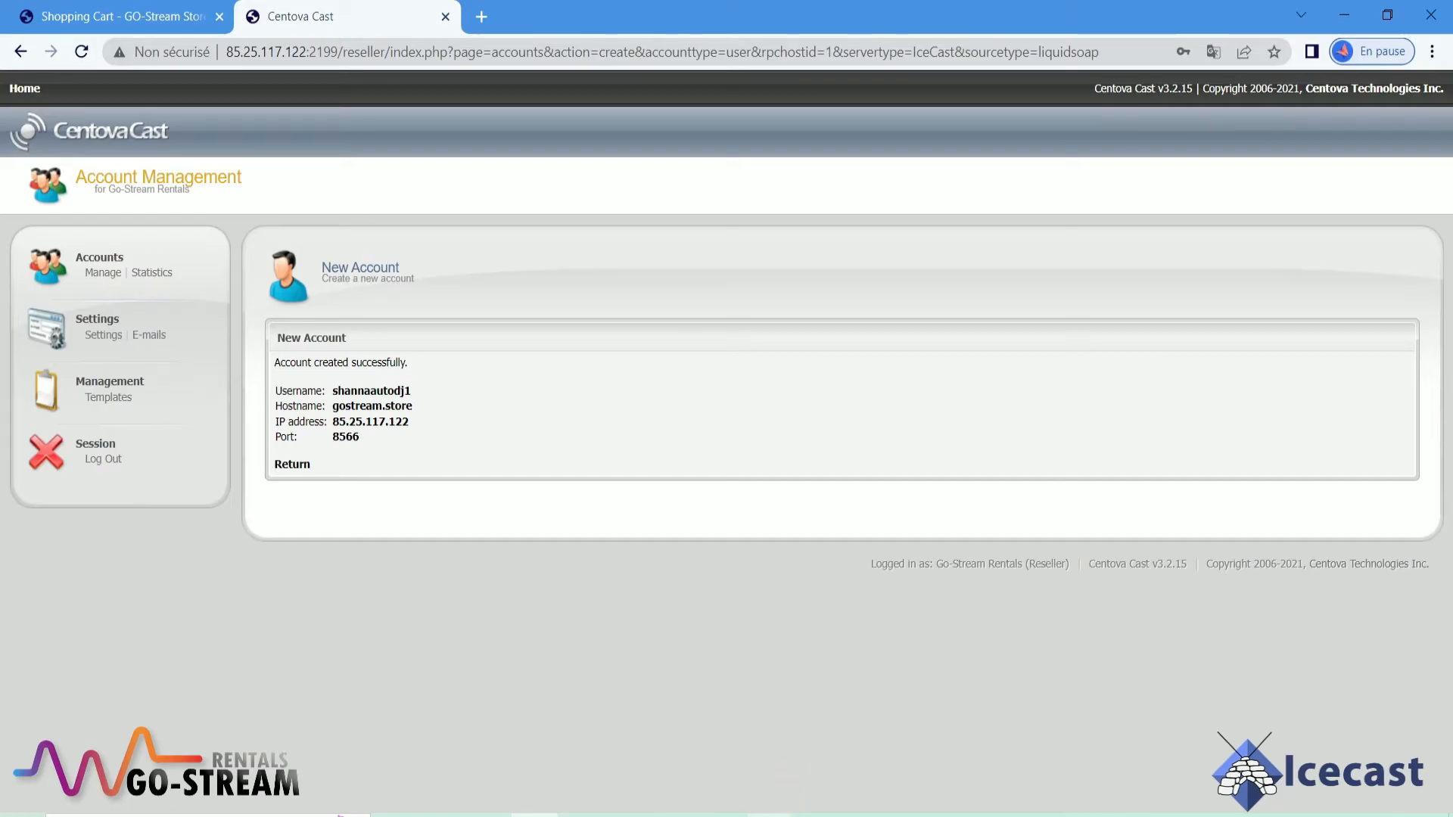
Step: Copy the hostname gostream.store from Centova into the Notepad template's Hostname line
mouse_move(768, 816)
click(768, 738)
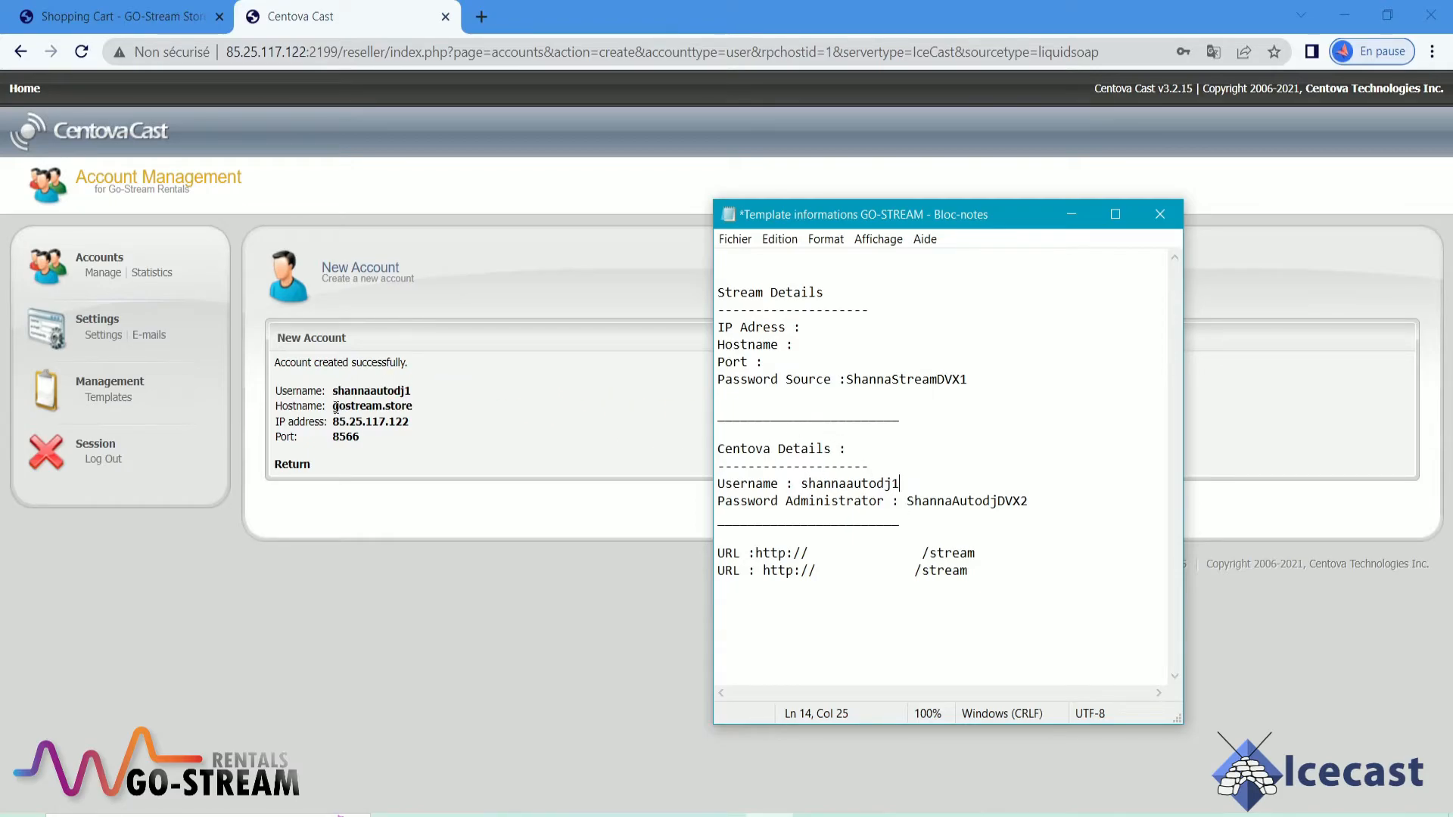
drag(335, 410, 413, 410)
key(ctrl+c)
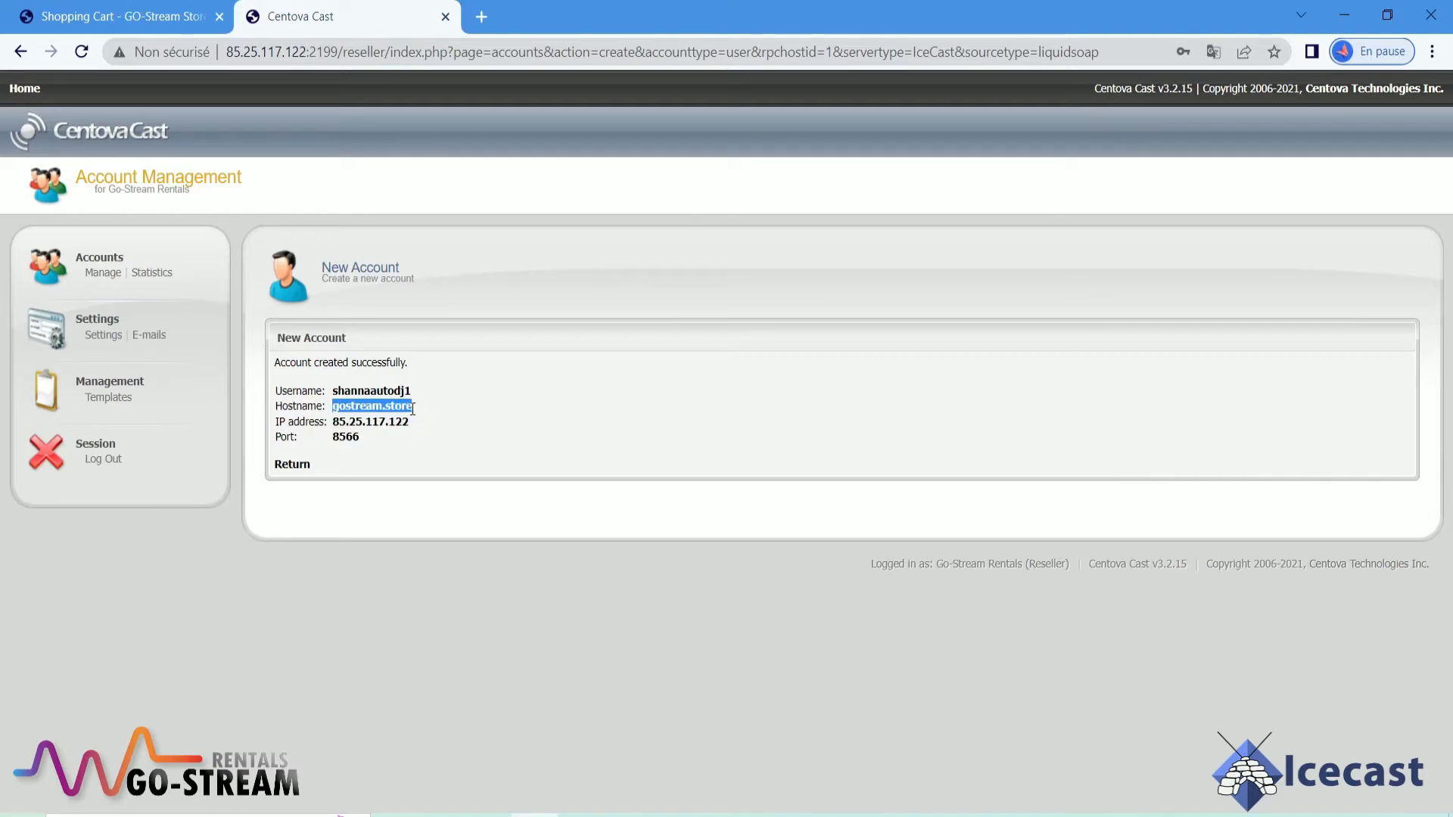
mouse_move(768, 814)
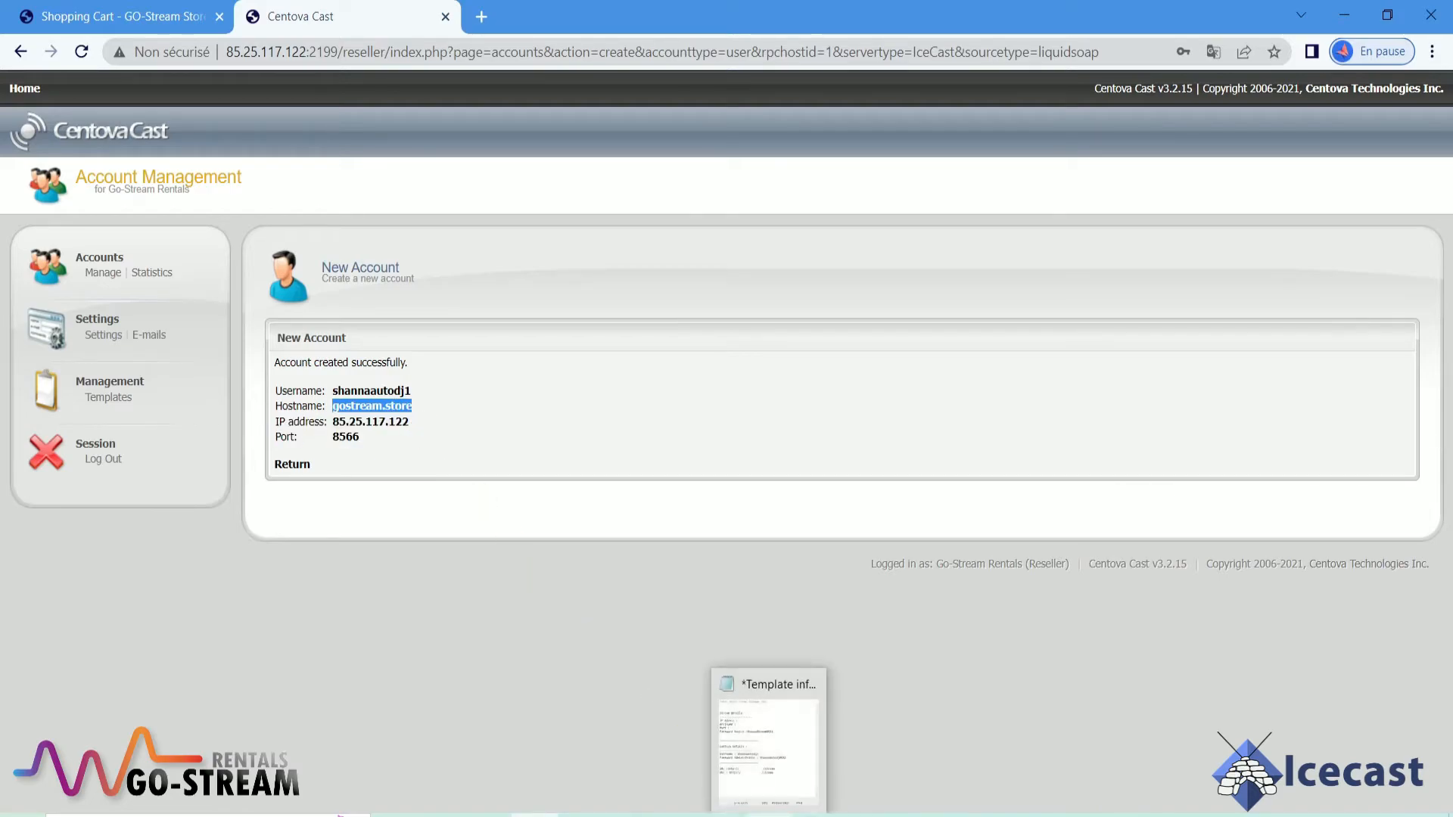
click(761, 685)
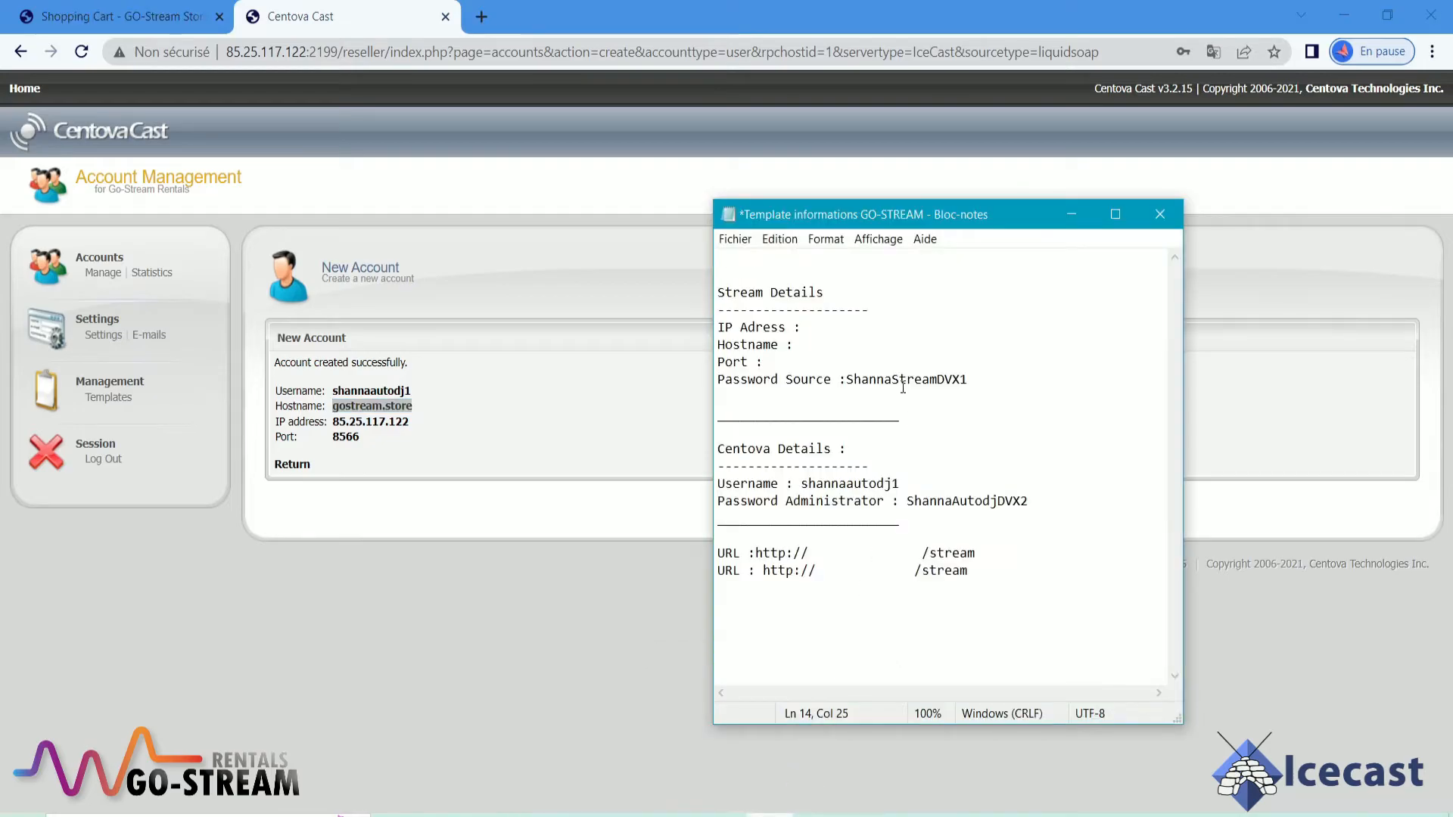
click(804, 342)
key(ctrl+v)
Step: Paste IP 85.25.117.122 and port 8566 into the template's IP Adress and Port lines
drag(334, 422, 409, 424)
key(ctrl+c)
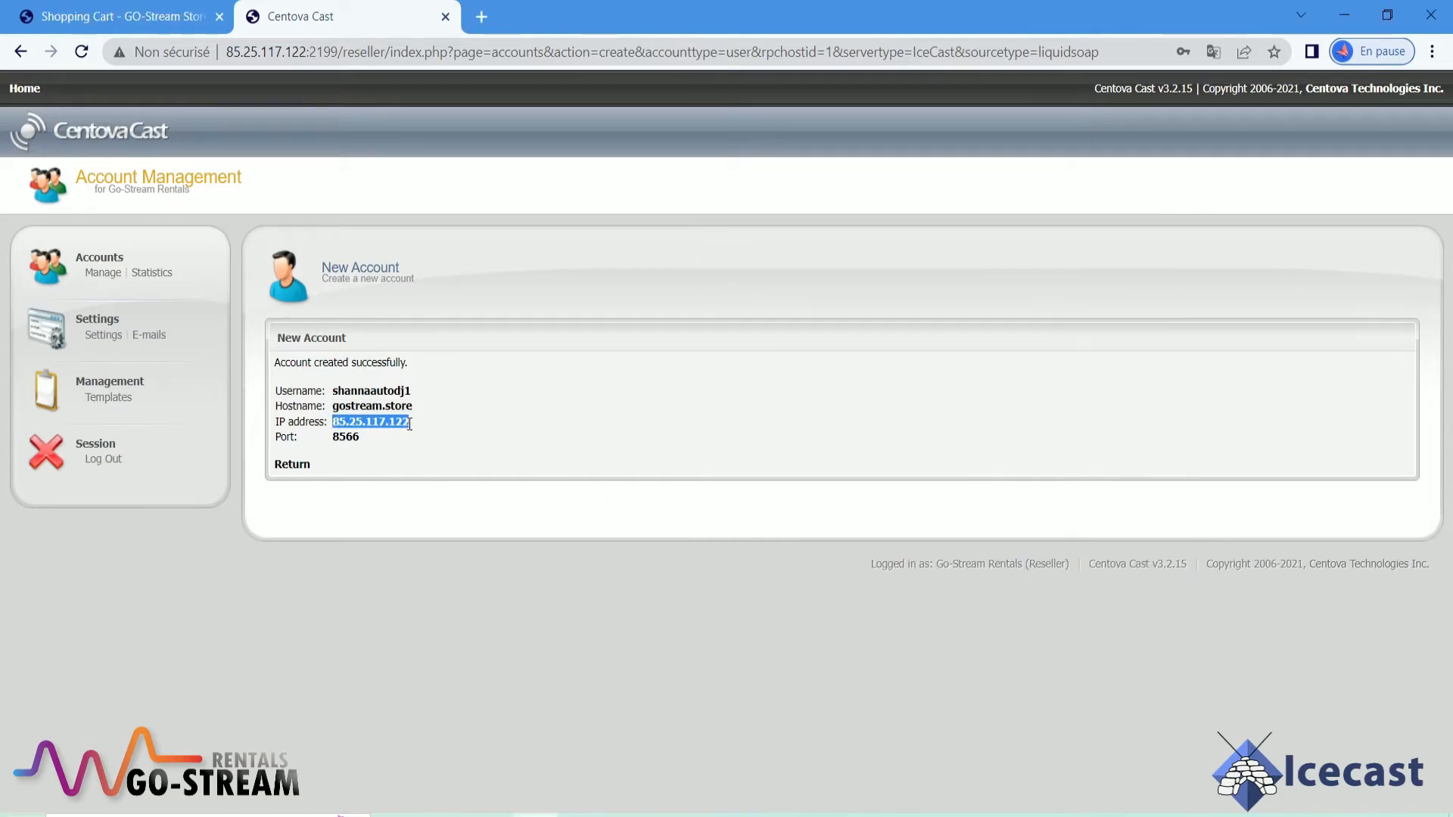
click(772, 815)
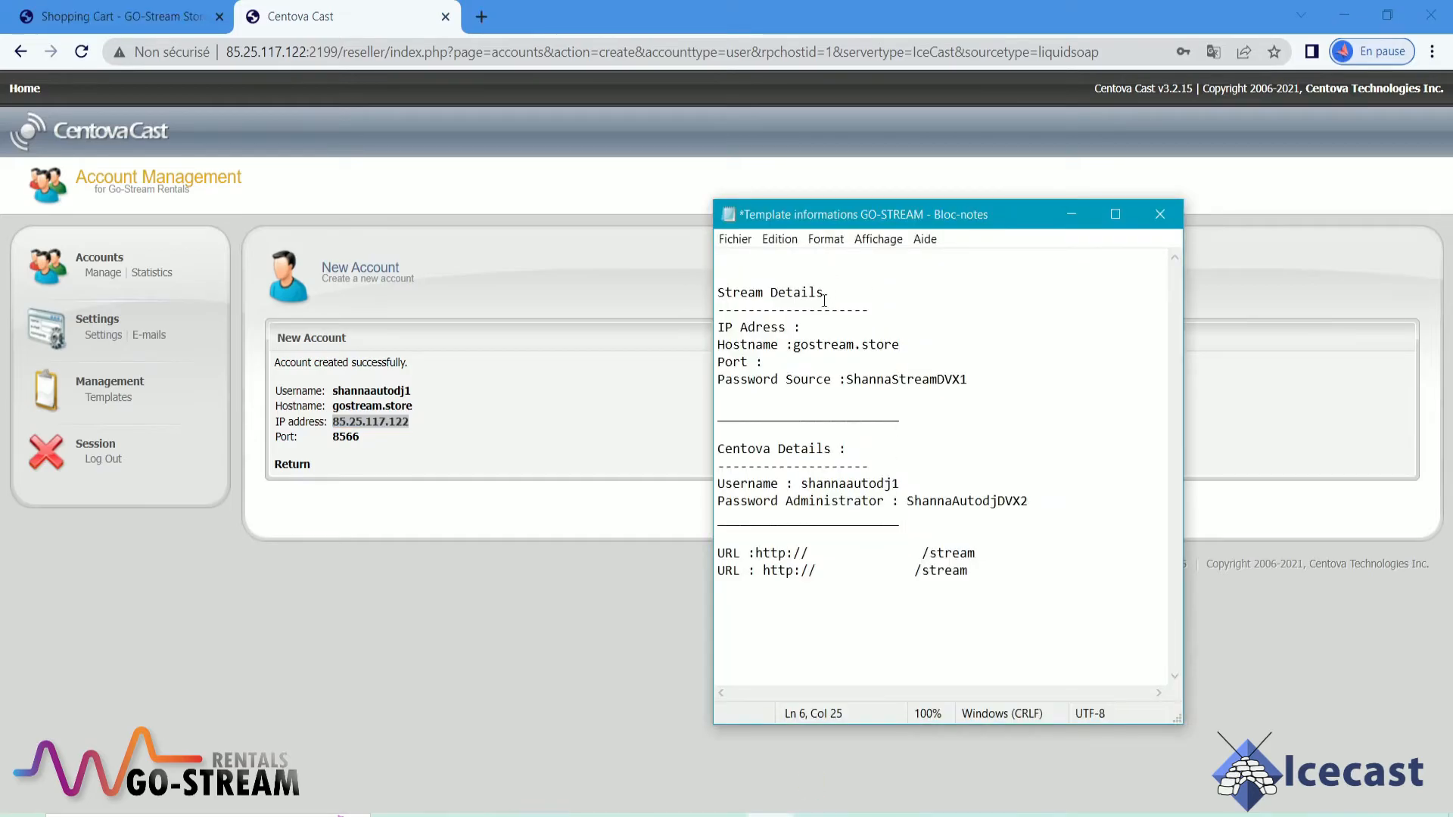
click(811, 326)
key(ctrl+v)
drag(336, 437, 361, 437)
key(ctrl+c)
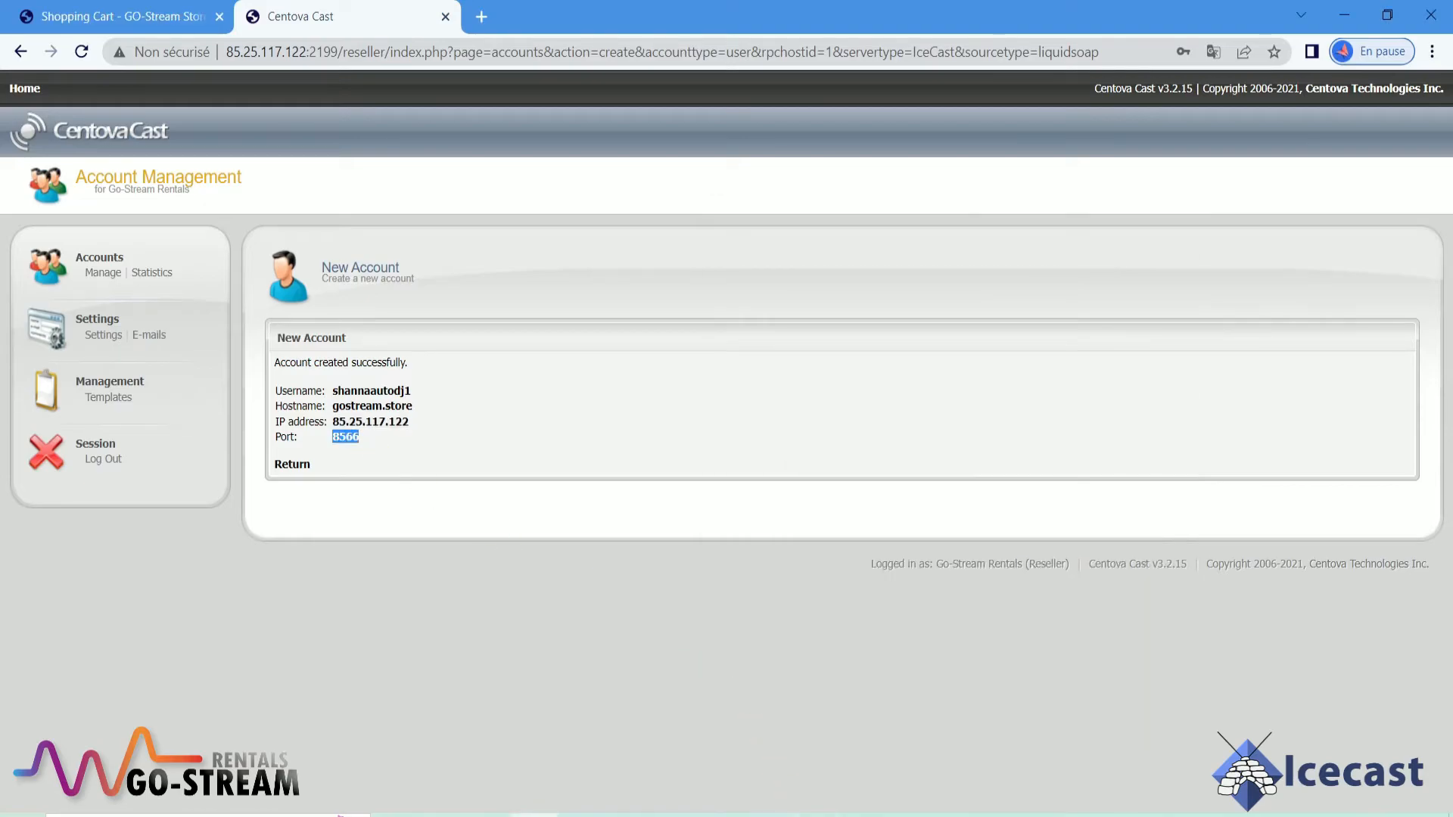
click(769, 816)
click(785, 361)
key(ctrl+v)
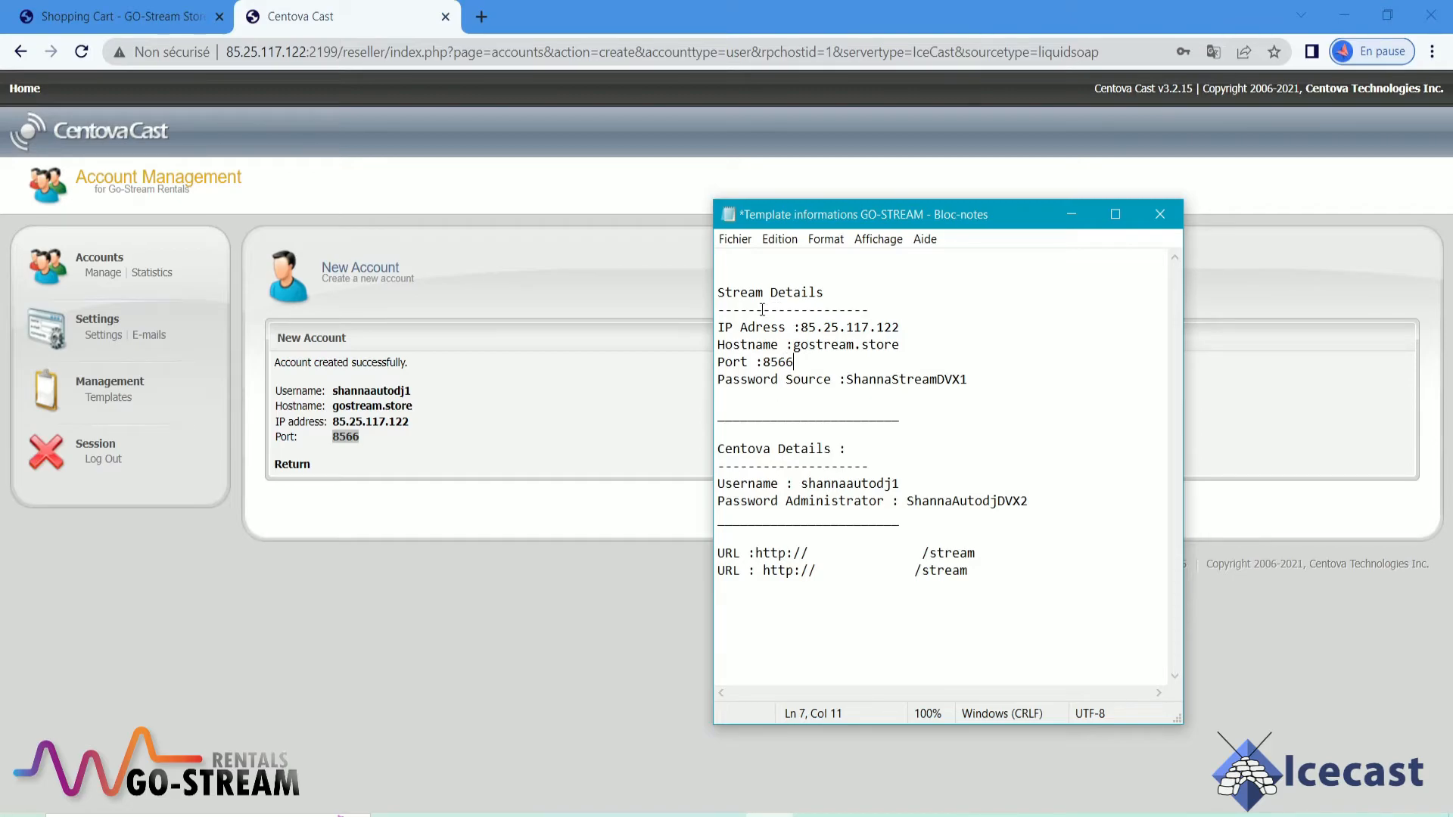
drag(803, 327, 909, 326)
key(ctrl+c)
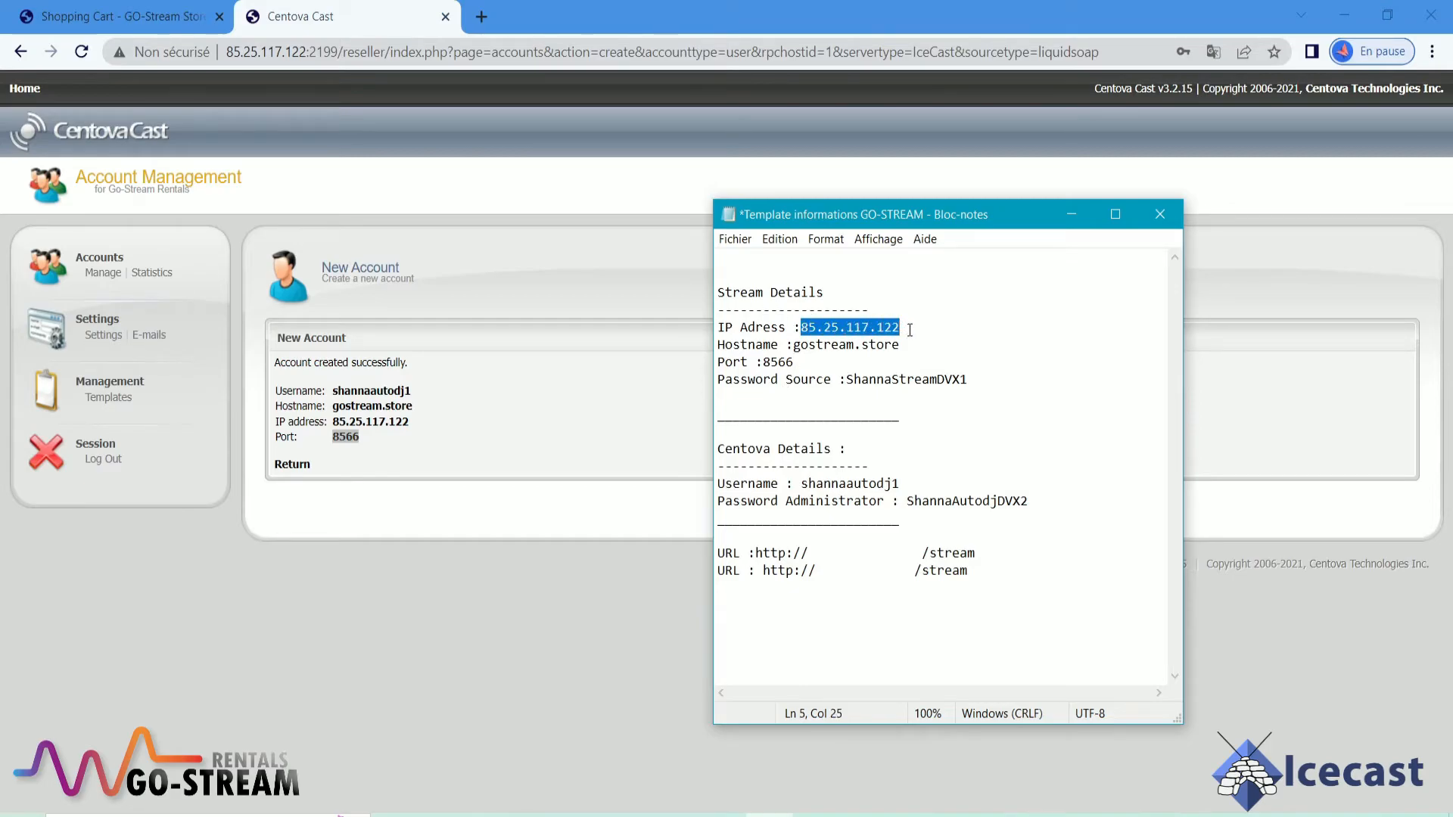
click(818, 552)
key(ctrl+v)
text(:)
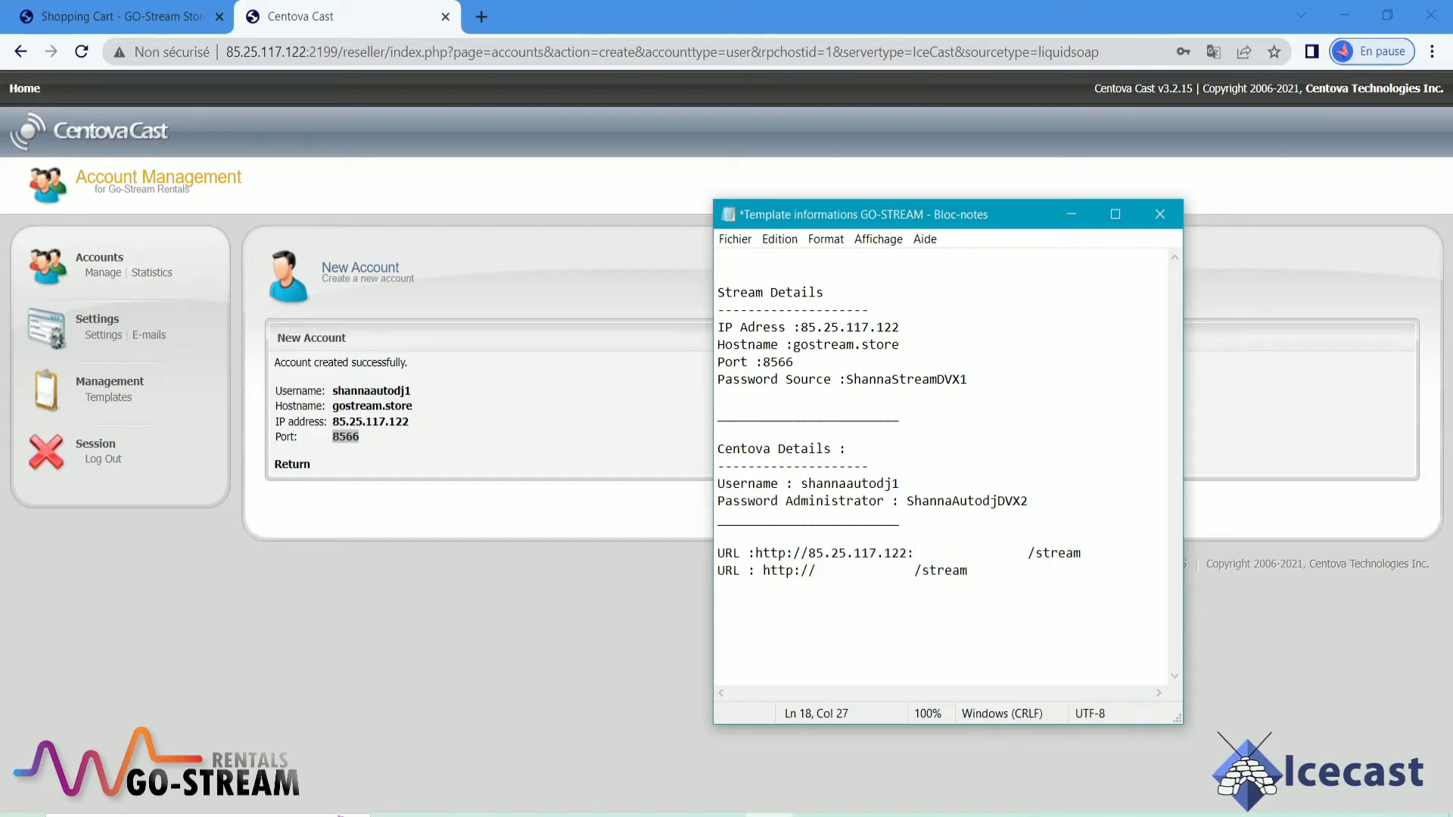
text(8566)
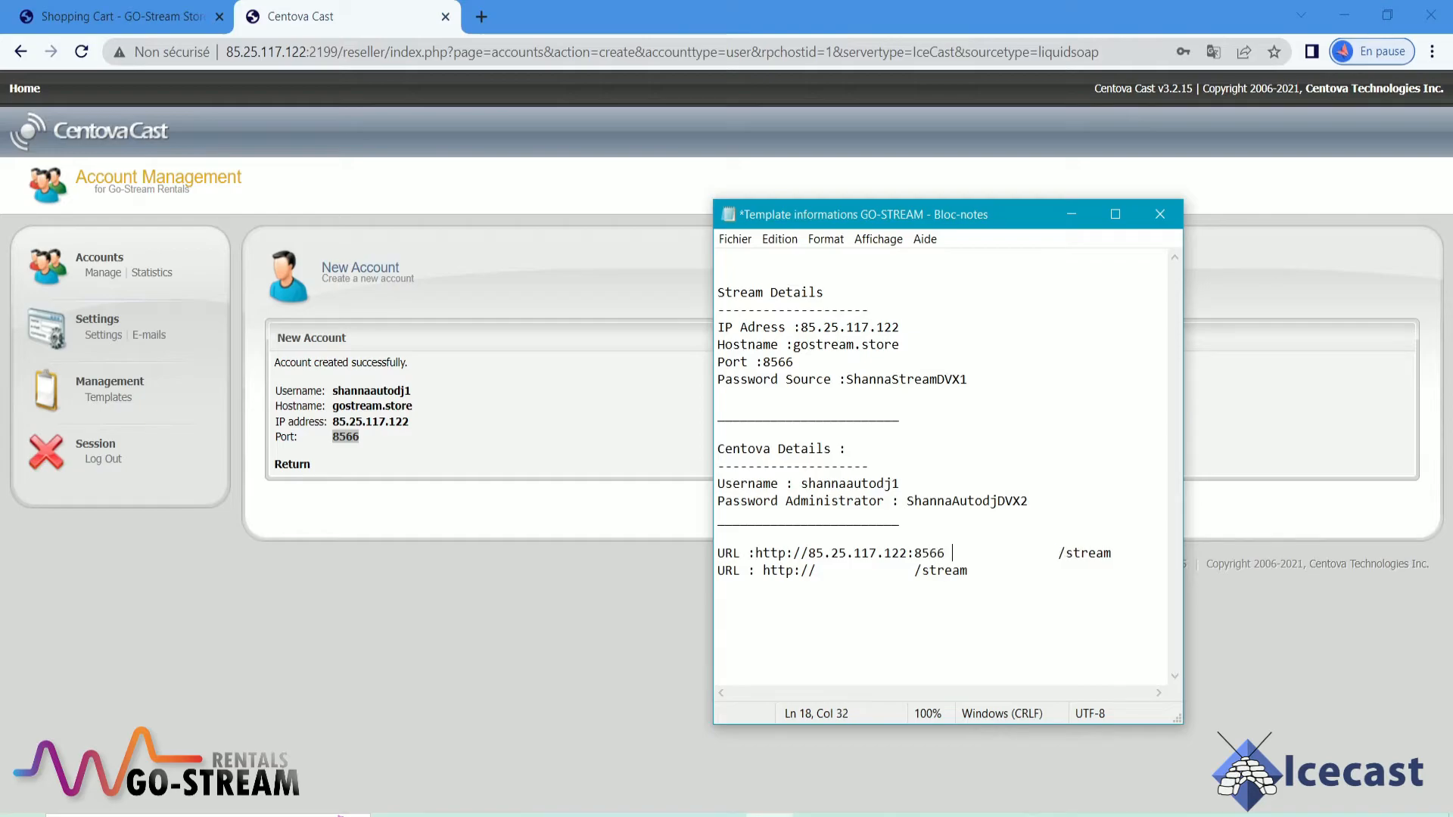
key(Right)
key(Right)
key(Right)
key(Right)
key(Right)
key(Right)
key(Right)
key(Right)
key(BackSpace)
key(BackSpace)
key(BackSpace)
key(BackSpace)
key(BackSpace)
key(BackSpace)
key(BackSpace)
key(BackSpace)
key(BackSpace)
key(BackSpace)
key(BackSpace)
key(BackSpace)
key(BackSpace)
key(BackSpace)
key(BackSpace)
drag(793, 345, 899, 345)
key(ctrl+c)
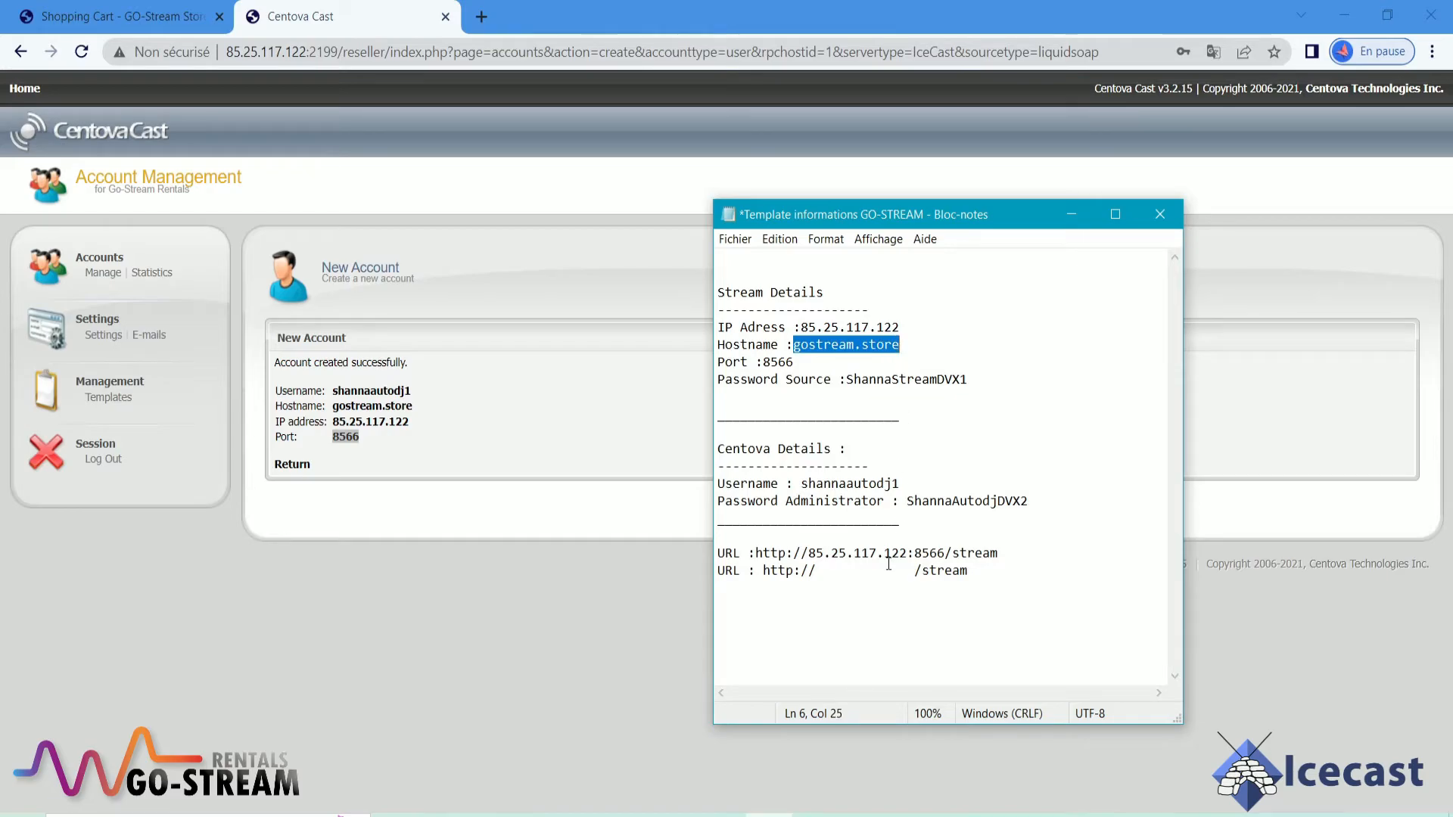
click(815, 570)
key(ctrl+v)
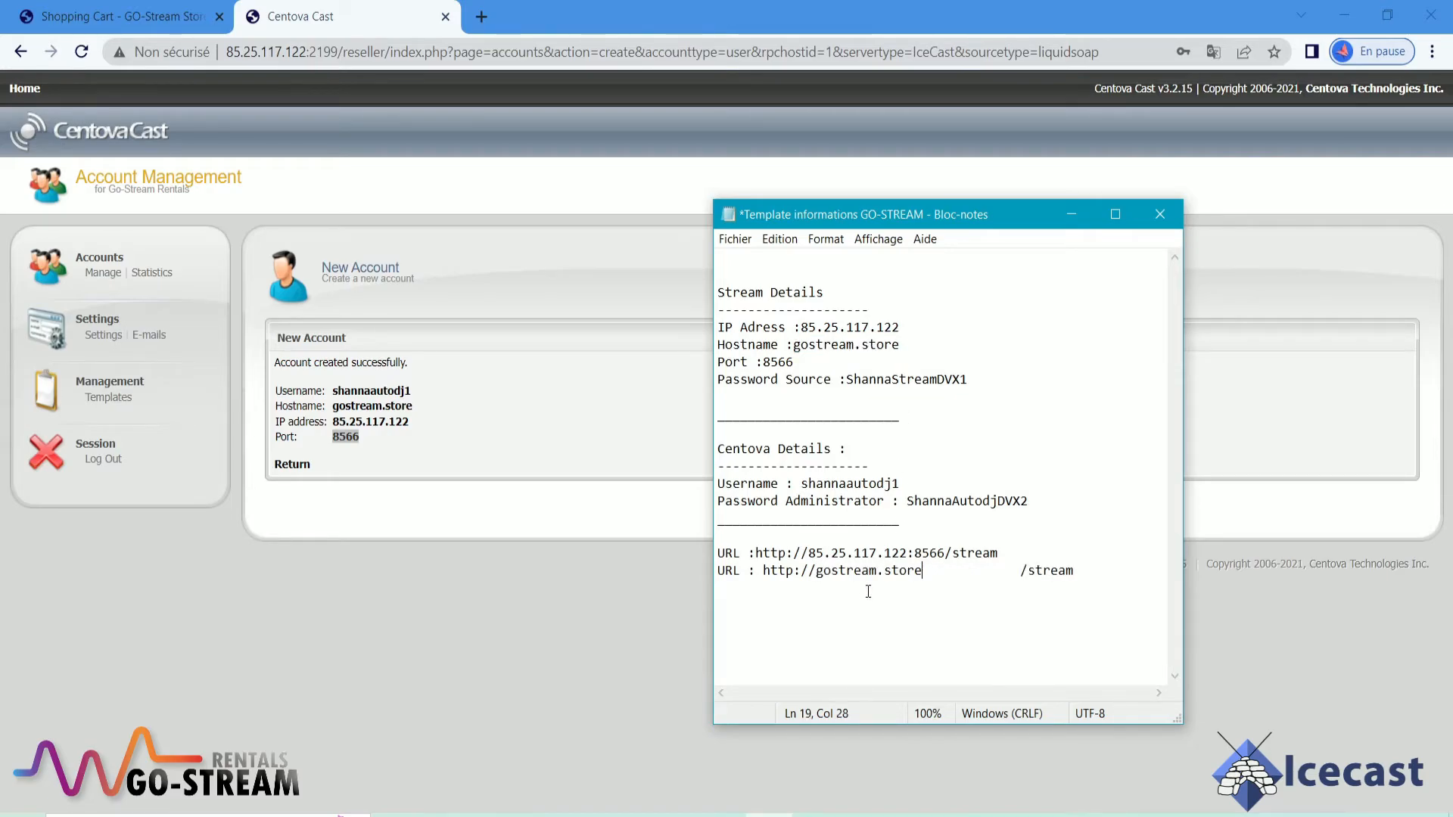
key(Delete)
key(Delete)
key(Delete)
key(Delete)
key(Delete)
key(Delete)
key(Delete)
key(Delete)
key(BackSpace)
key(BackSpace)
text(:8566)
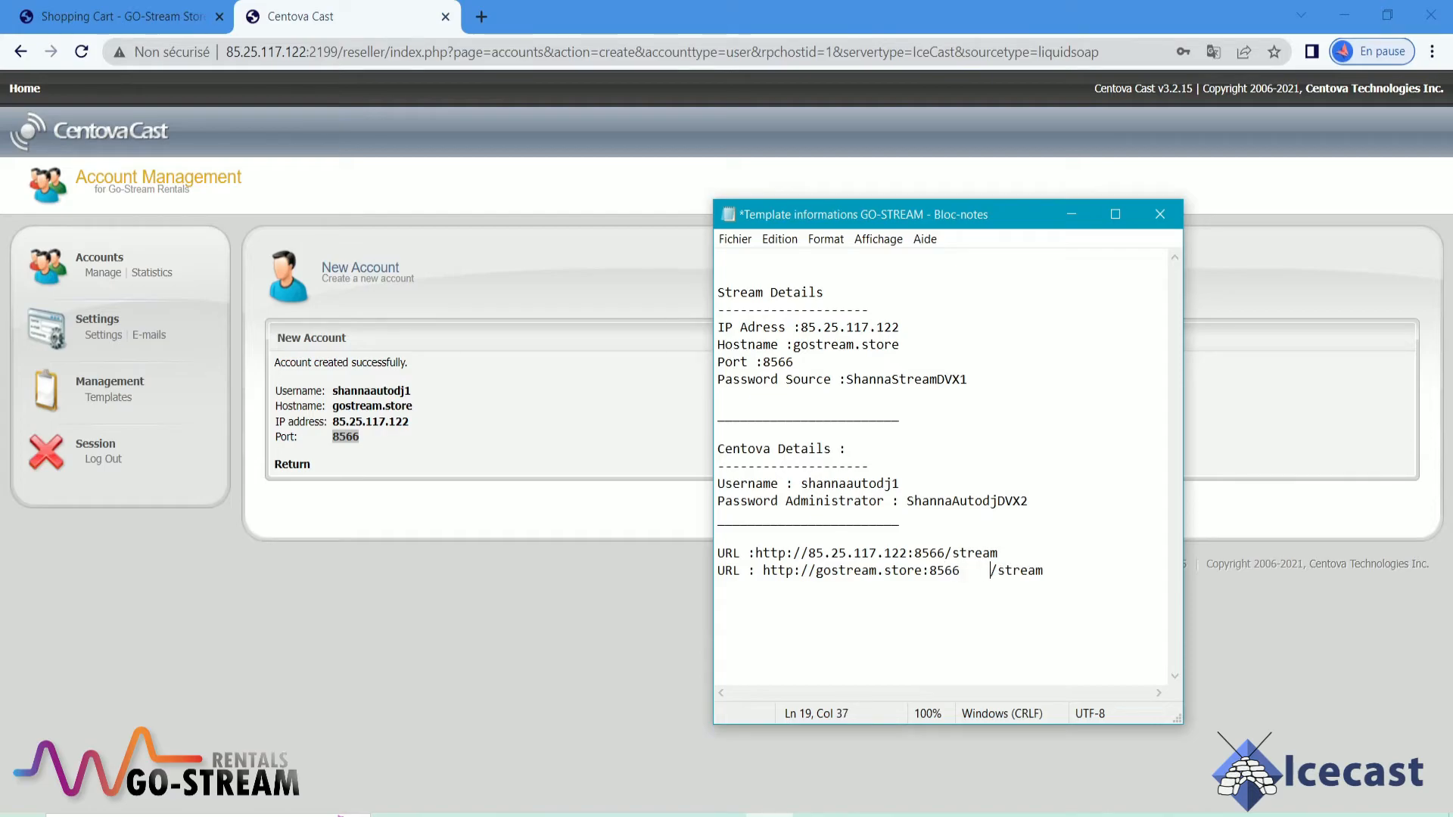
key(BackSpace)
key(BackSpace)
key(BackSpace)
key(BackSpace)
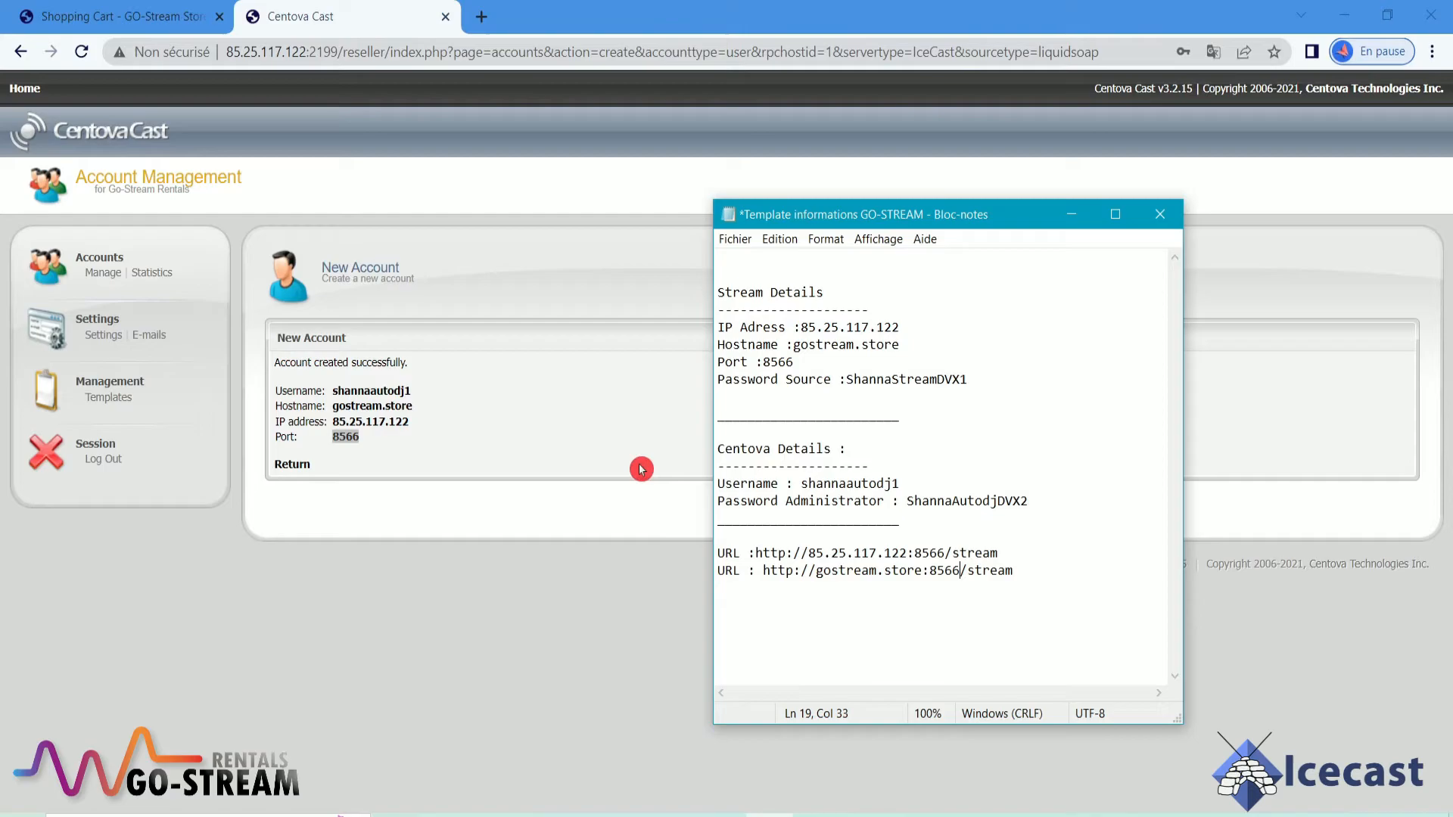
Step: Return to the Accounts List and open the new account's client control panel
click(579, 463)
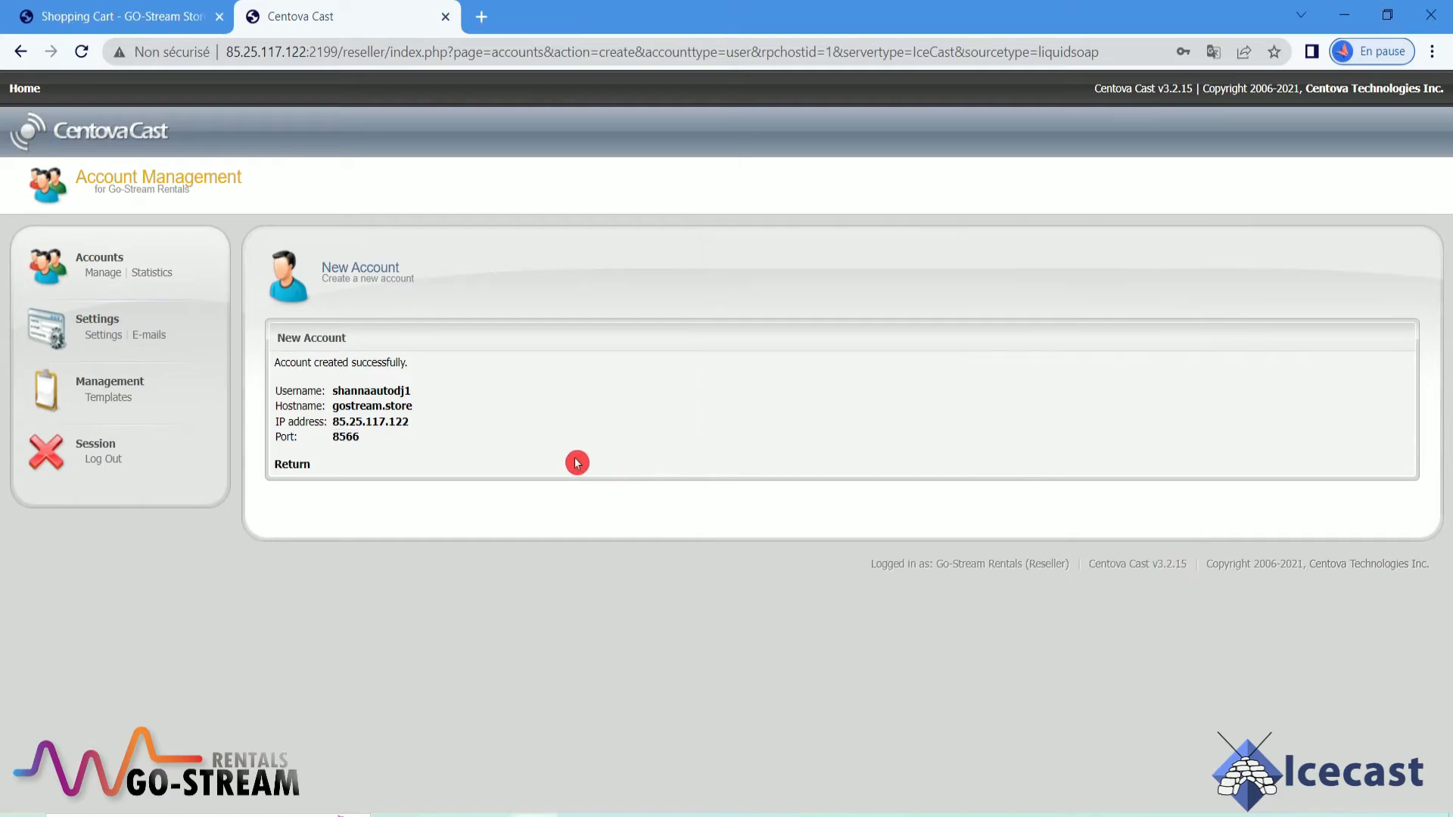
click(303, 467)
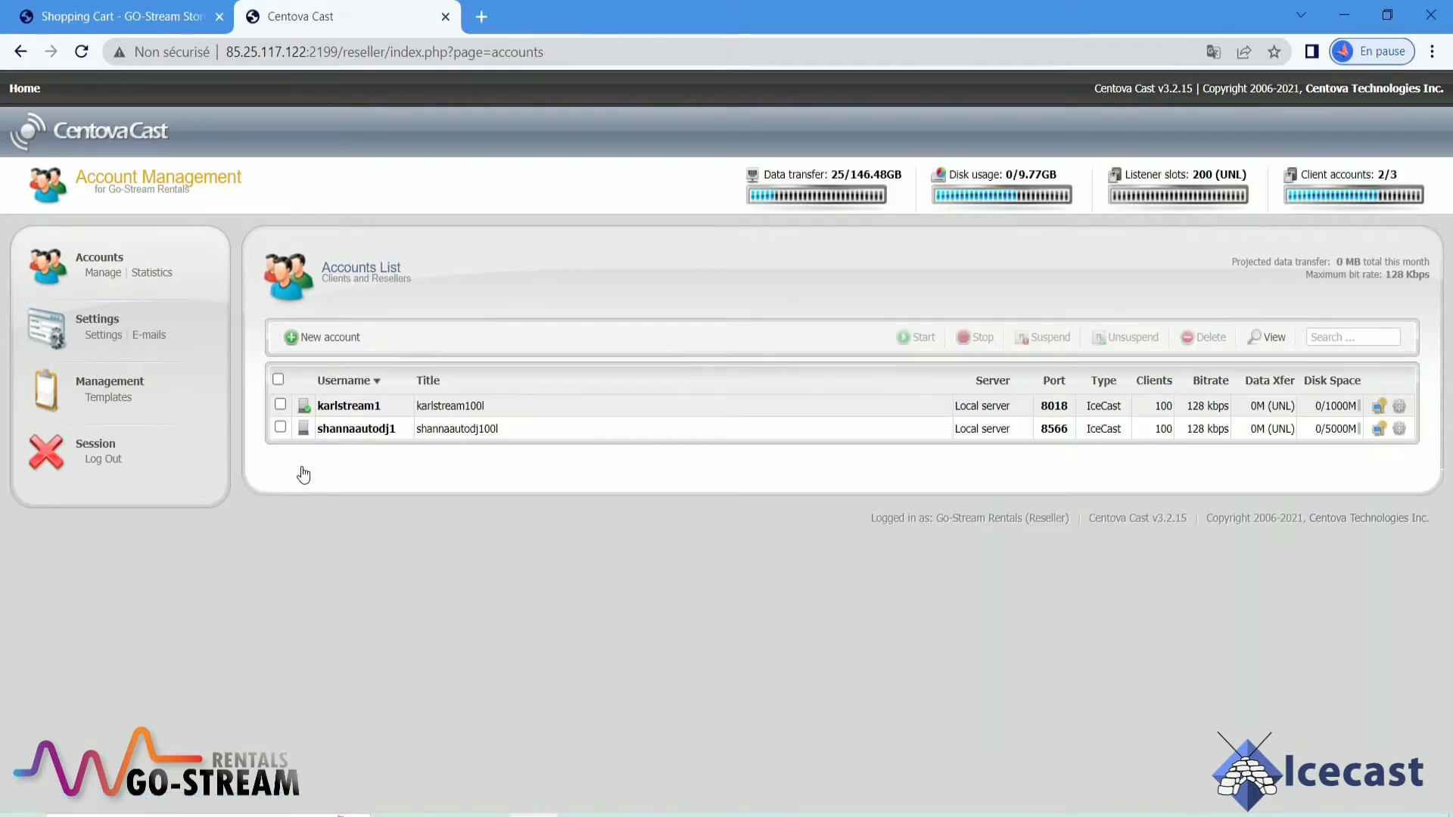
mouse_move(370, 437)
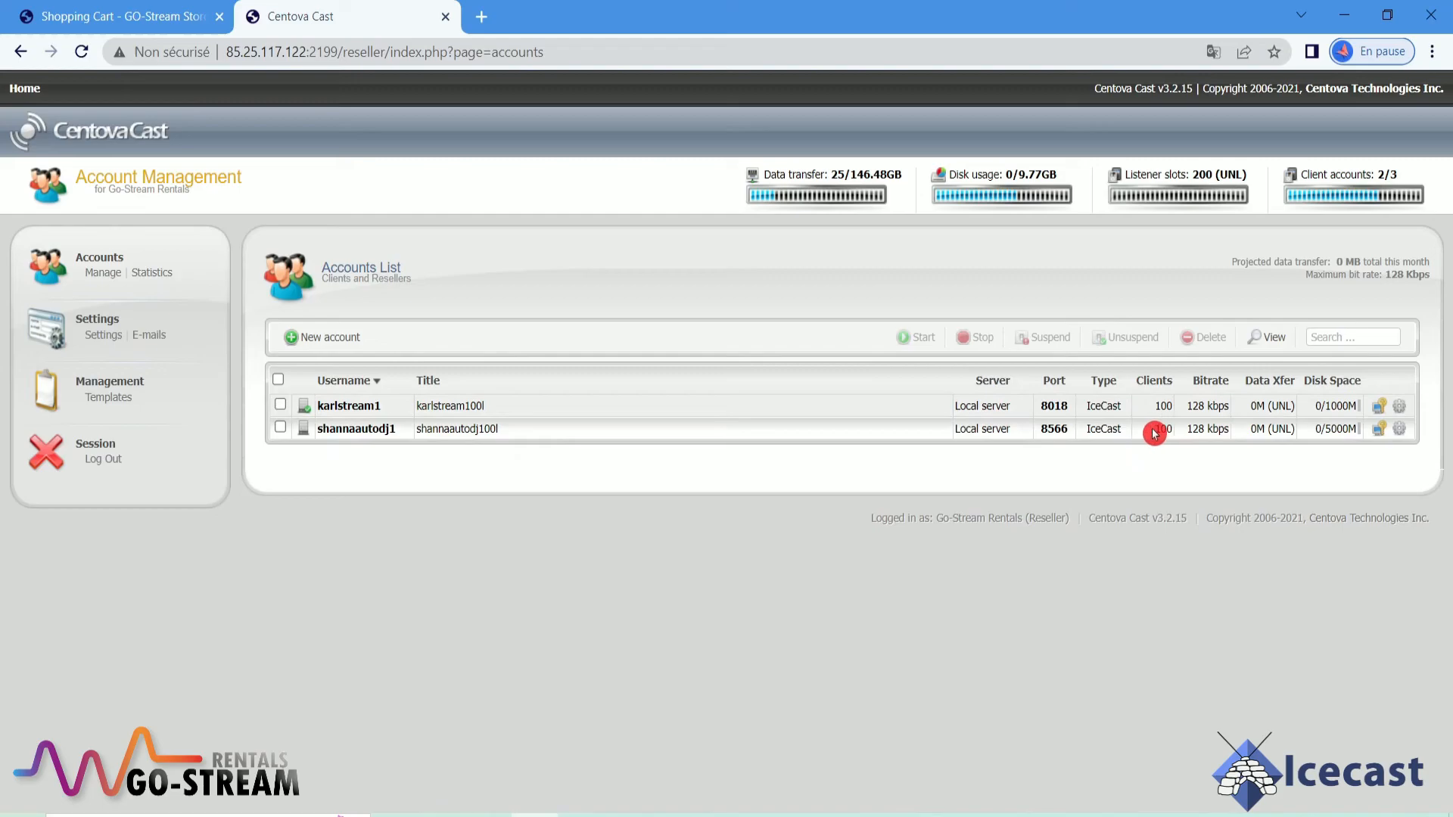
mouse_move(1154, 433)
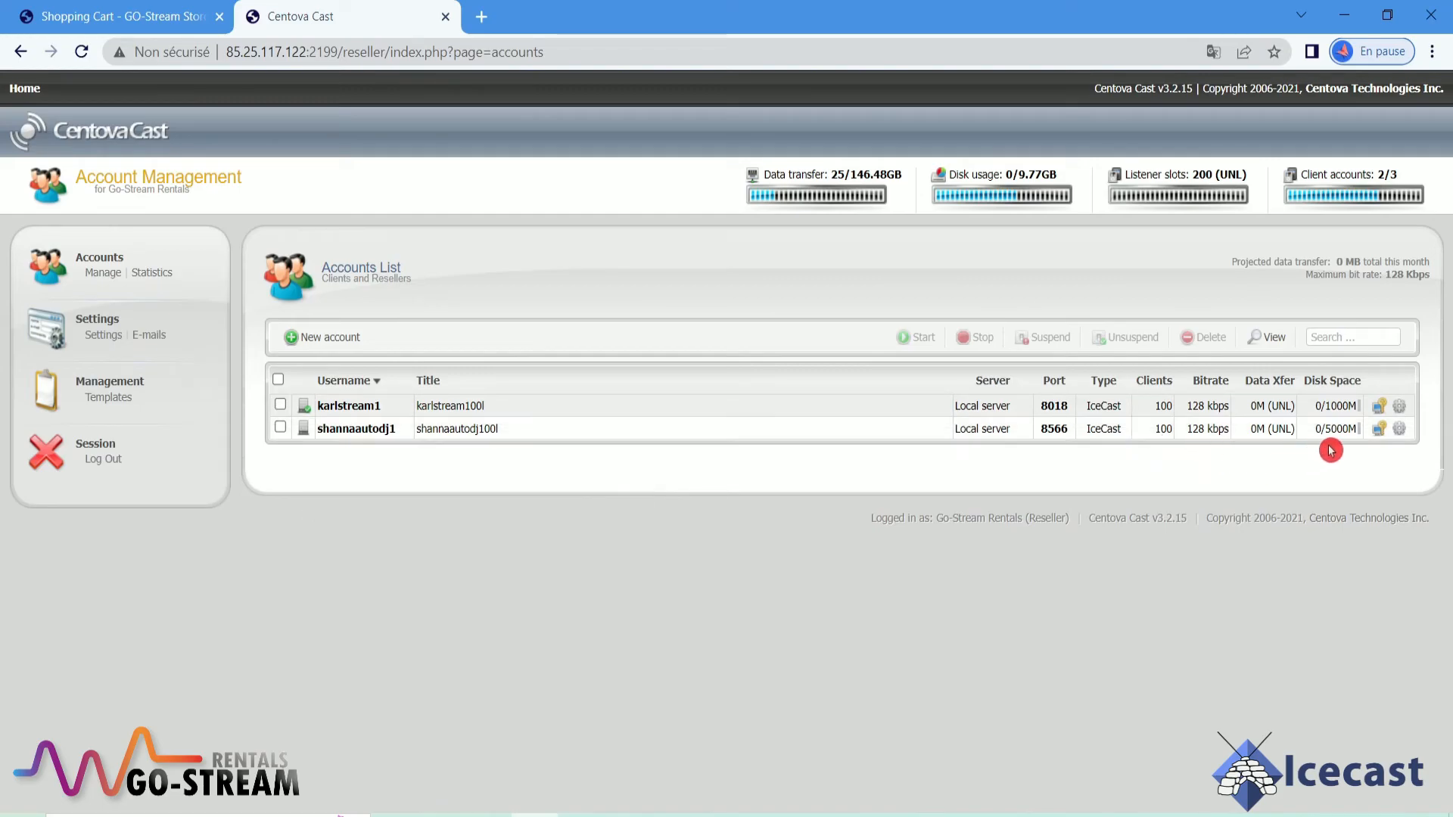
click(1379, 430)
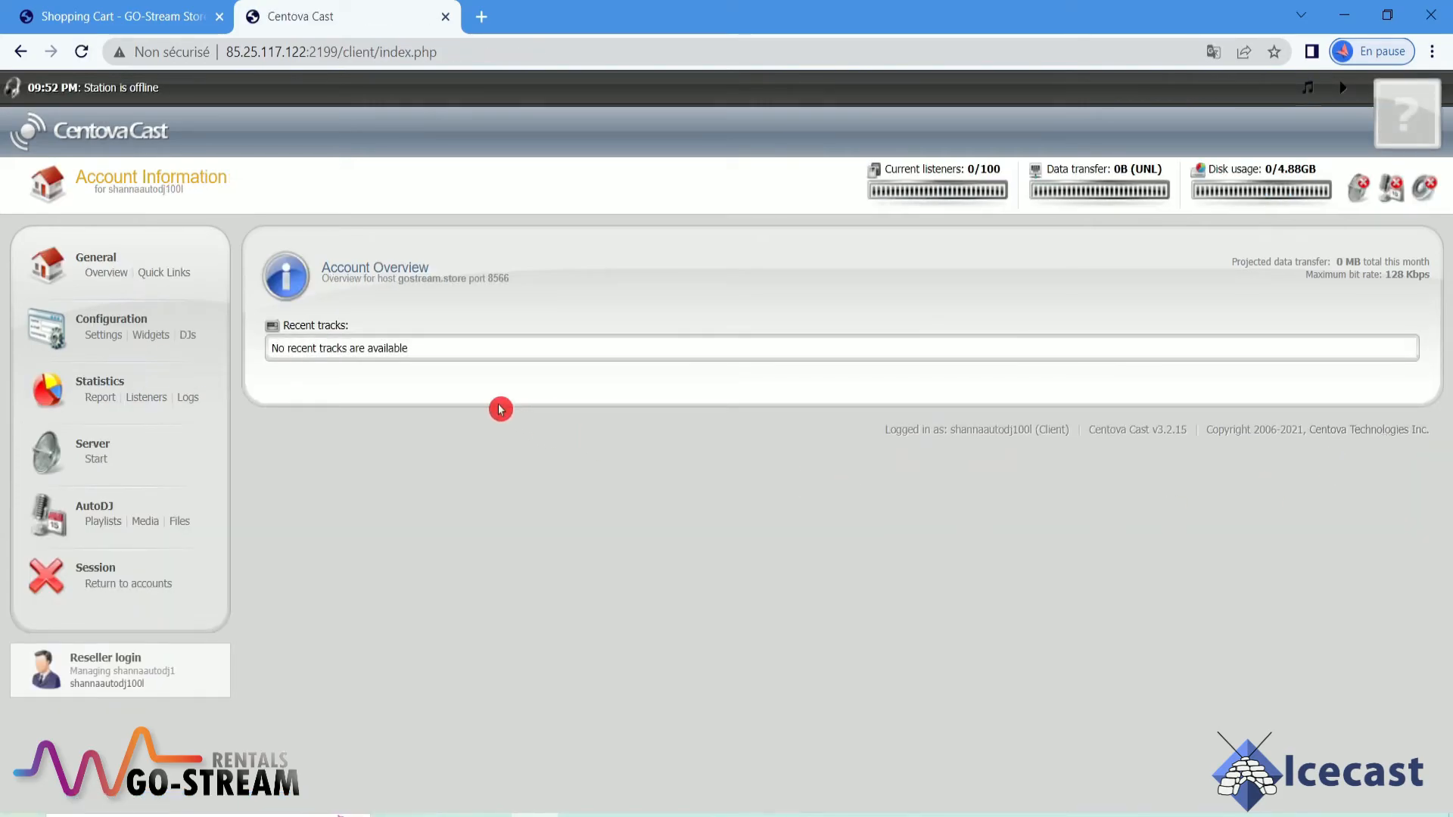
Step: Browse the account's Playlists, Media and Files pages, then return to the overview
click(105, 528)
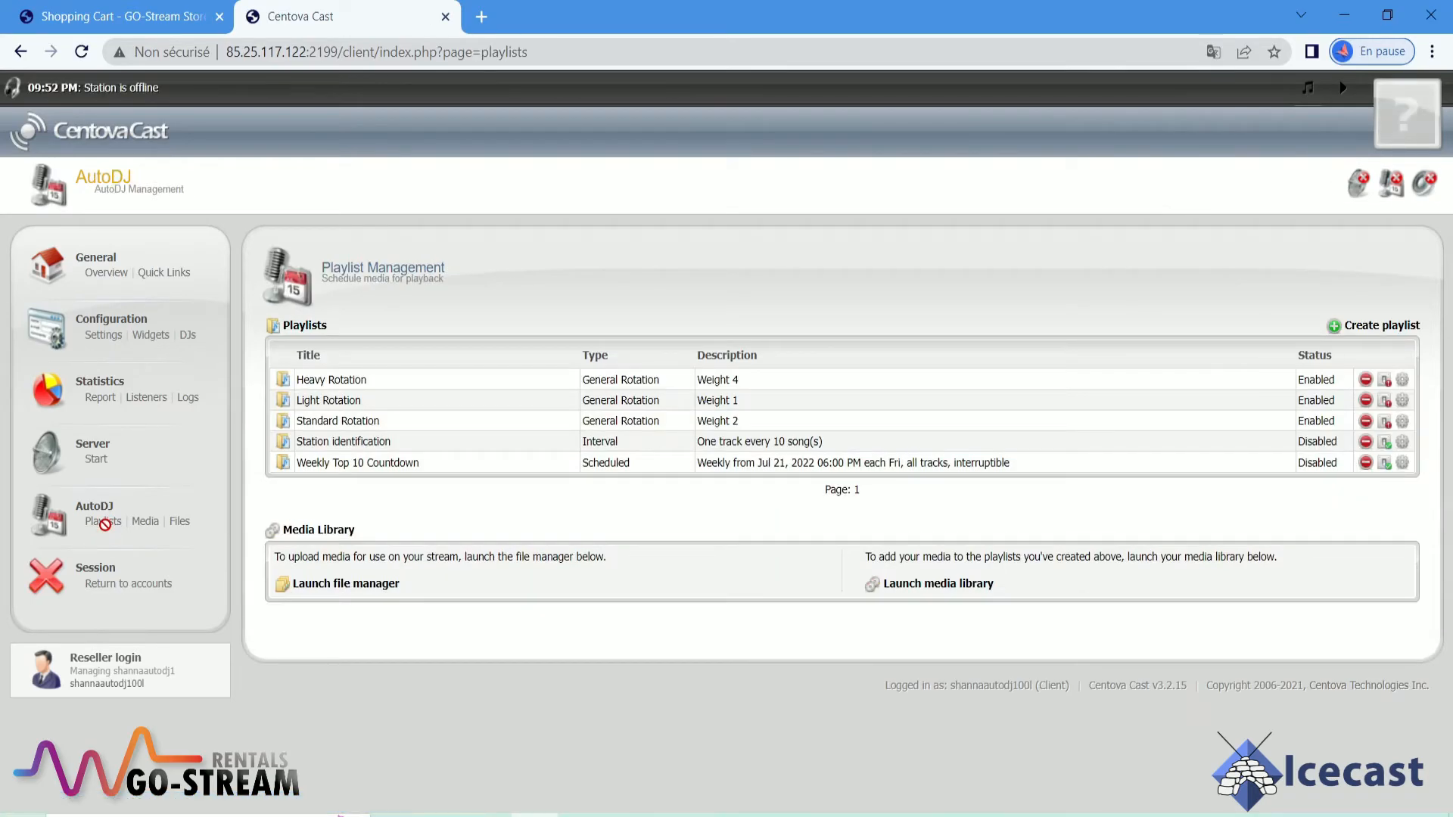
click(145, 522)
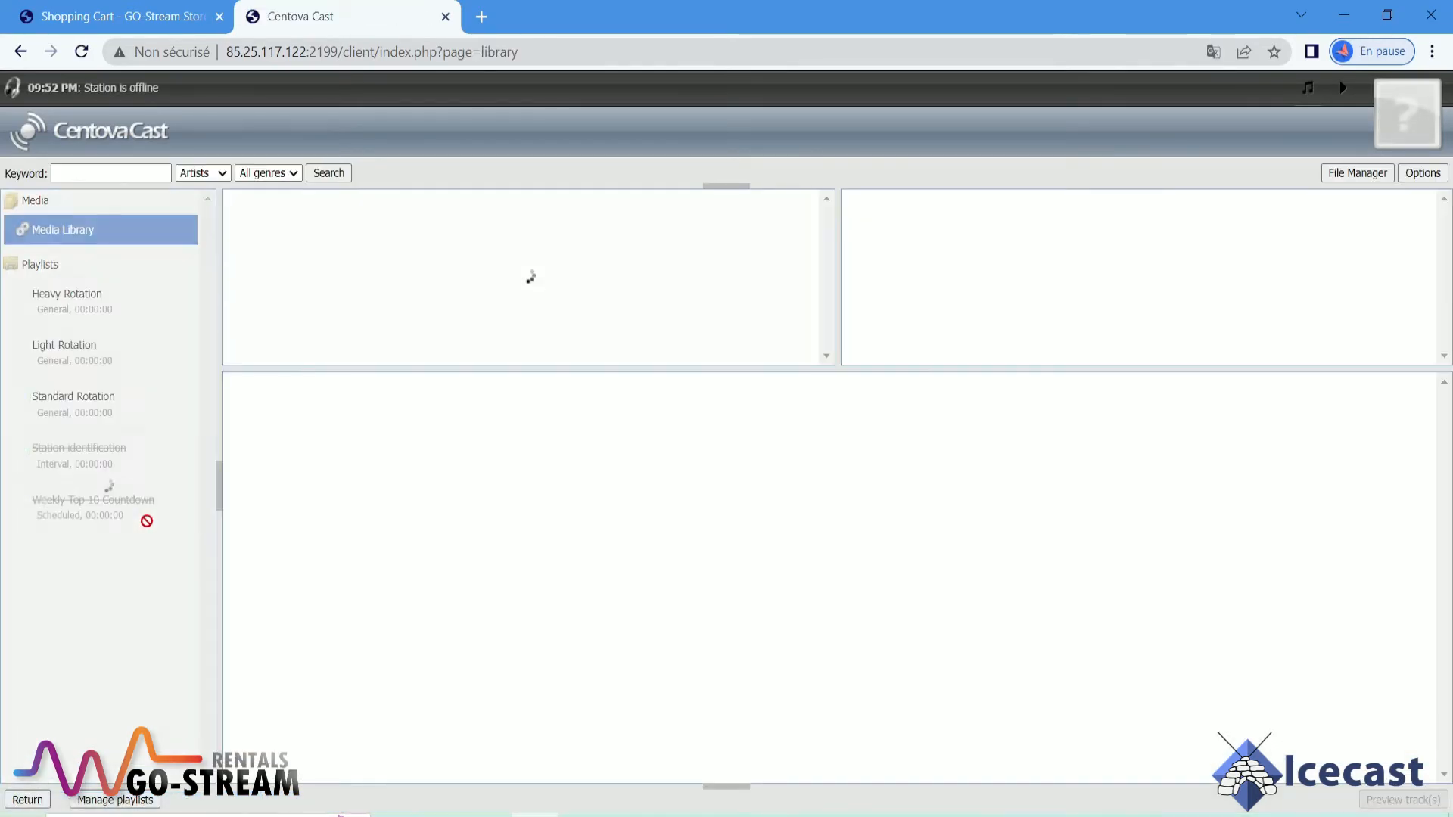
click(23, 800)
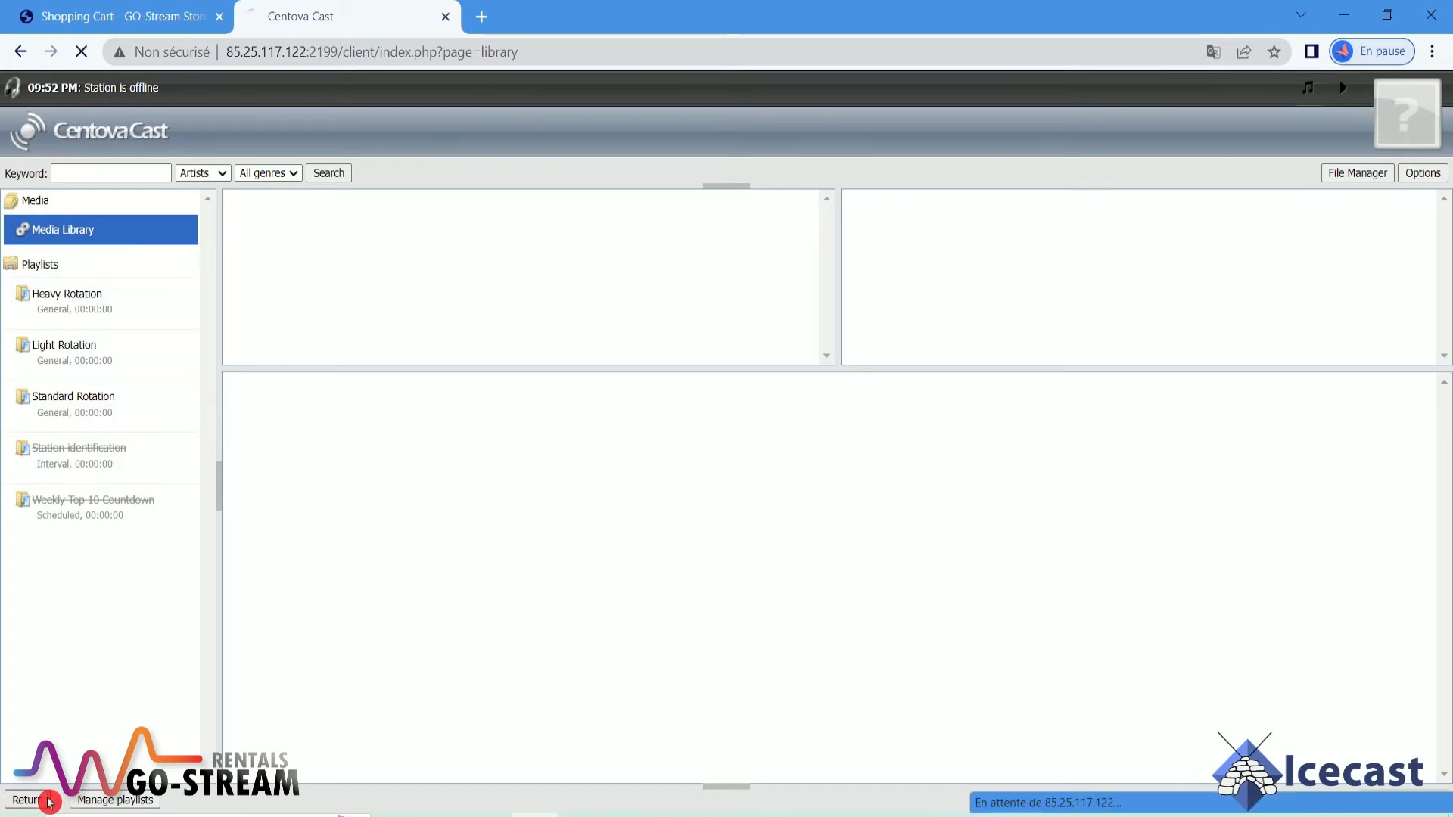
click(179, 522)
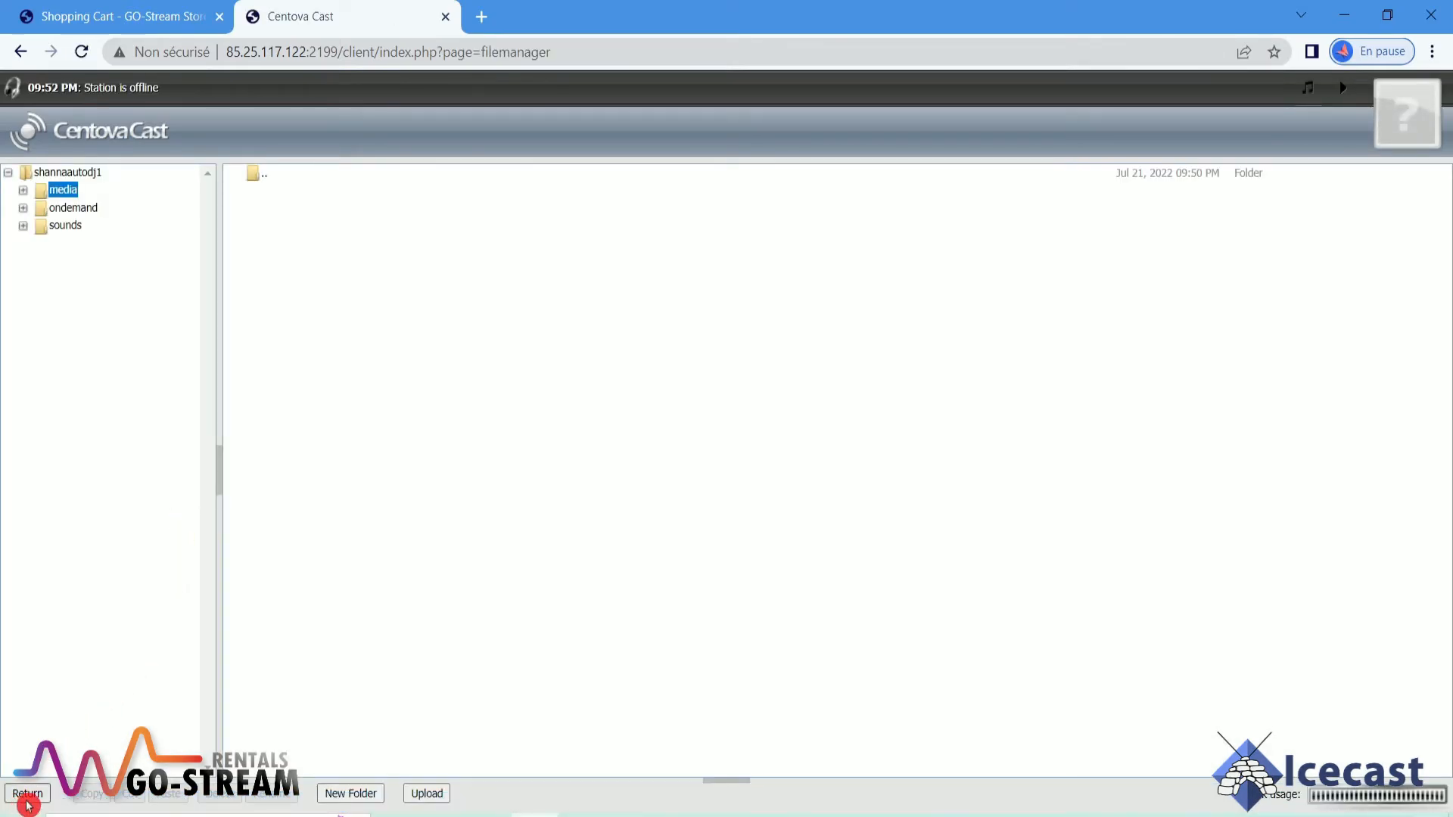
click(27, 794)
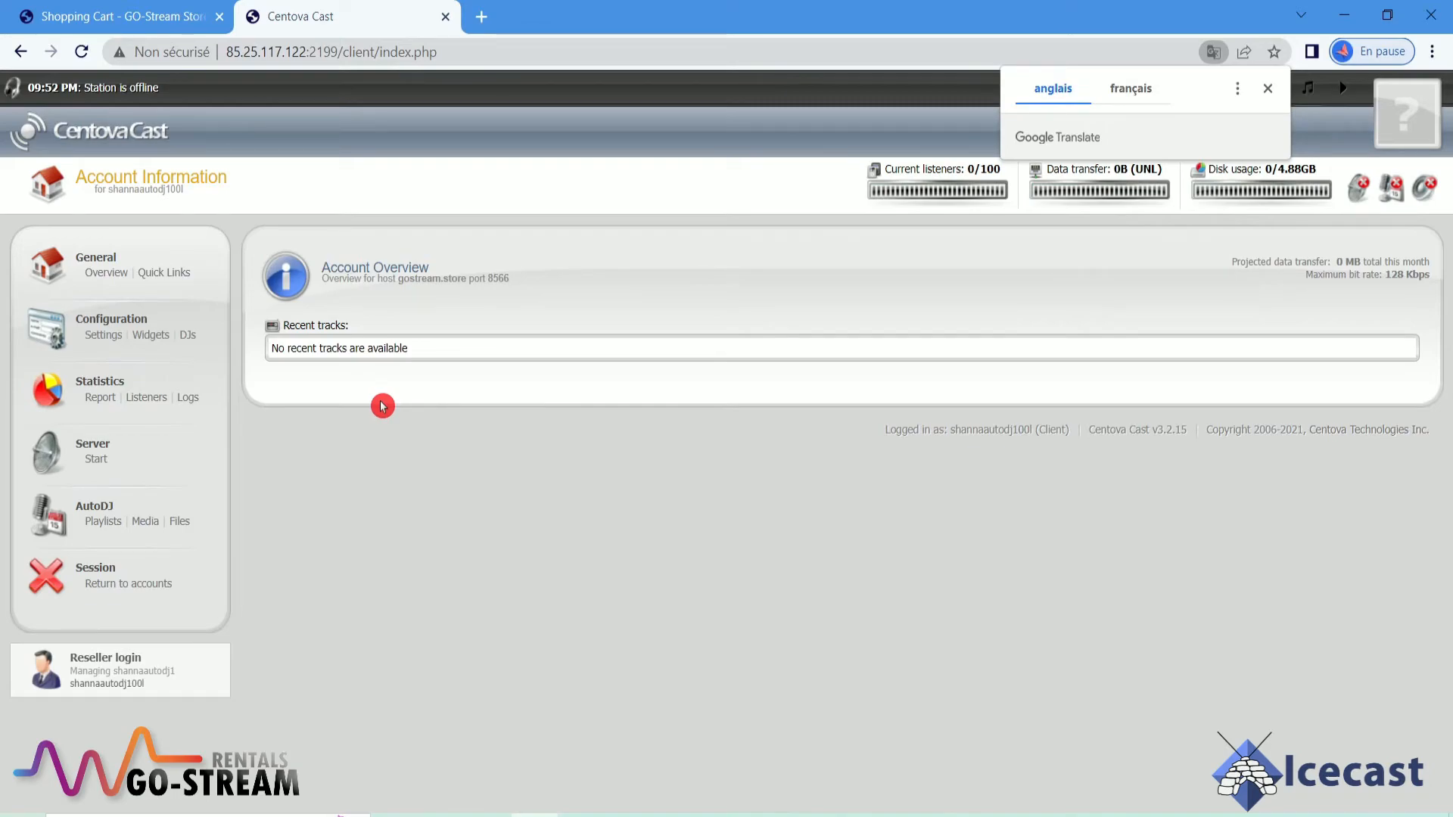
Step: Save AutoDJ status as 'Permitted, but disabled' in Settings, then start the stream server
click(102, 341)
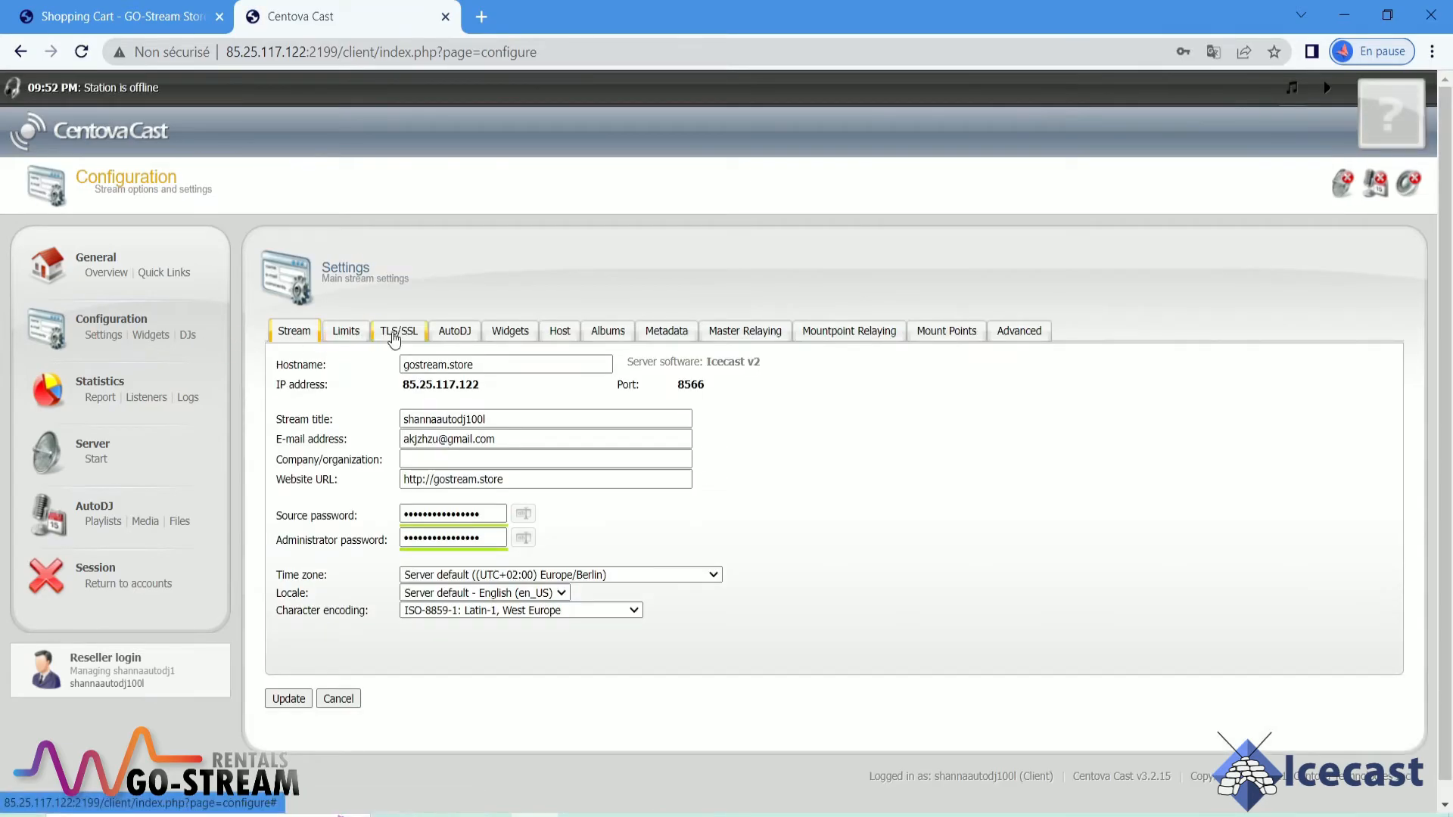
click(454, 331)
click(456, 364)
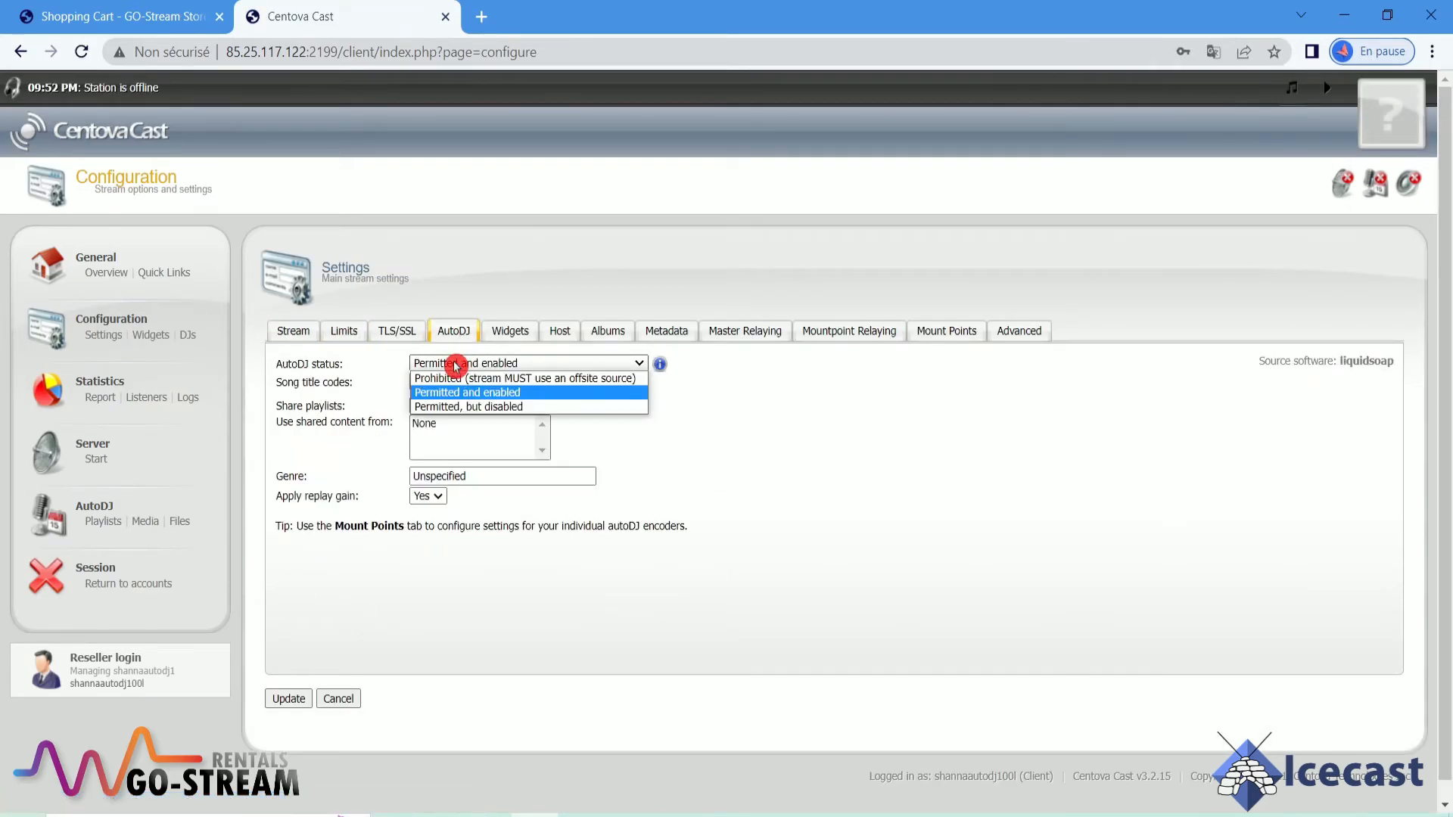
click(536, 408)
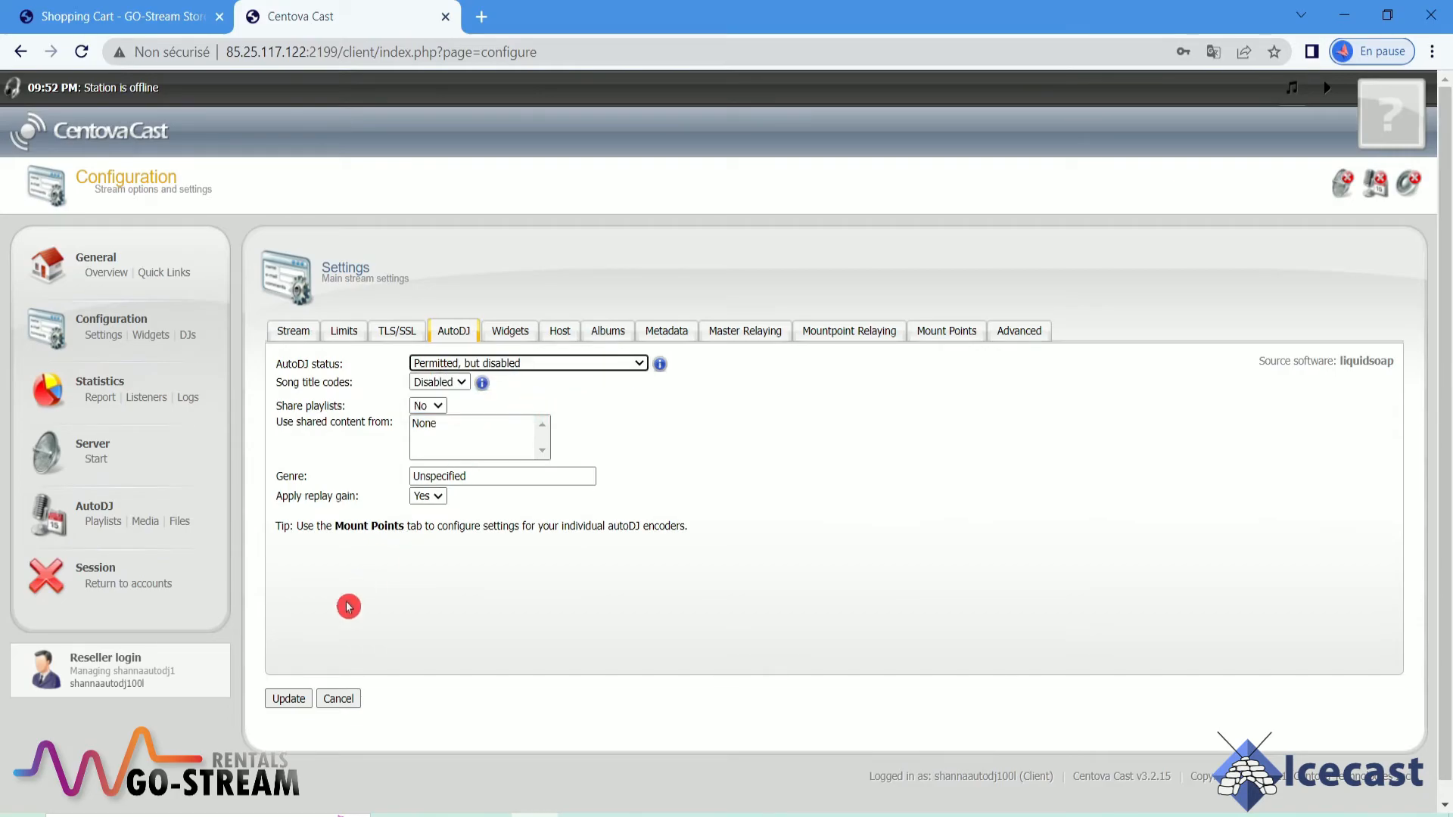
click(288, 700)
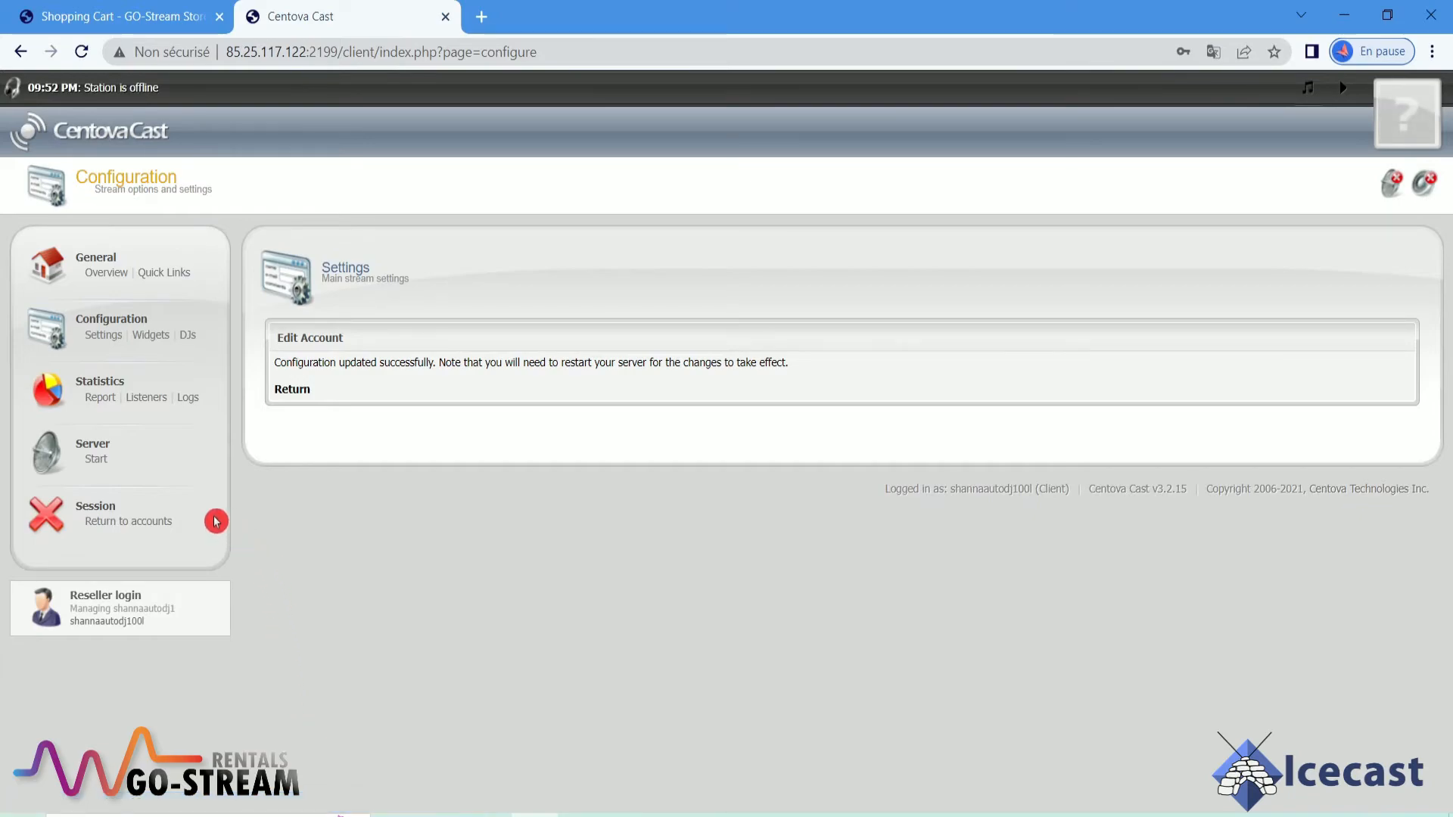
click(96, 460)
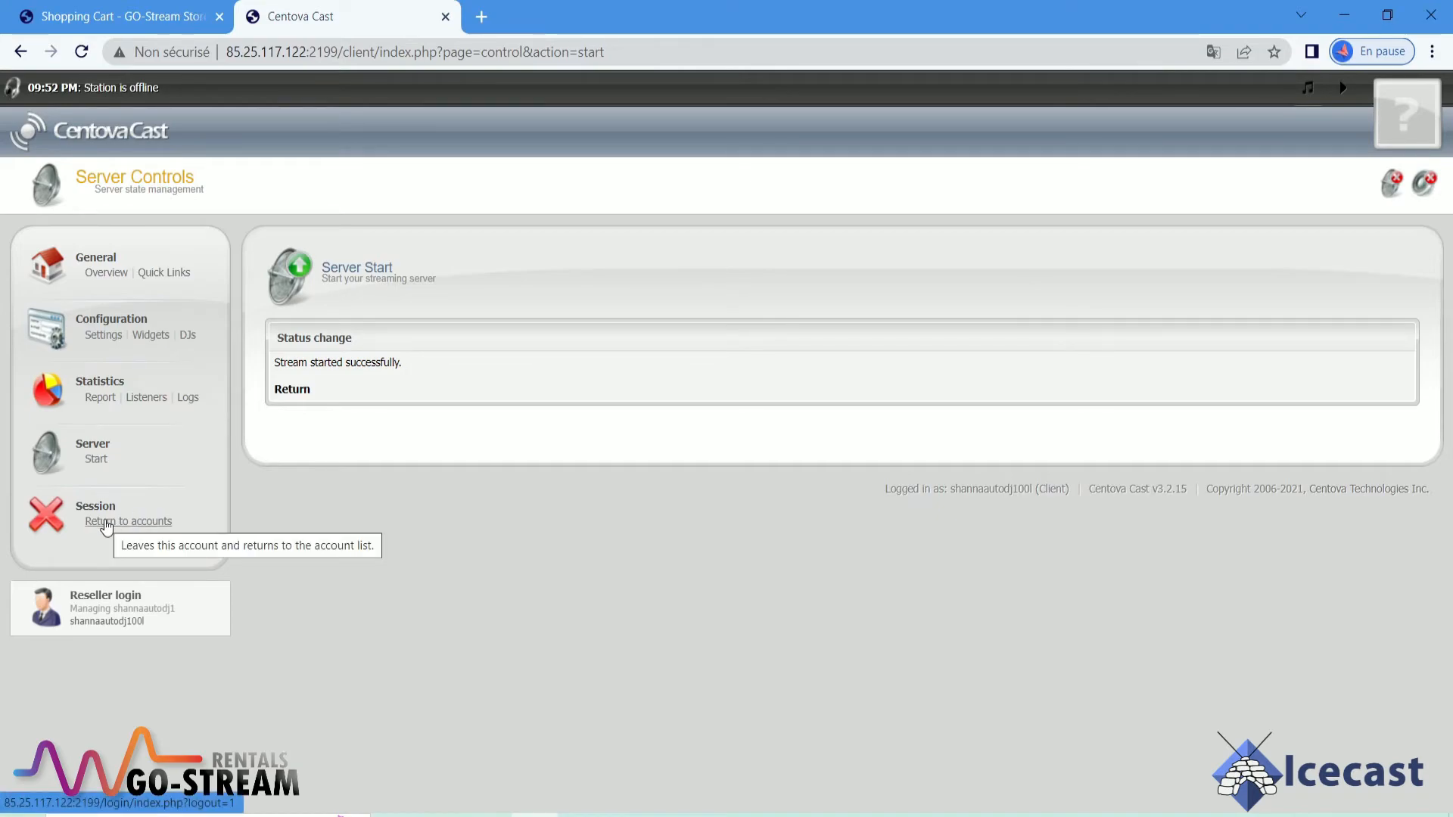
click(105, 523)
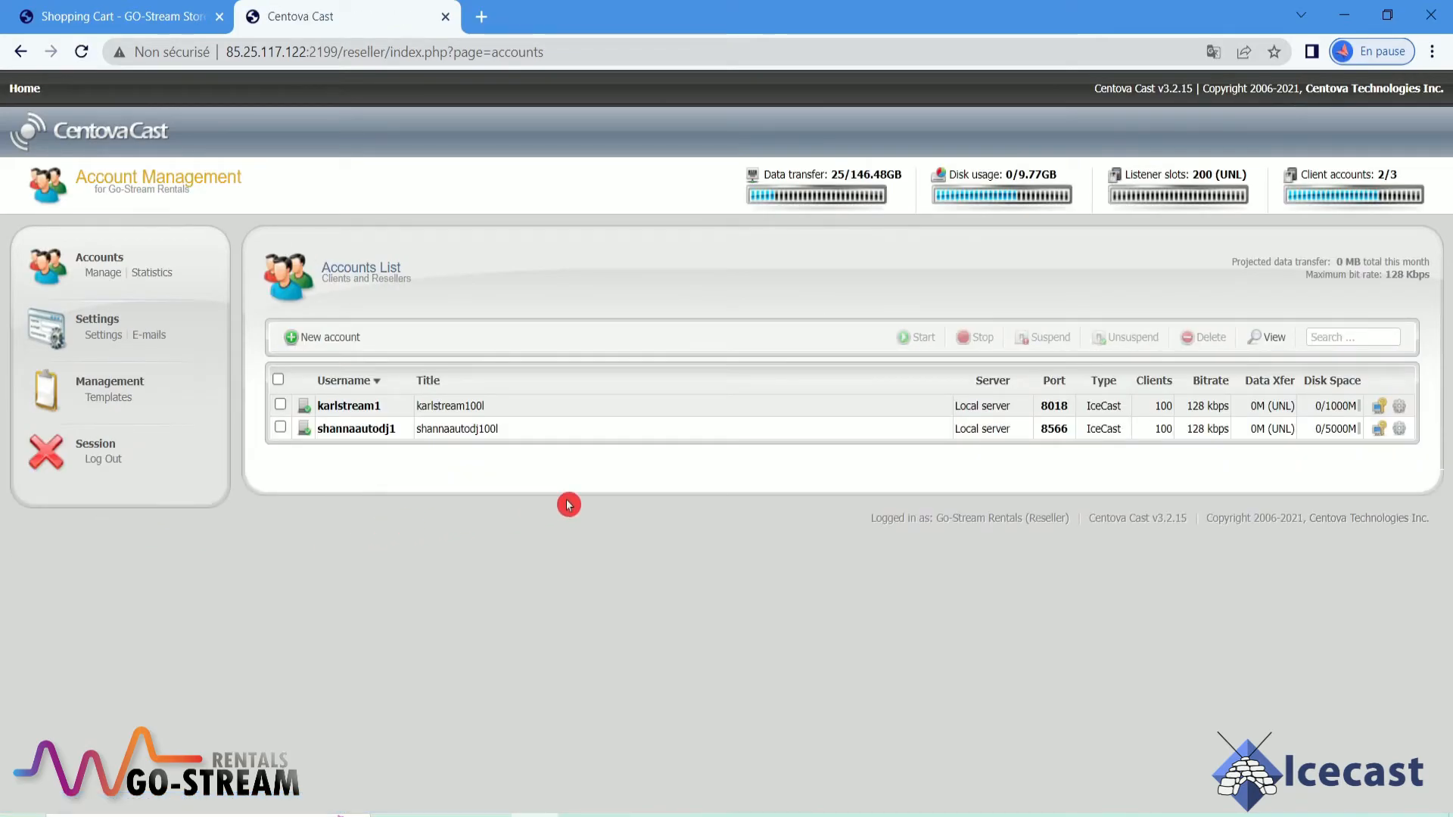
mouse_move(388, 441)
click(281, 406)
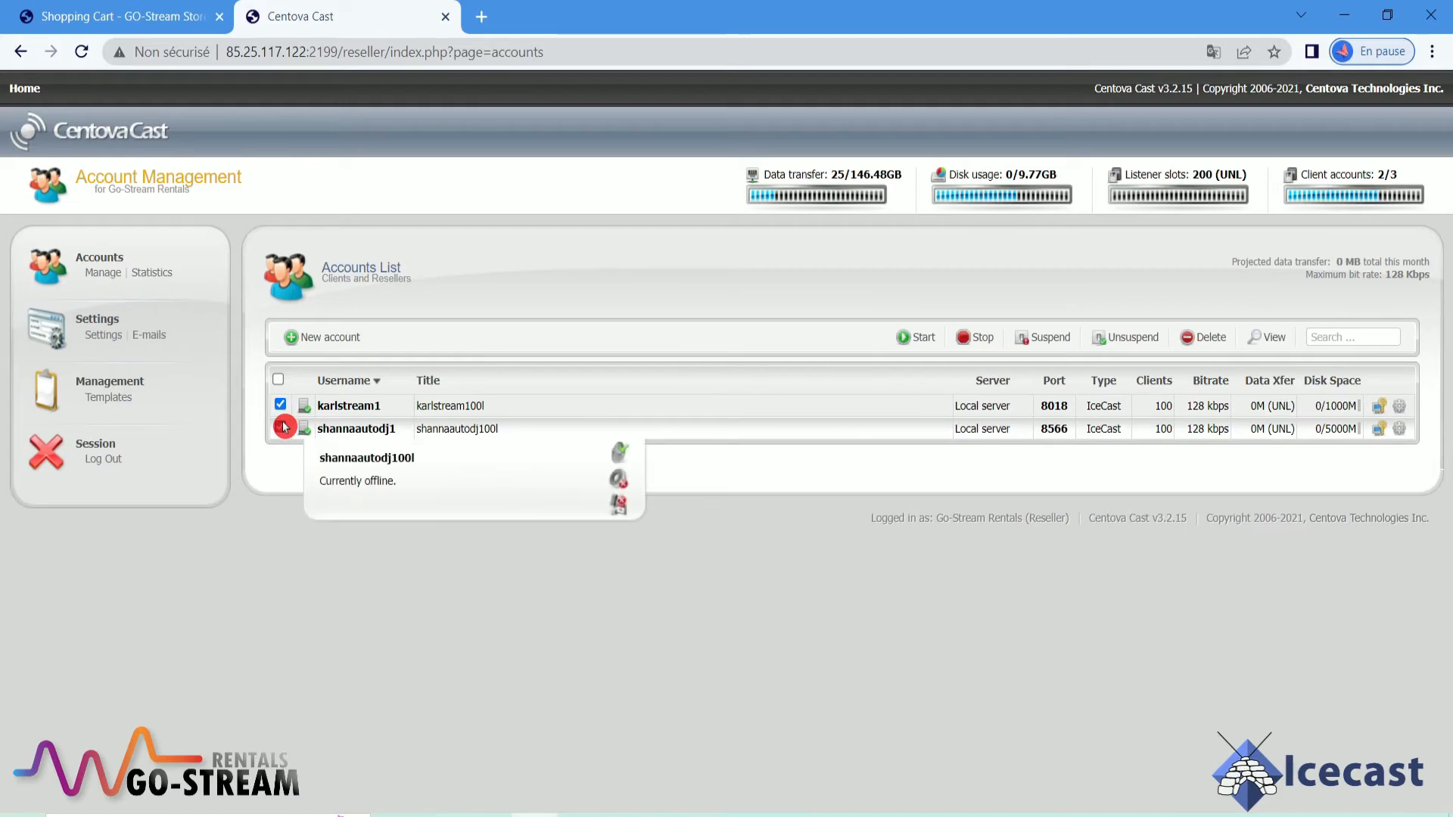
click(281, 427)
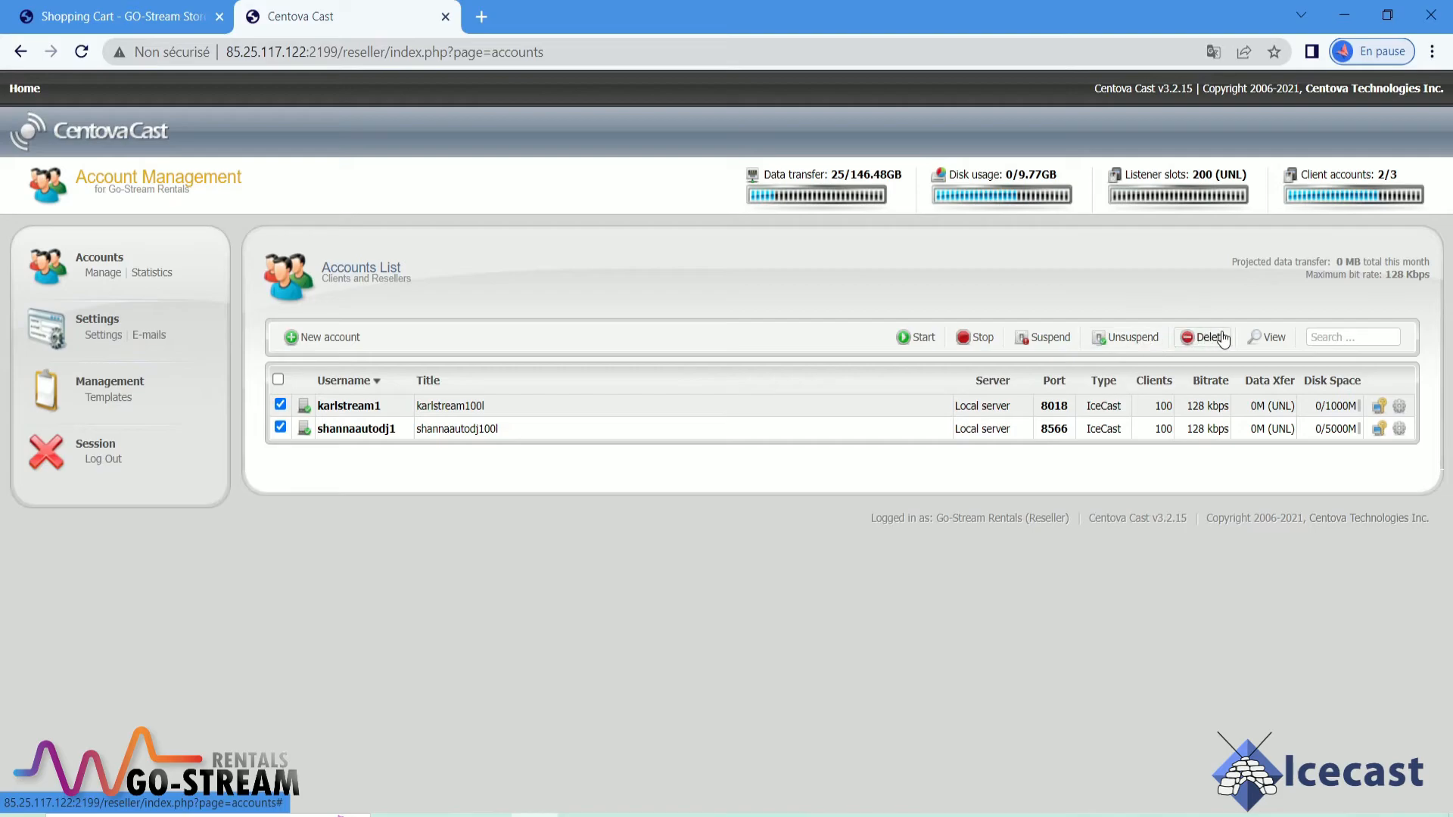
click(969, 347)
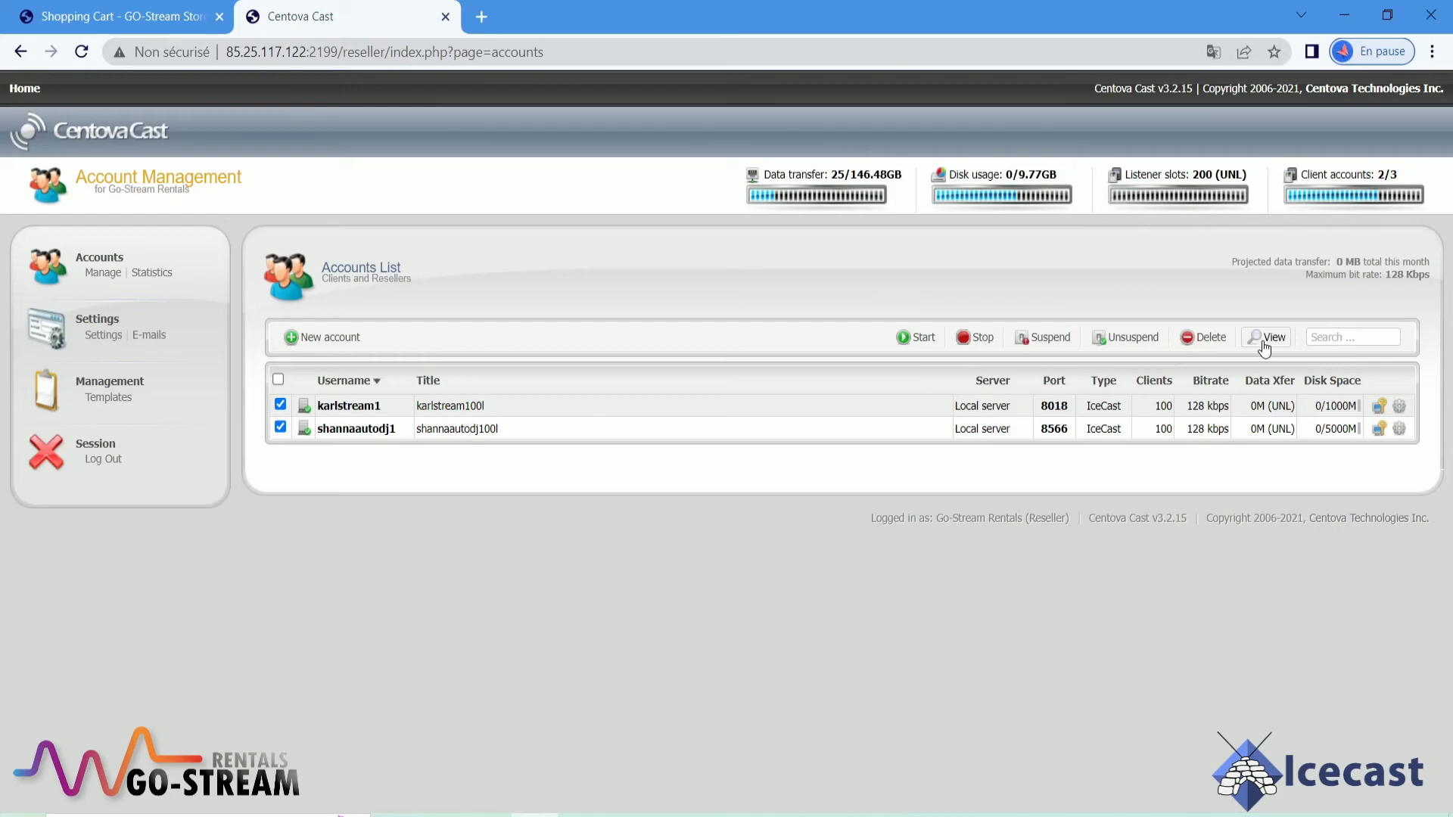
click(1389, 411)
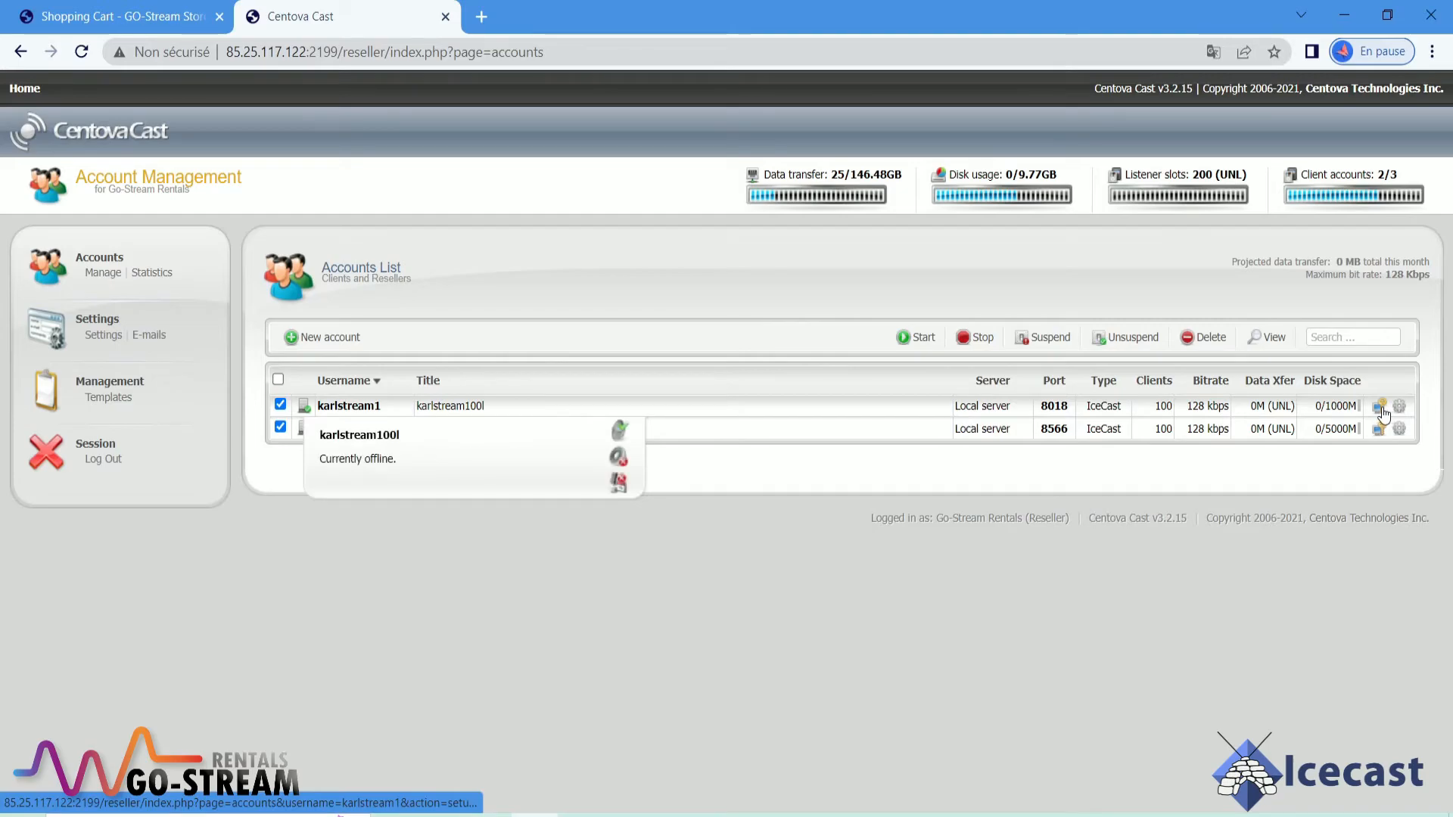
click(730, 458)
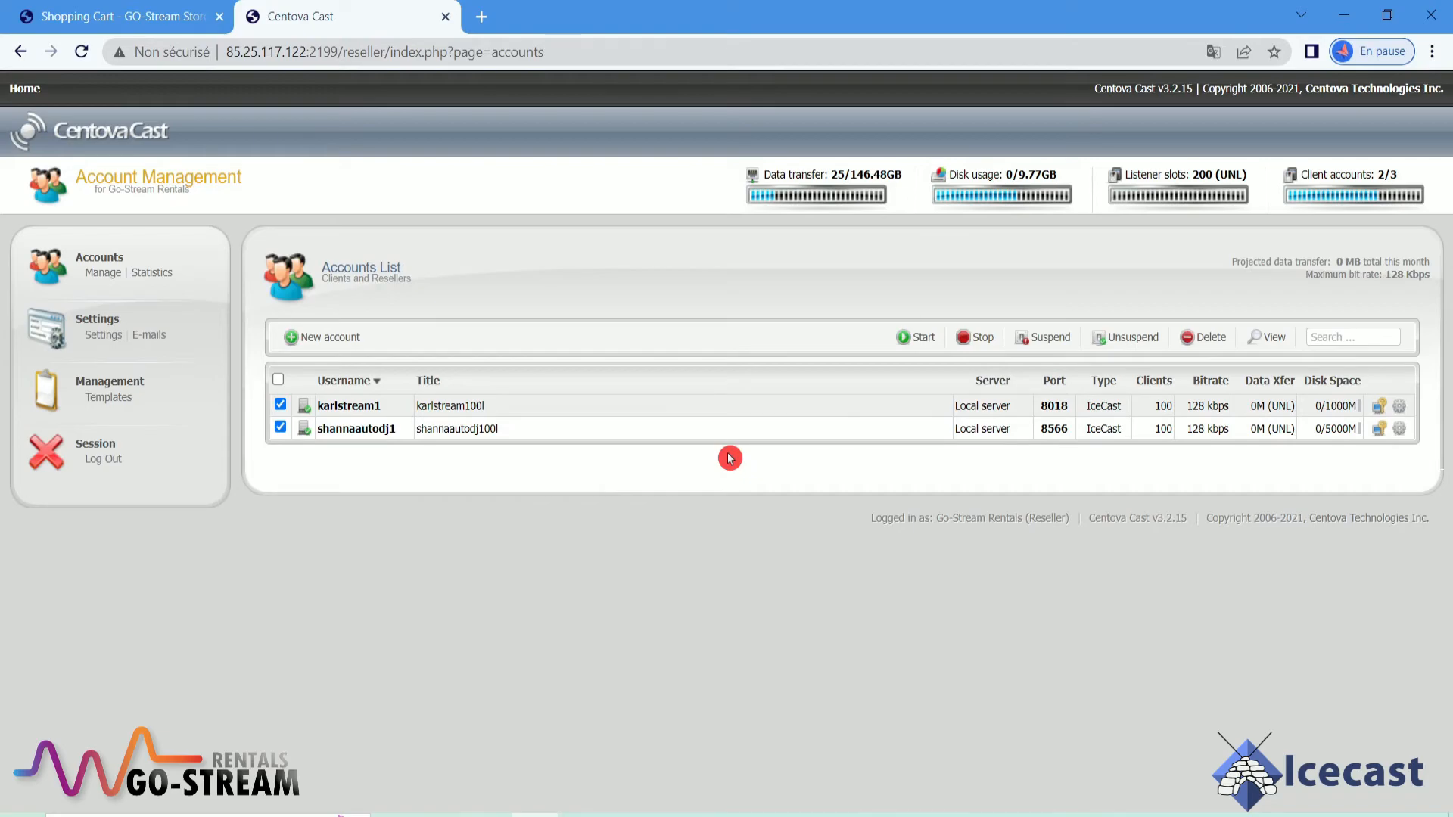
click(598, 477)
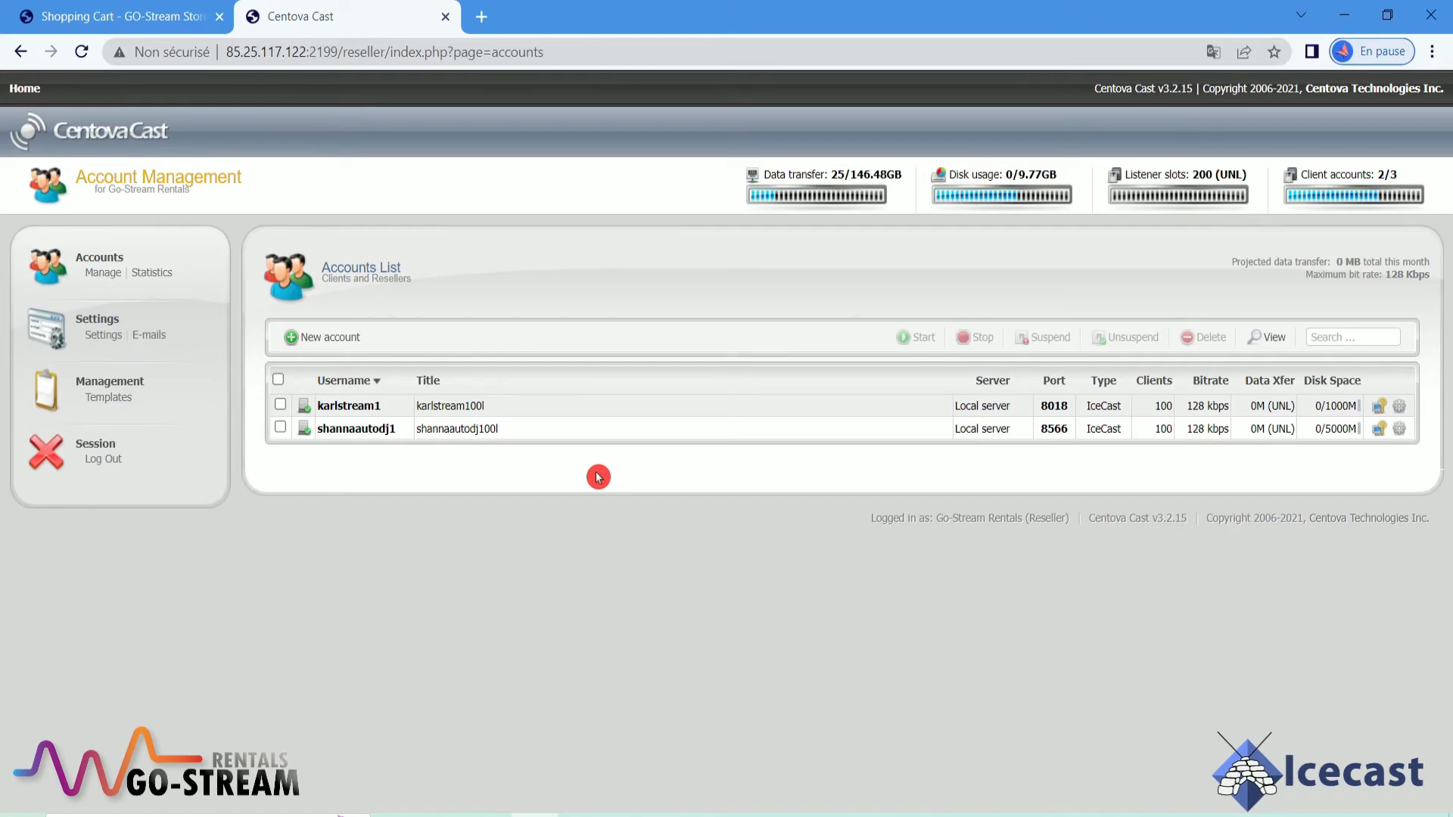
Step: Create a new Manual entry account template with Icecast v2 server and AutoDJ type None
click(113, 407)
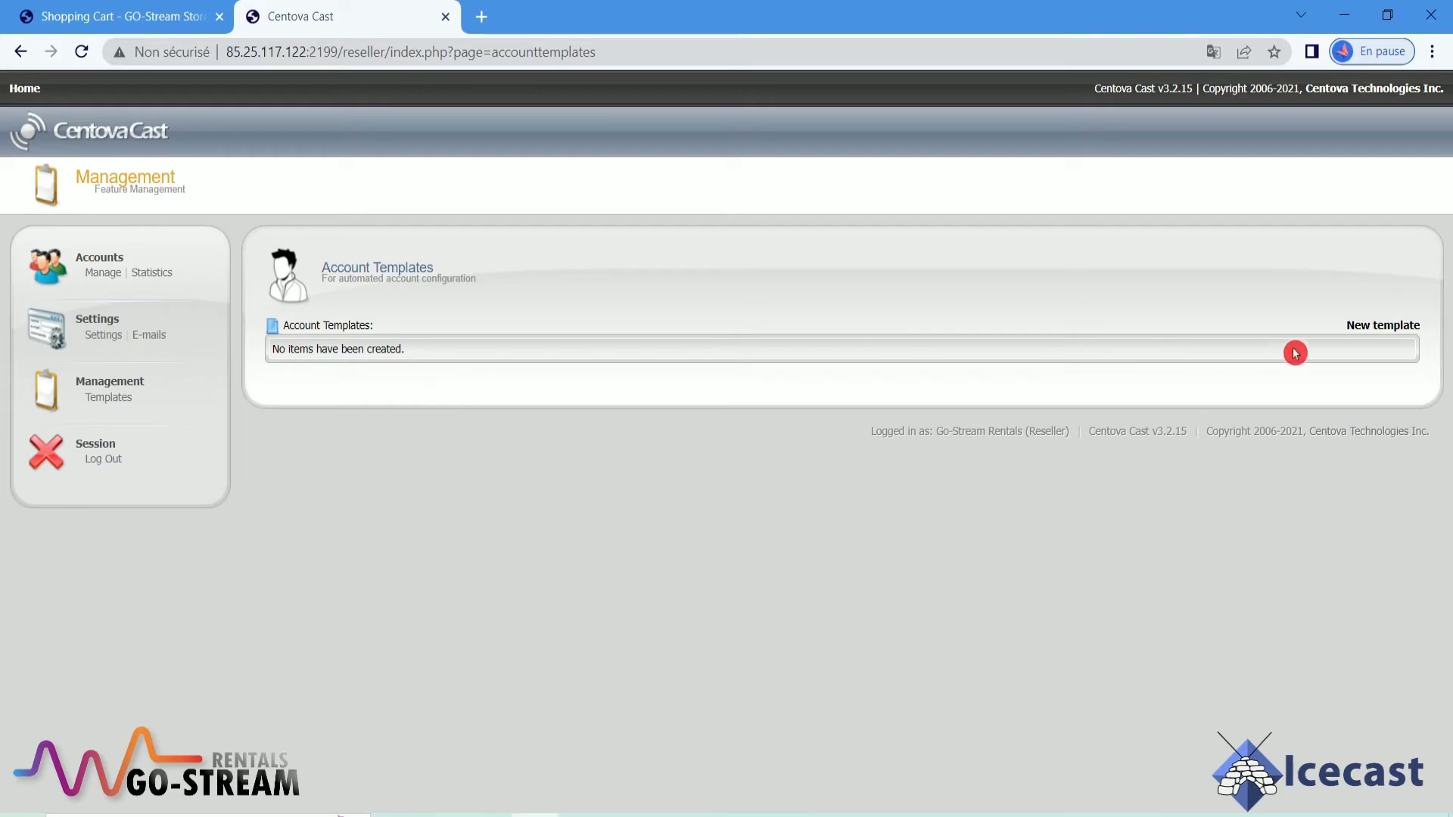
click(1383, 326)
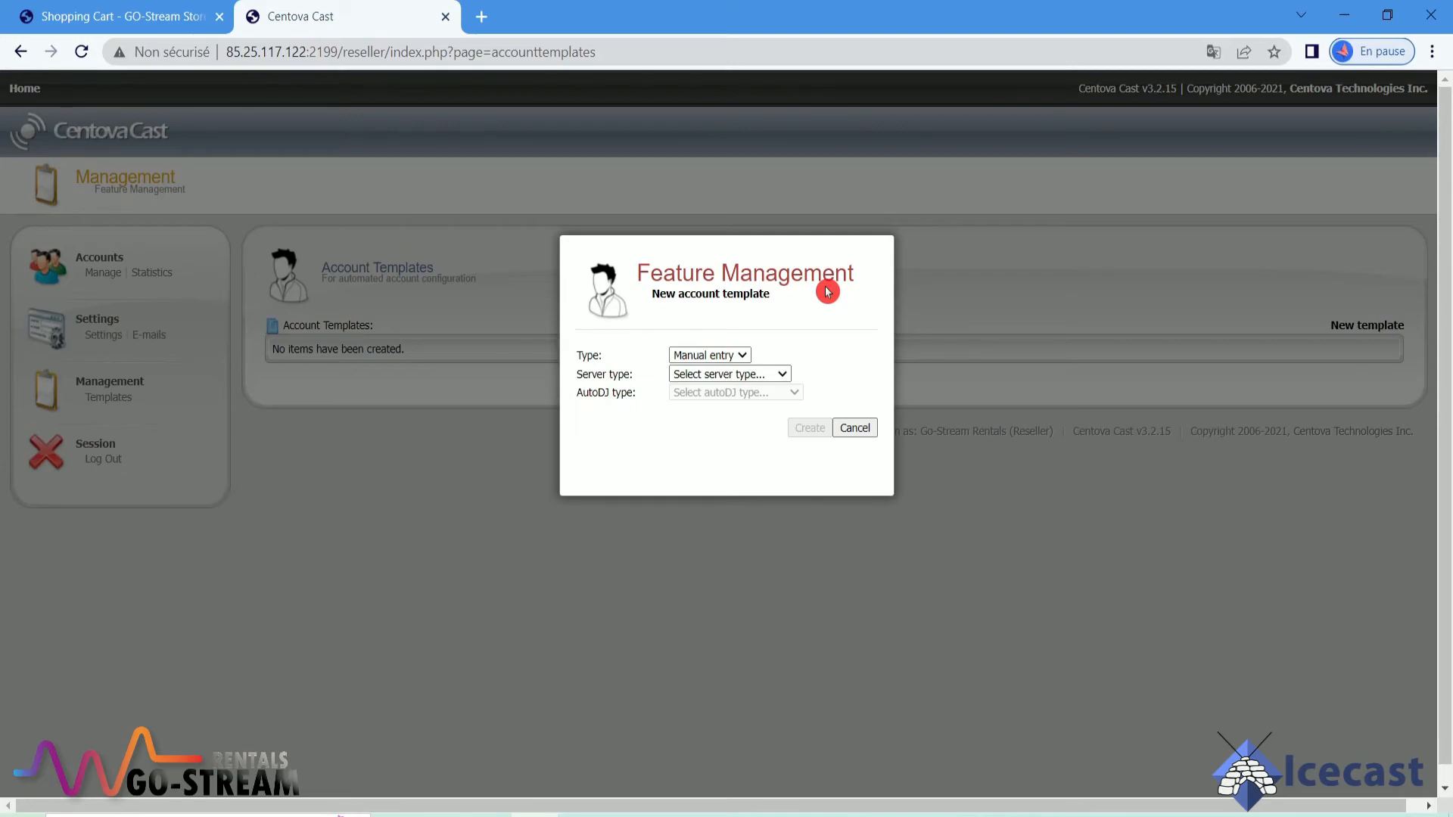
click(708, 356)
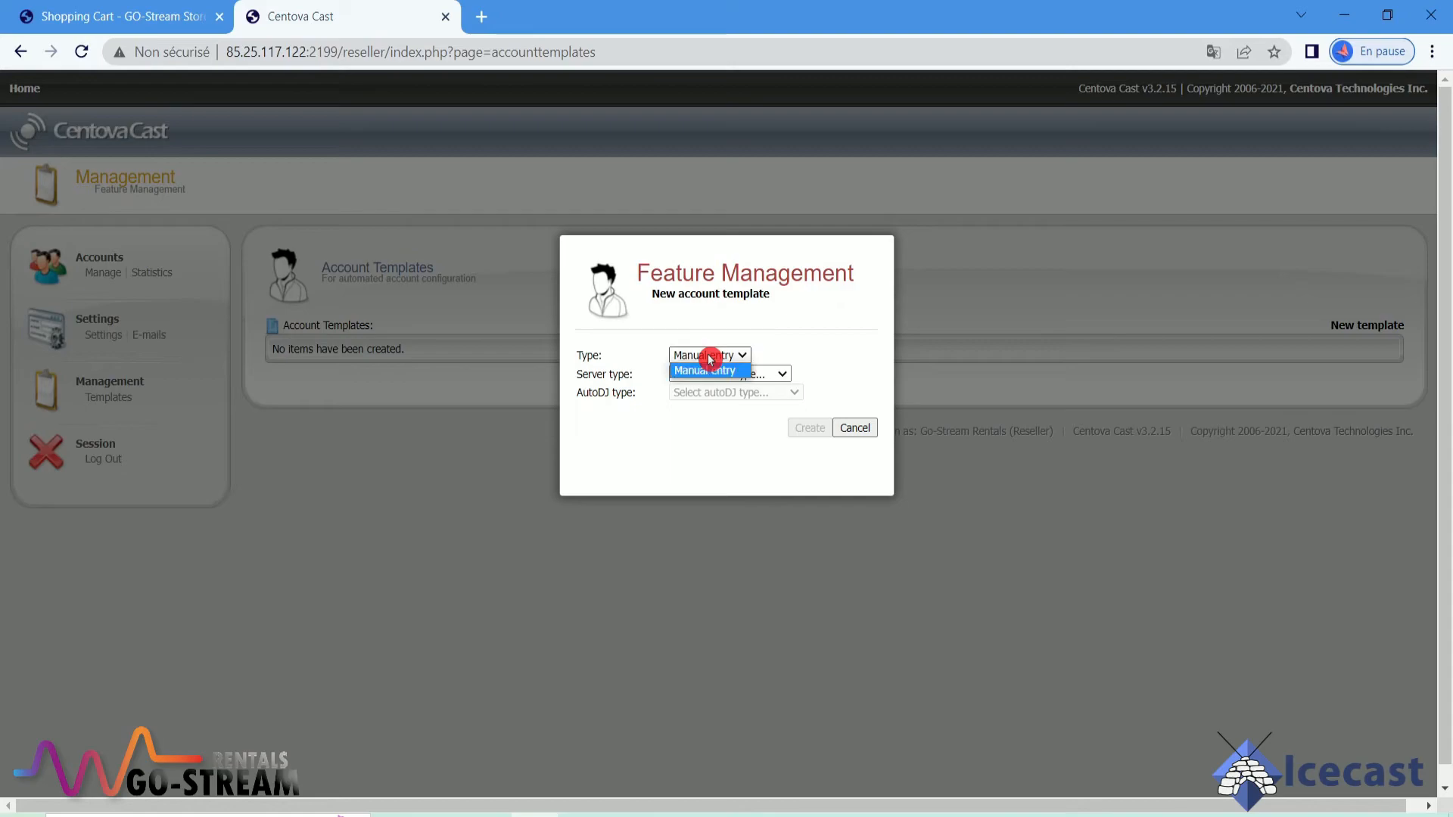
click(711, 371)
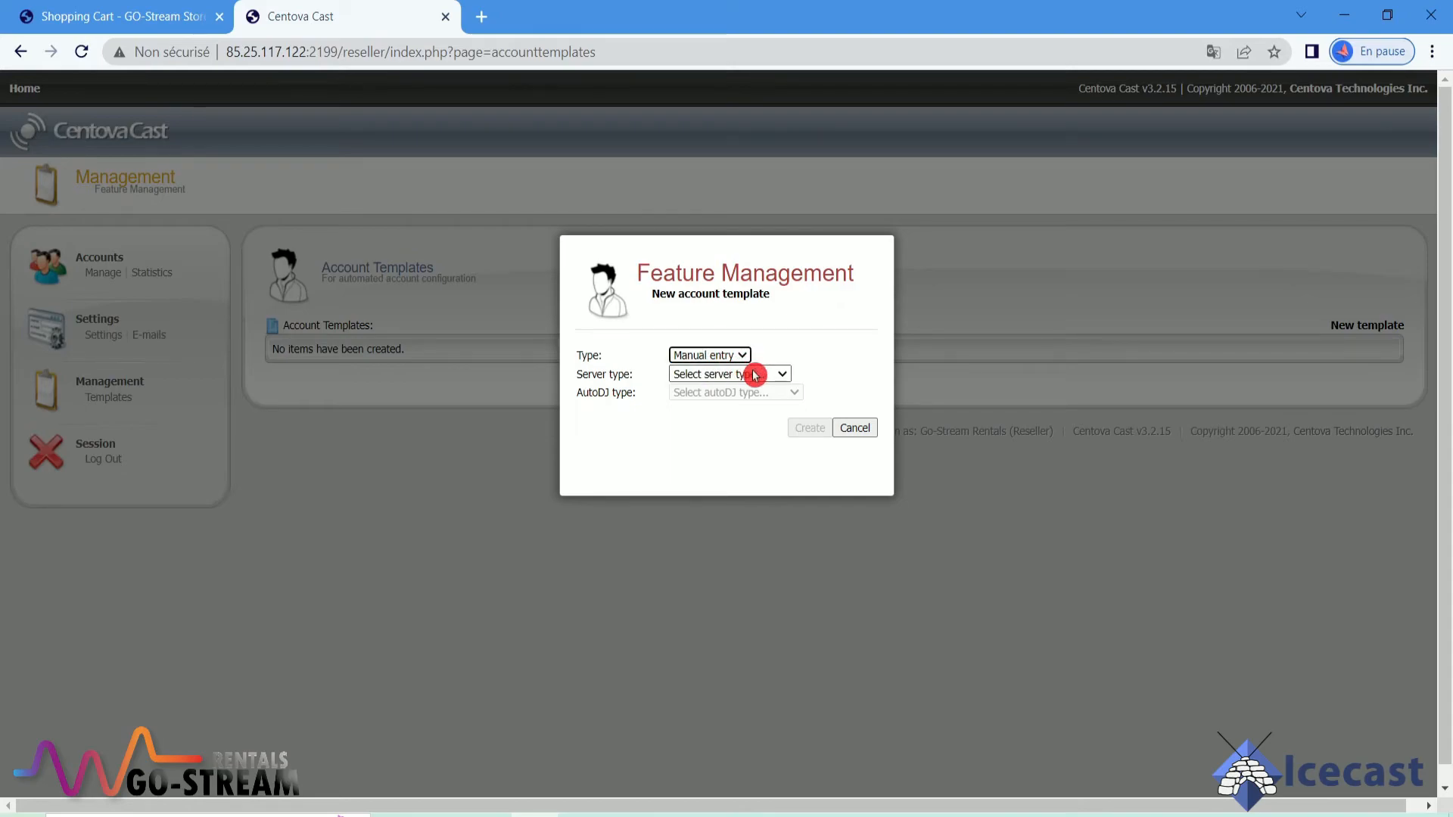
click(755, 375)
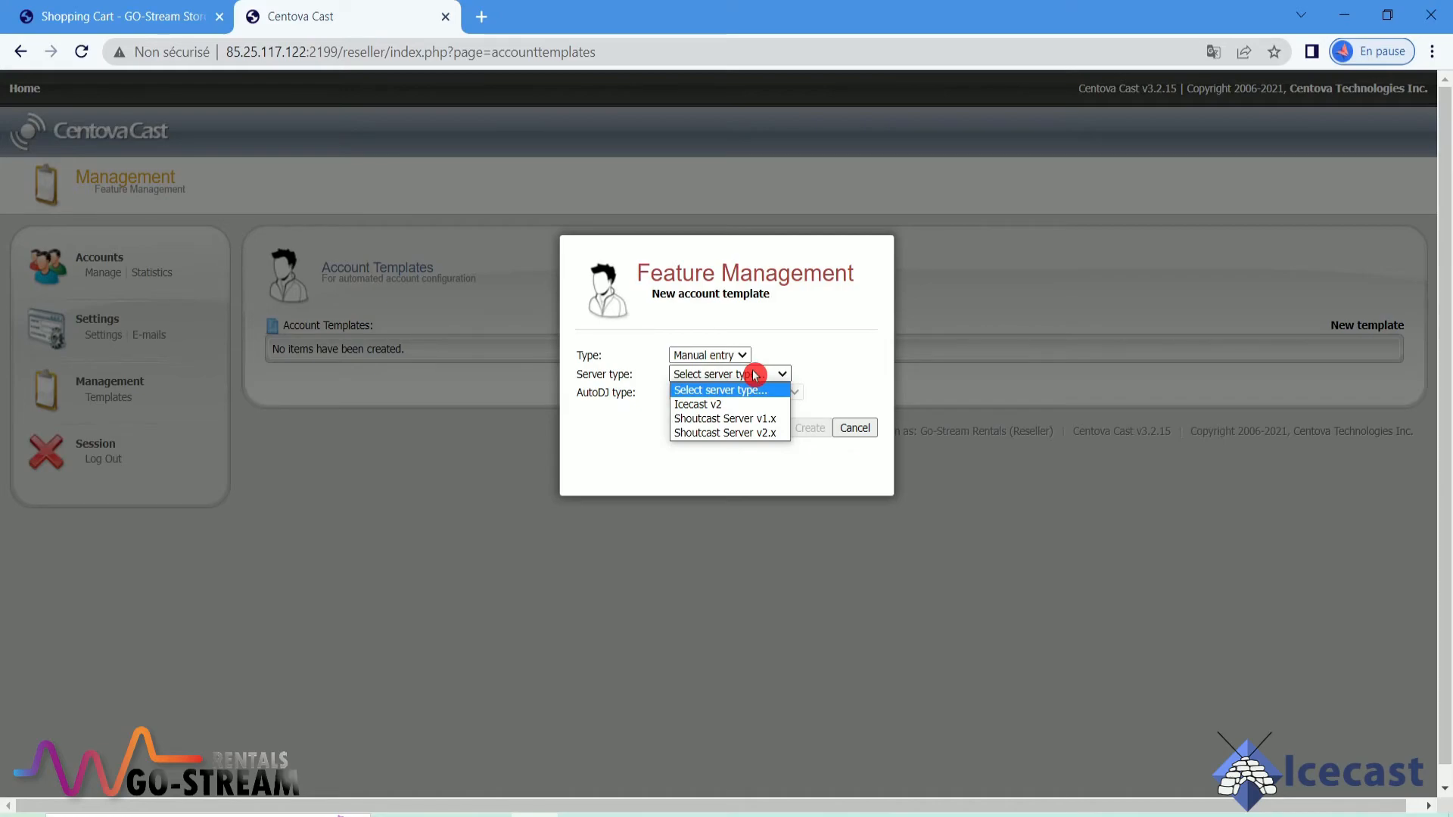
click(697, 407)
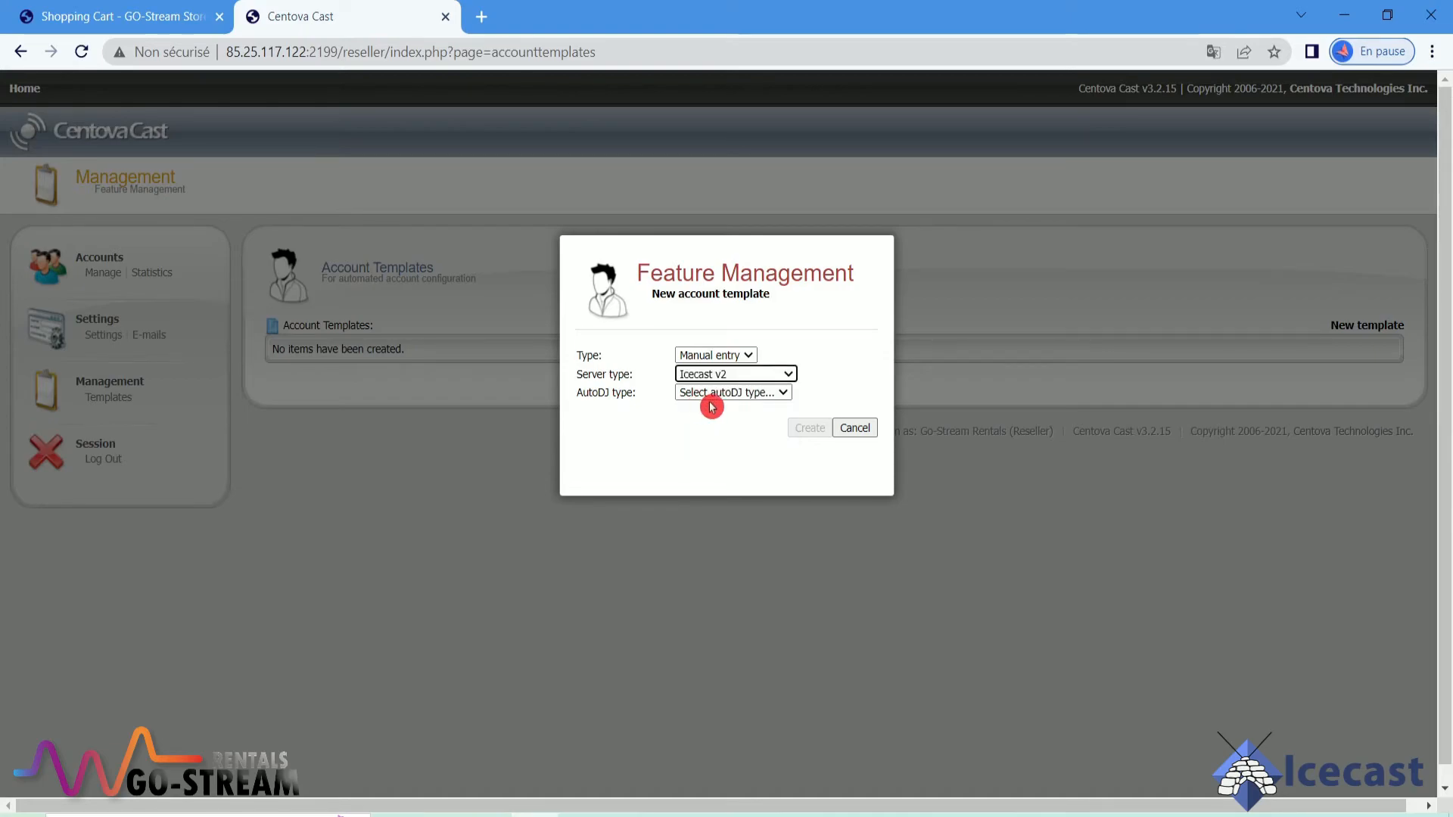
click(756, 393)
click(727, 422)
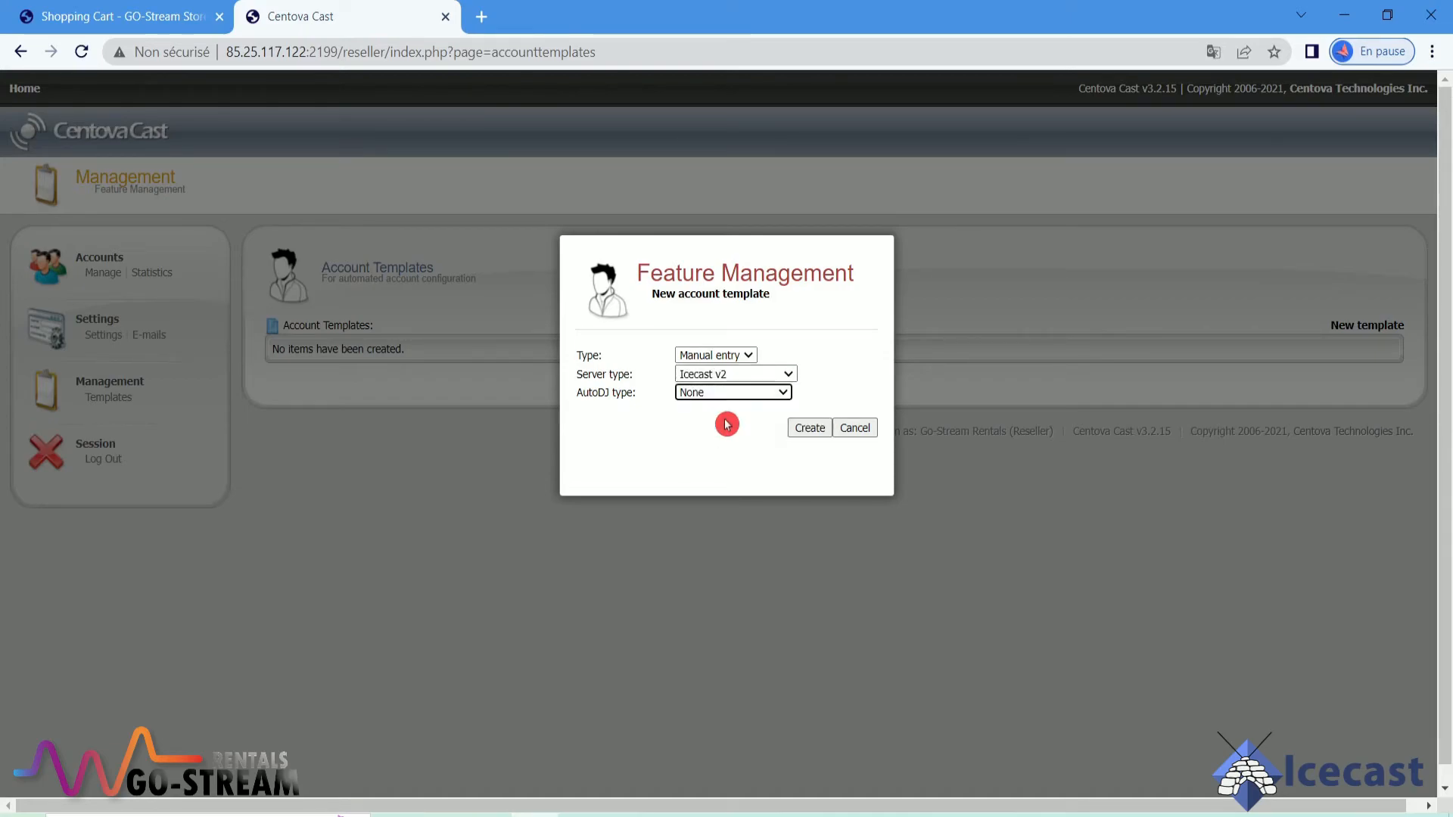
click(808, 428)
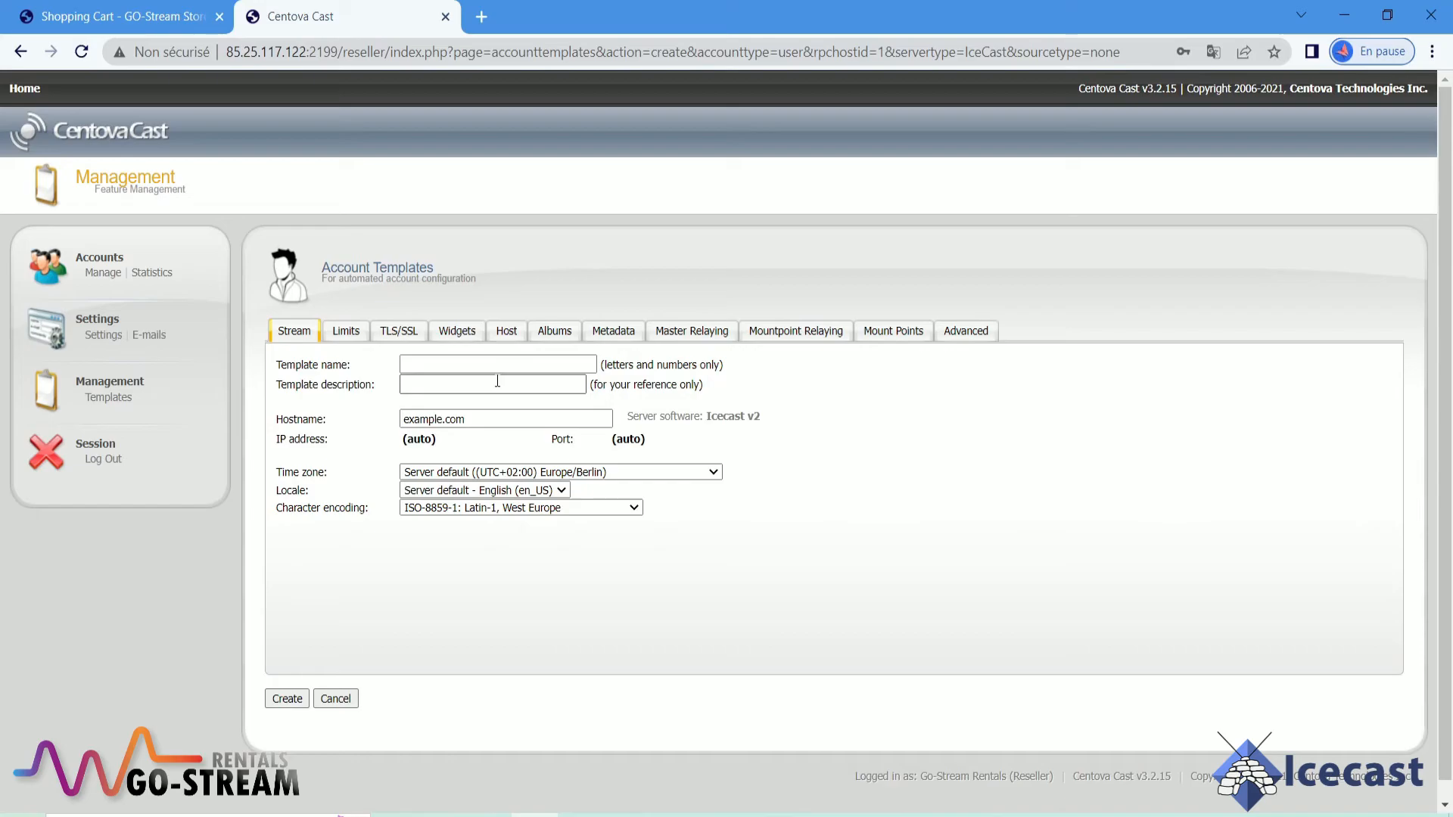
Step: Name the template Stream50Listeners, describe it as 50Listeners, and set hostname gostream.store
click(421, 366)
click(420, 367)
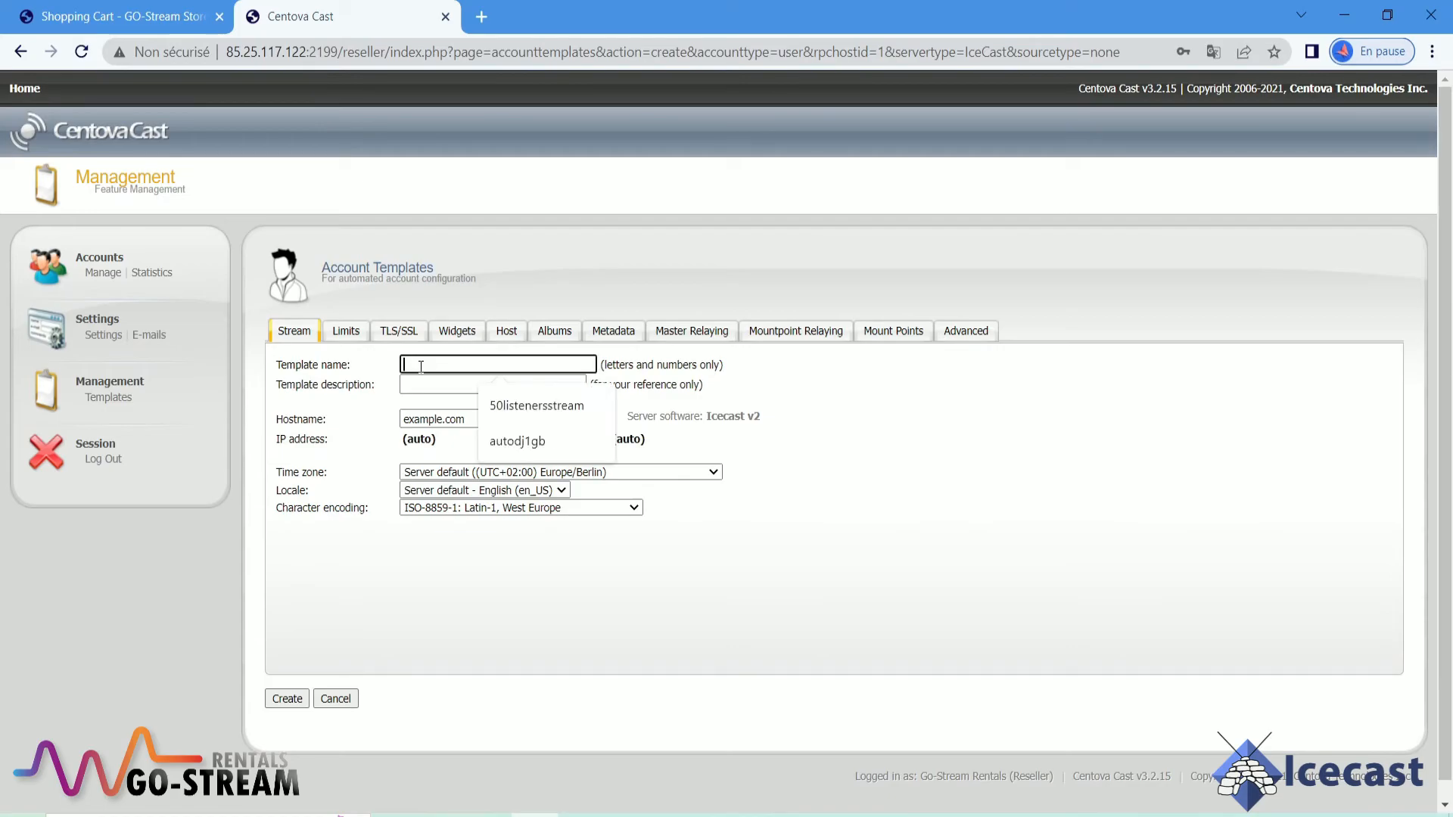
text(Stream50Lis)
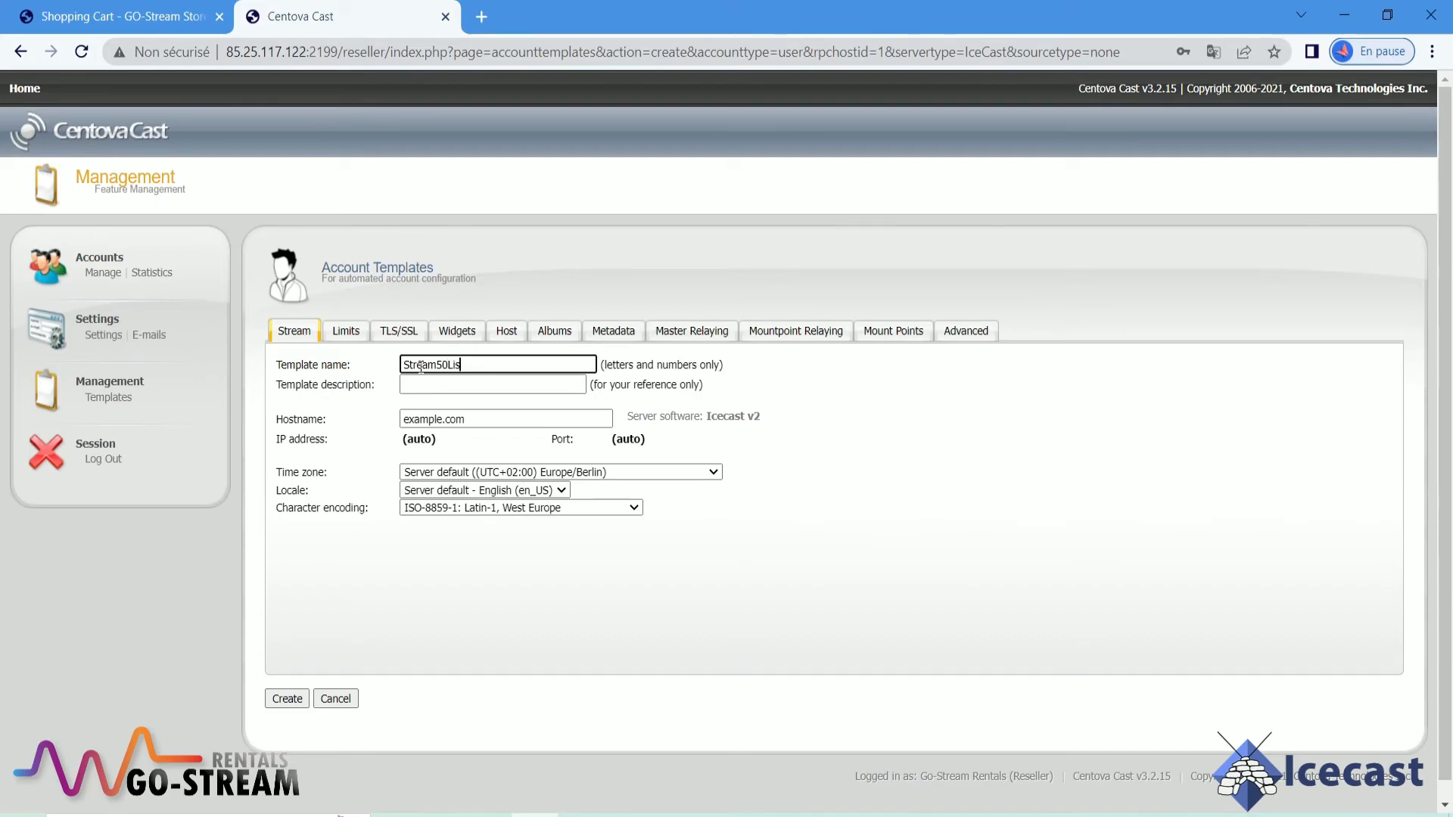
text(teners)
click(439, 382)
text(50)
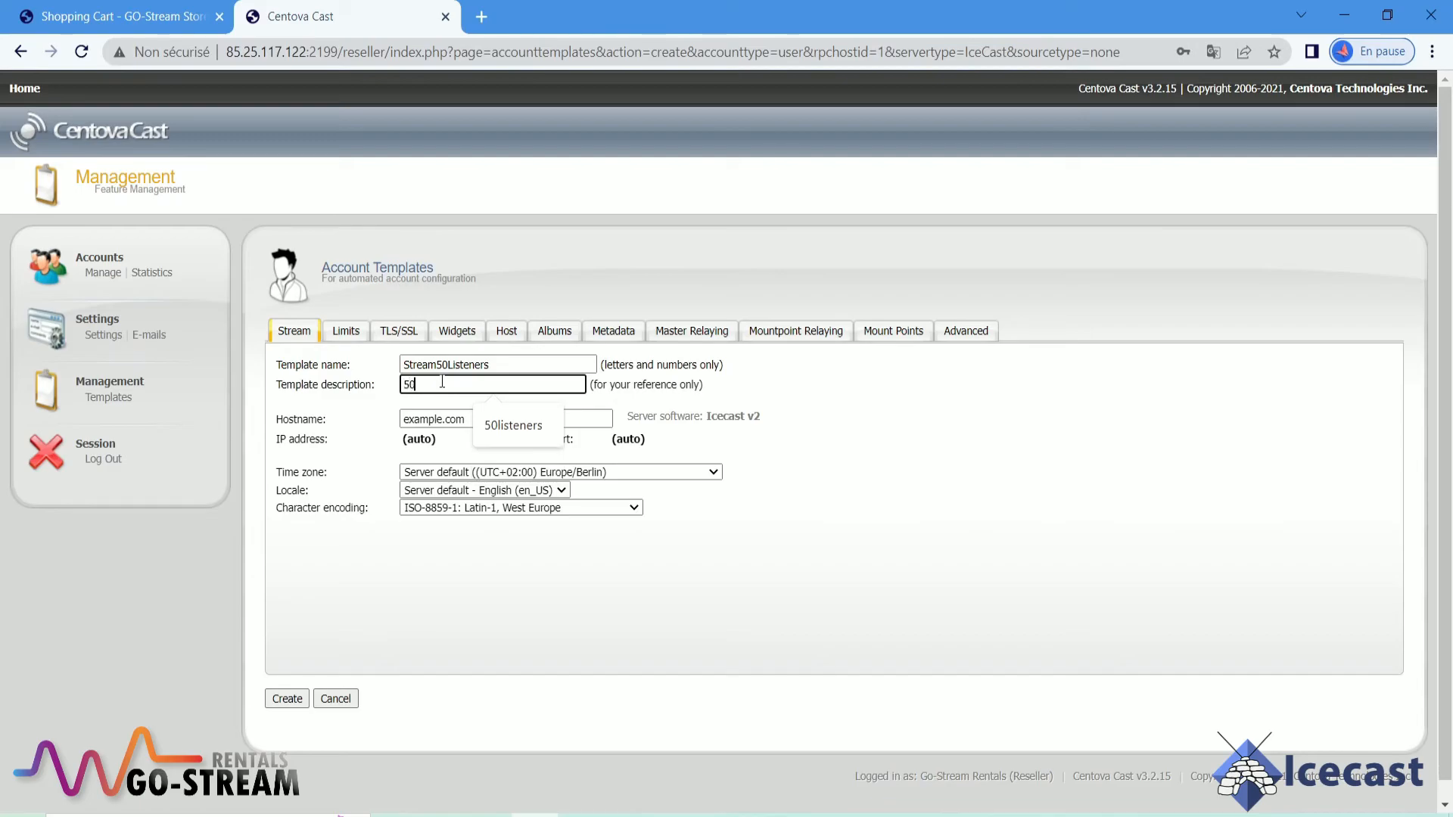
text(Listeners)
drag(294, 364, 378, 392)
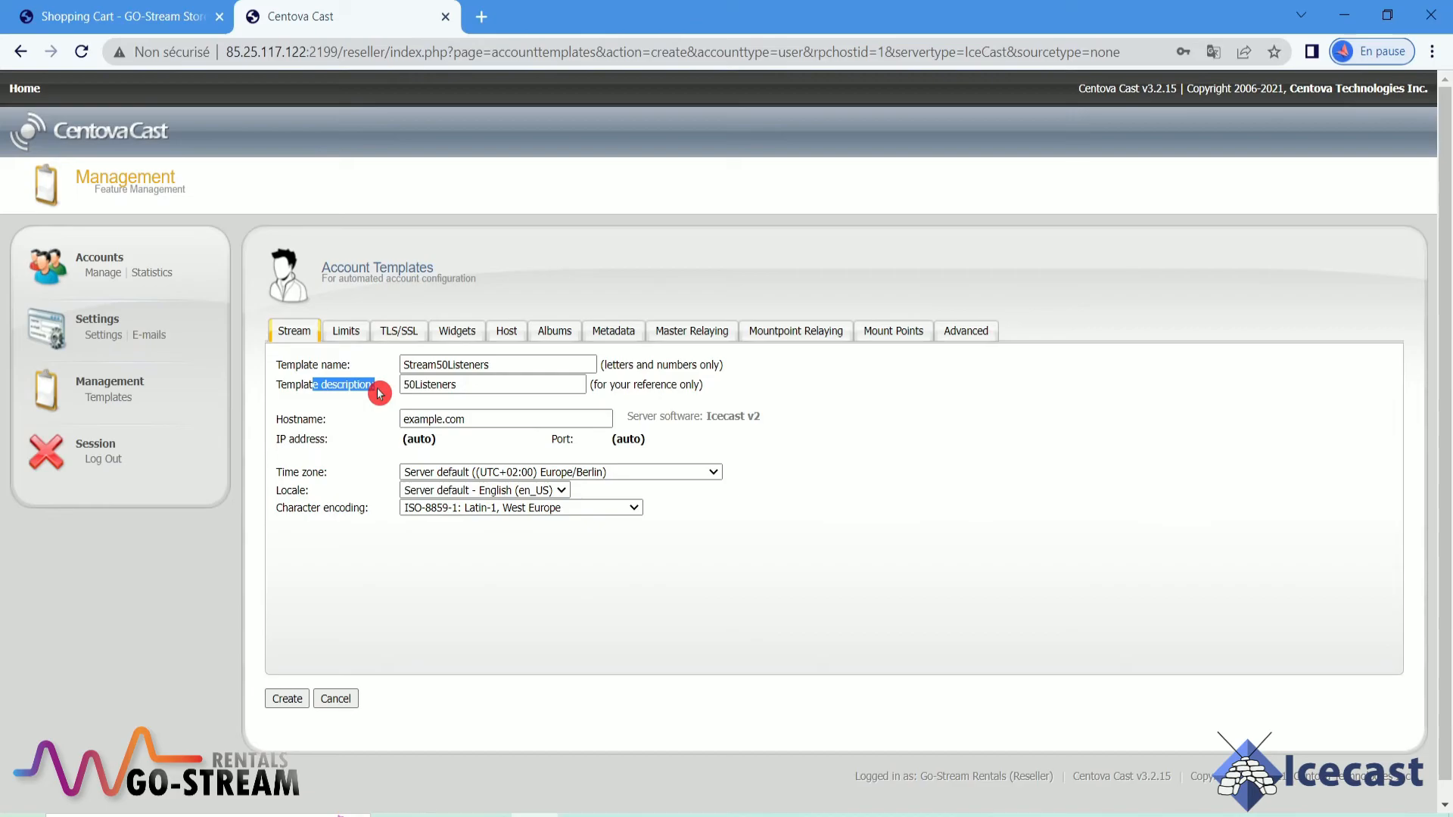
drag(465, 420, 382, 425)
text(g)
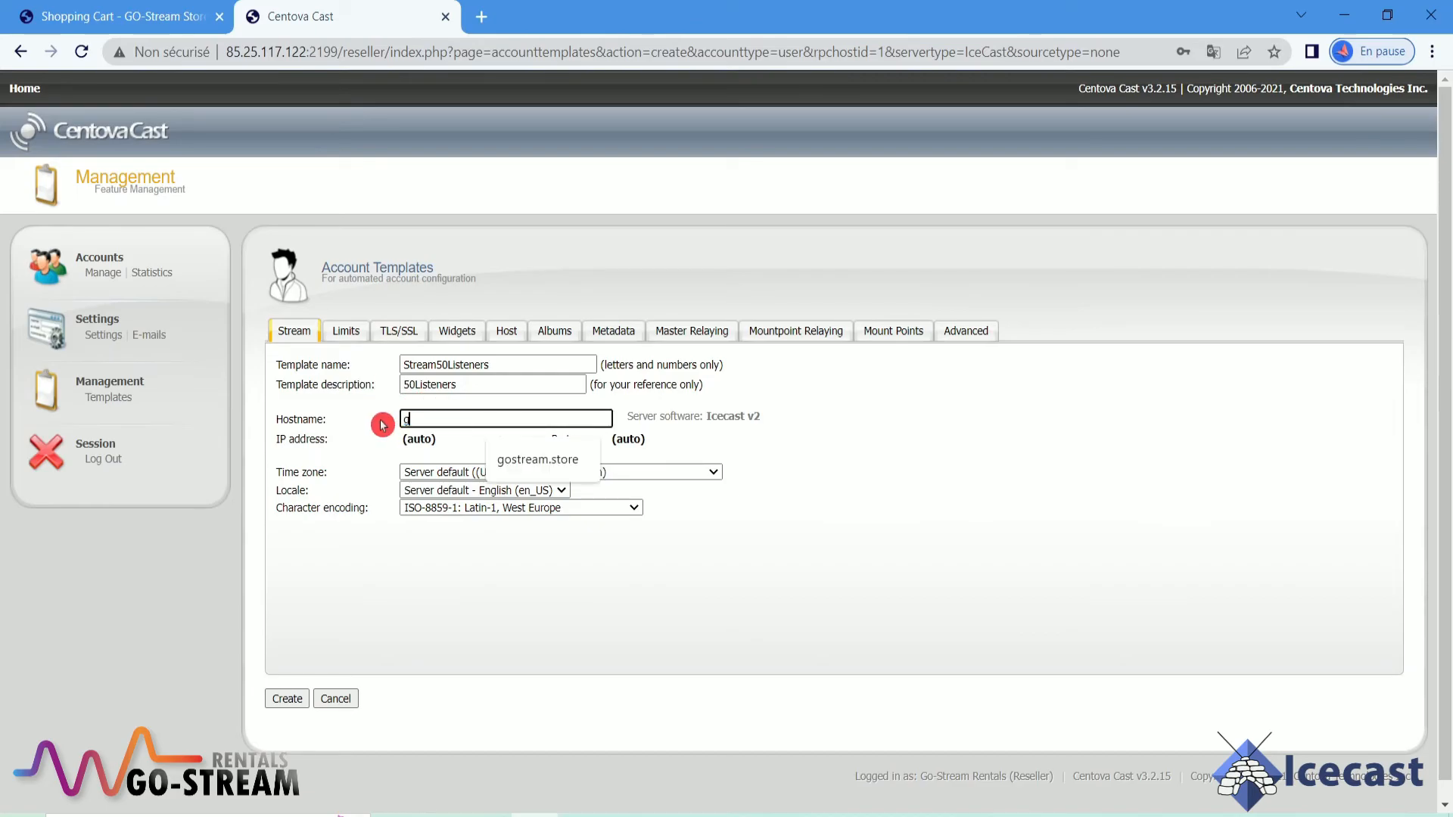
text(ostream.store)
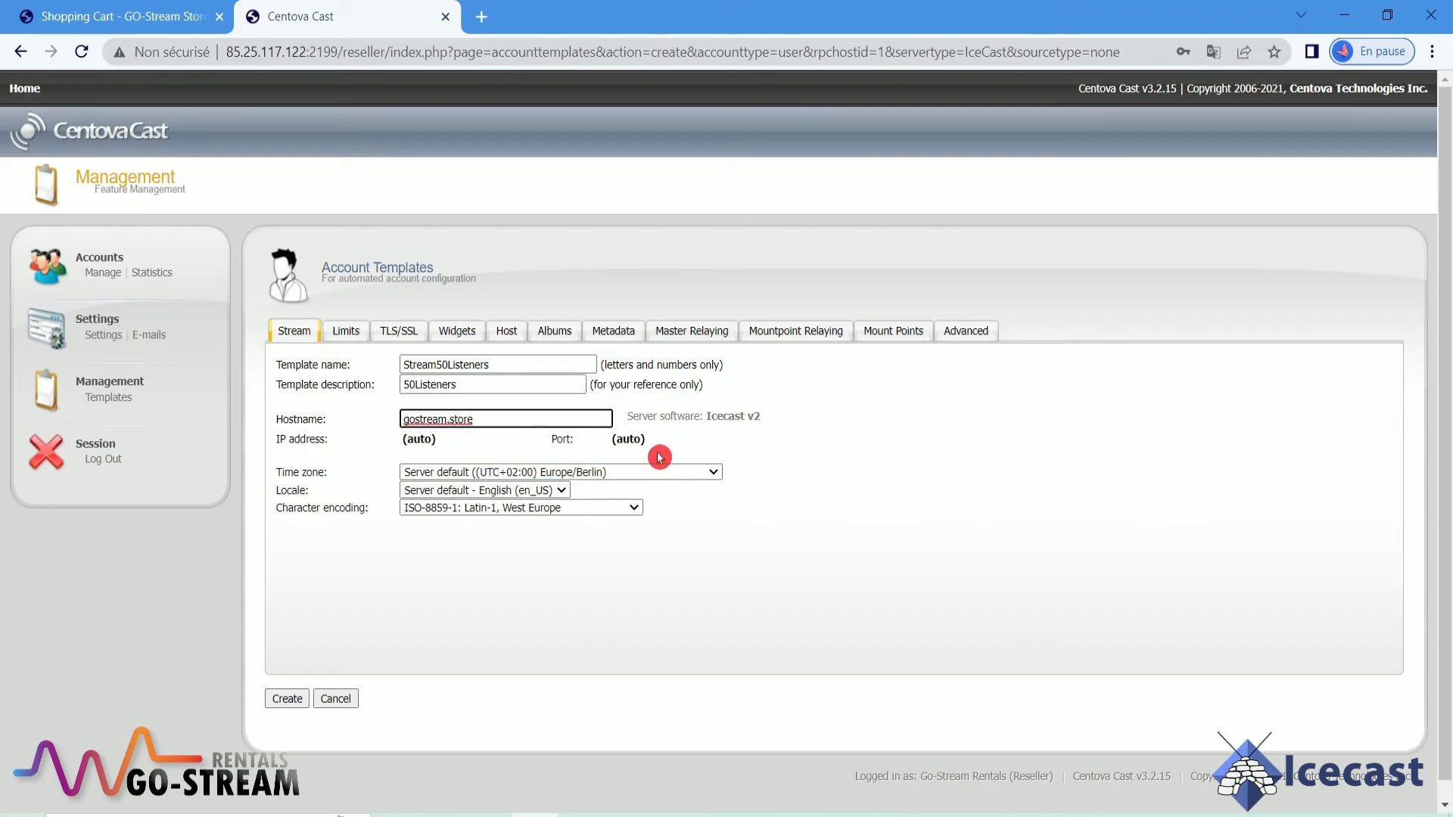
Step: Set maximum listeners to 50, unlimited transfer and disk quota 0, then save the template
click(350, 333)
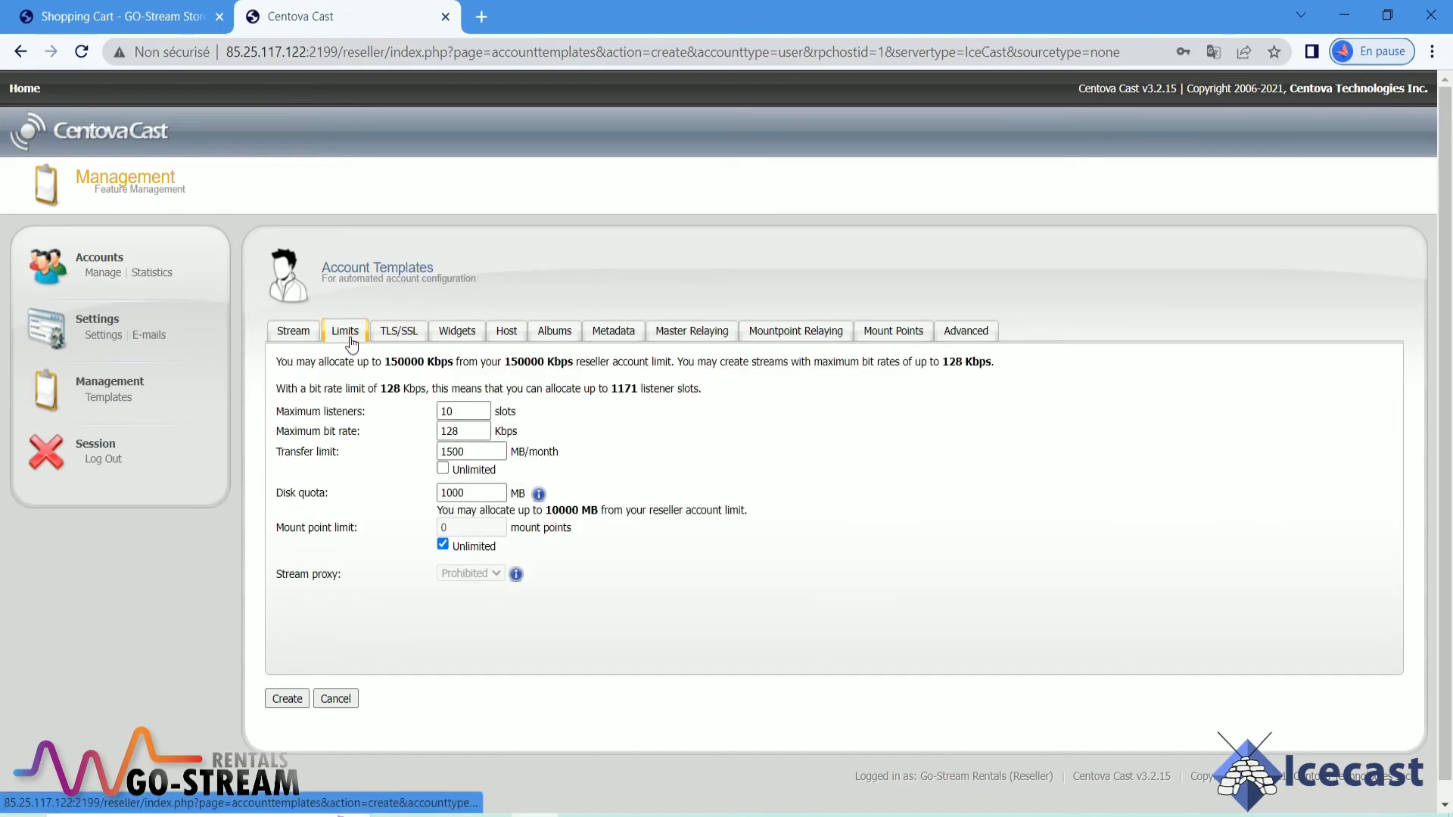
click(465, 409)
drag(465, 409, 418, 415)
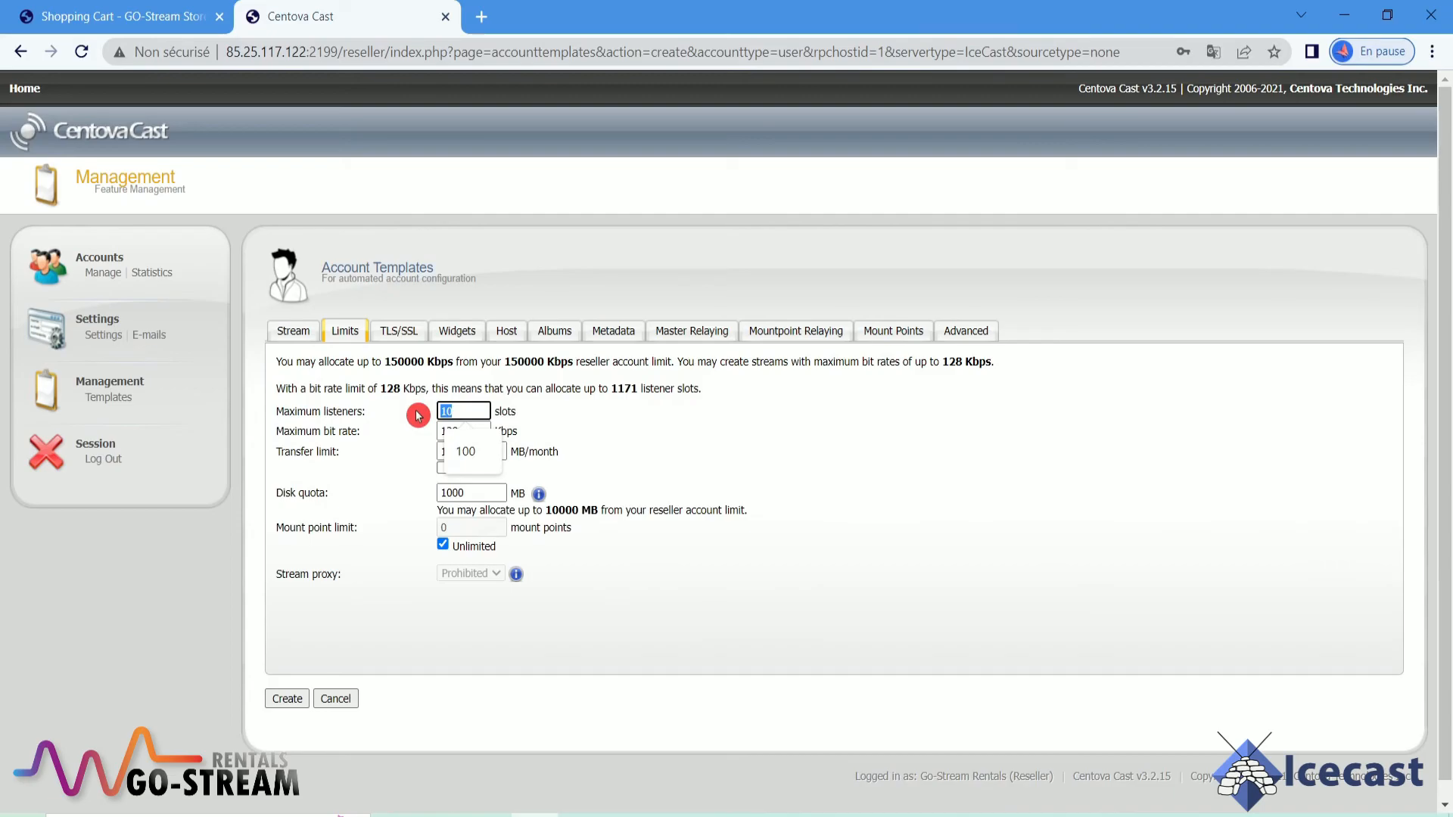
text(50)
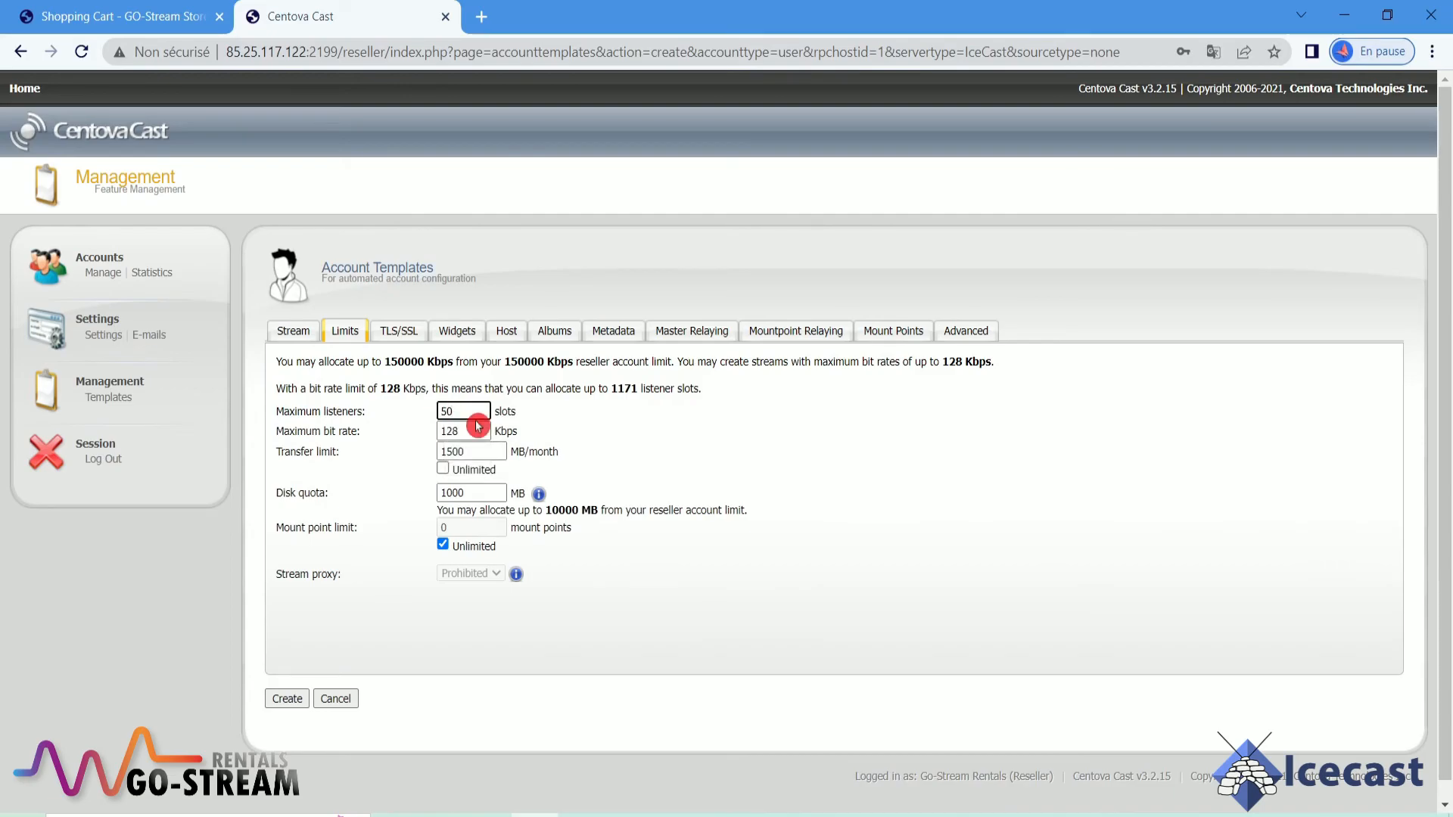
click(444, 470)
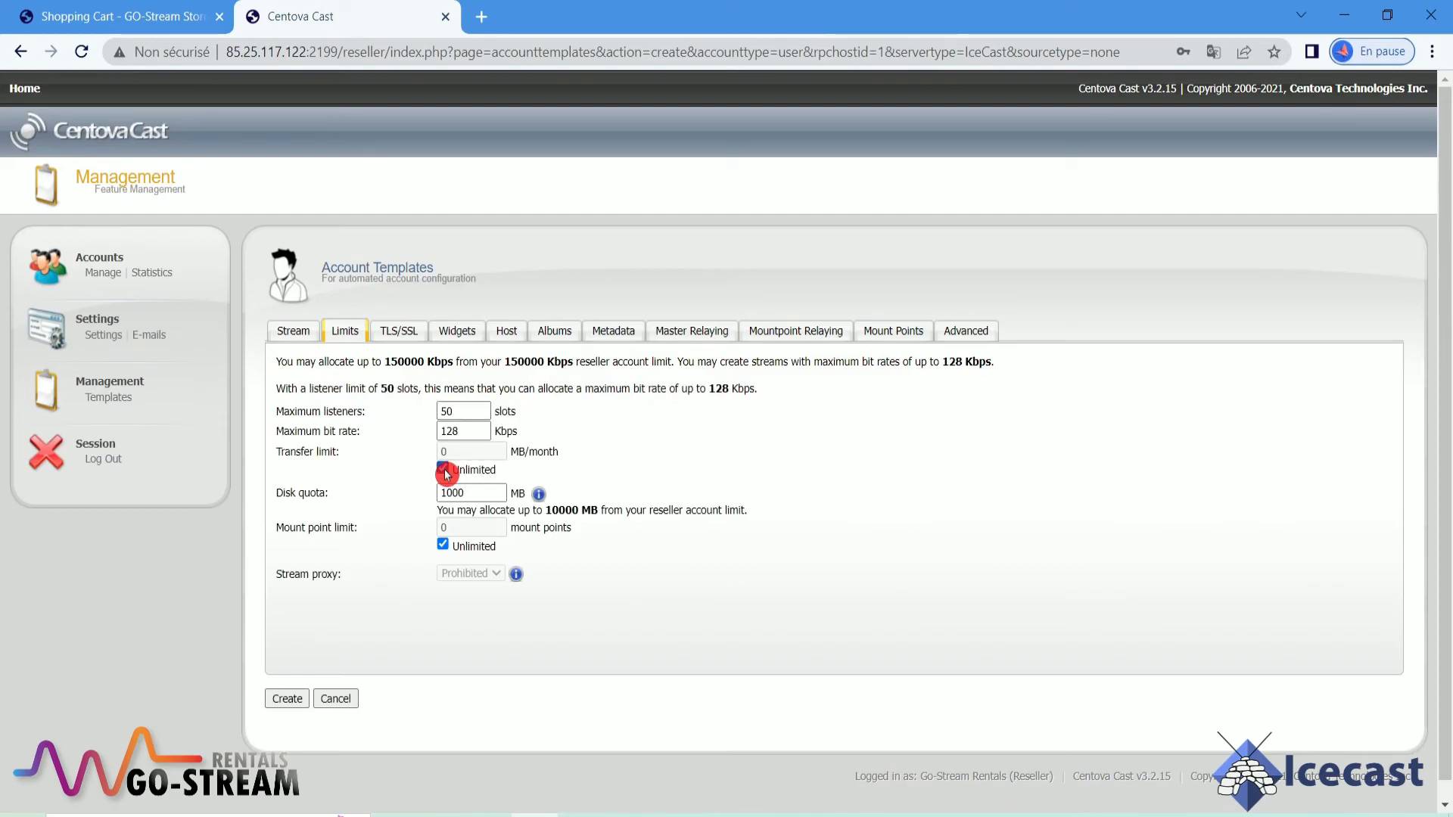
drag(478, 493, 414, 502)
text(0)
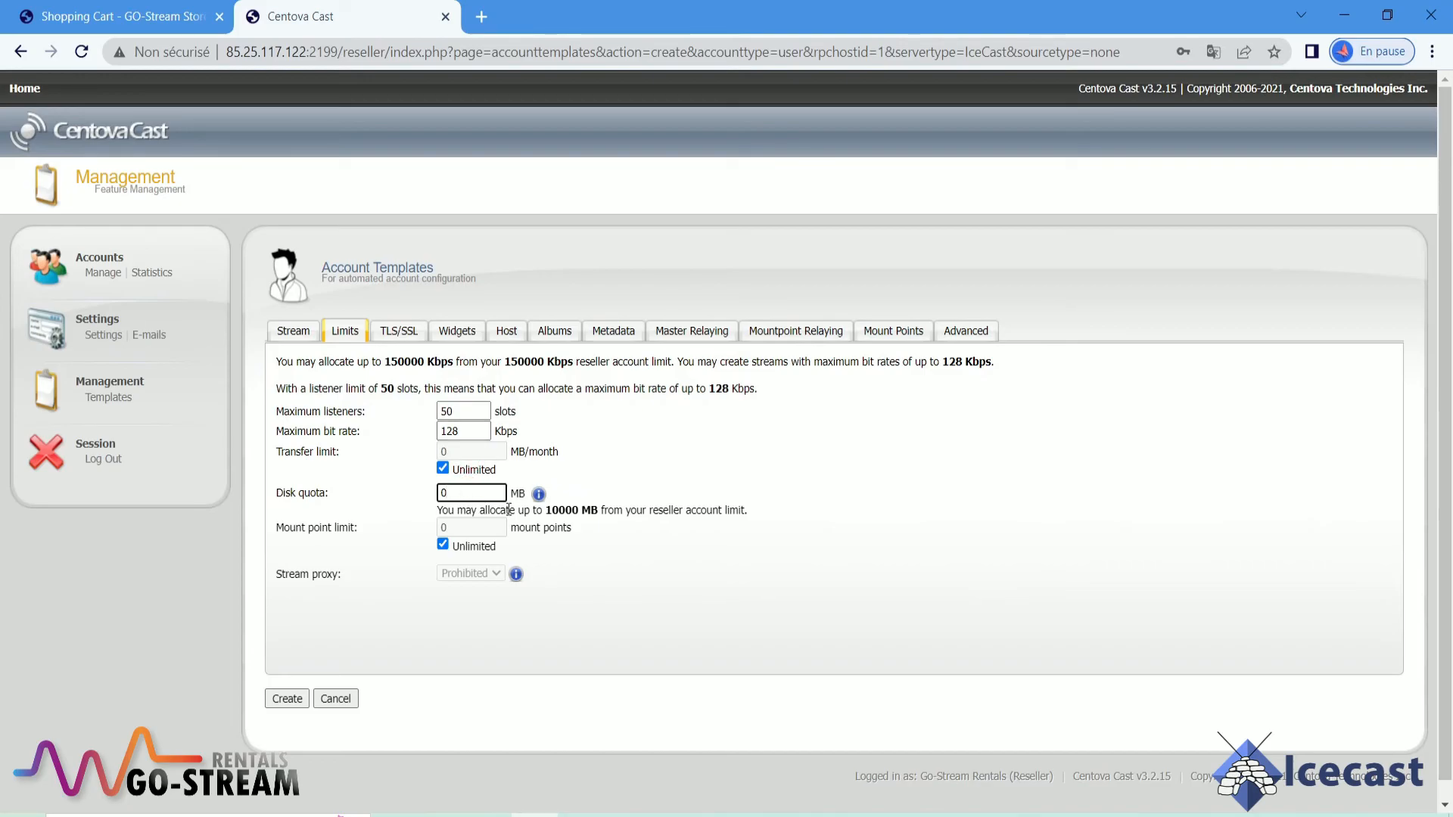
click(299, 333)
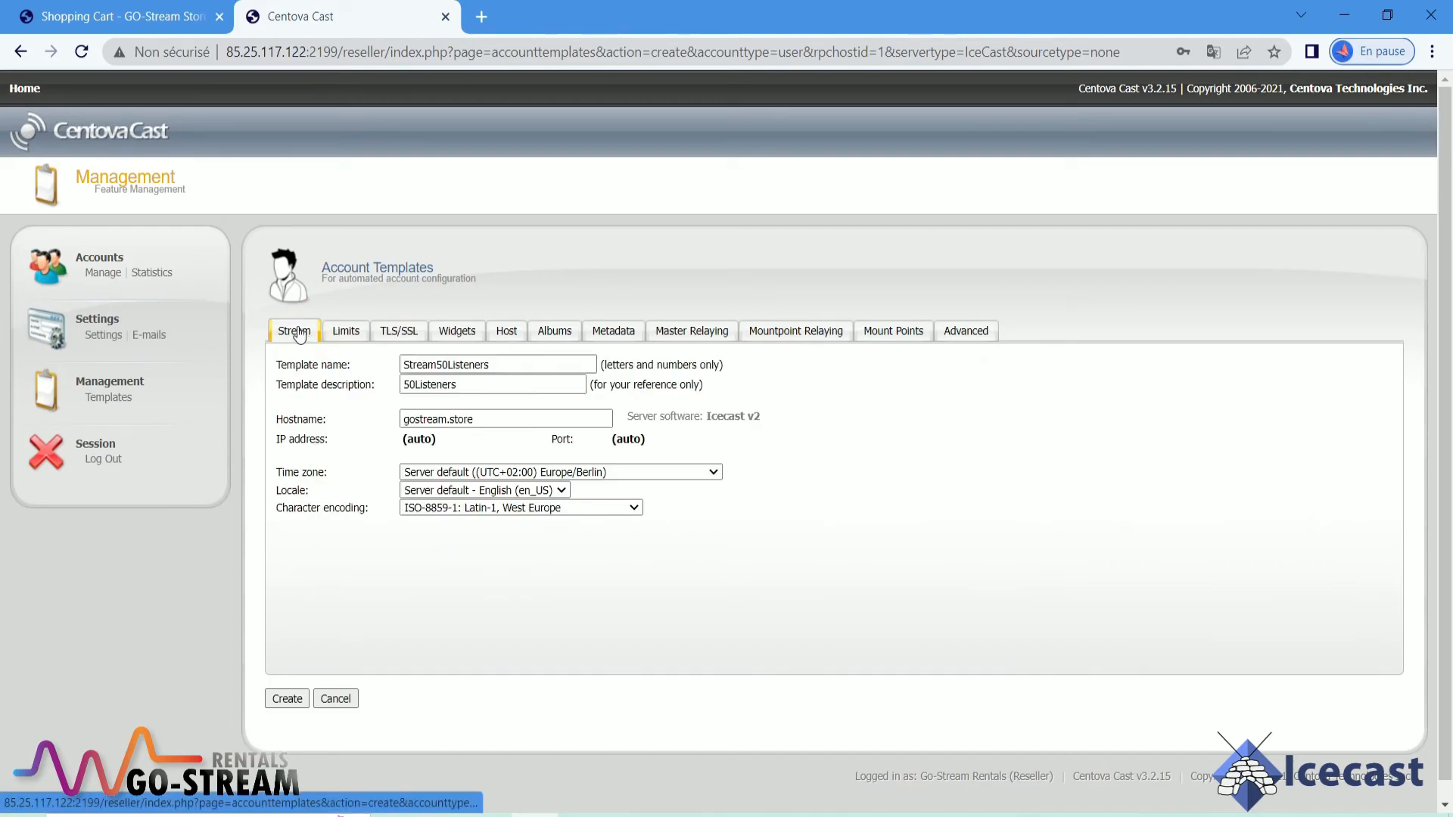
click(287, 699)
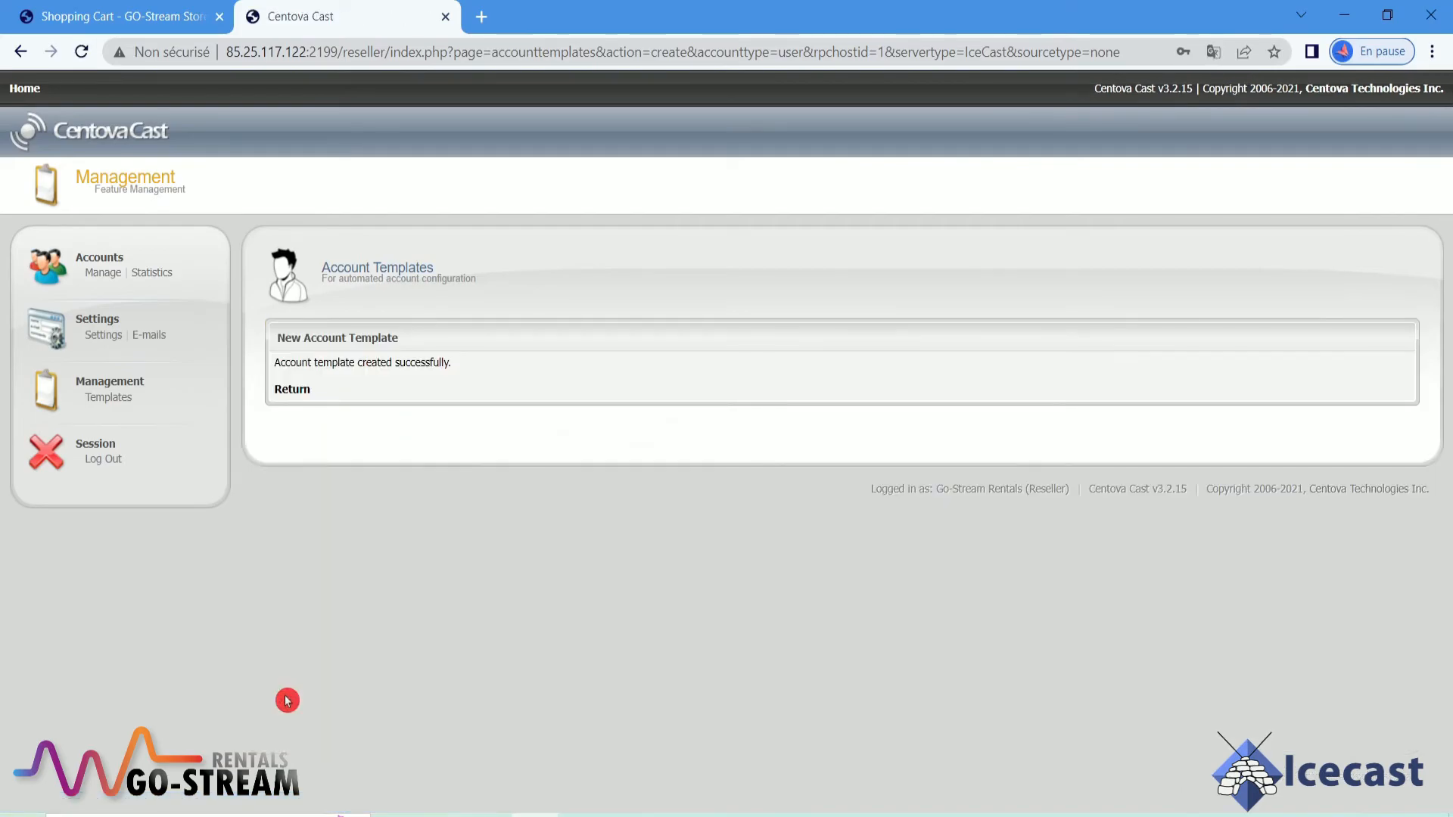
Step: Return to the templates list showing Stream50Listeners, then go to the accounts list
click(292, 389)
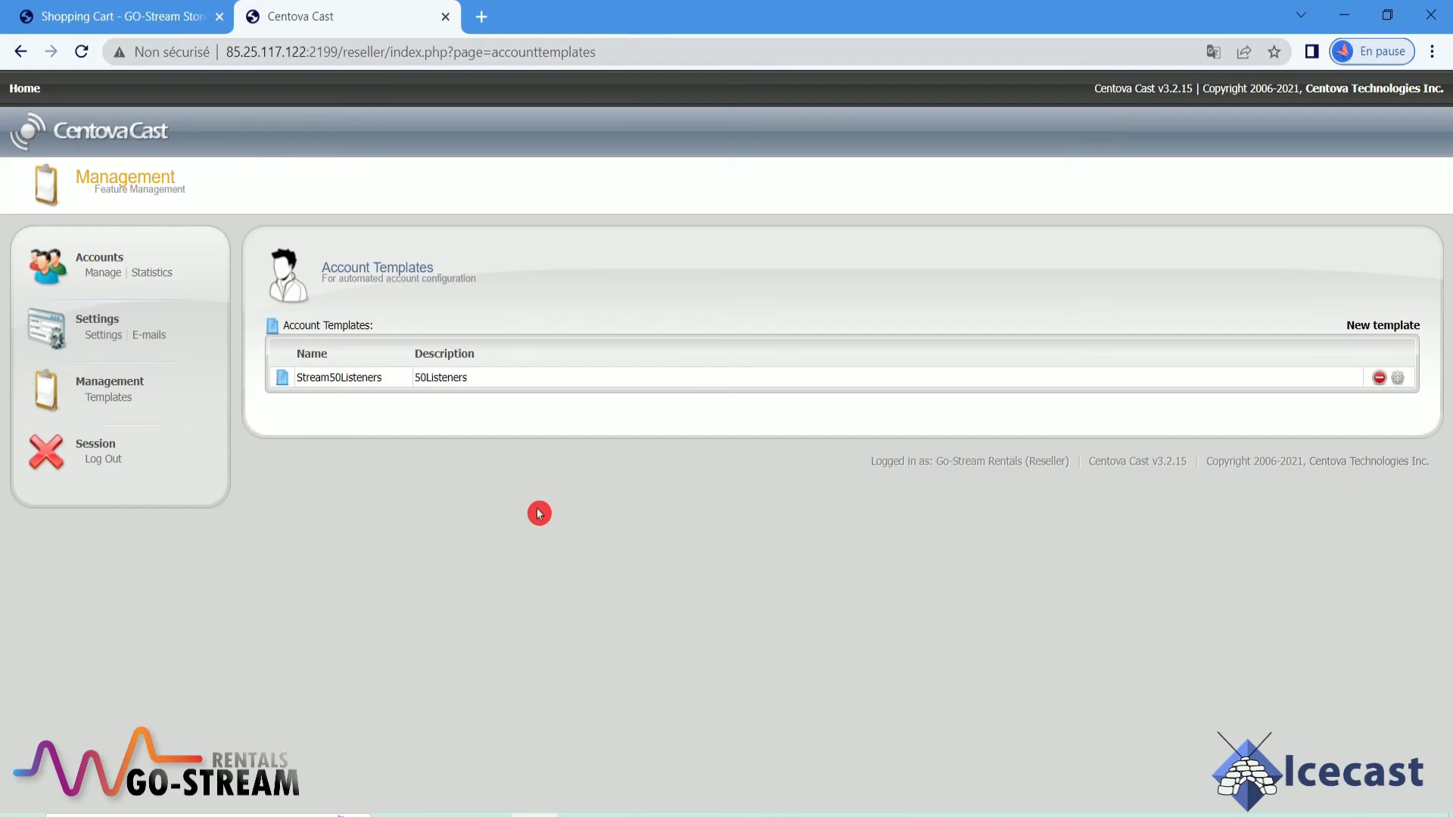
click(104, 275)
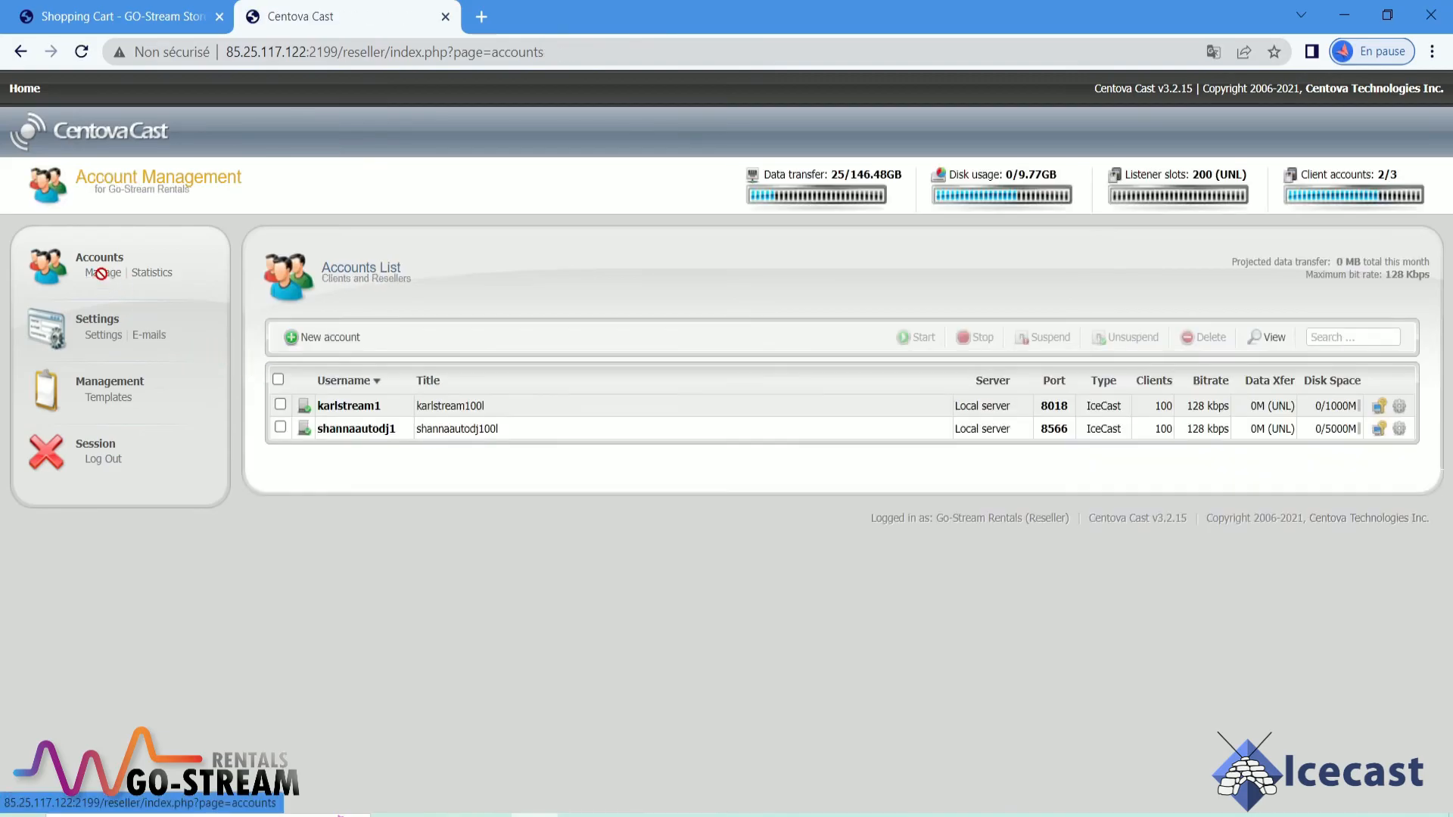
Step: Start a new account From template using Stream50Listeners and proceed to its form
click(342, 338)
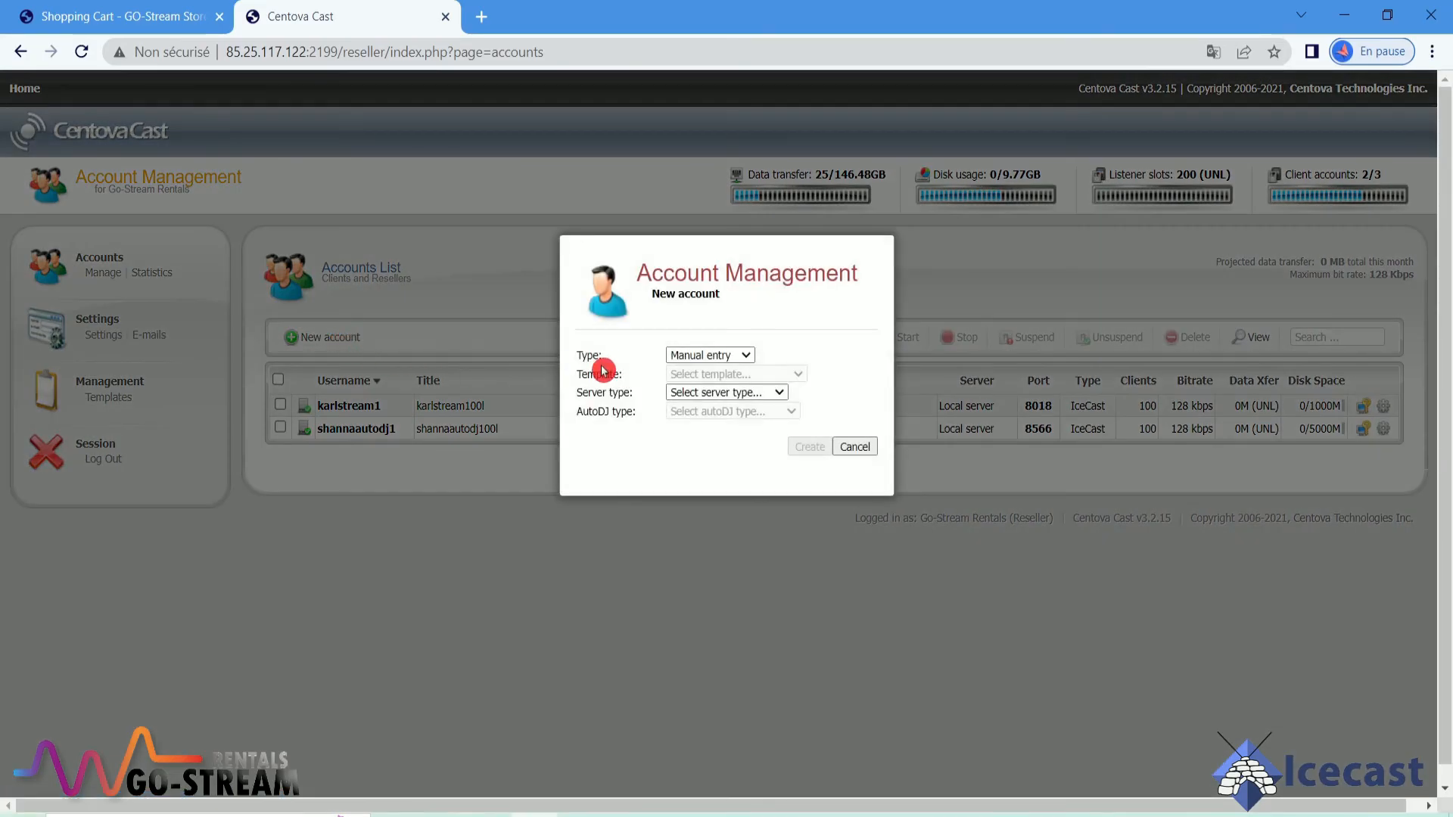
click(698, 356)
click(718, 387)
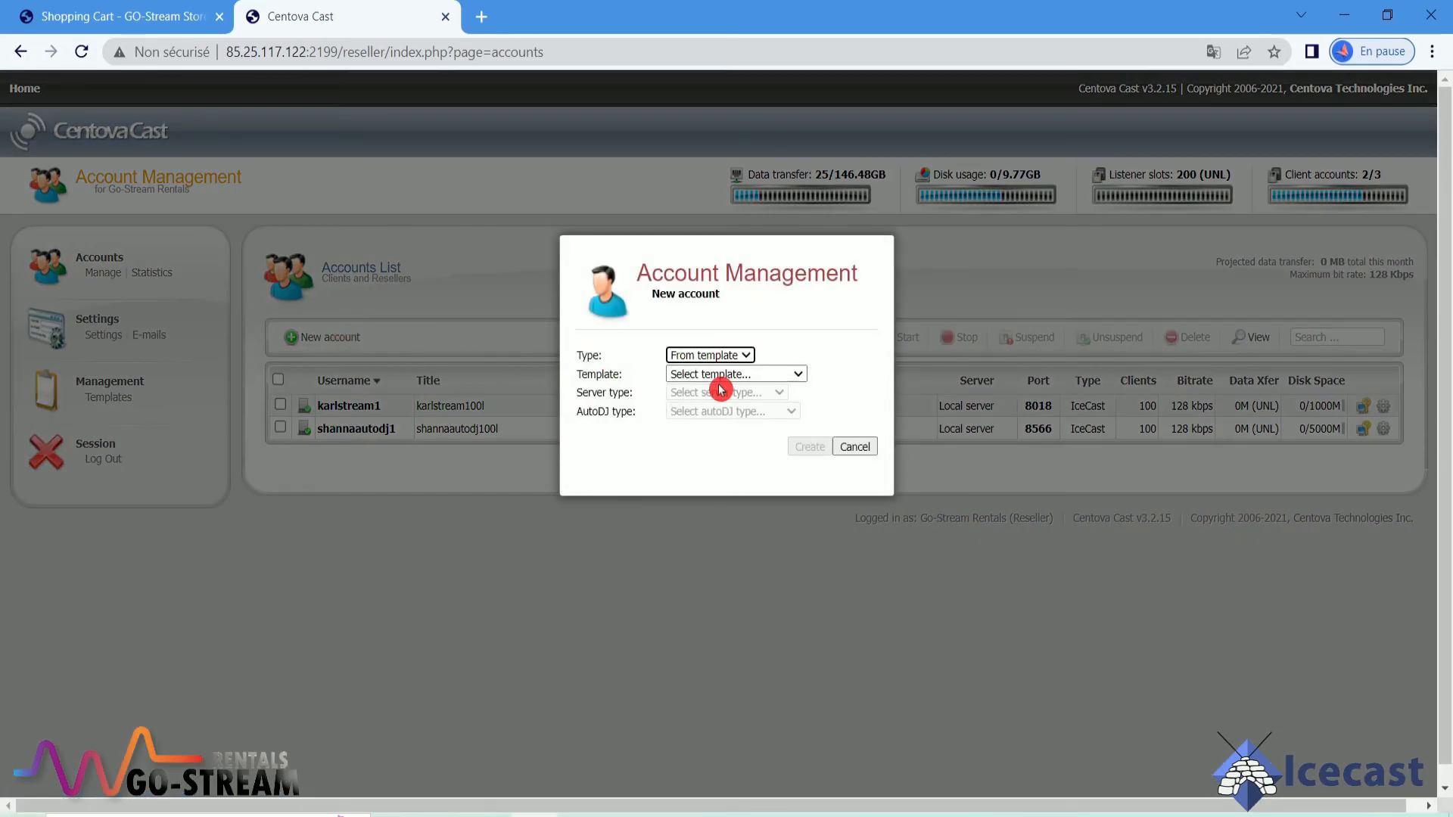
click(684, 374)
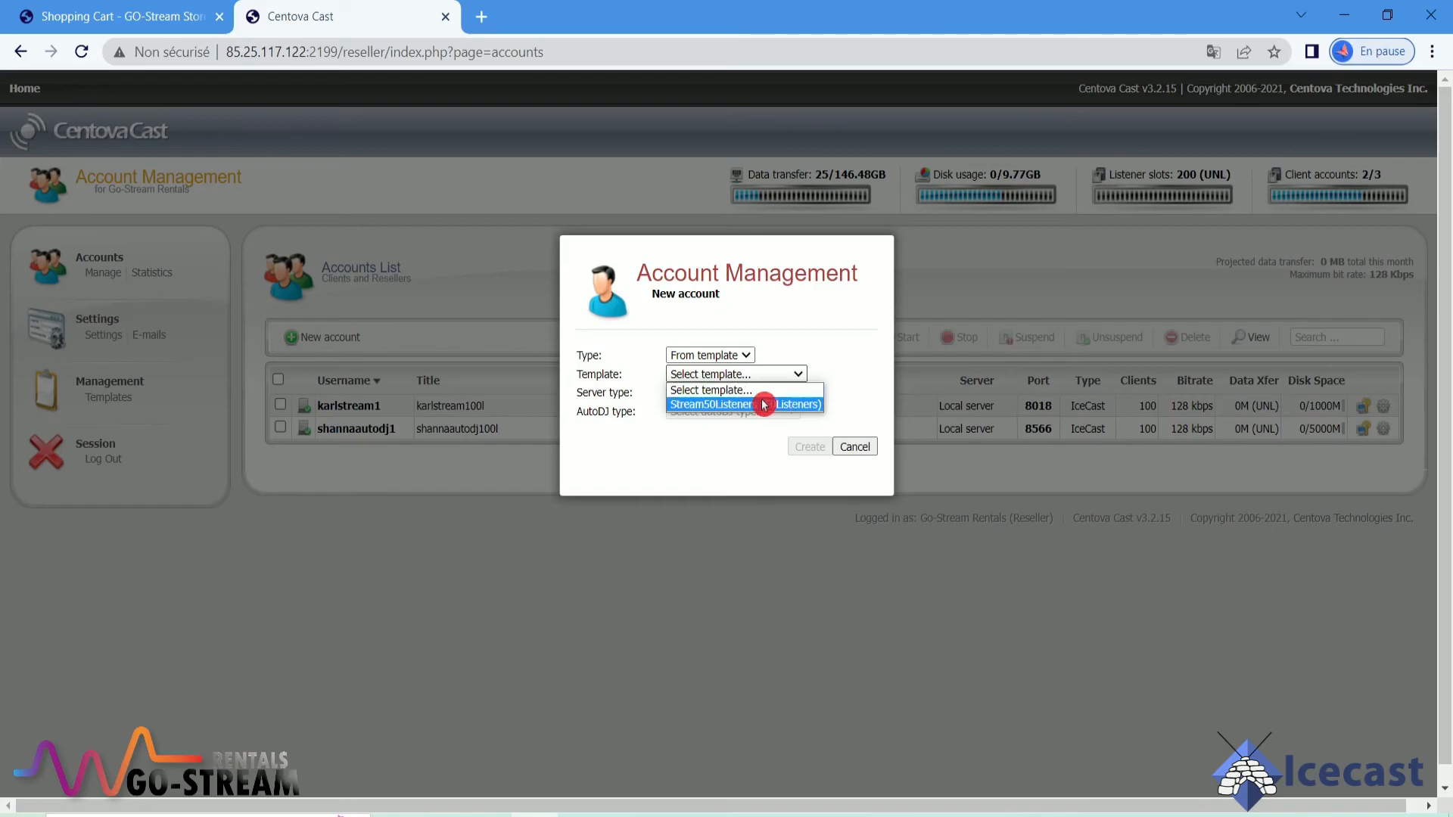
click(789, 406)
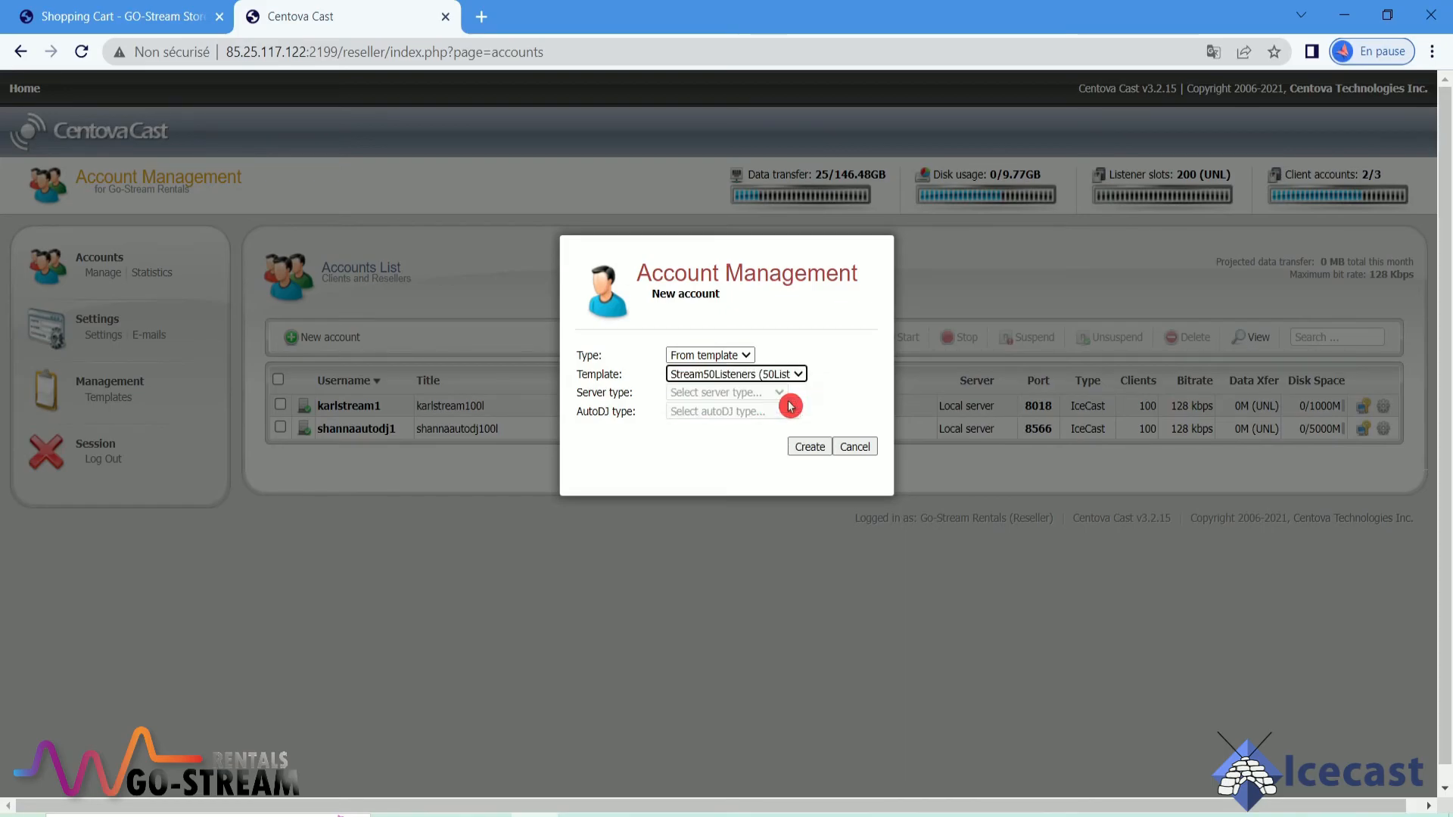
click(809, 447)
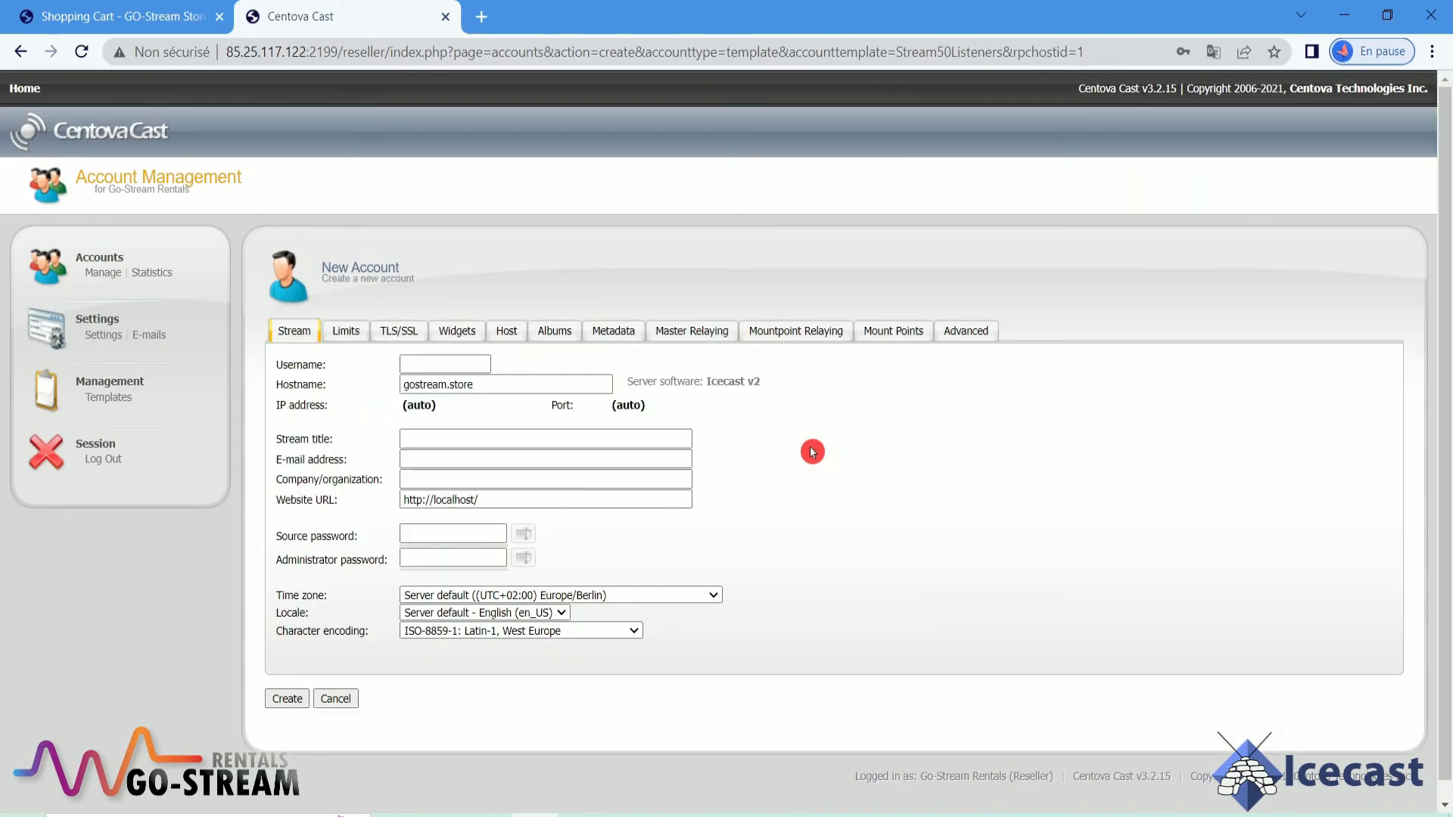
click(414, 385)
drag(414, 385, 473, 388)
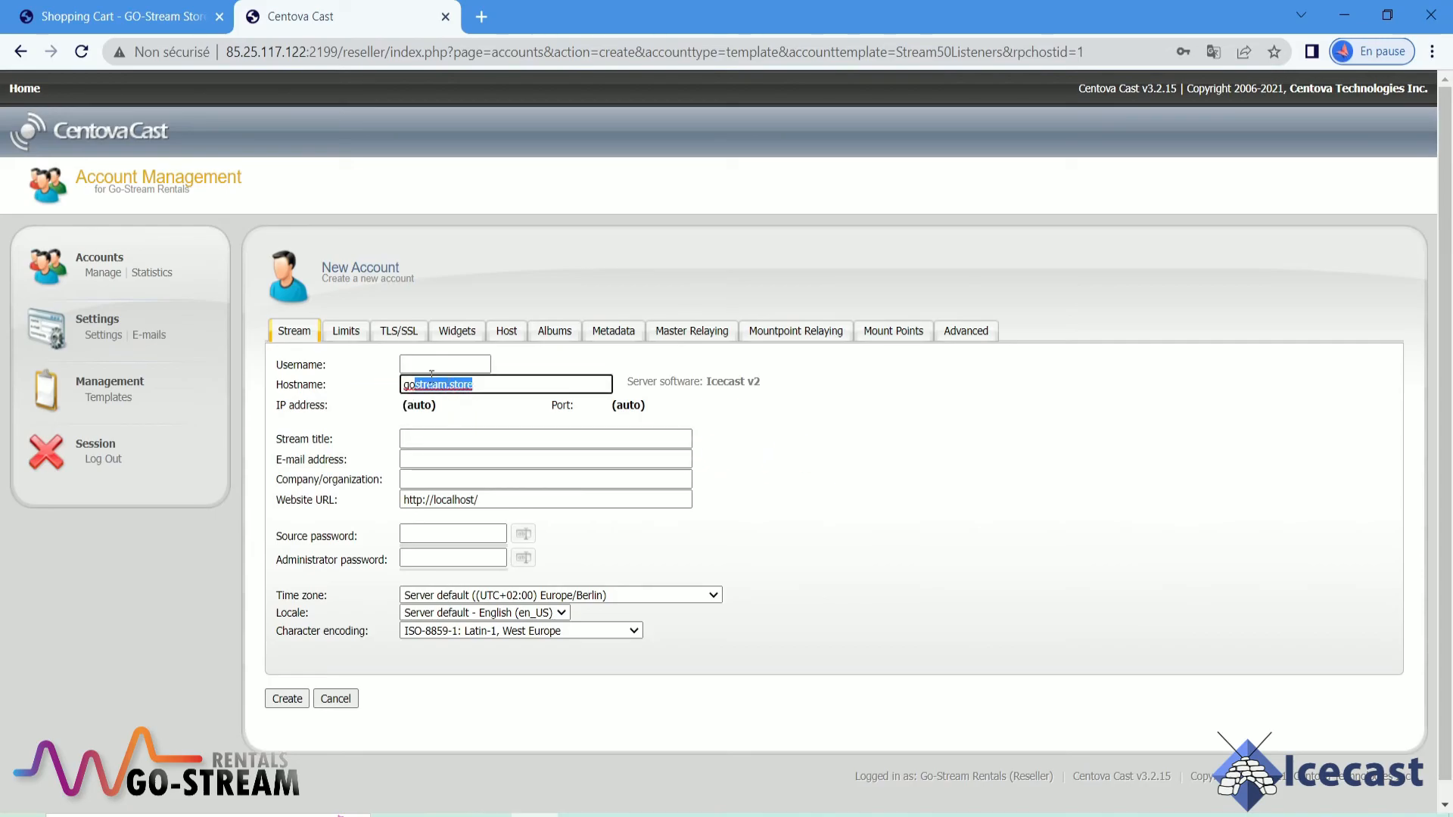
click(346, 331)
click(460, 409)
drag(477, 430, 455, 431)
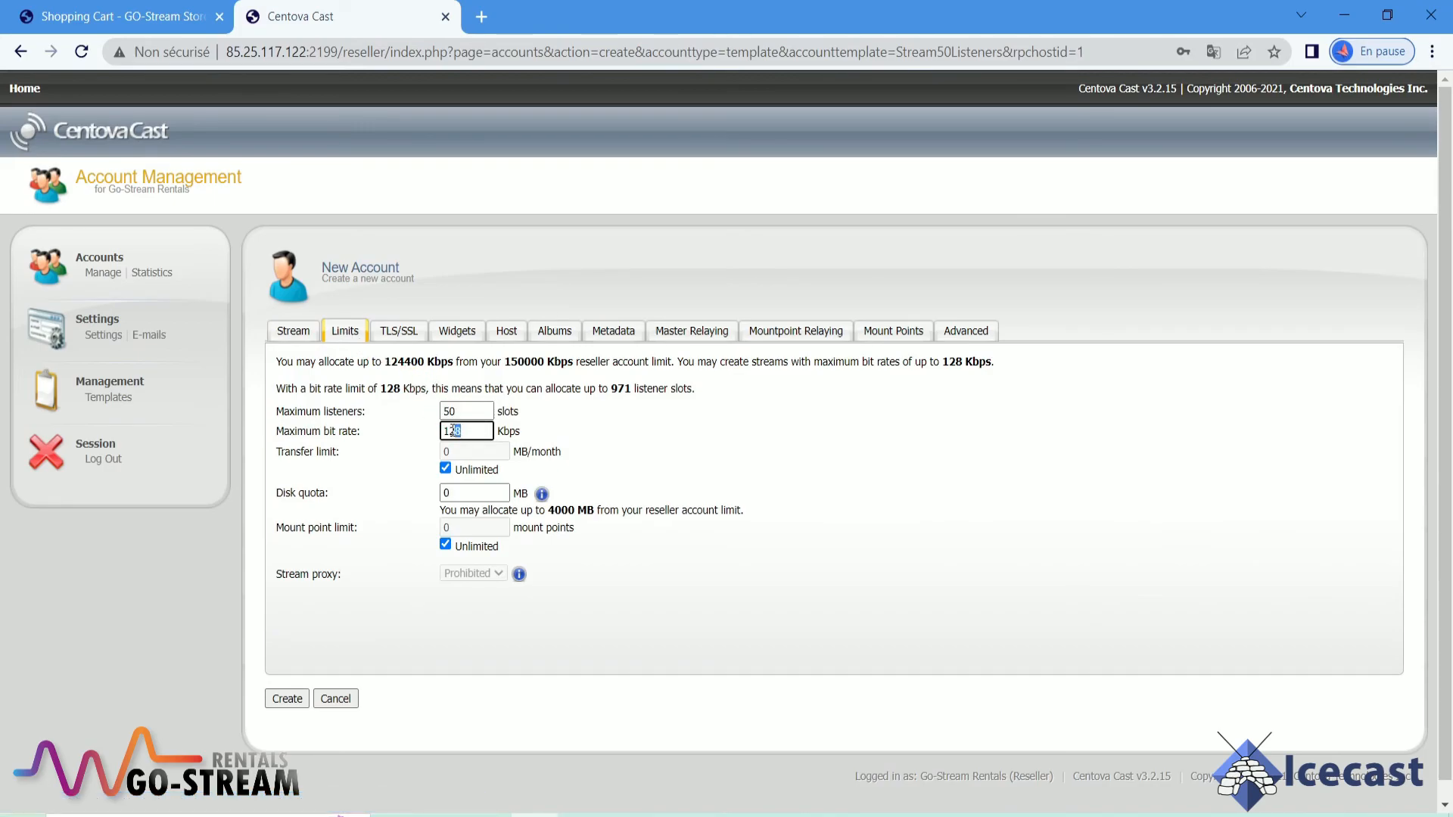
click(290, 333)
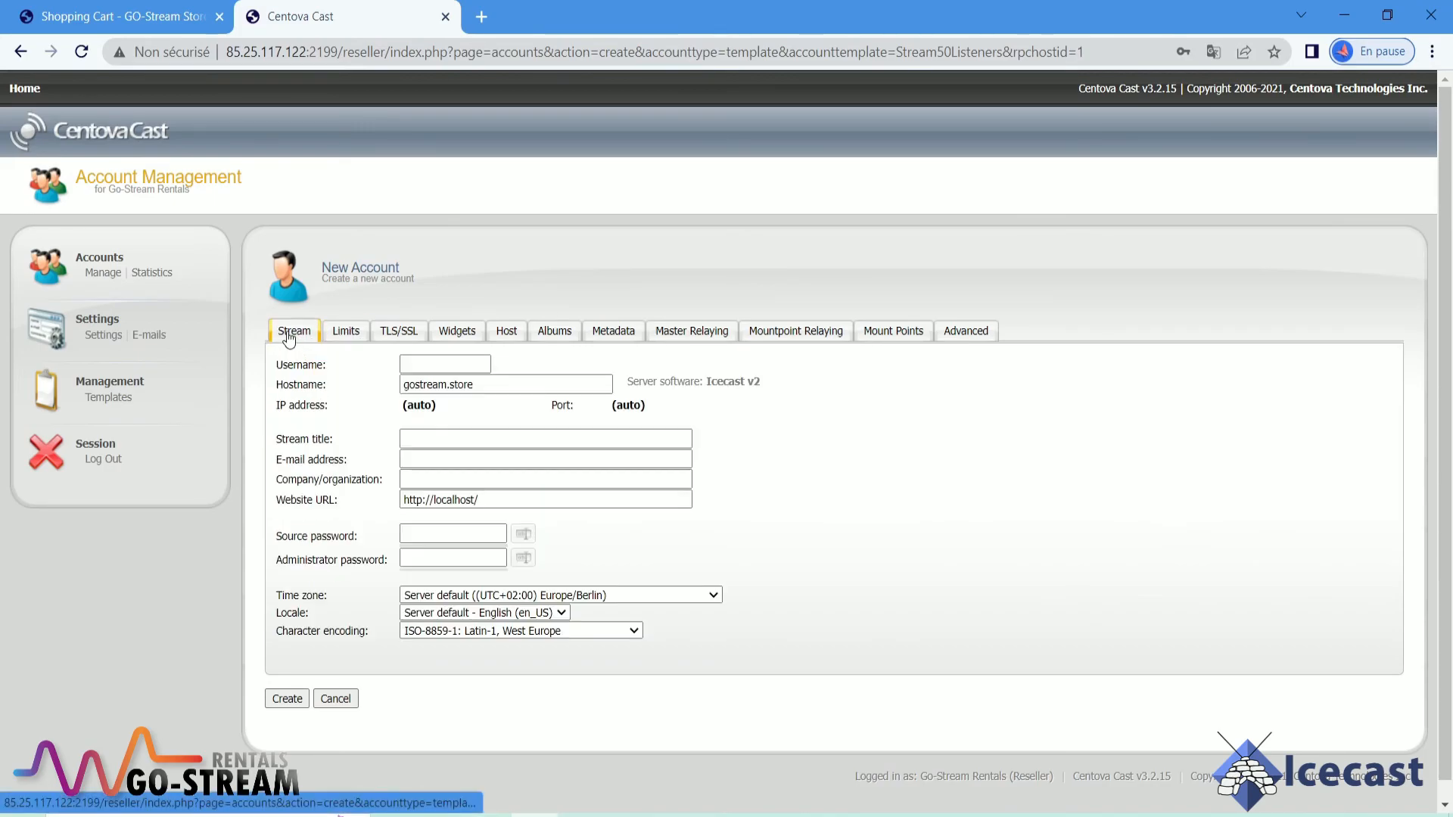
click(410, 437)
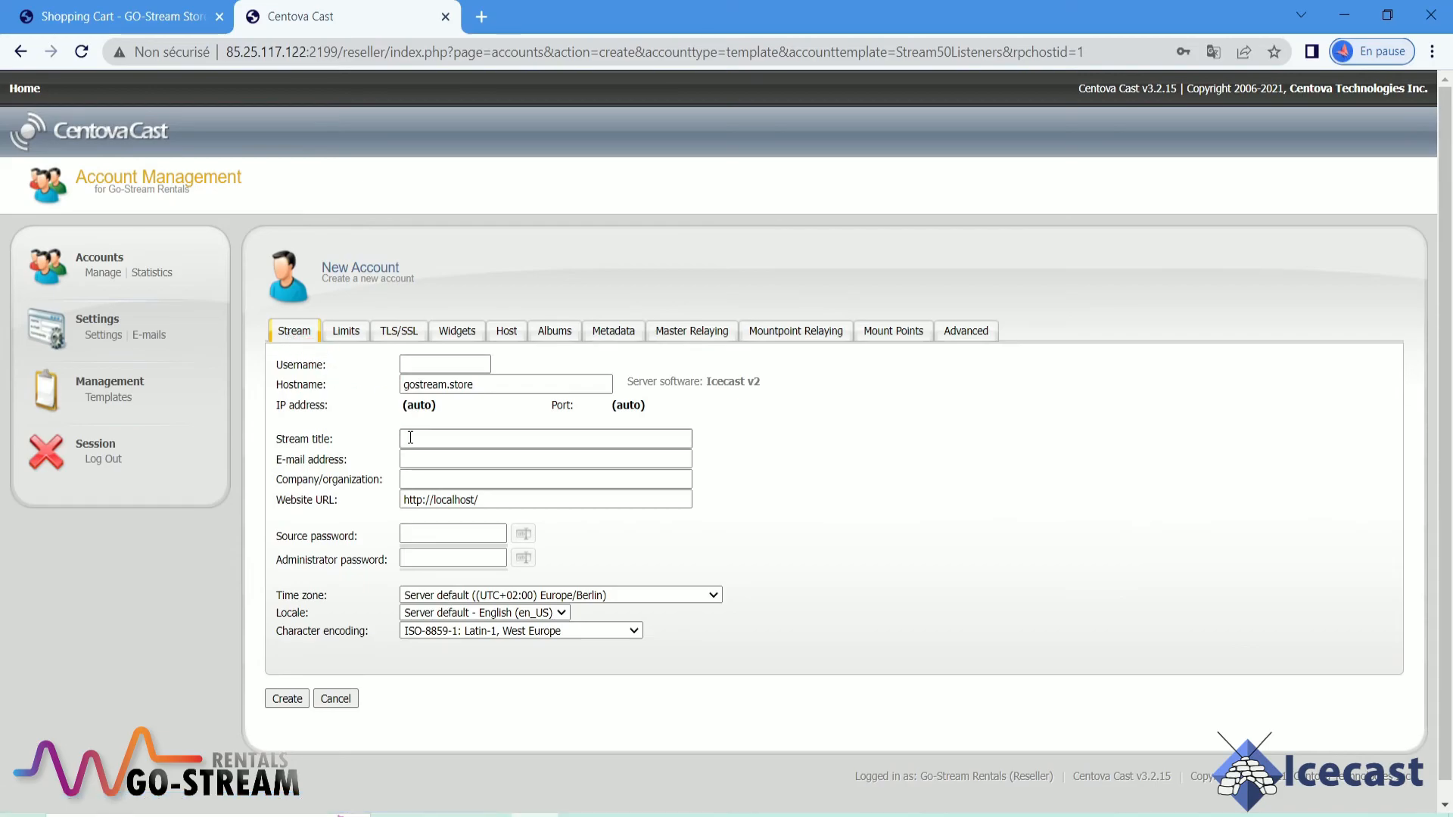
click(428, 461)
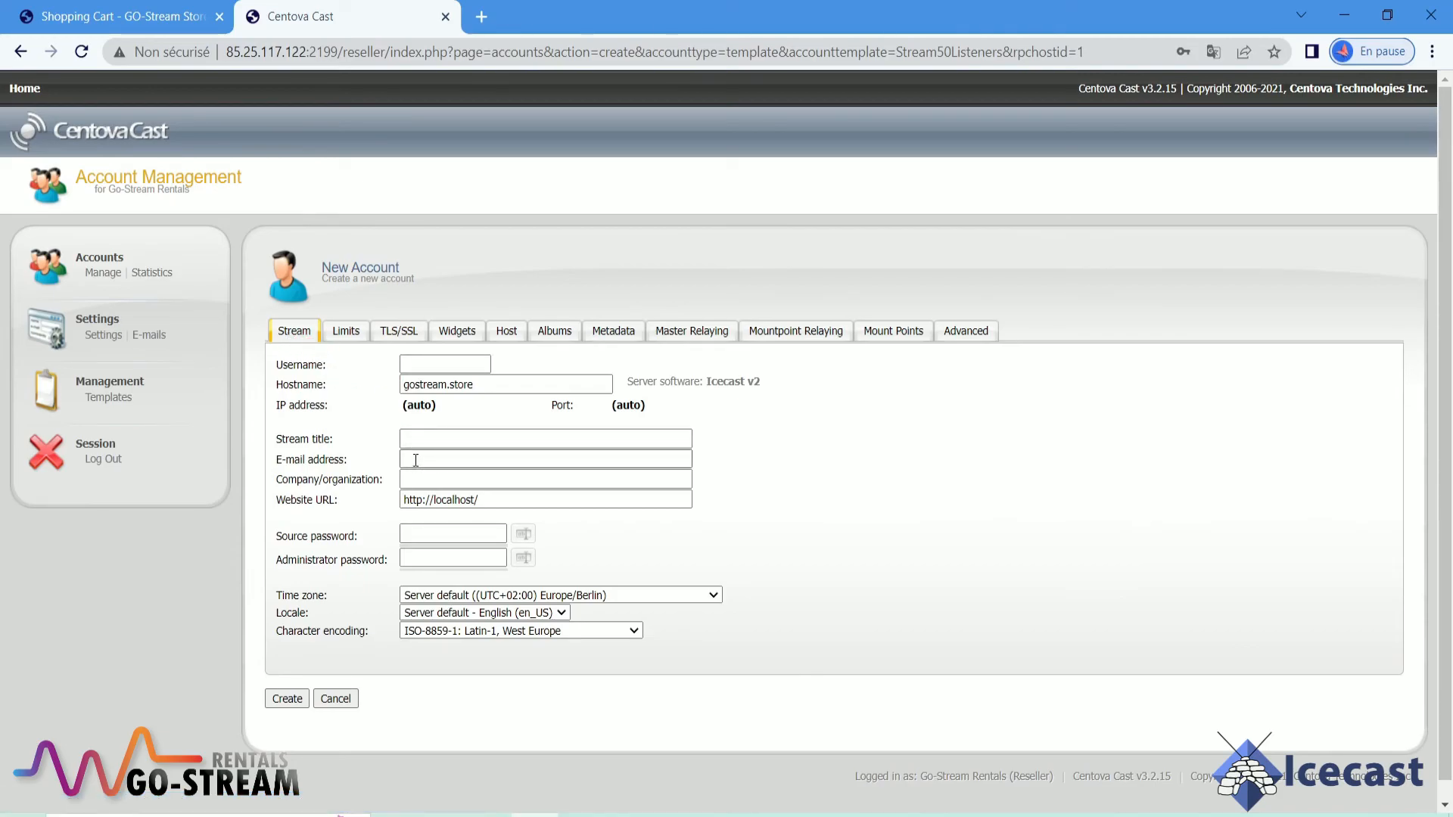
click(428, 532)
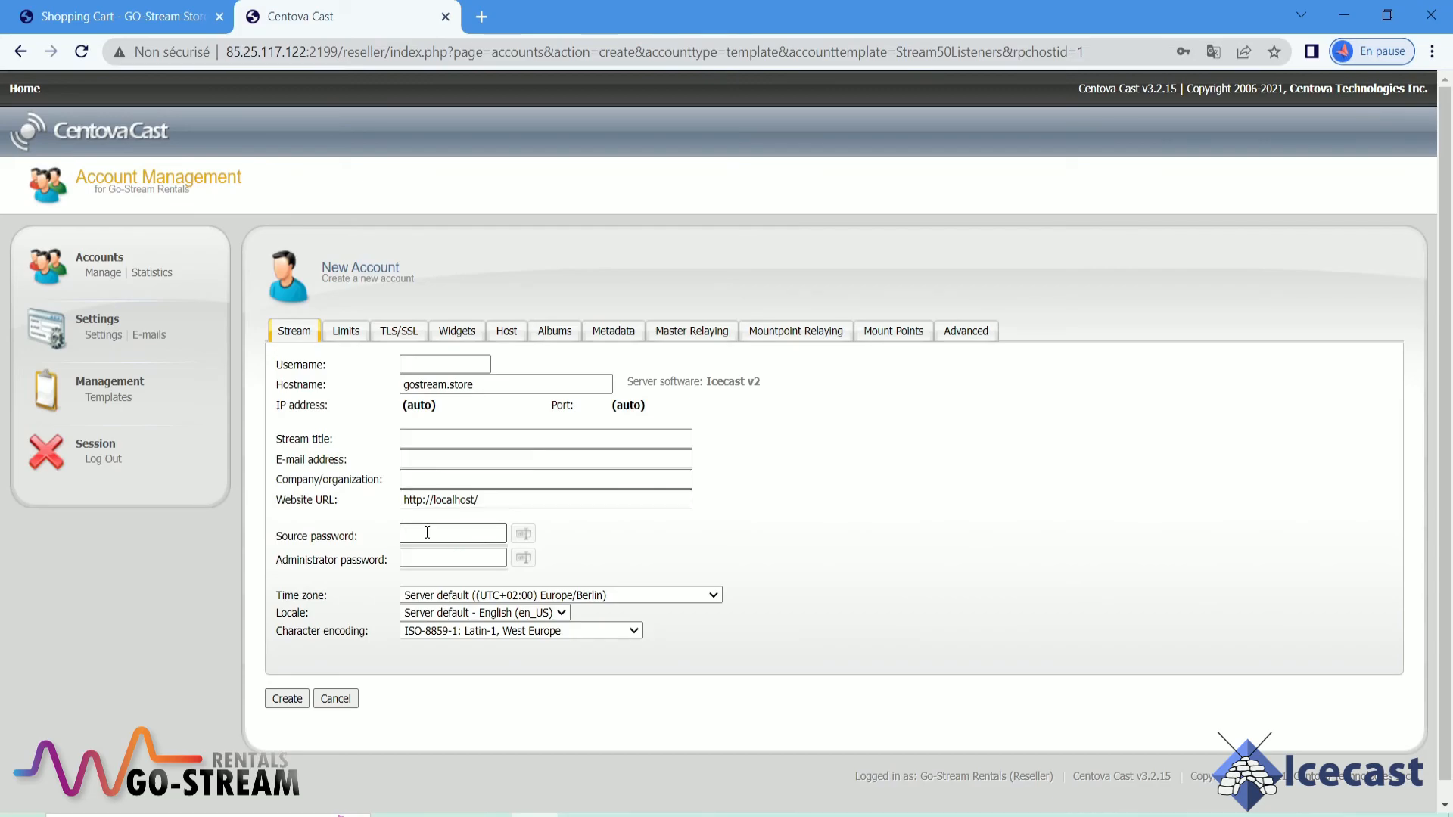
click(416, 365)
Step: Enter the account's username, stream title and contact e-mail address
click(416, 365)
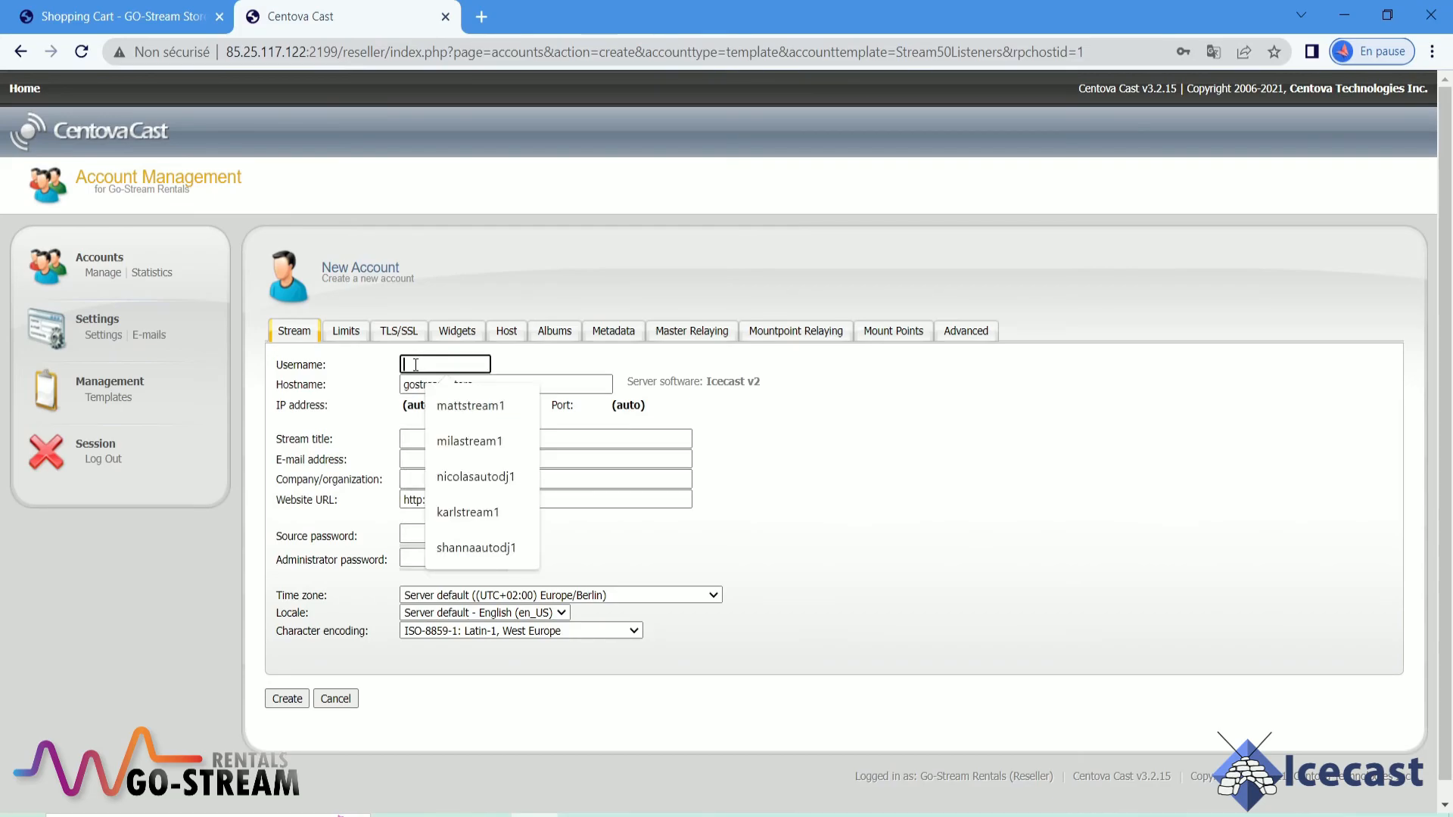
text(thomastream1)
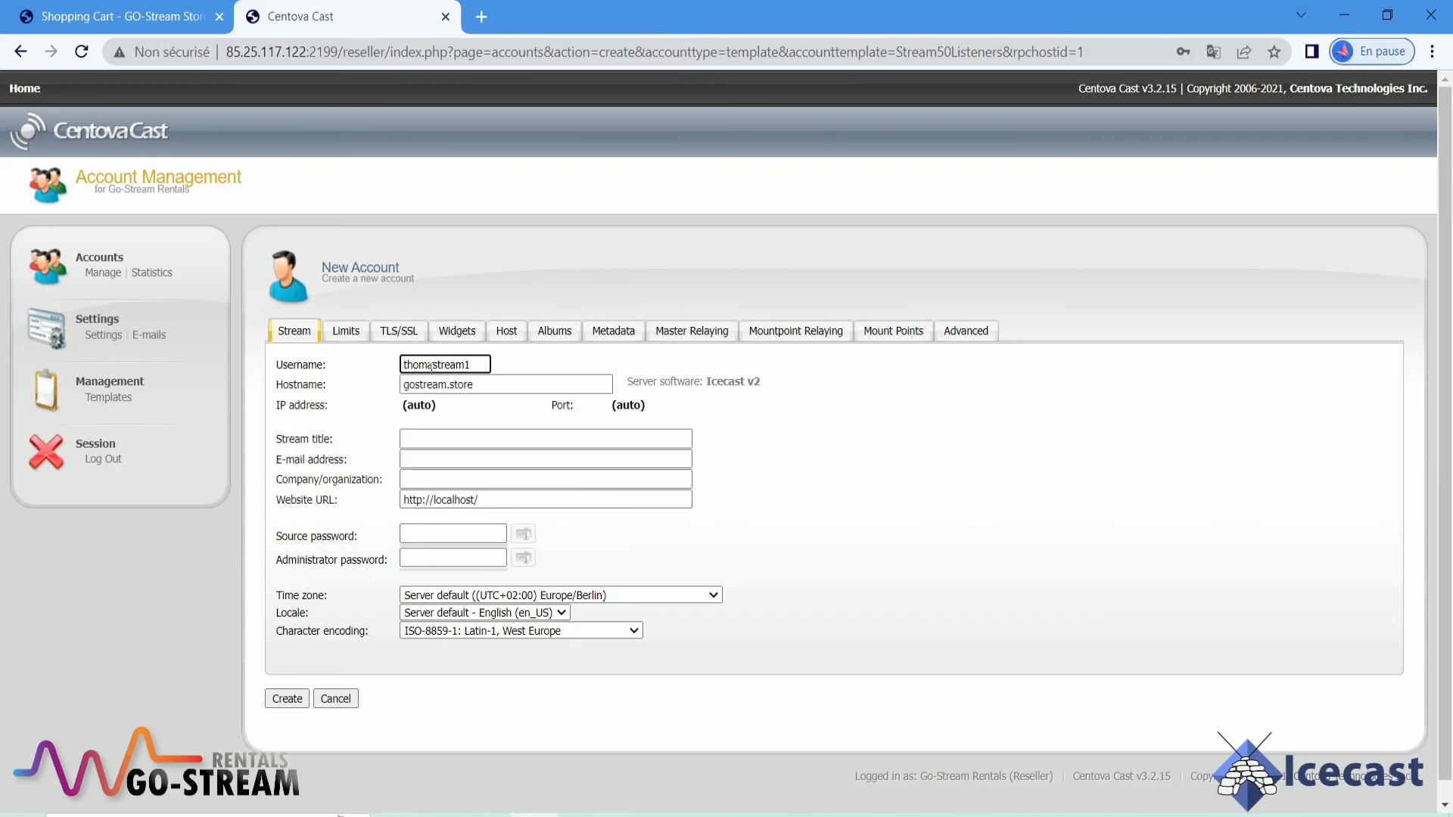
click(418, 439)
text(thomass)
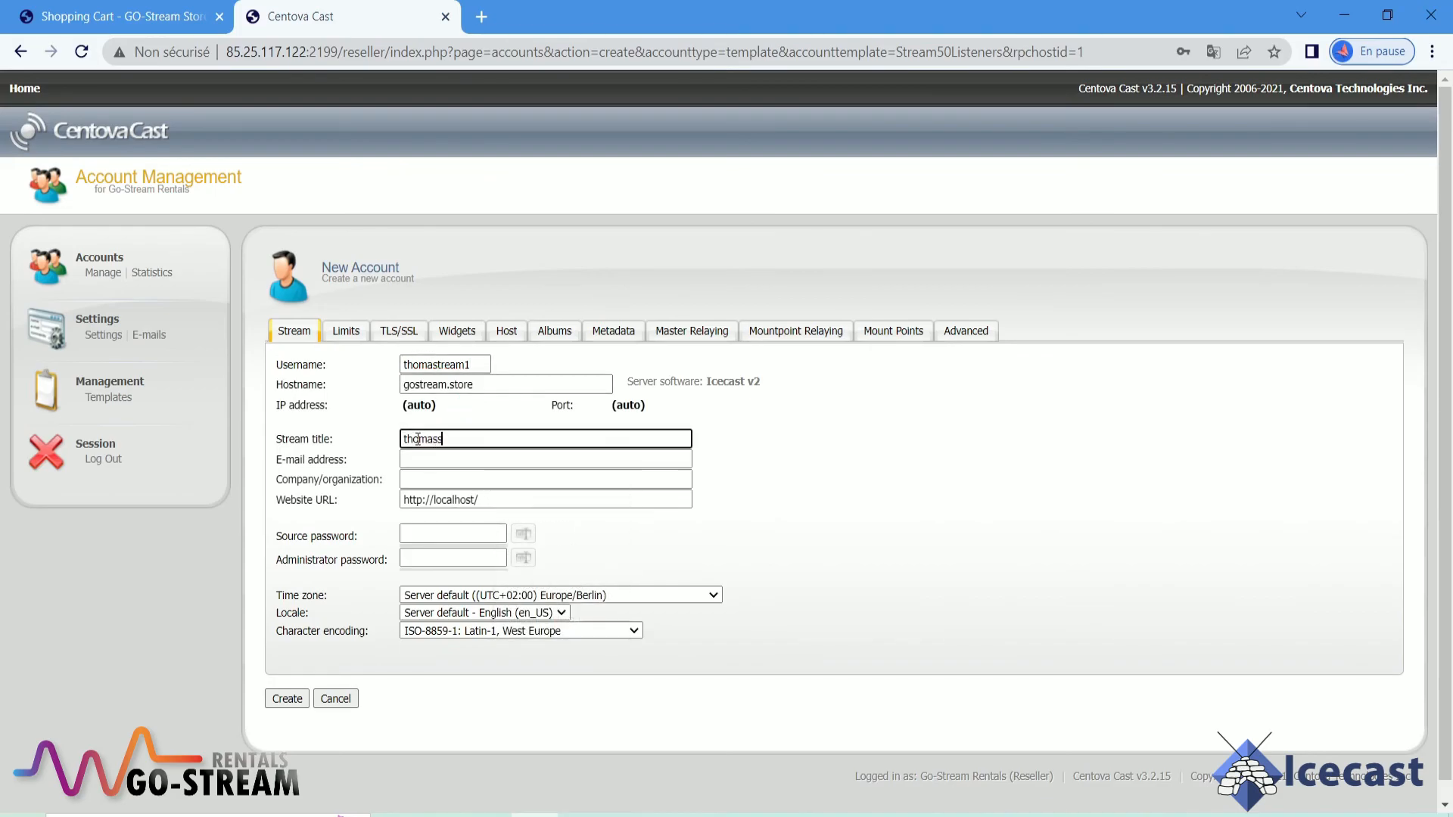
key(BackSpace)
text(tream1)
click(427, 466)
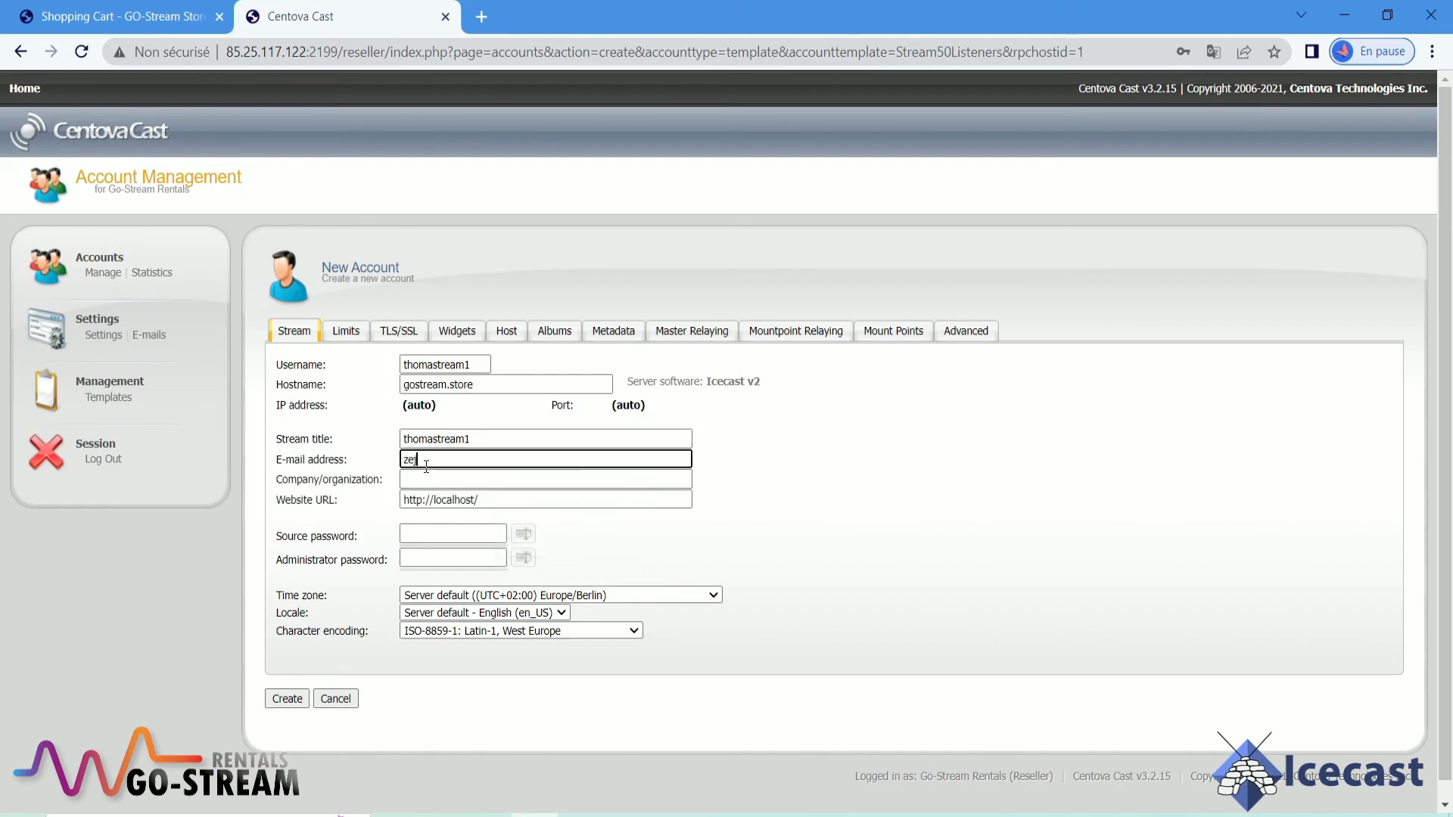
drag(501, 502, 438, 503)
key(BackSpace)
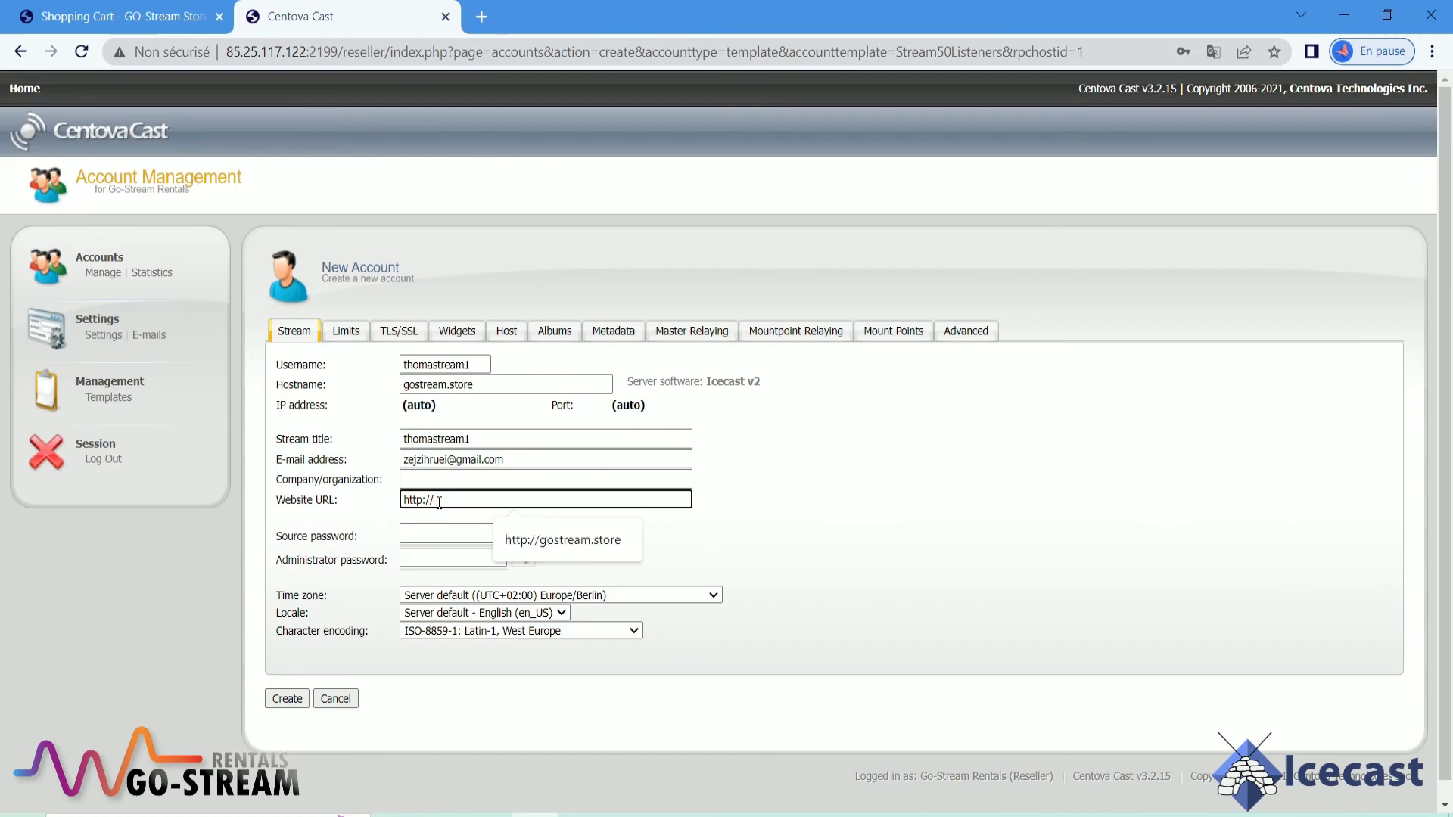
click(560, 536)
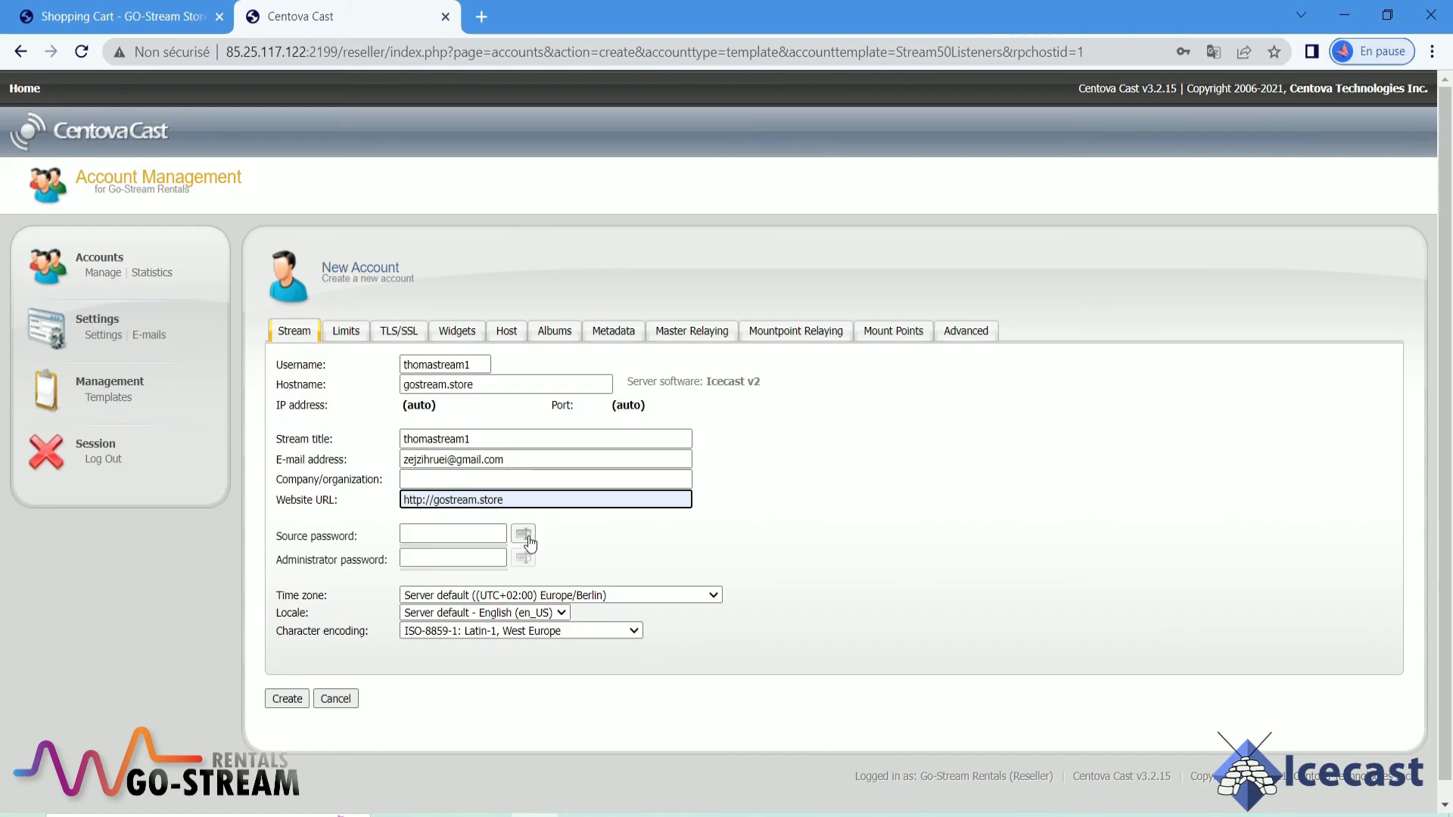
click(445, 535)
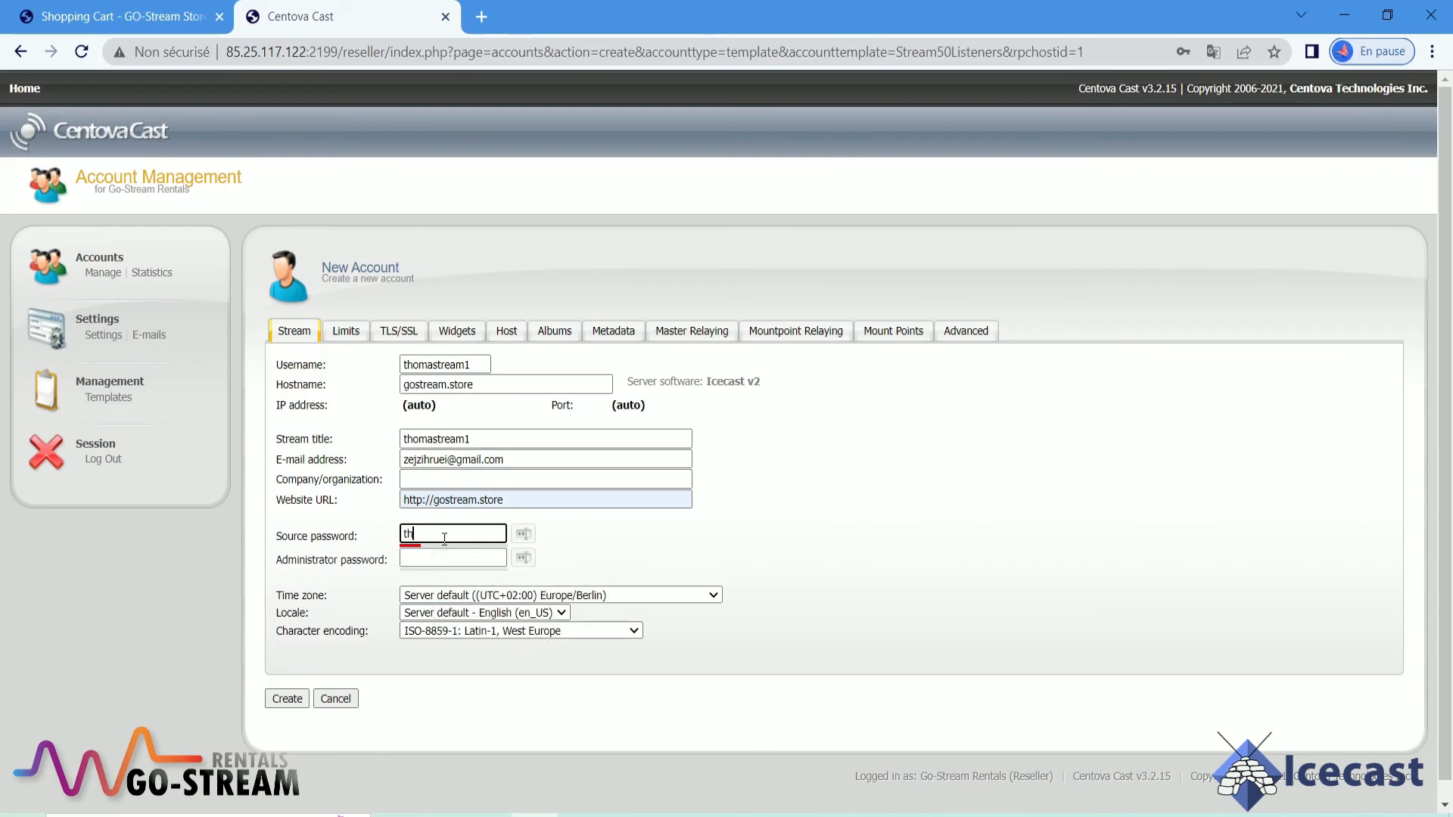
click(476, 557)
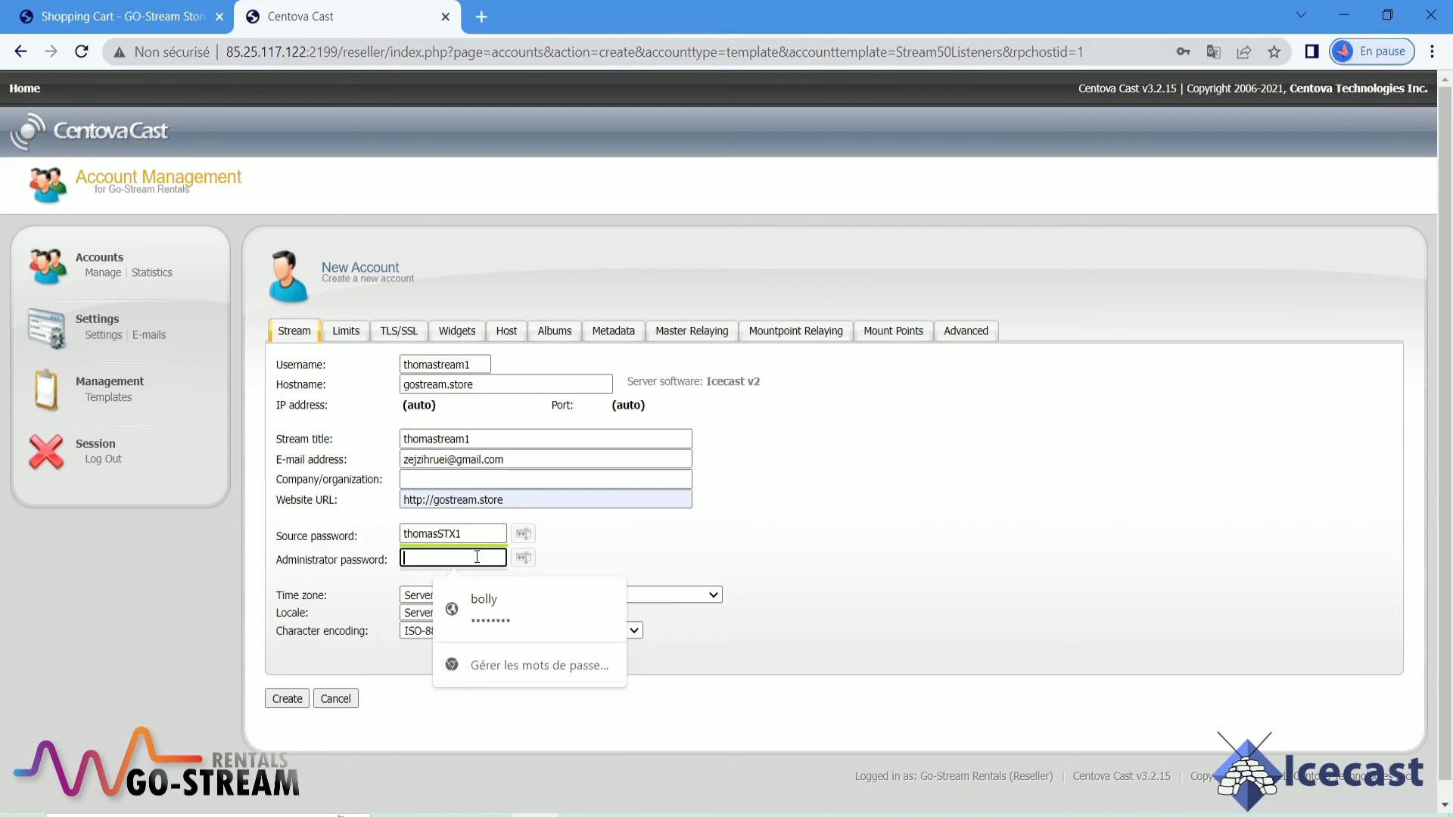
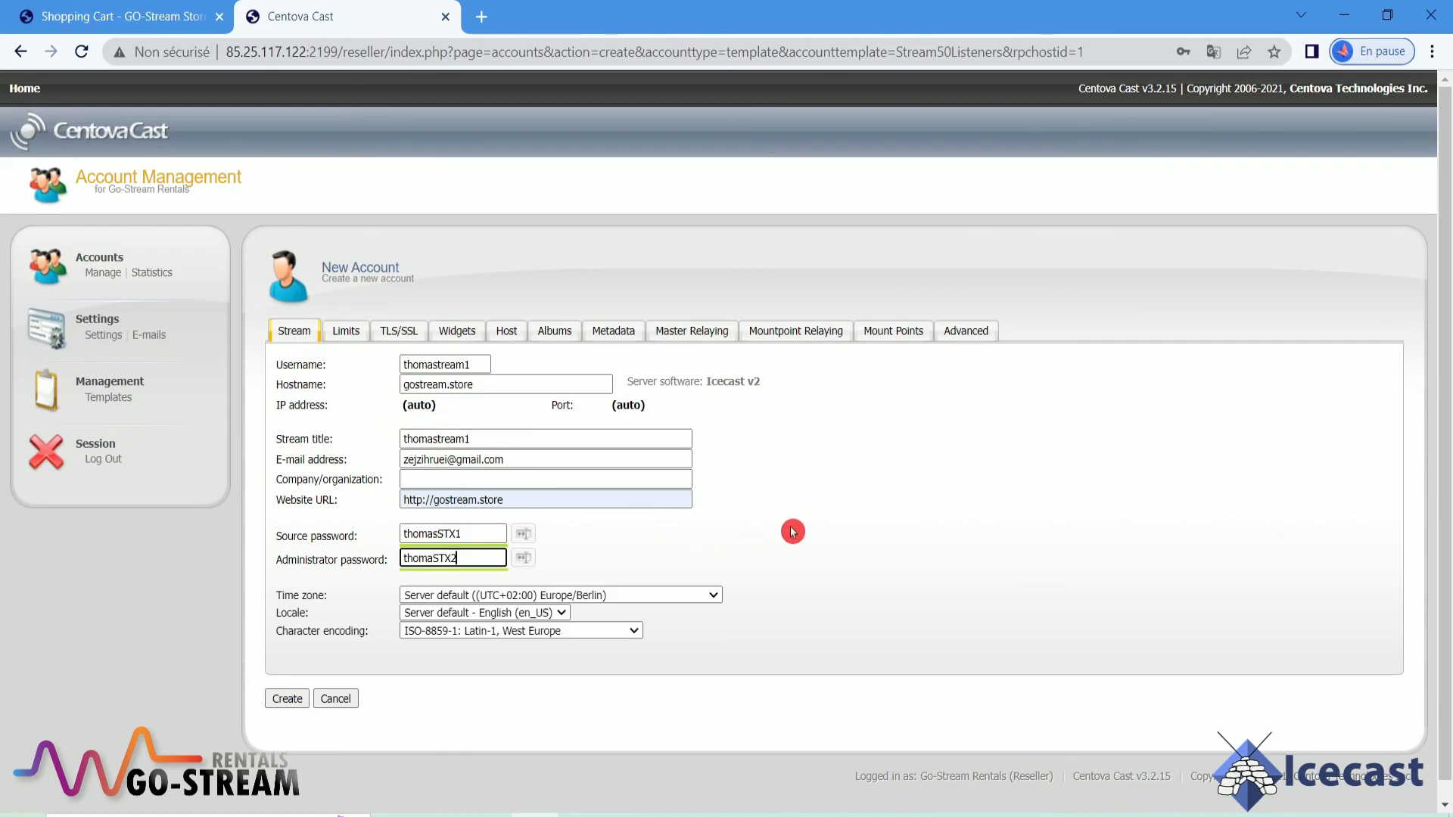
click(287, 700)
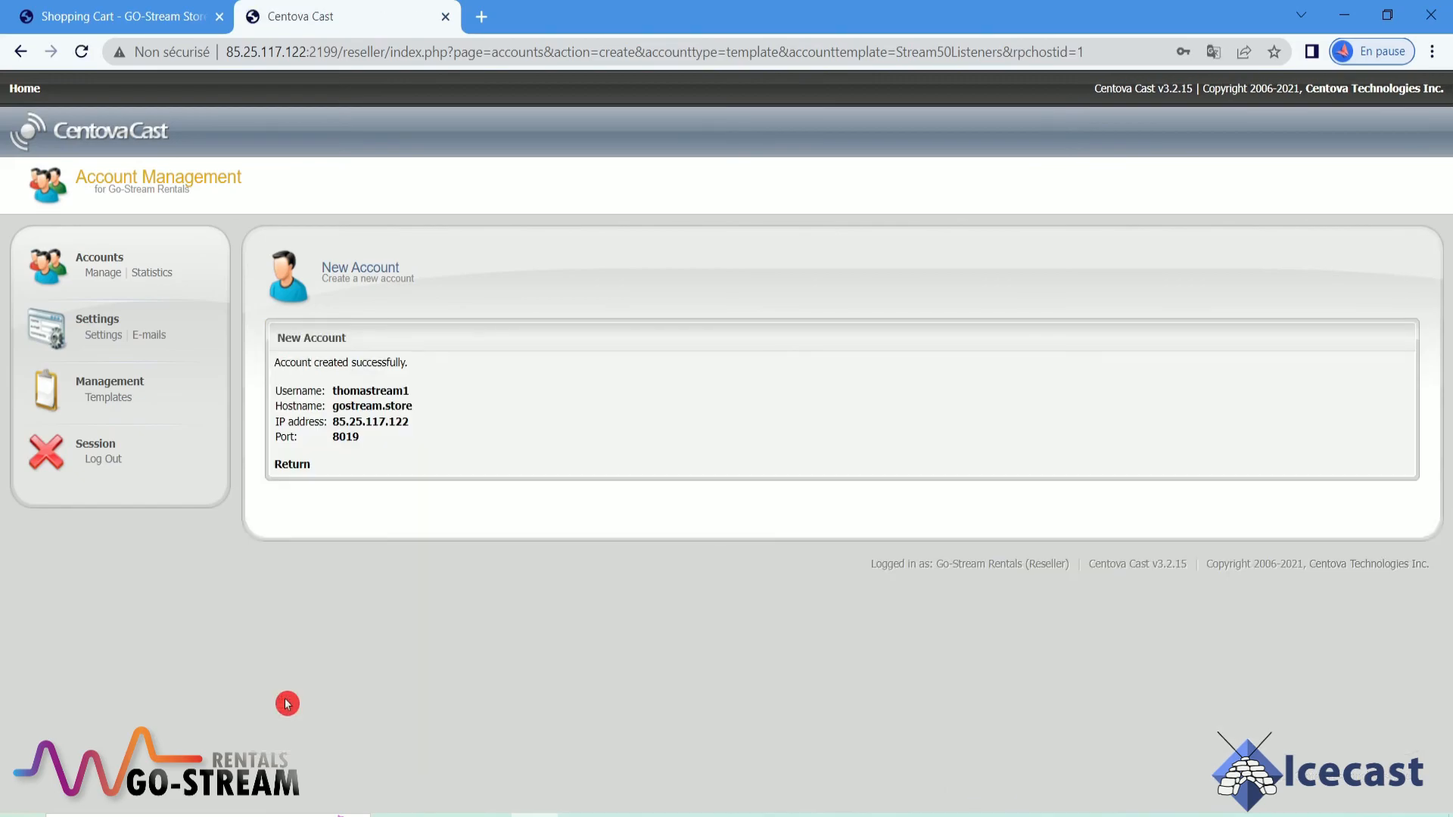
Step: Start the stream server of the new port-8019 account and return to the accounts list
click(305, 466)
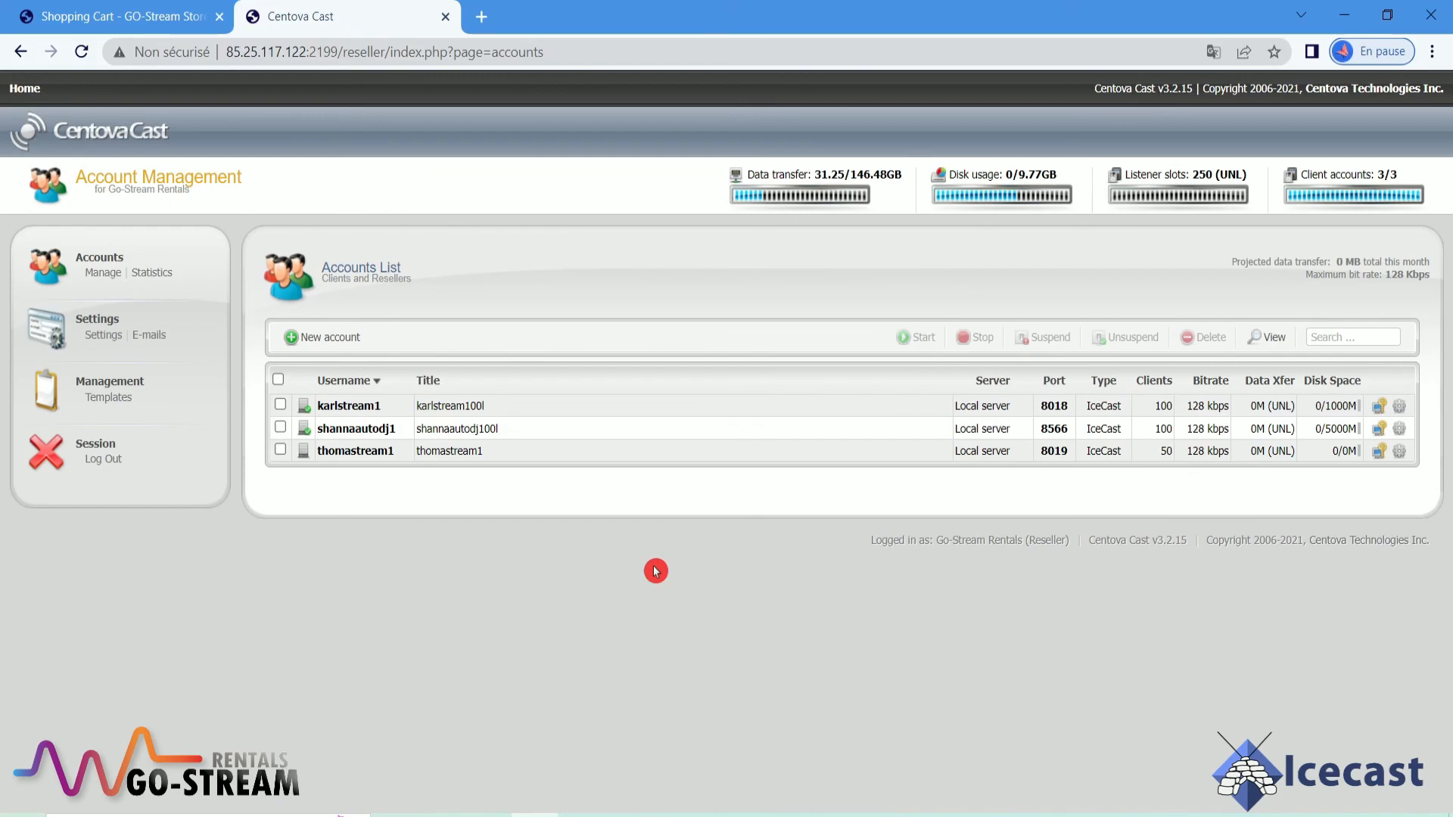
click(1379, 451)
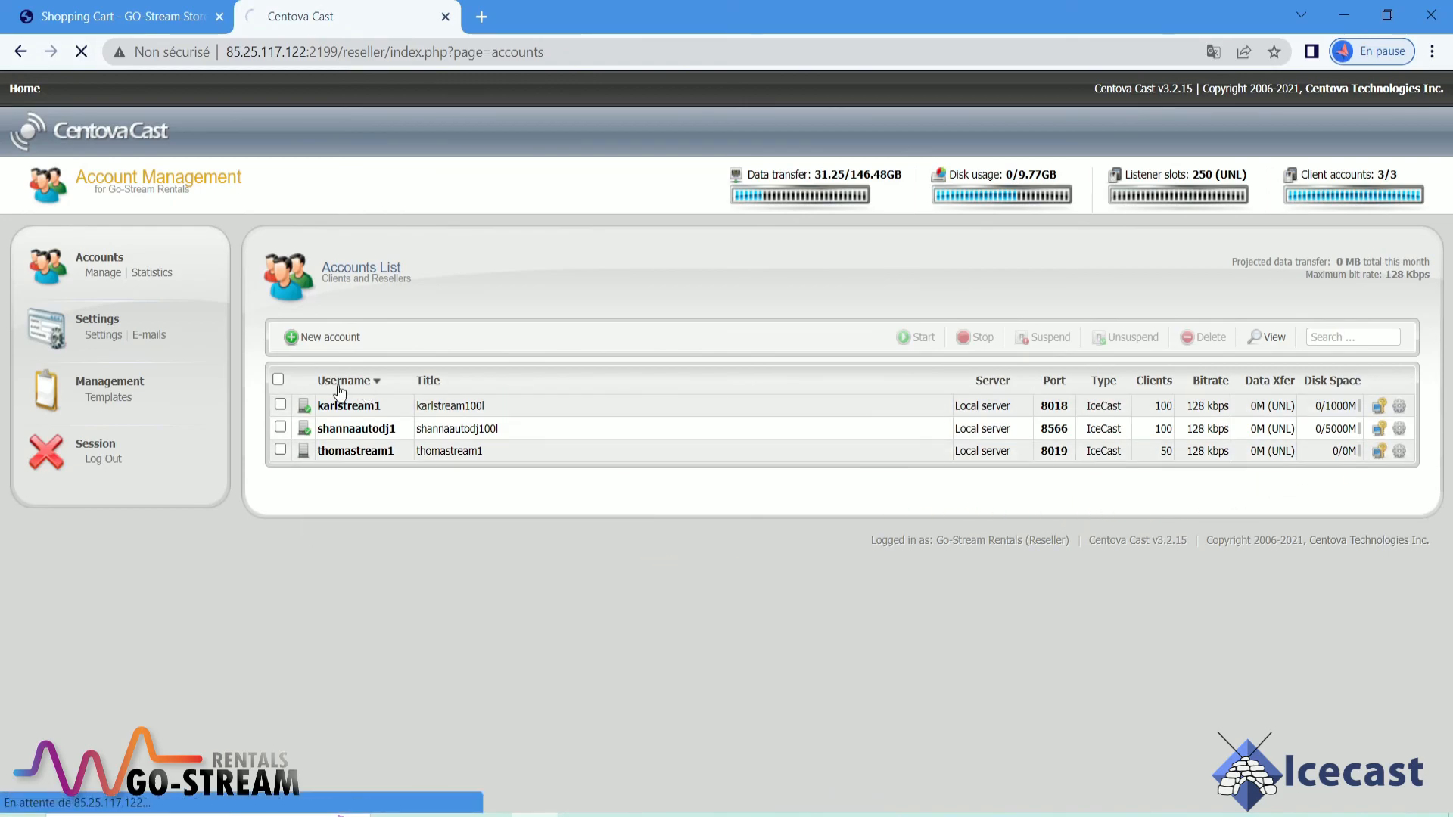
click(92, 462)
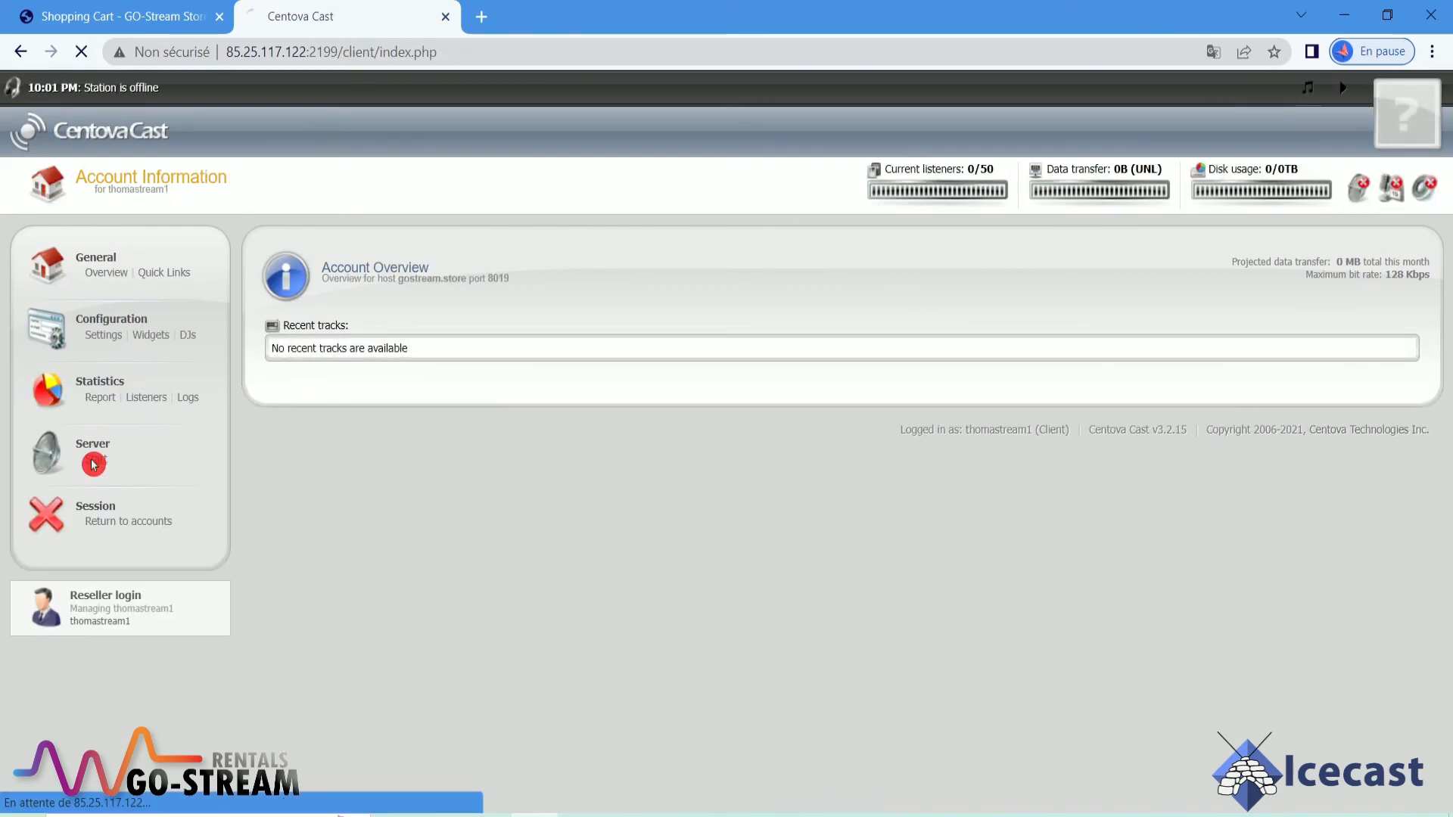
click(168, 520)
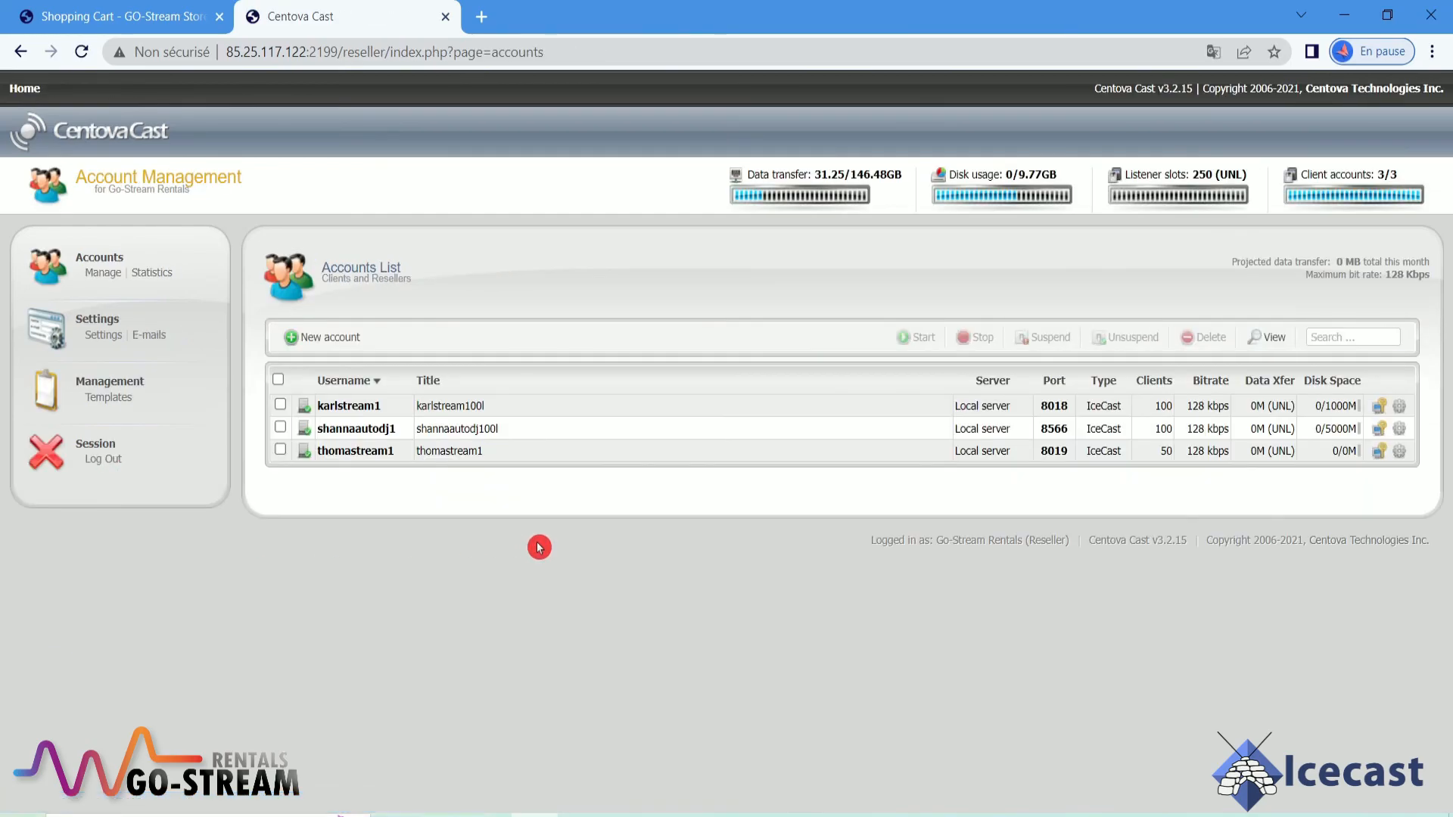